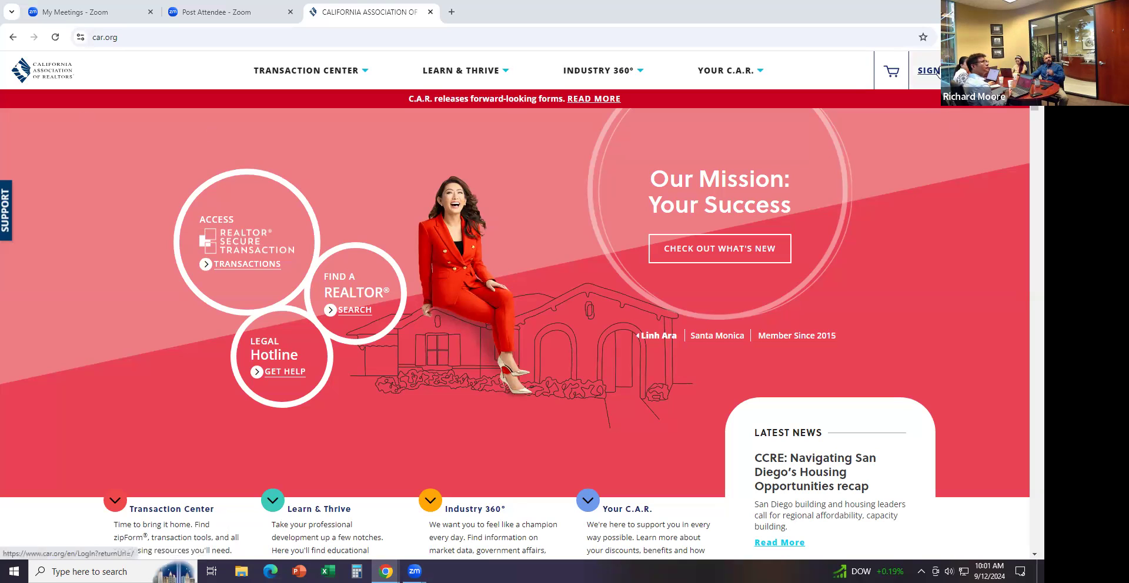
# From car.org Sign In, go to REALTOR Secure Transaction and launch Lone Wolf Transactions zipForm Edition
pyautogui.click(936, 71)
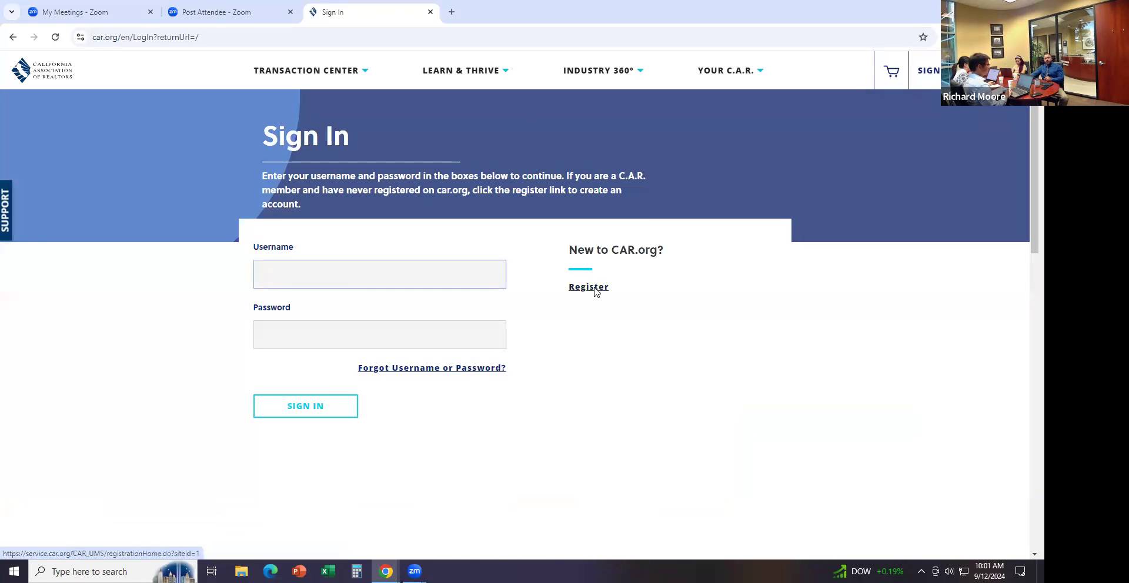
pyautogui.click(36, 75)
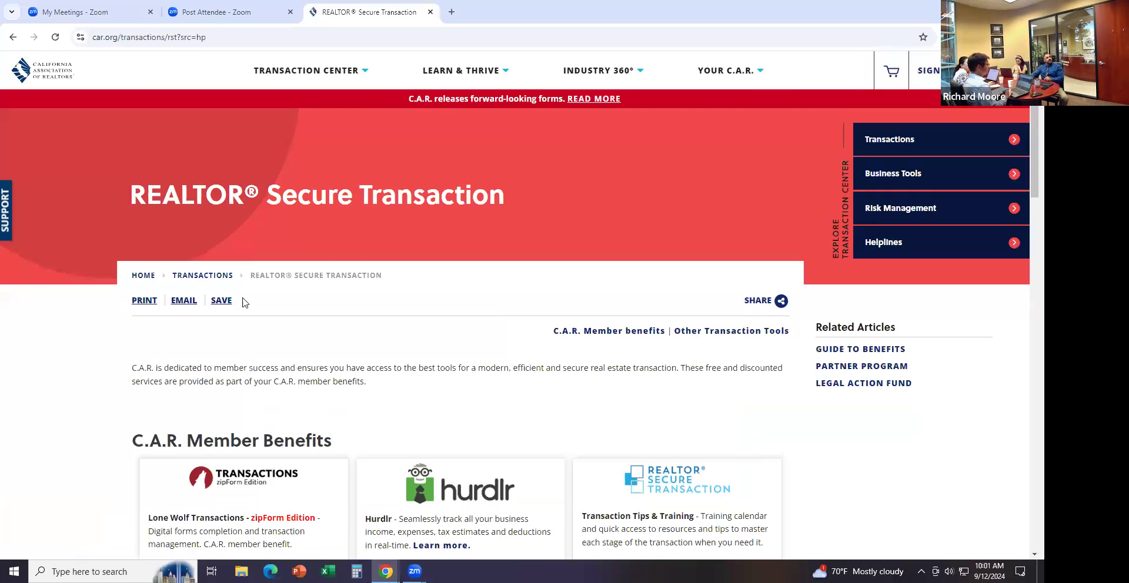
pyautogui.scroll(-1, 249, 298)
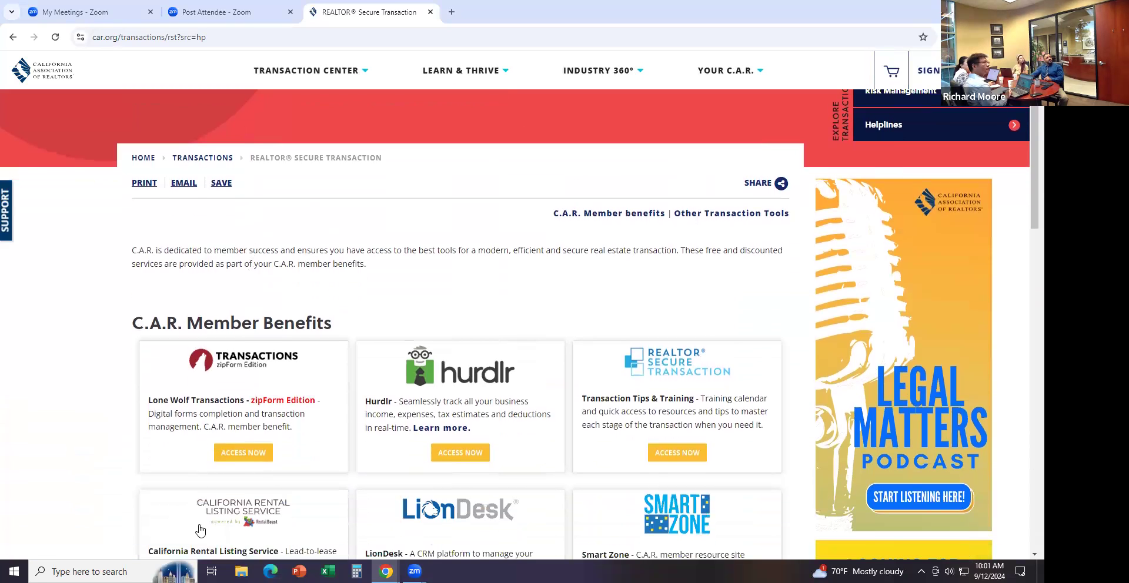
pyautogui.click(239, 456)
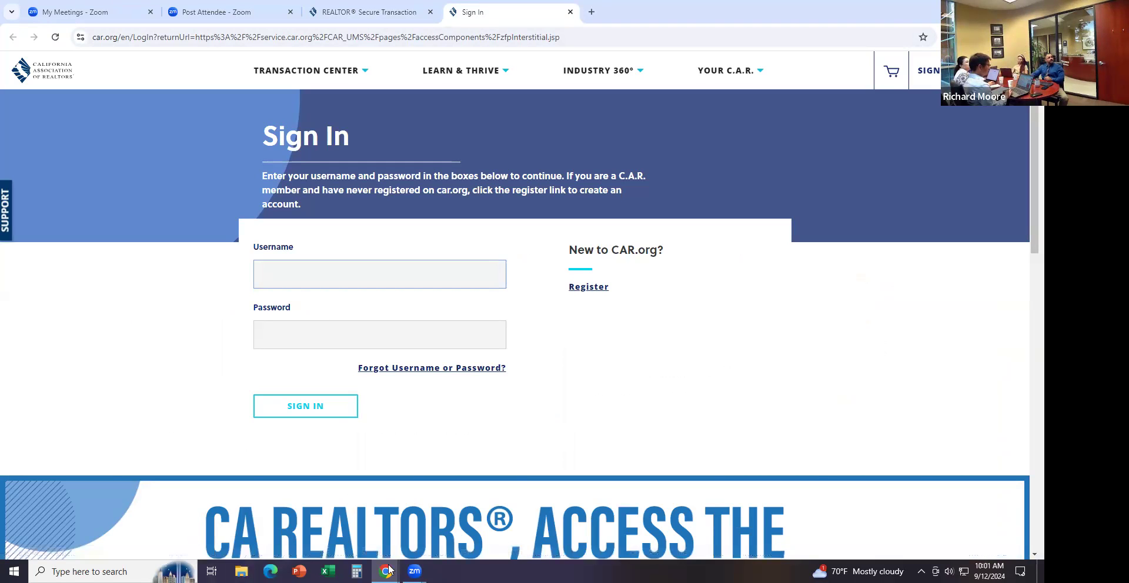
# Switch to the zipForm transactions window, collapse the Active (2) group and show the account options
pyautogui.moveTo(388, 570)
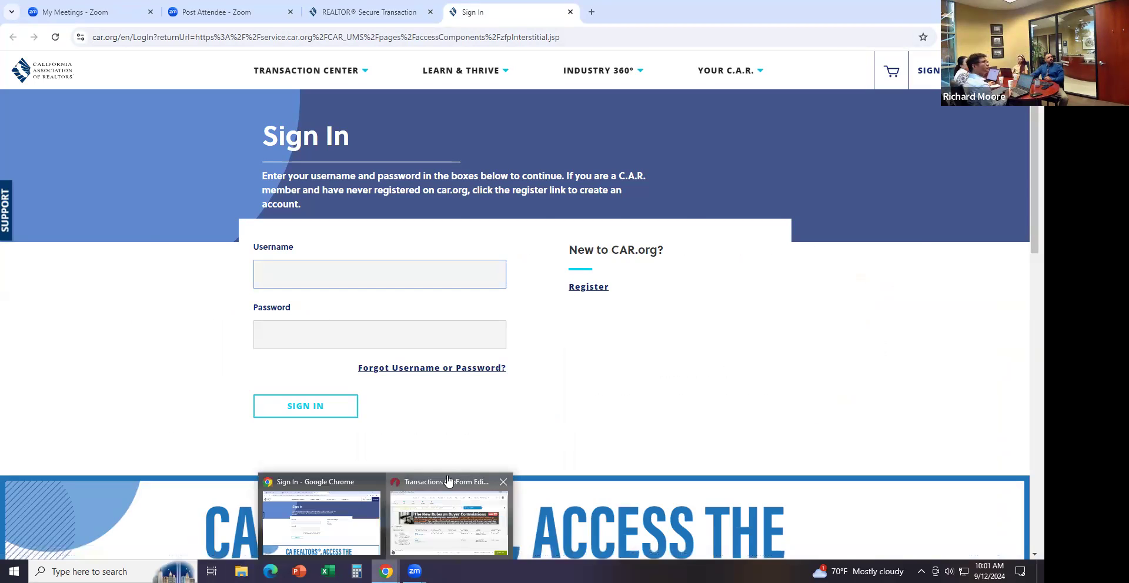
pyautogui.click(446, 481)
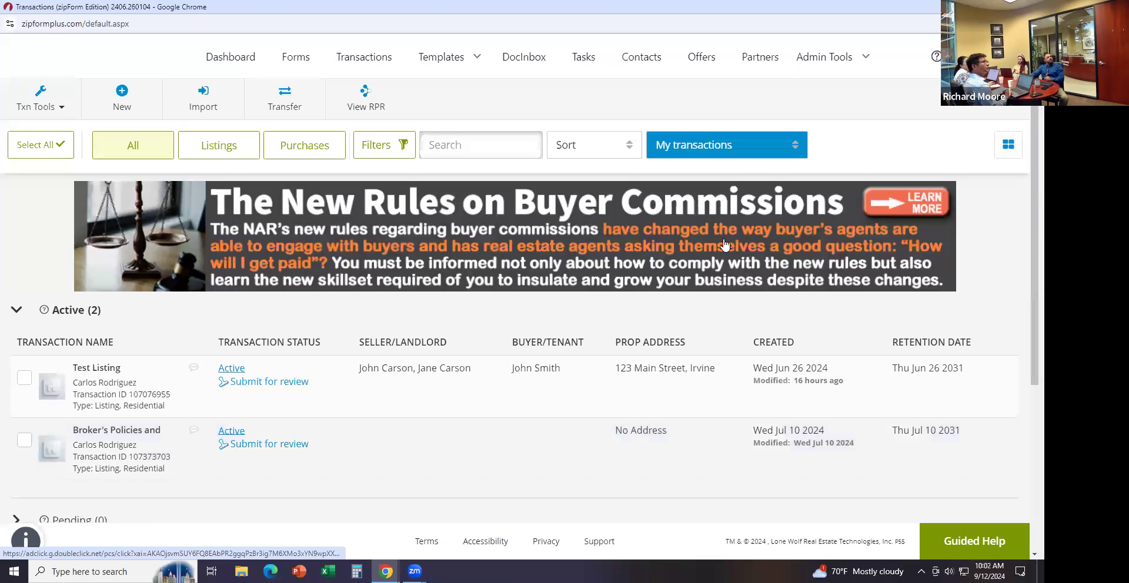
pyautogui.click(16, 315)
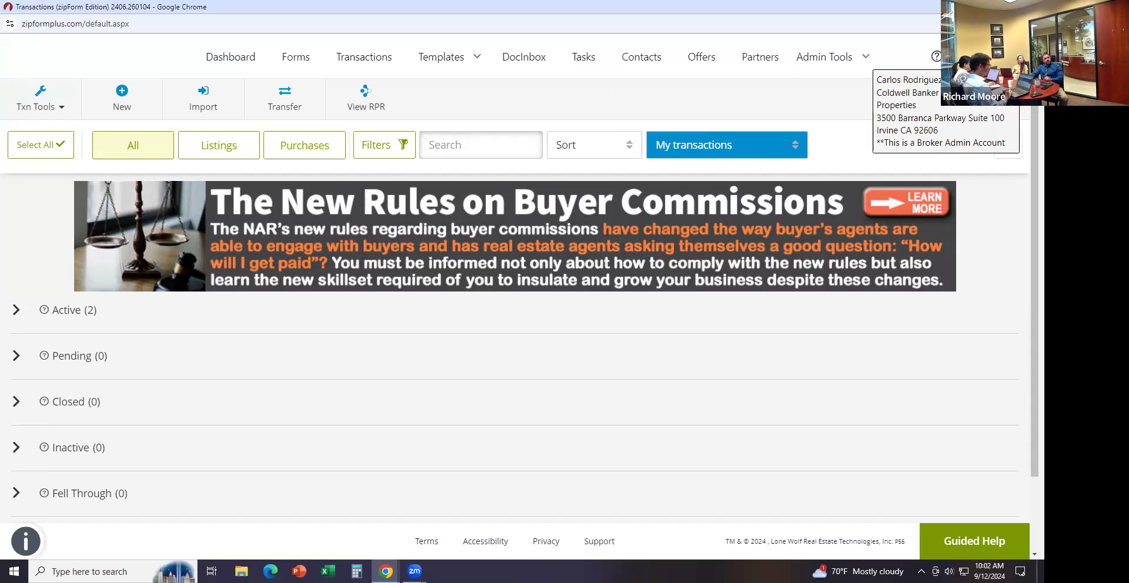
pyautogui.click(954, 58)
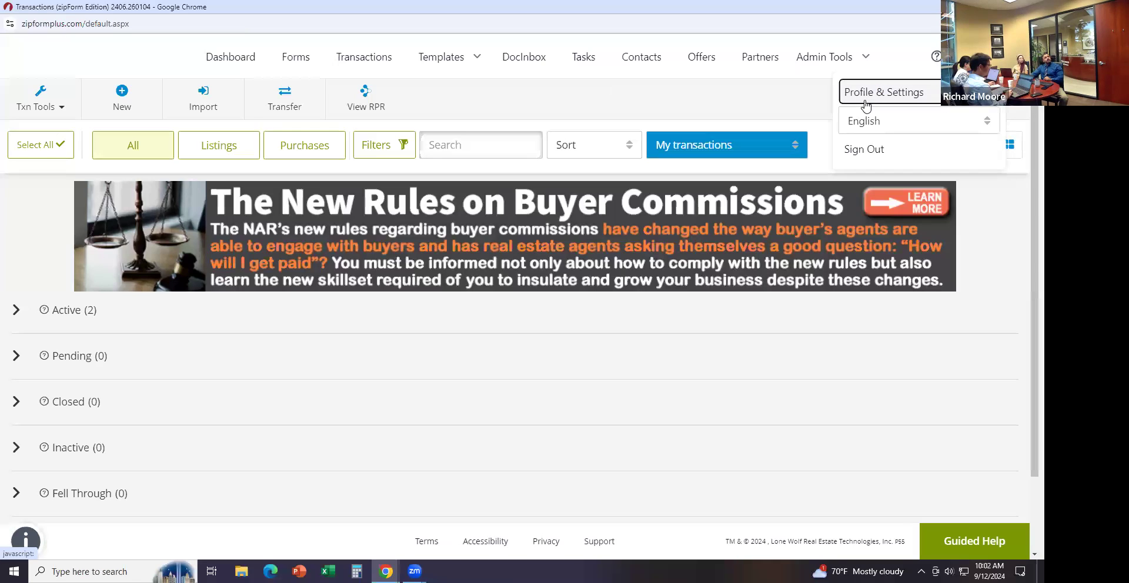
# Review Profile & Settings About Me and Offices, then view Settings with Authentisign as e-sign option
pyautogui.click(865, 104)
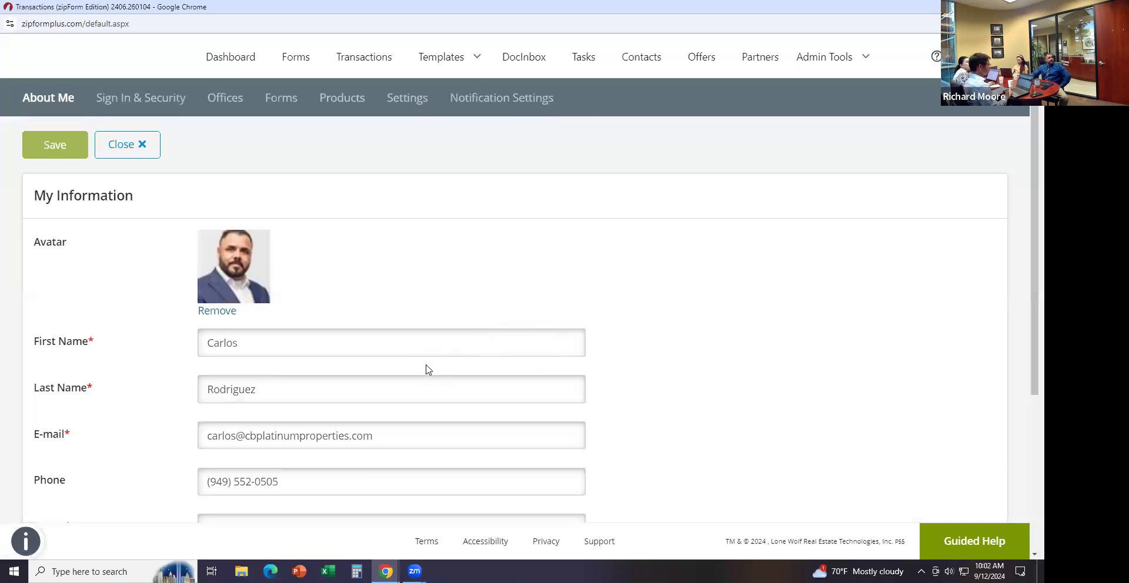
pyautogui.scroll(-3, 436, 365)
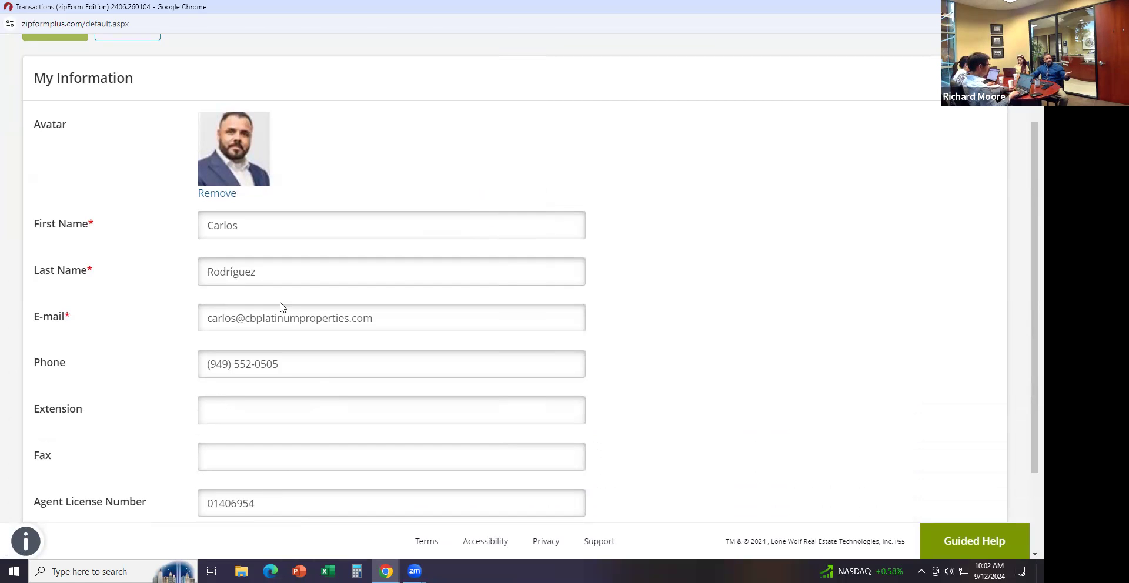
pyautogui.scroll(-1, 433, 361)
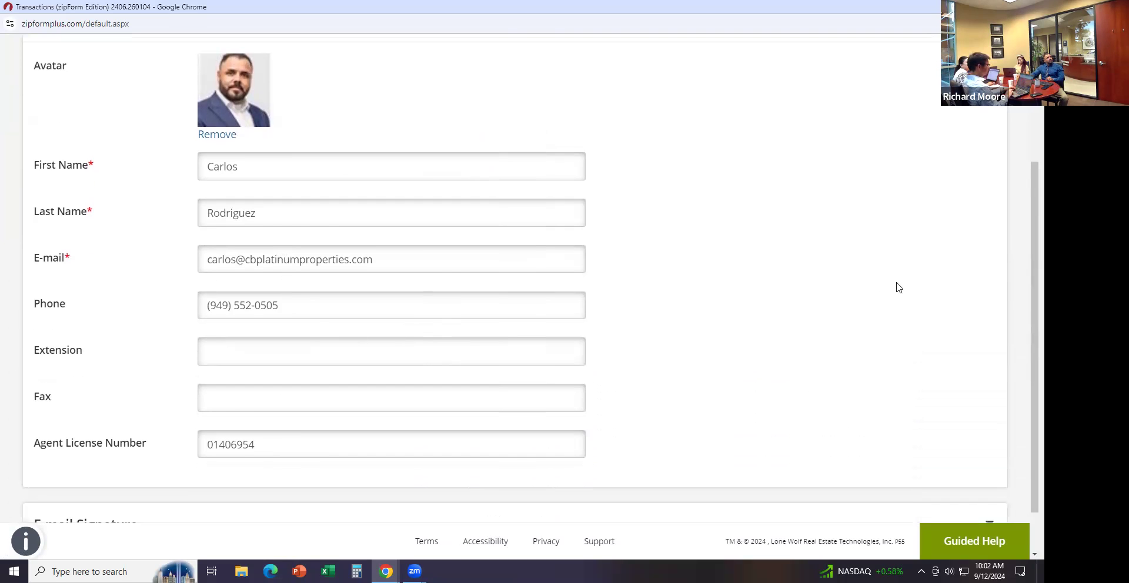
pyautogui.scroll(3, 50, 170)
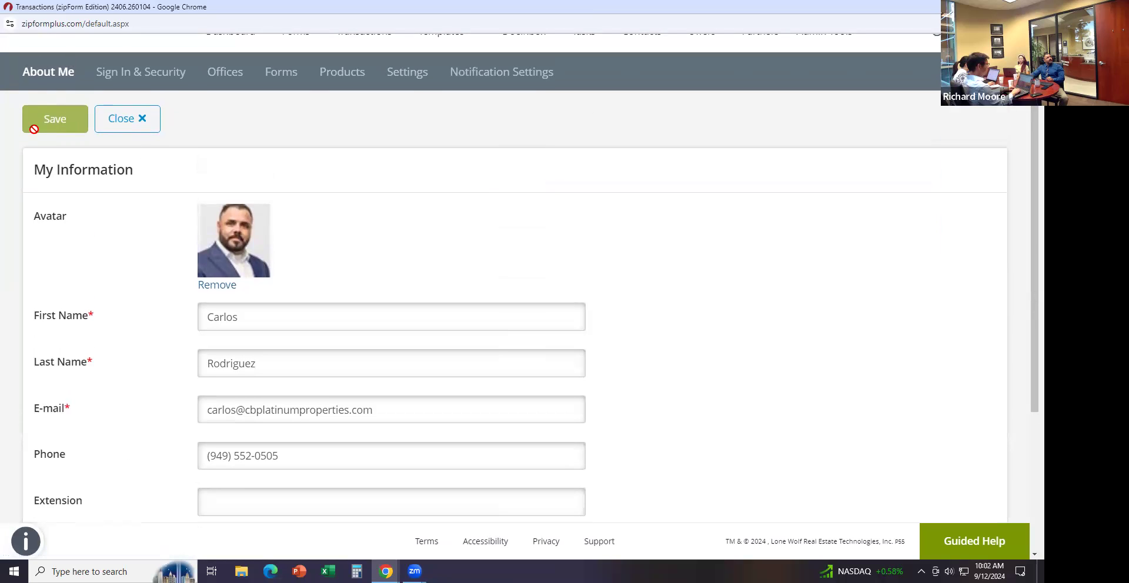
pyautogui.click(226, 73)
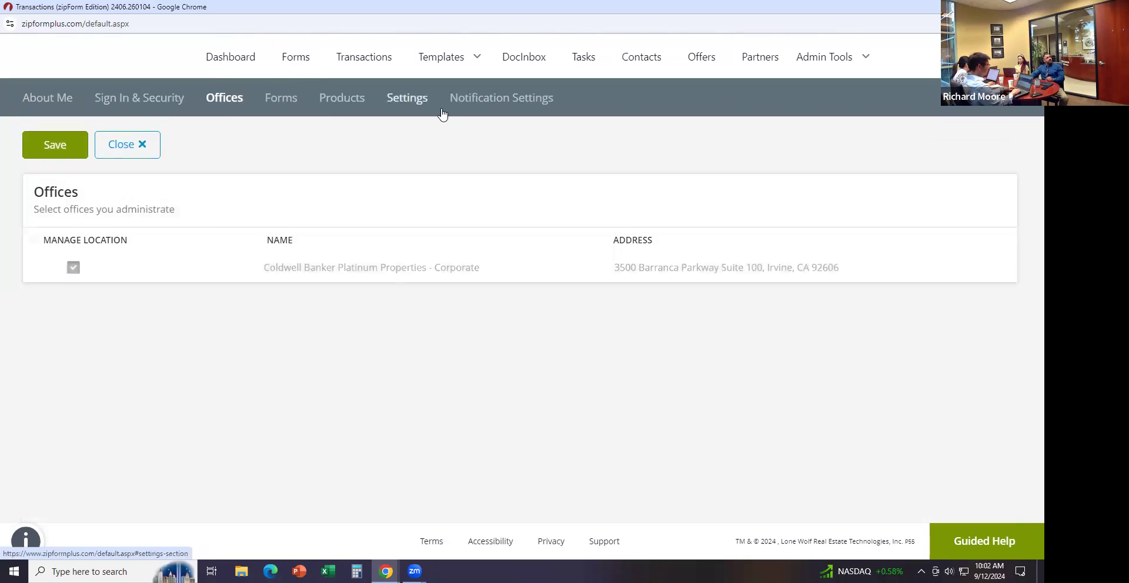
pyautogui.click(401, 105)
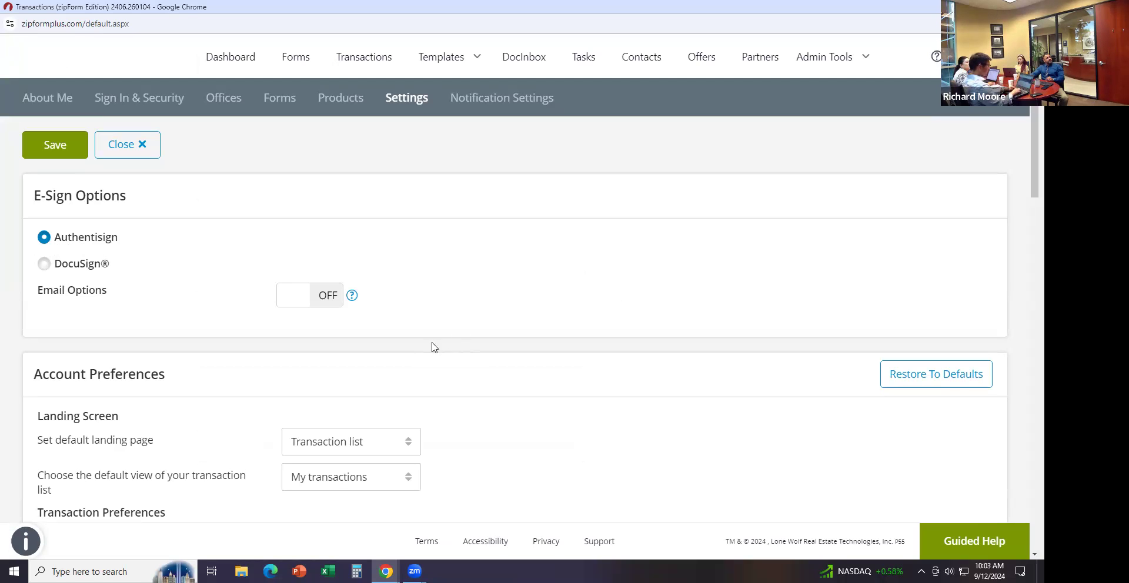
pyautogui.moveTo(1035, 150); pyautogui.dragTo(1034, 212)
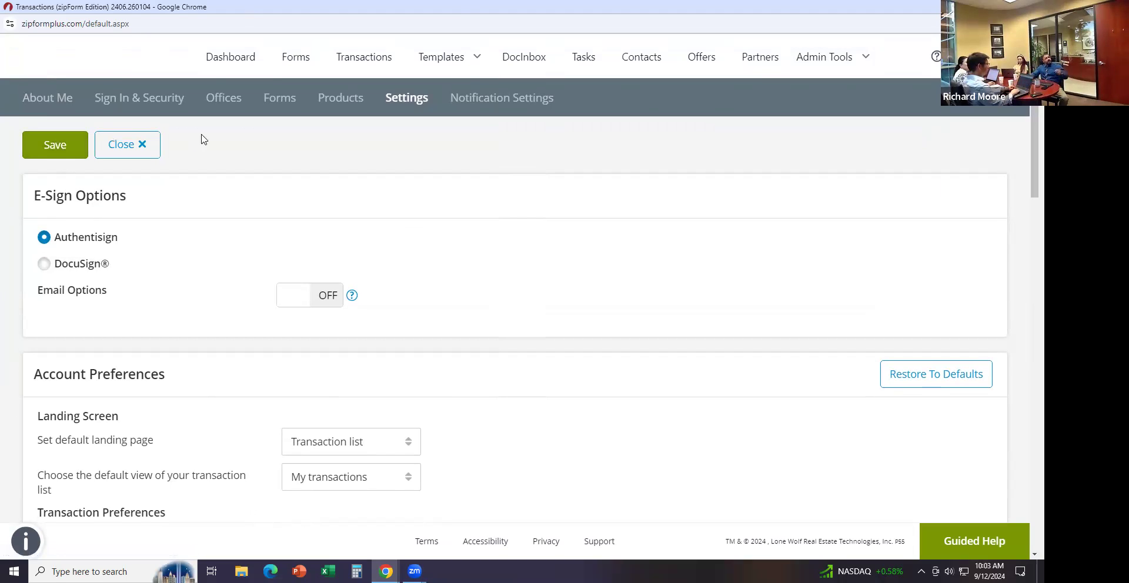
# Go back to the Transactions list and bring up the Create New transaction-type dialog
pyautogui.click(366, 58)
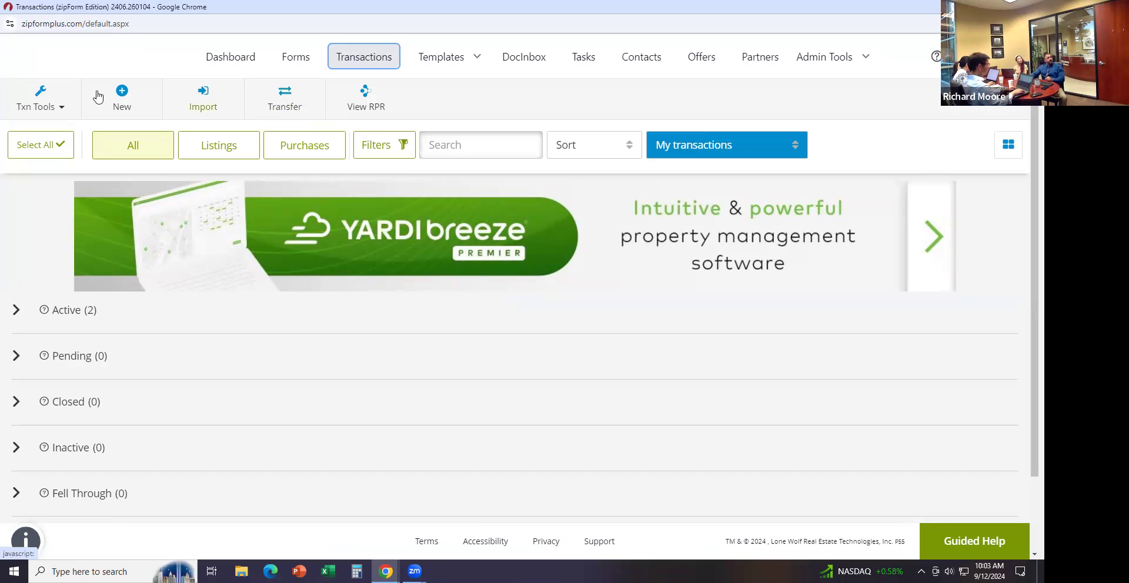
pyautogui.click(122, 93)
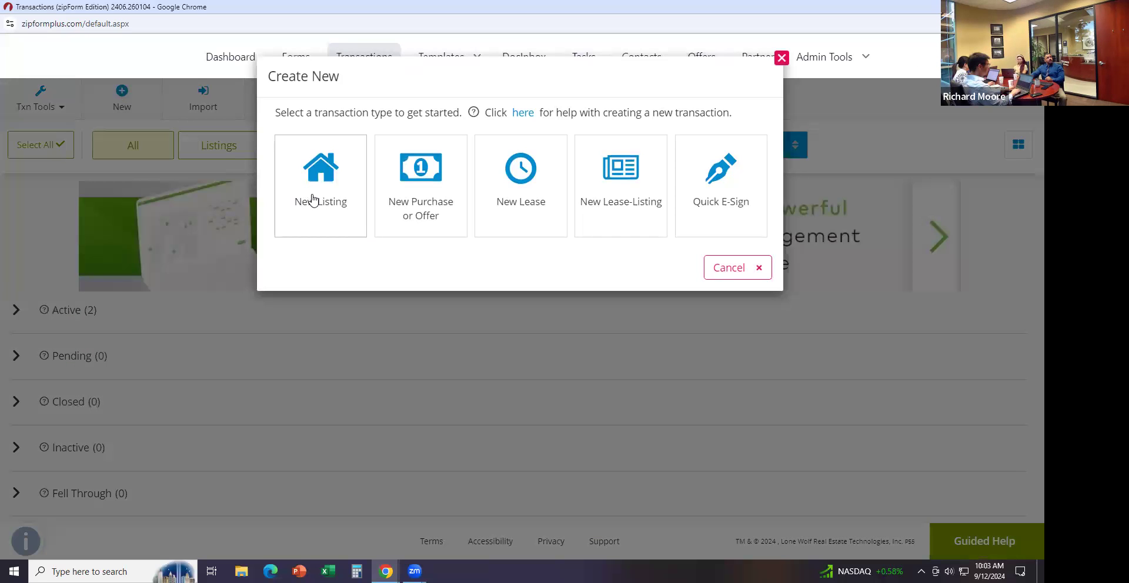
# Create a Residential New Listing transaction named '123 Main Street' and save it
pyautogui.click(315, 194)
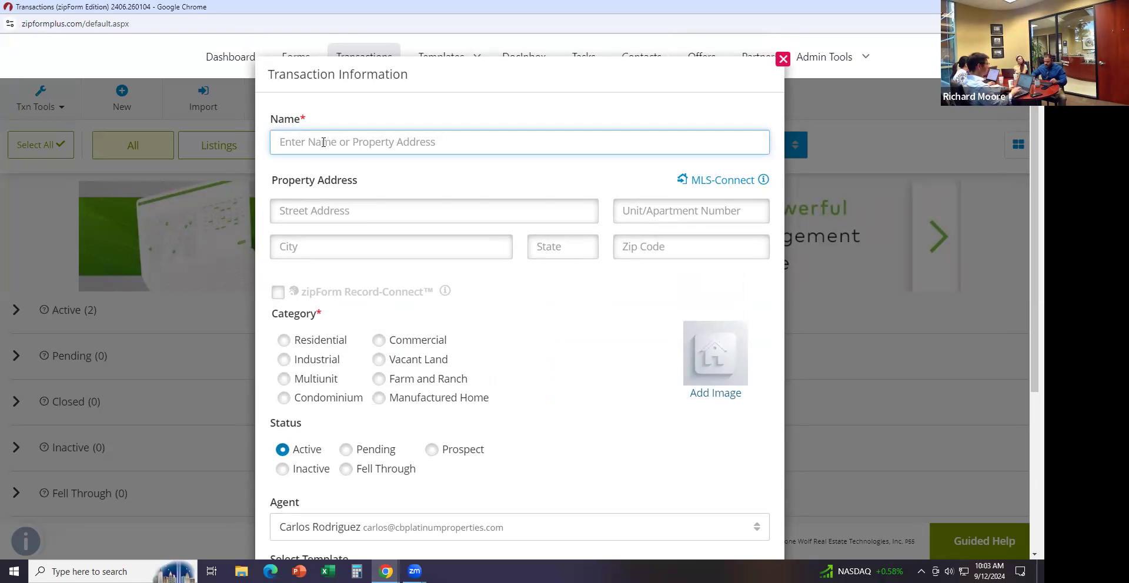
pyautogui.write('123  Main Street')
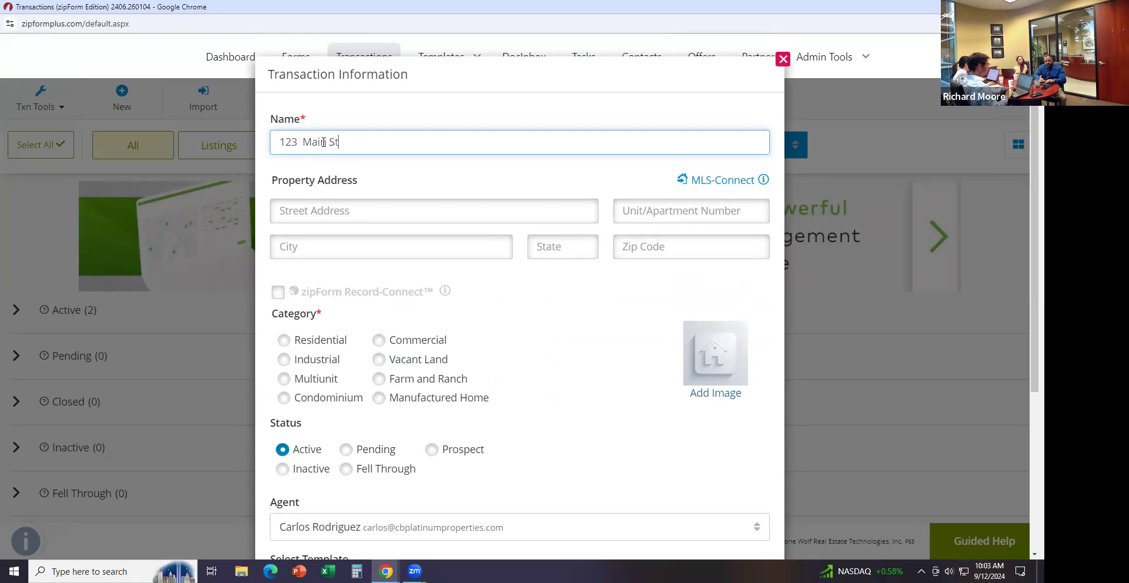
pyautogui.click(359, 207)
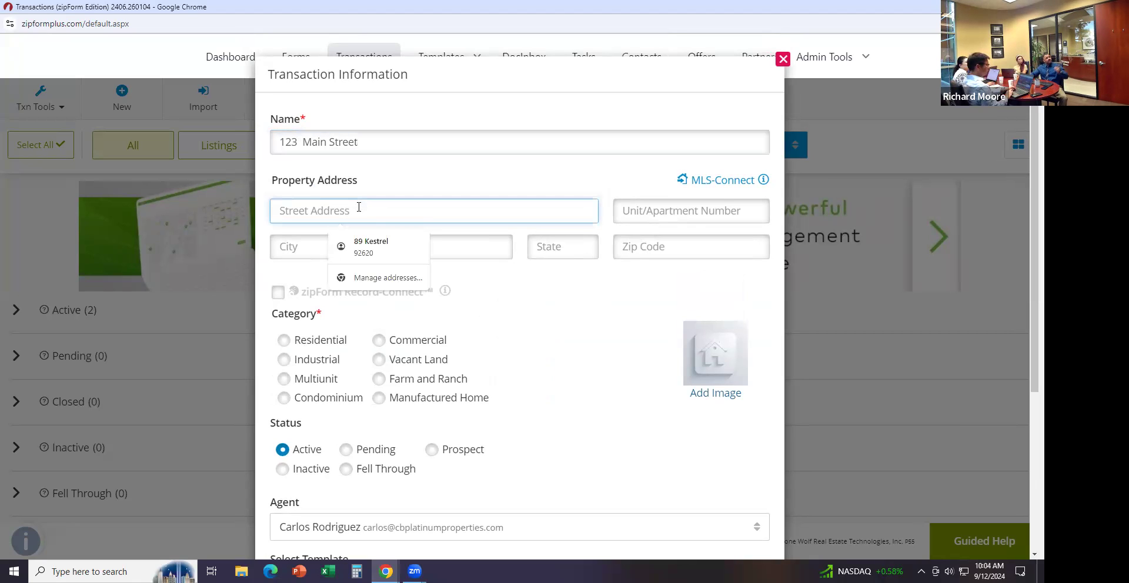
pyautogui.click(604, 324)
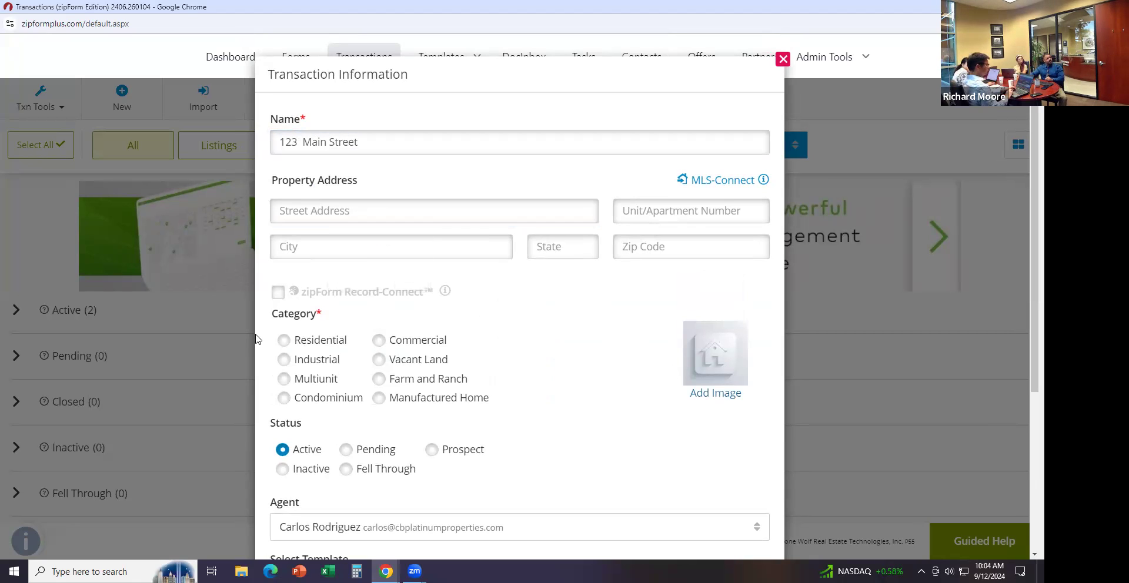
pyautogui.click(284, 340)
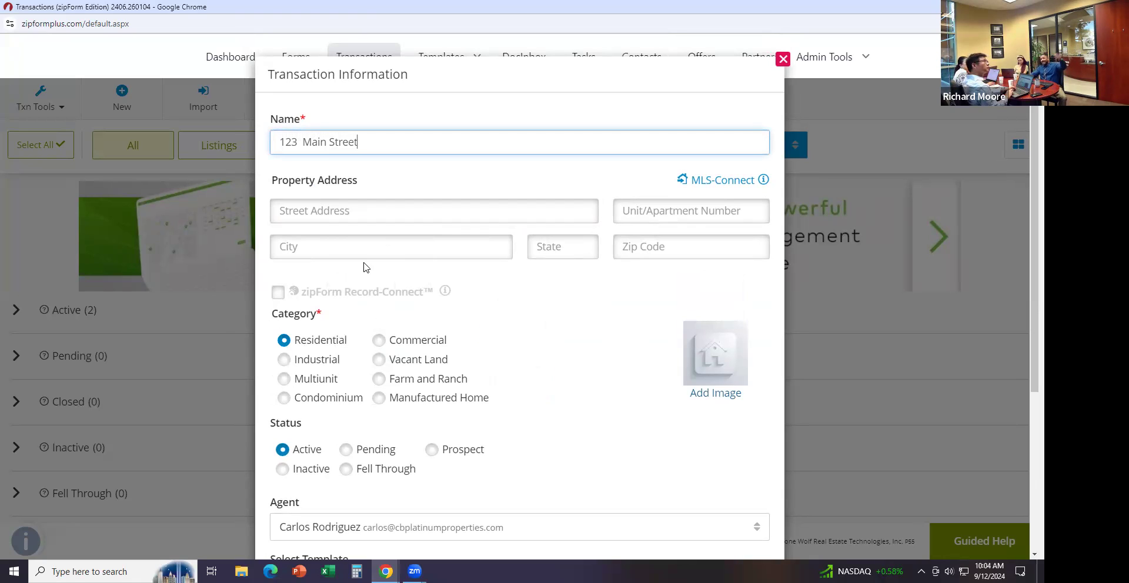
pyautogui.scroll(-1, 480, 333)
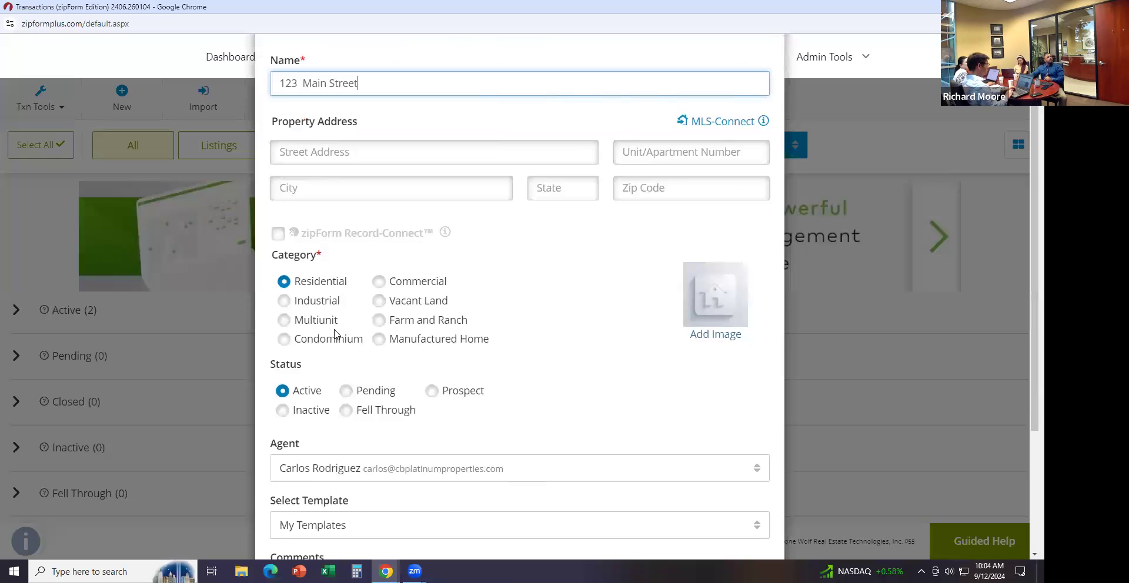
pyautogui.scroll(-1, 579, 400)
pyautogui.scroll(-1, 564, 464)
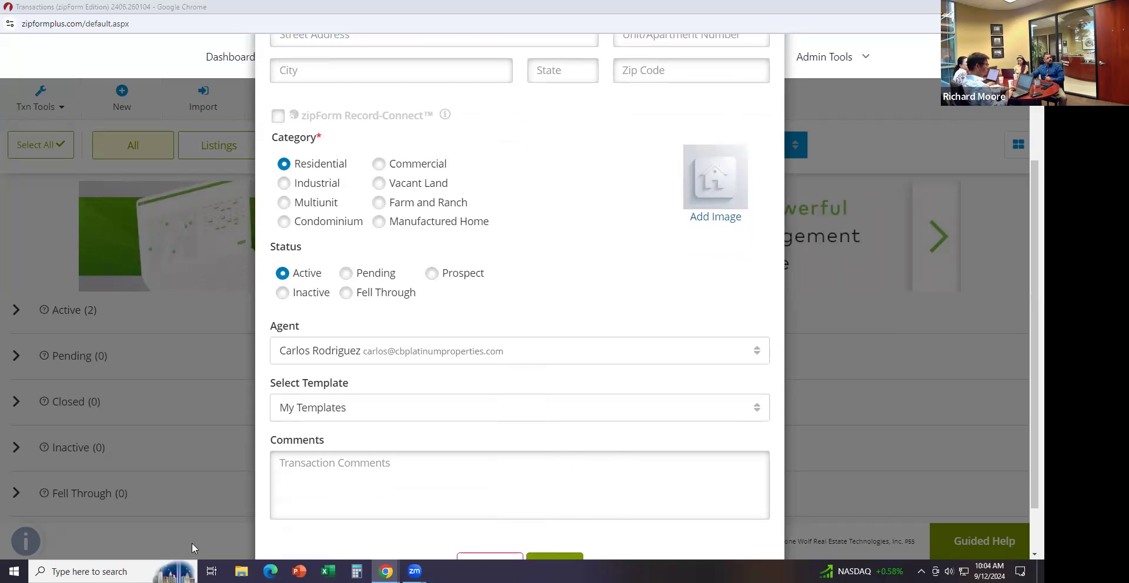
pyautogui.scroll(-1, 559, 546)
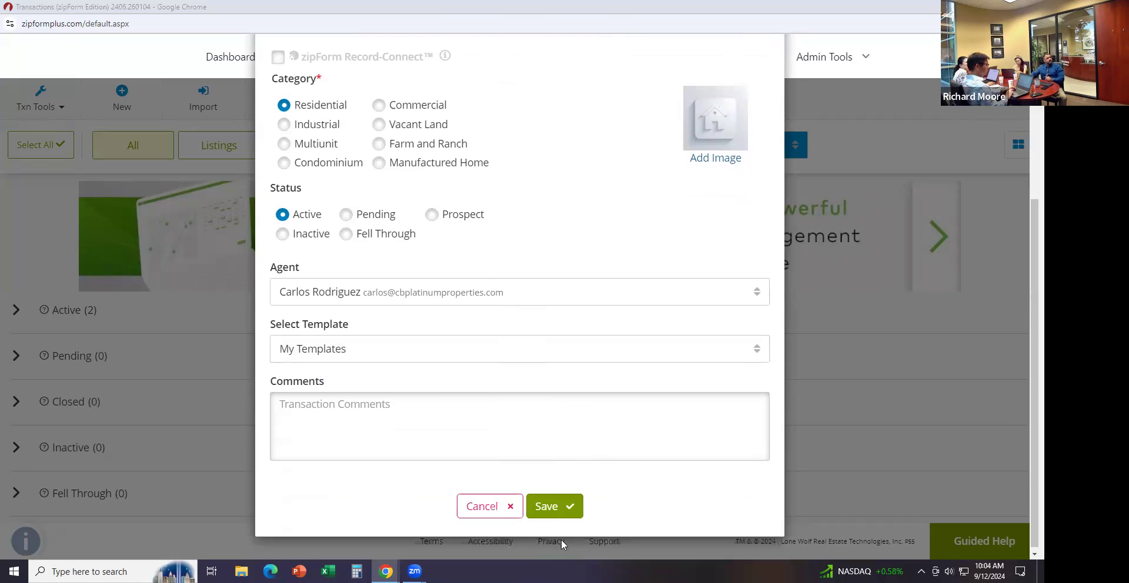
pyautogui.click(556, 509)
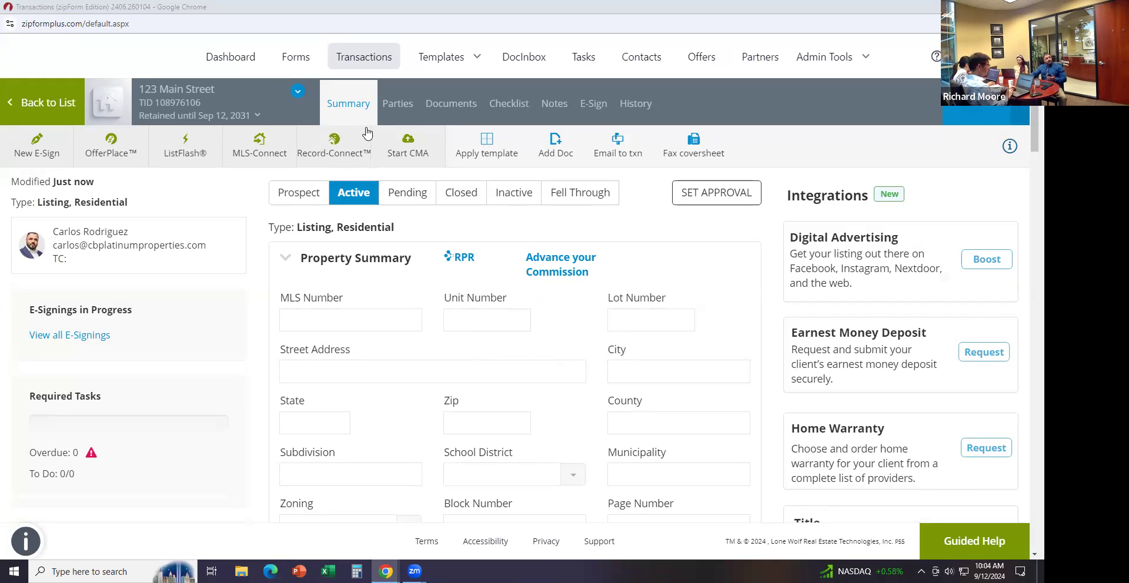
pyautogui.click(399, 107)
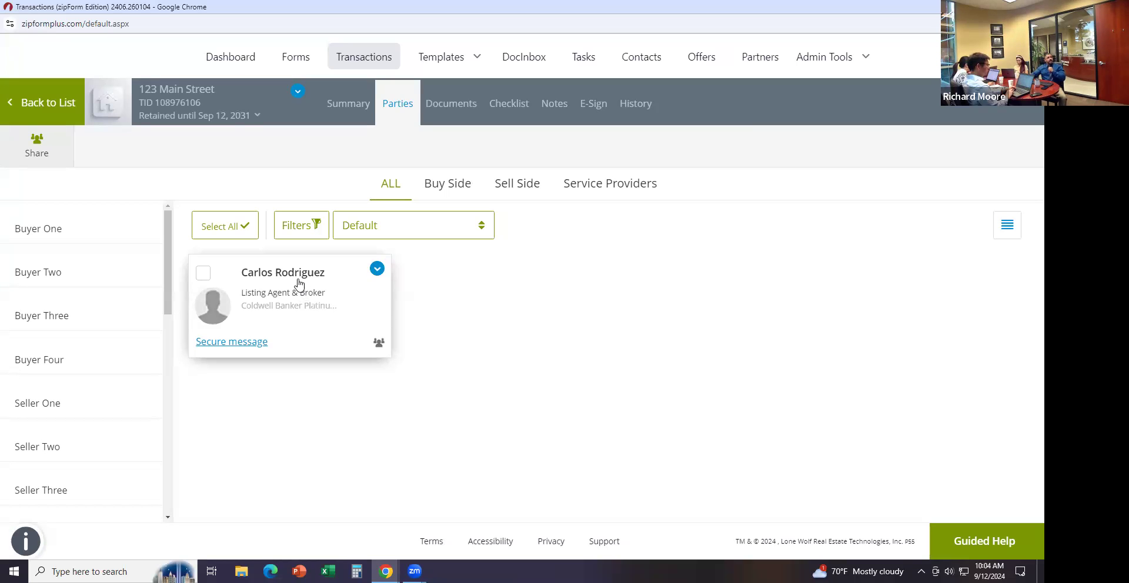
pyautogui.click(297, 277)
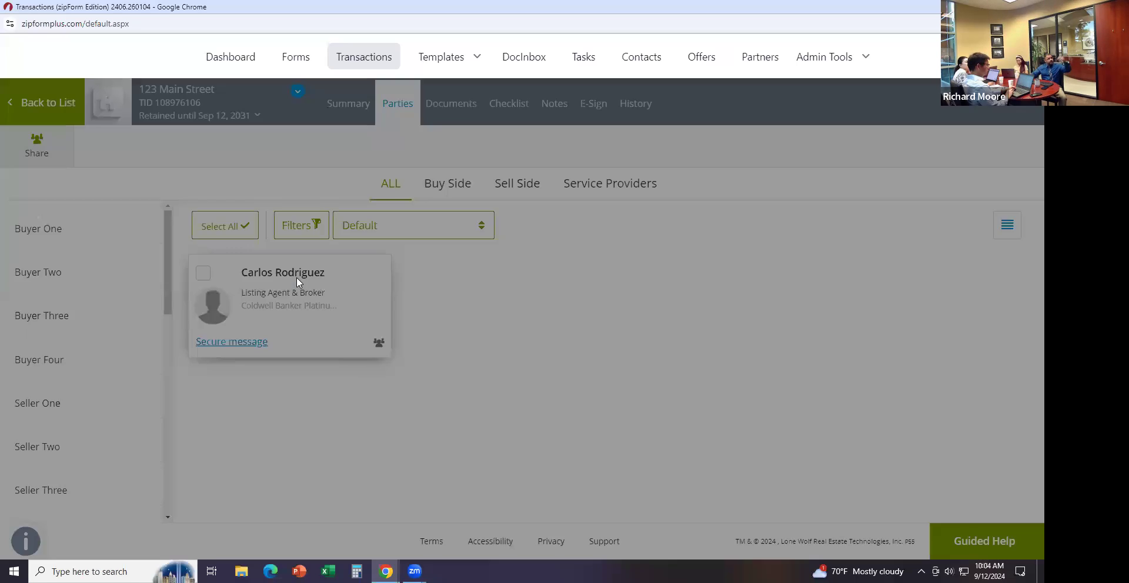
pyautogui.scroll(-1, 539, 308)
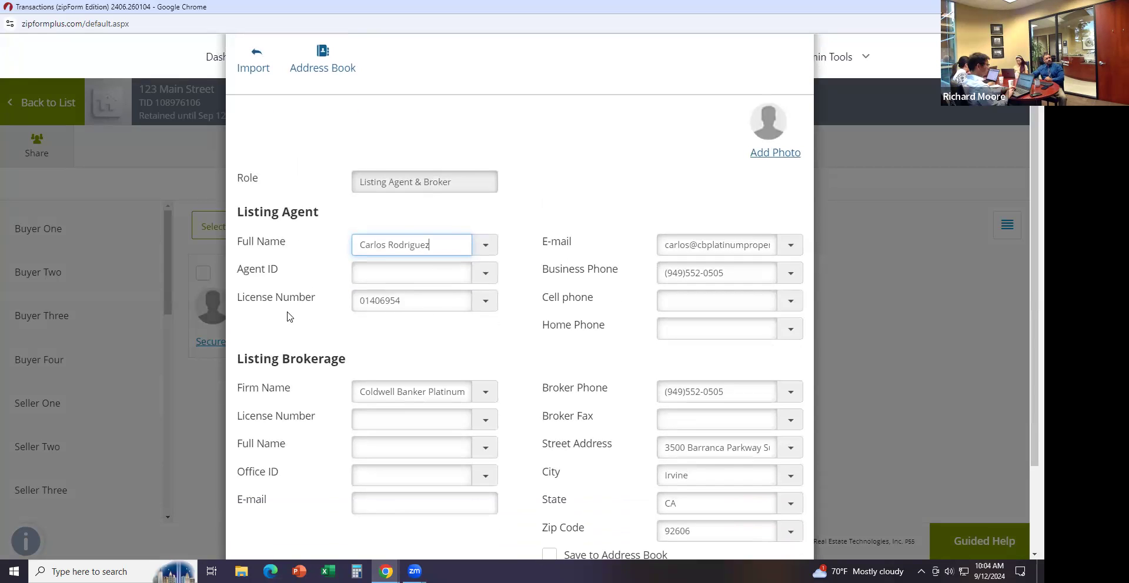
pyautogui.click(435, 419)
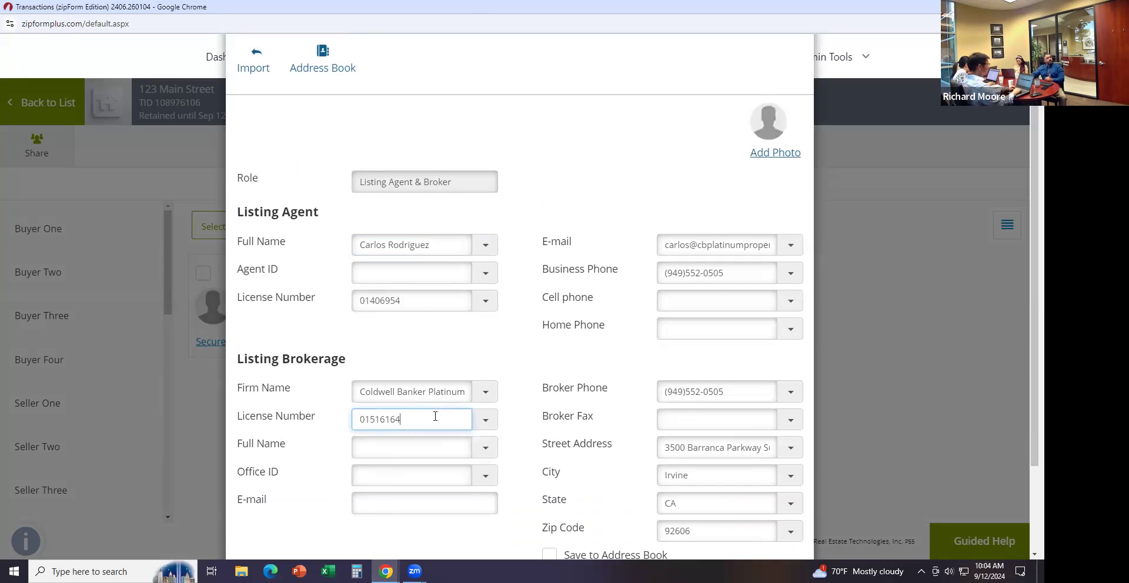
pyautogui.click(498, 339)
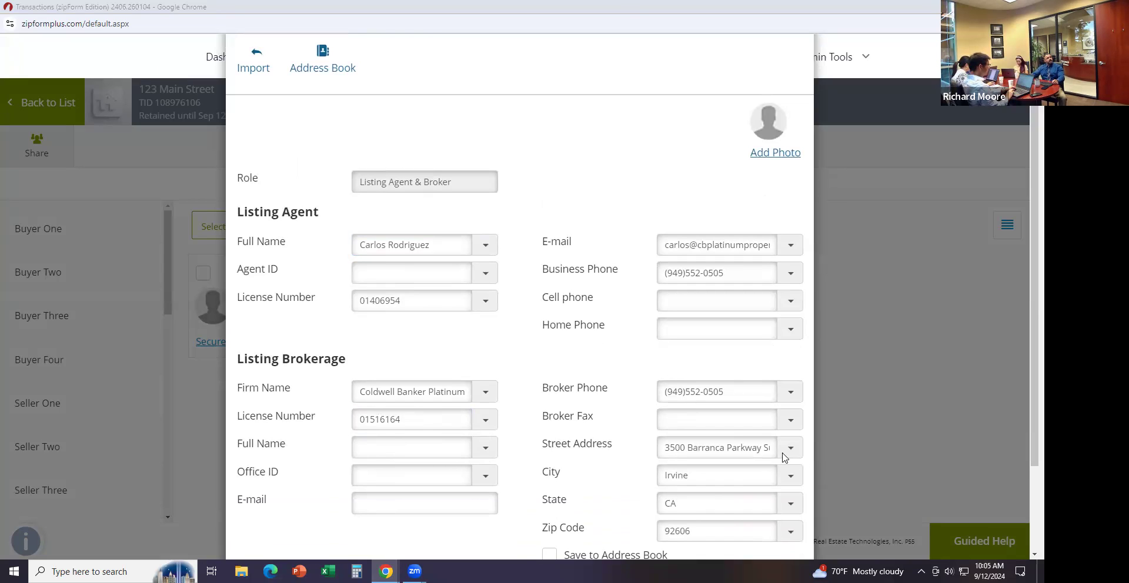
# Save the Listing Agent & Broker details, then reopen the card and save again
pyautogui.hotkey('ctrl', '-')
pyautogui.hotkey('ctrl', '+')
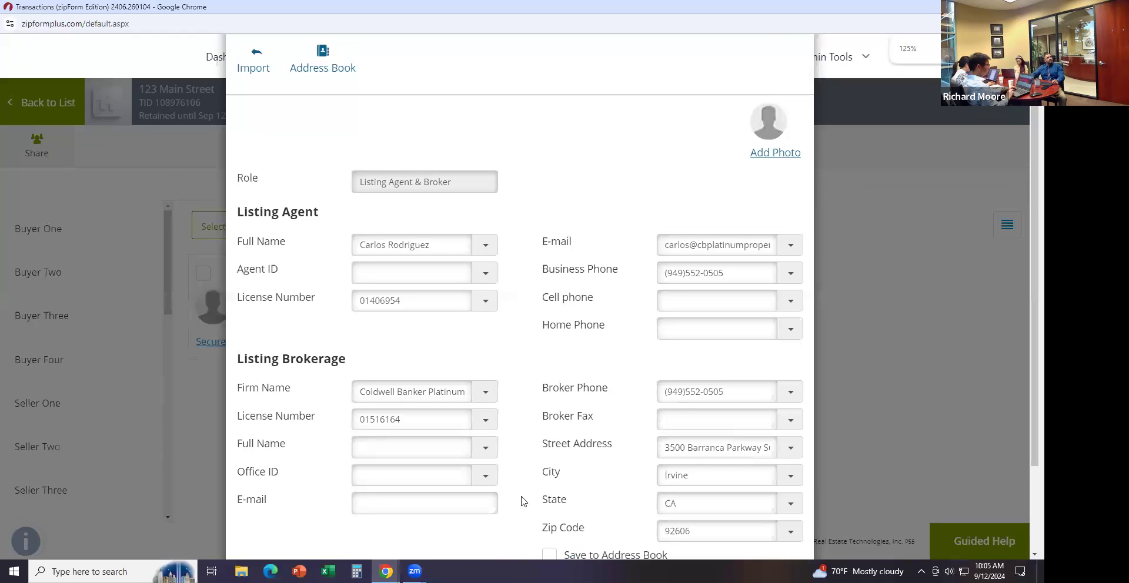
pyautogui.hotkey('ctrl', '+')
pyautogui.hotkey('ctrl', '-')
pyautogui.hotkey('ctrl', '-')
pyautogui.hotkey('ctrl', '-')
pyautogui.click(516, 523)
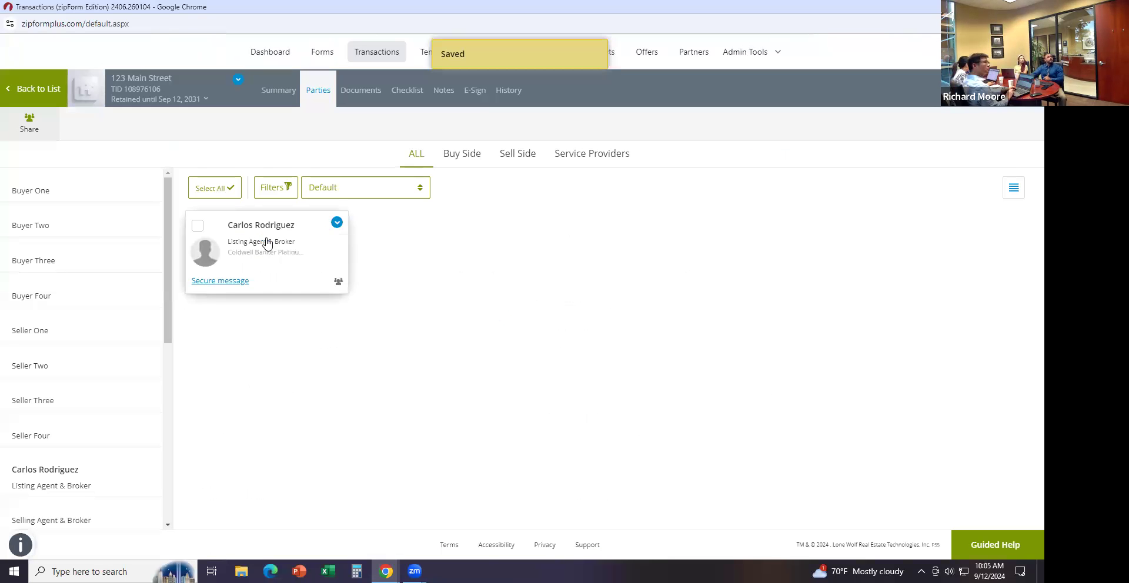
pyautogui.click(267, 241)
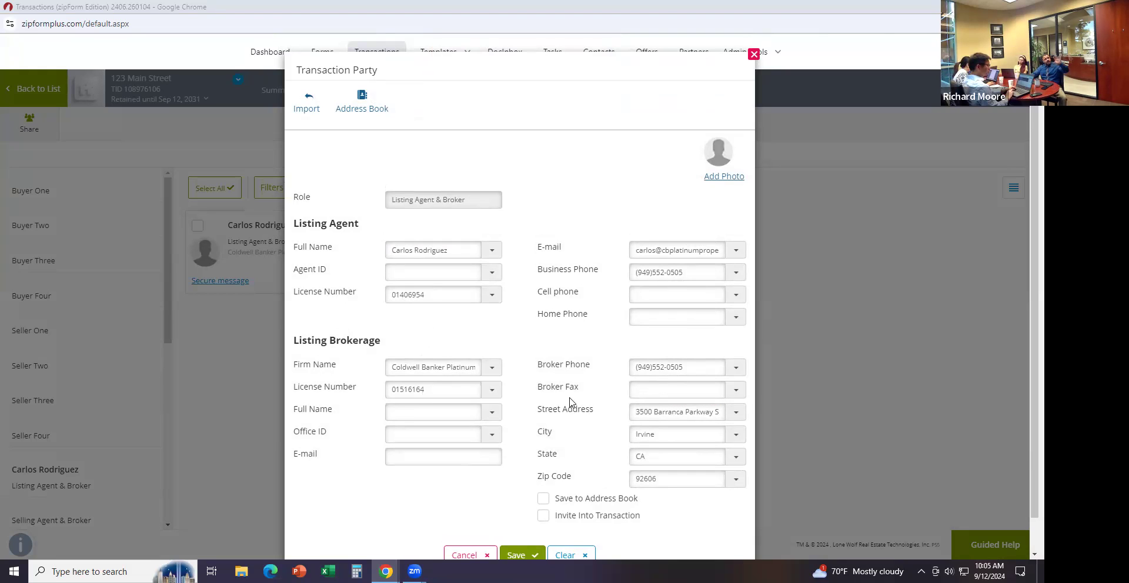
pyautogui.click(531, 555)
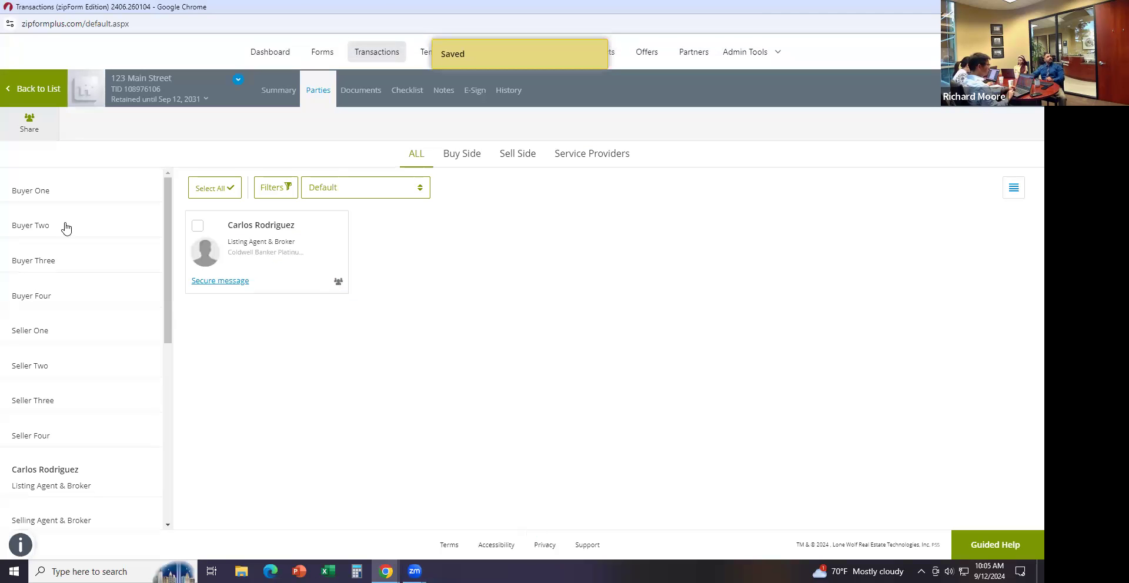
# Add Seller One with the seller's first name, last name and e-mail, and save
pyautogui.click(49, 331)
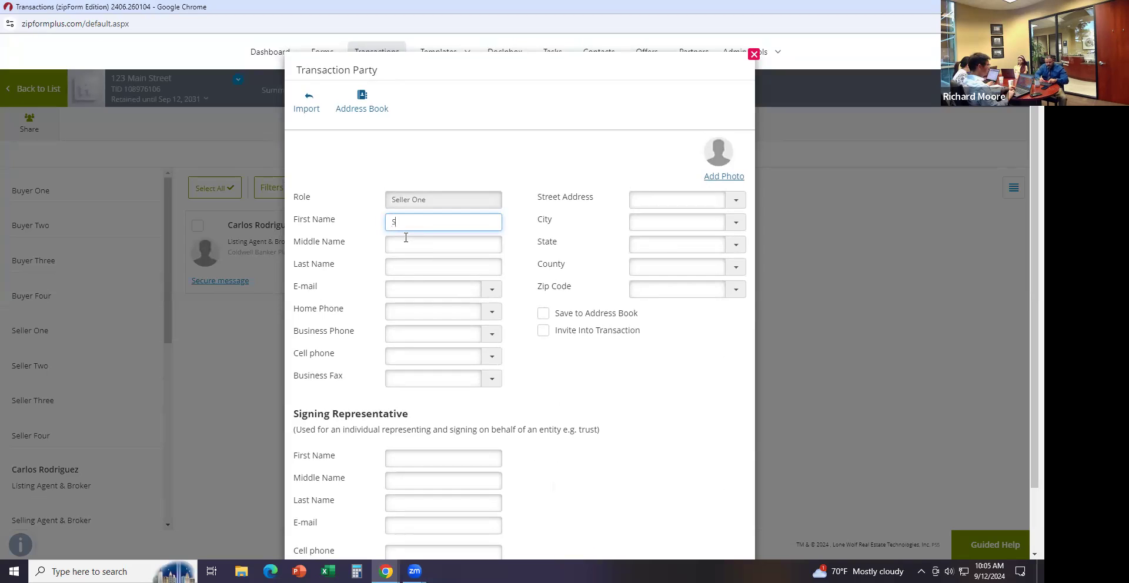
pyautogui.press('Tab')
pyautogui.press('Tab')
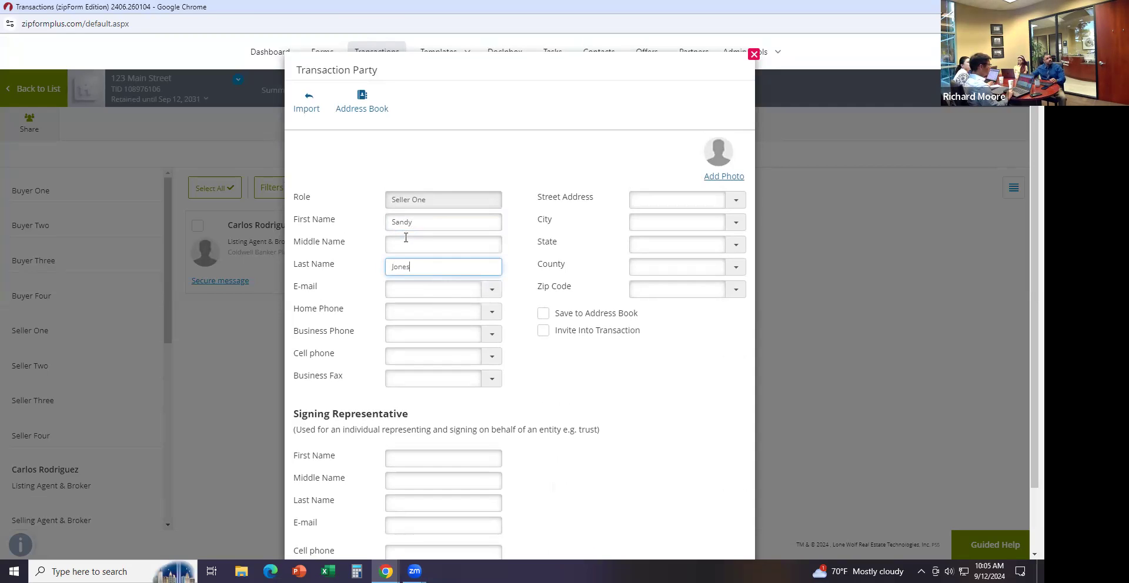
pyautogui.click(403, 287)
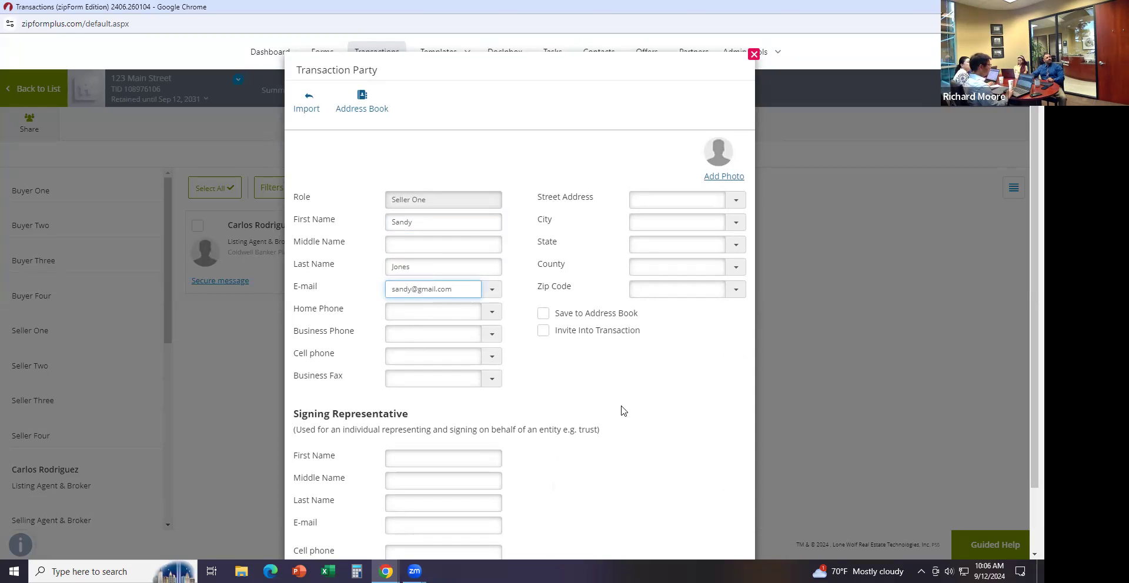
pyautogui.scroll(-2, 615, 412)
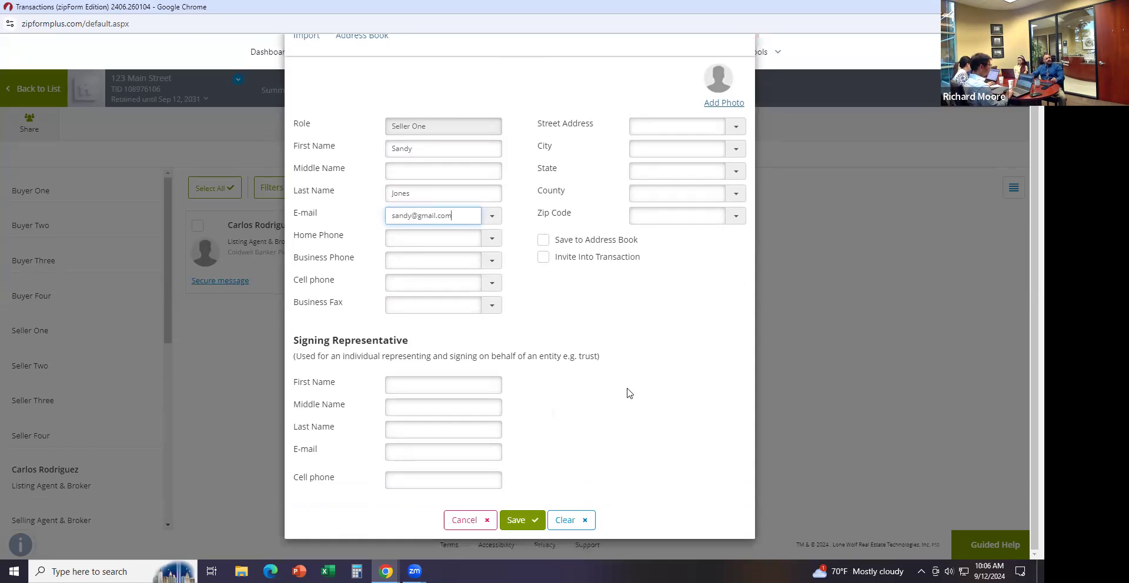
pyautogui.click(510, 525)
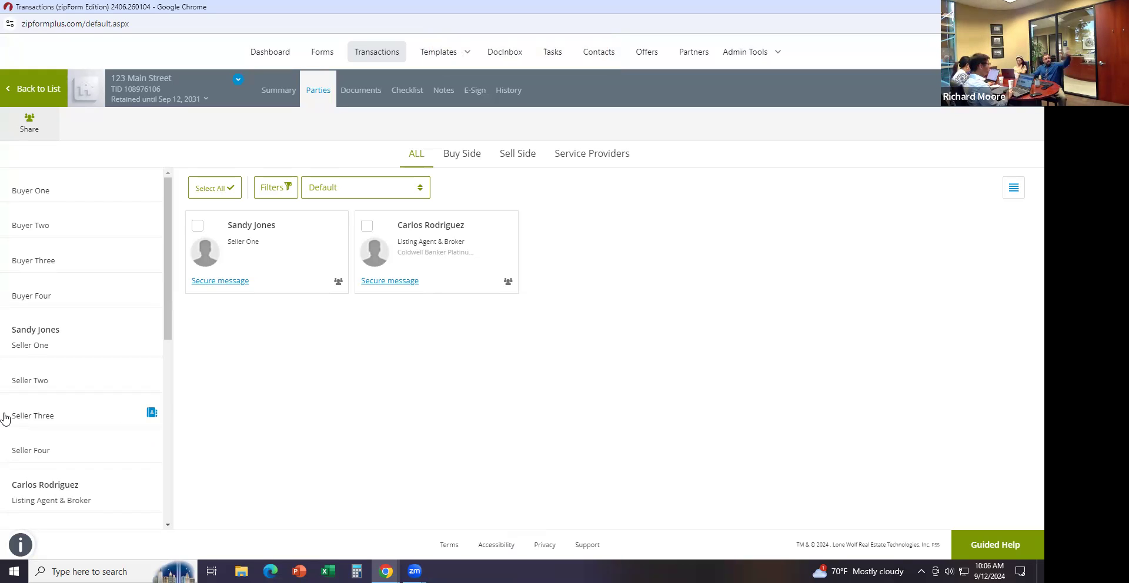
# Check the Seller One card without changes, then go to the transaction's Documents page
pyautogui.click(265, 224)
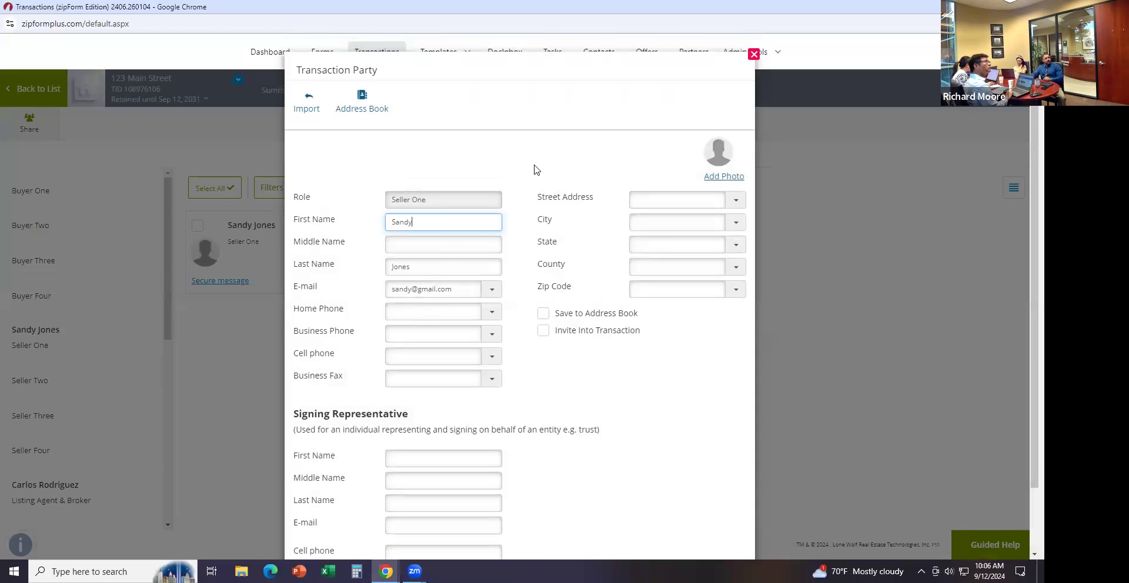
pyautogui.click(754, 54)
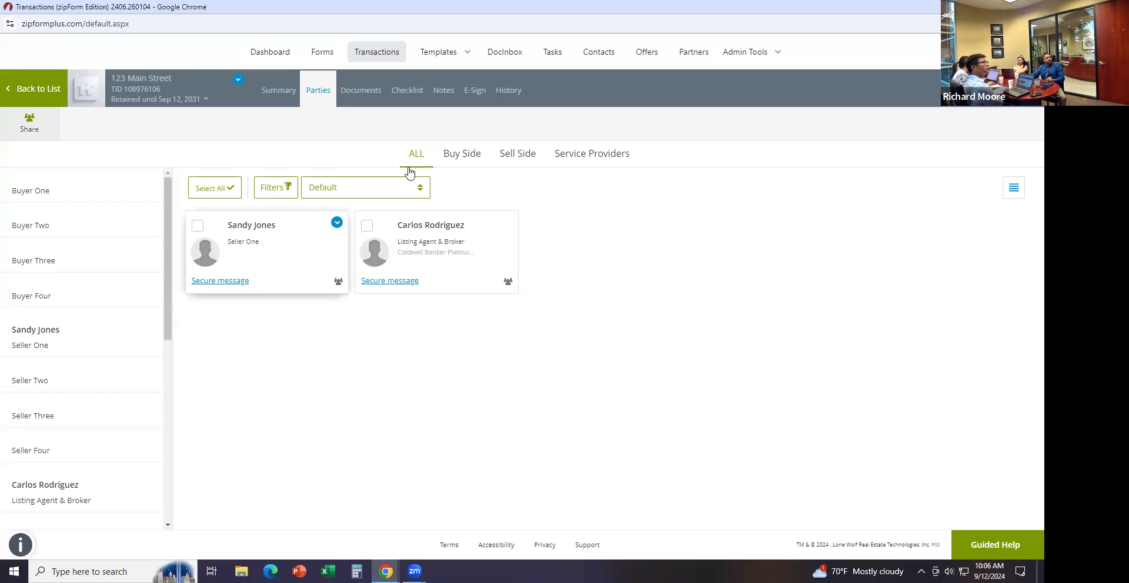
pyautogui.click(365, 92)
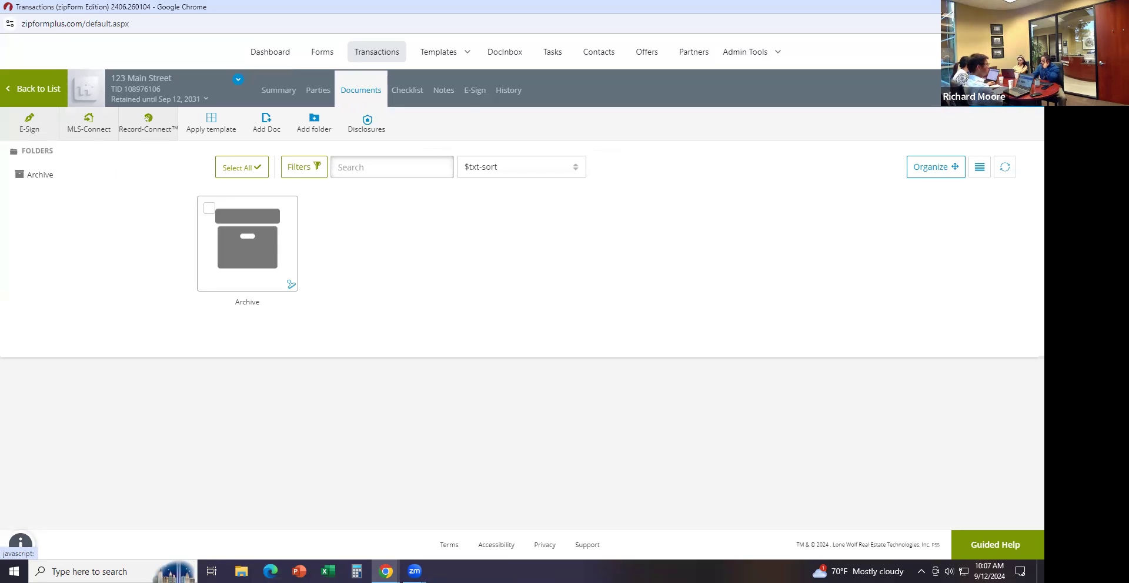
# Add the .Cover Sheet form from the Form Library and open it for editing
pyautogui.click(972, 93)
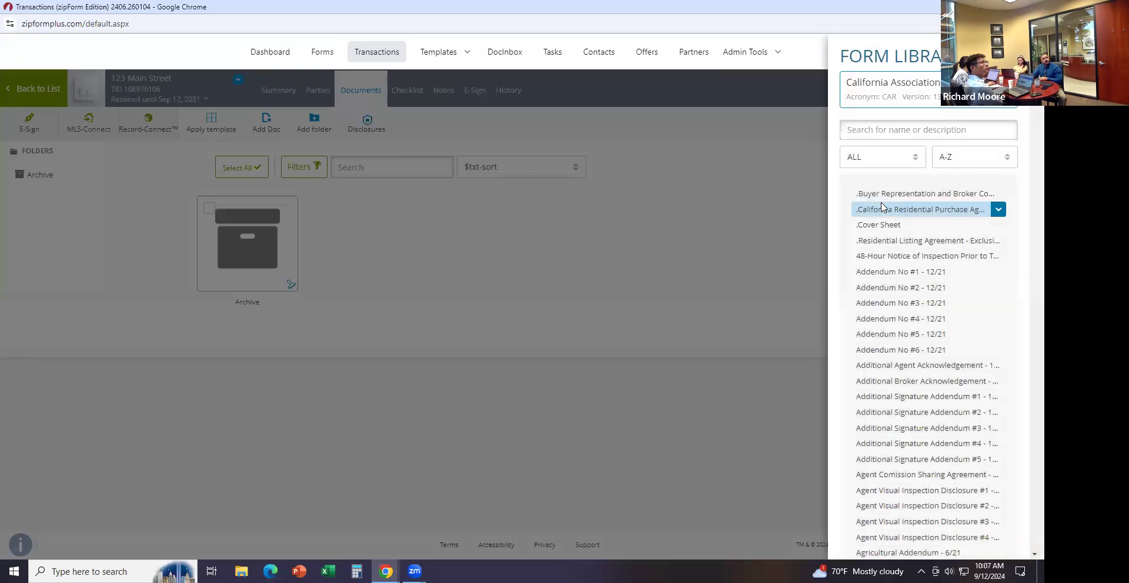
pyautogui.click(894, 229)
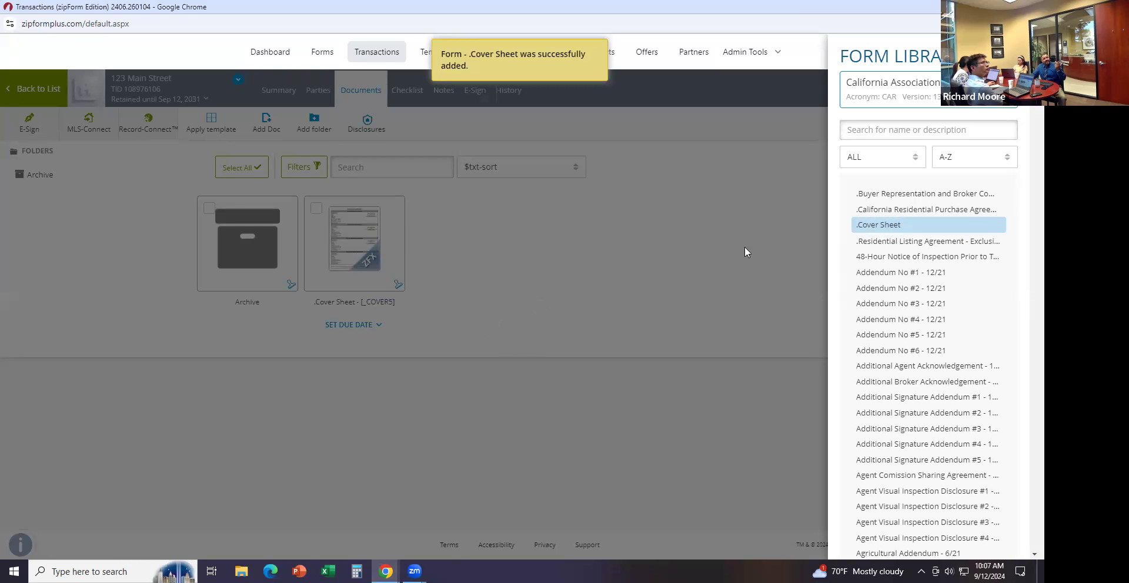
pyautogui.click(543, 235)
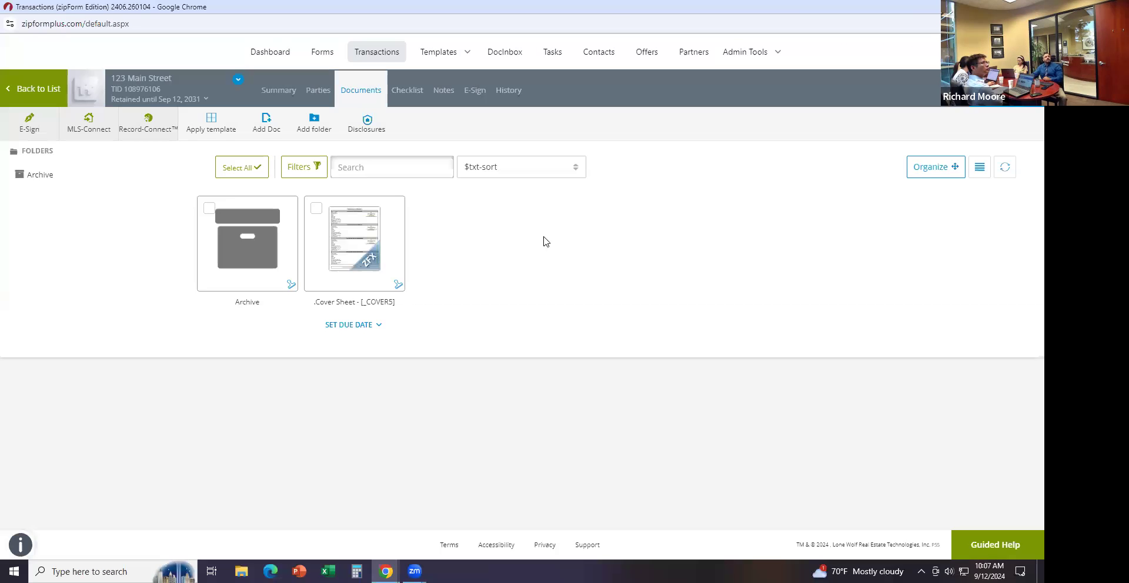
pyautogui.click(352, 254)
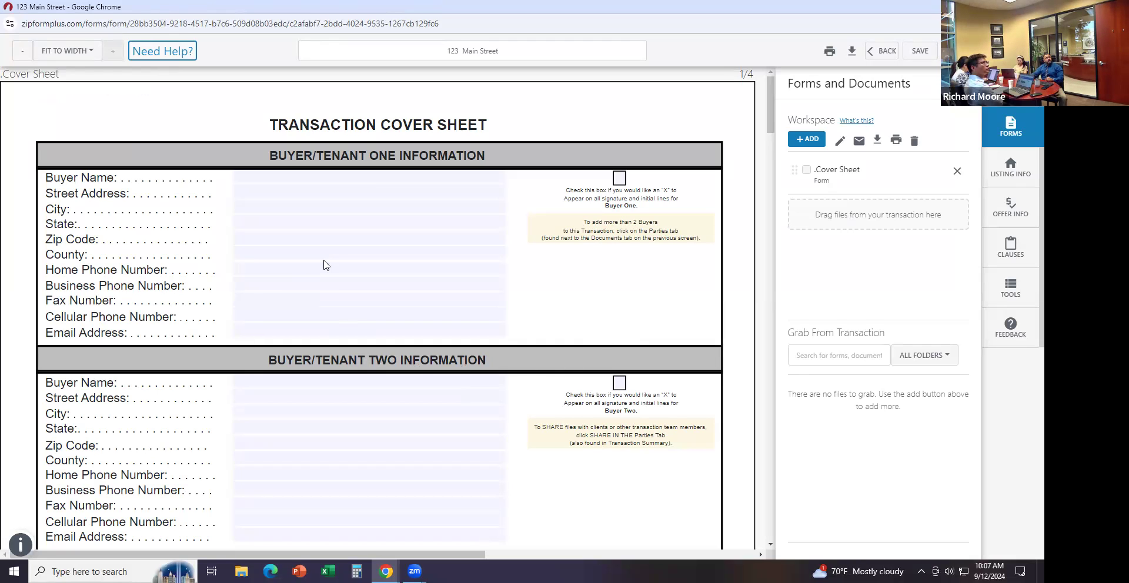
# Tick the Seller/Landlord One Information checkbox on the cover sheet, then head BACK
pyautogui.scroll(-4, 270, 280)
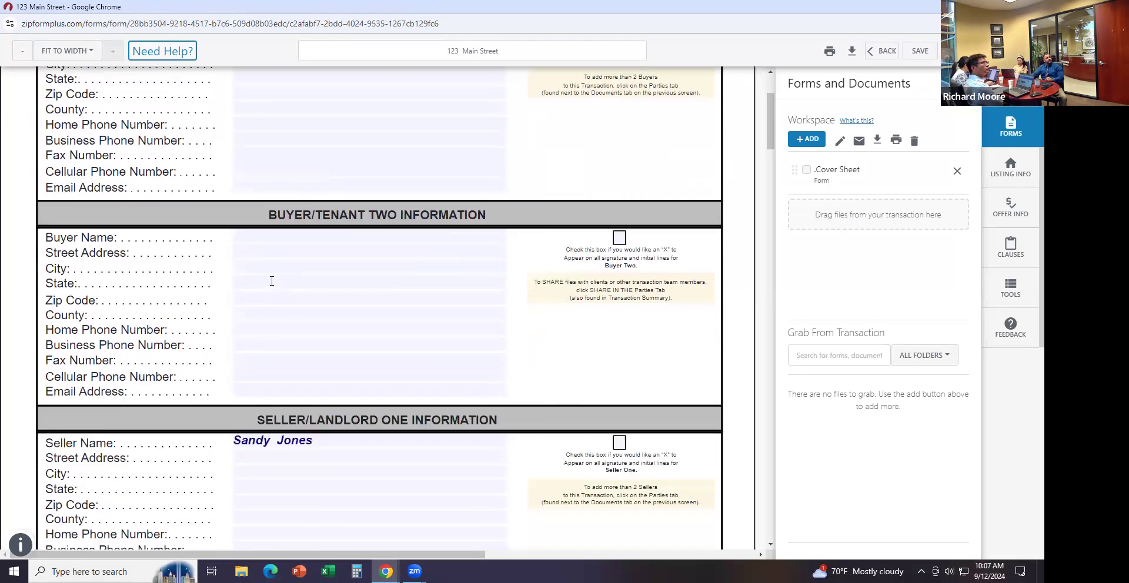
pyautogui.scroll(-3, 360, 335)
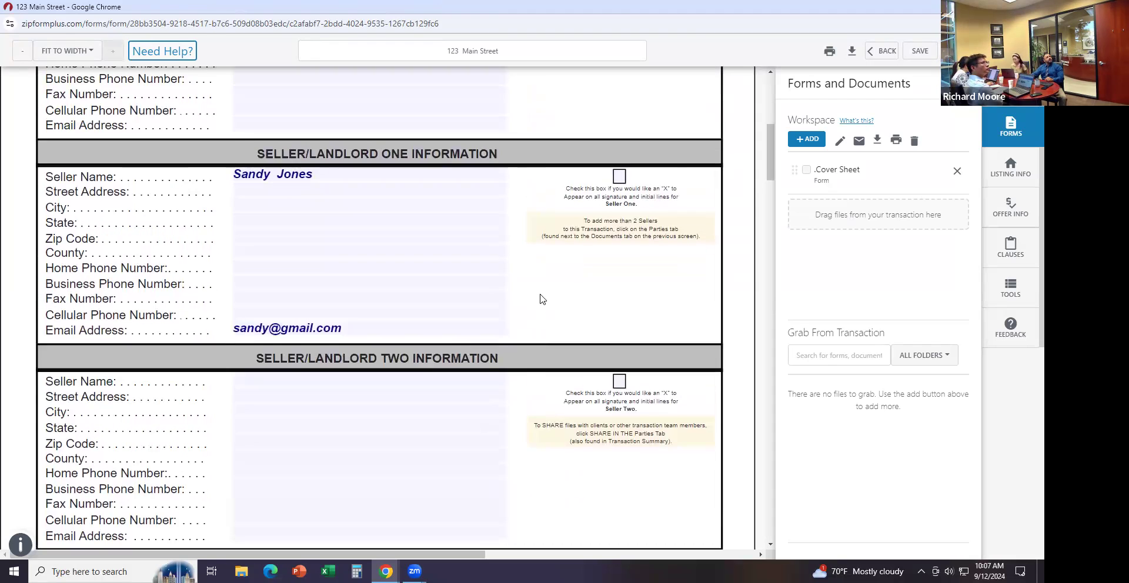
pyautogui.click(618, 176)
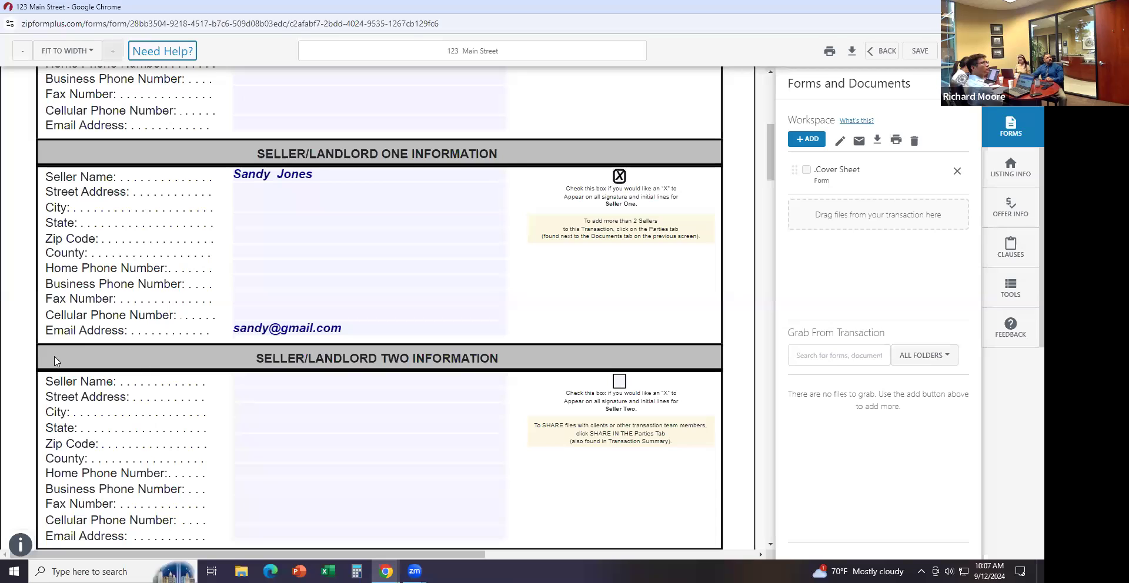
pyautogui.scroll(-6, 458, 357)
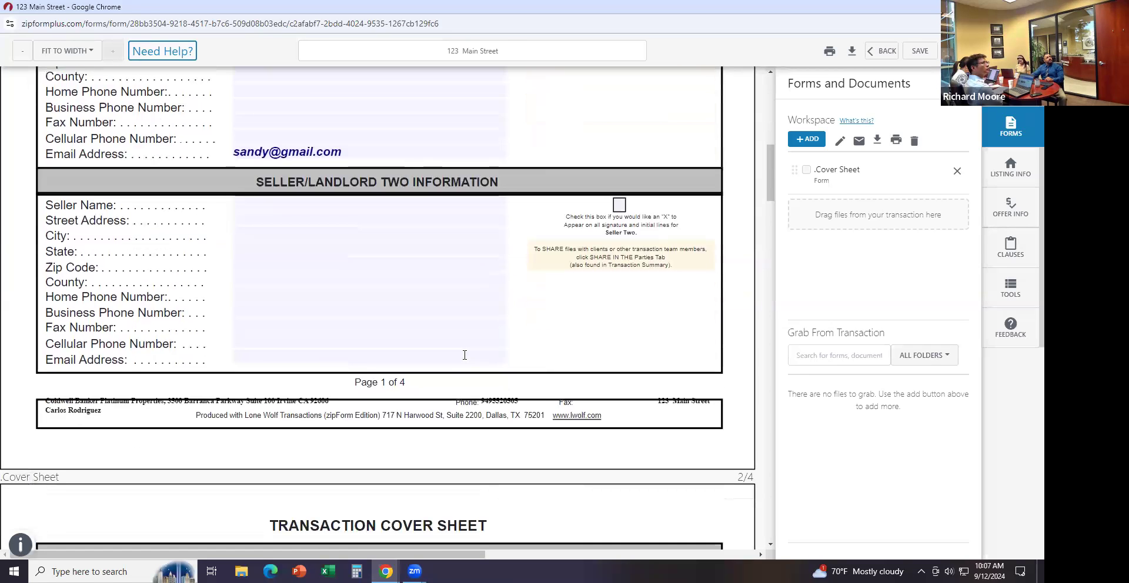
pyautogui.scroll(-3, 464, 360)
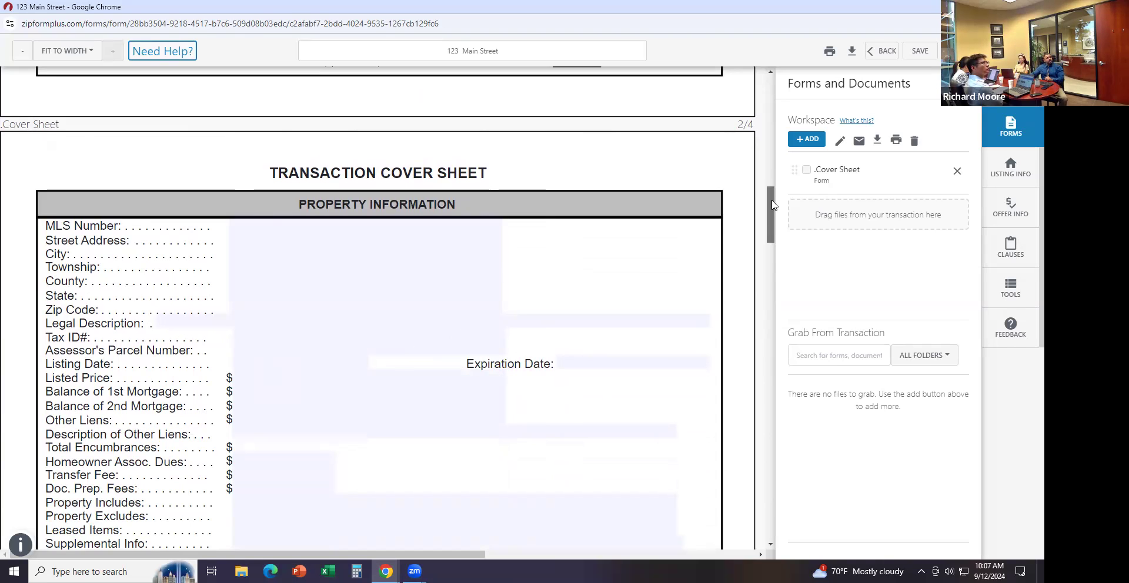
pyautogui.moveTo(771, 238); pyautogui.dragTo(771, 127)
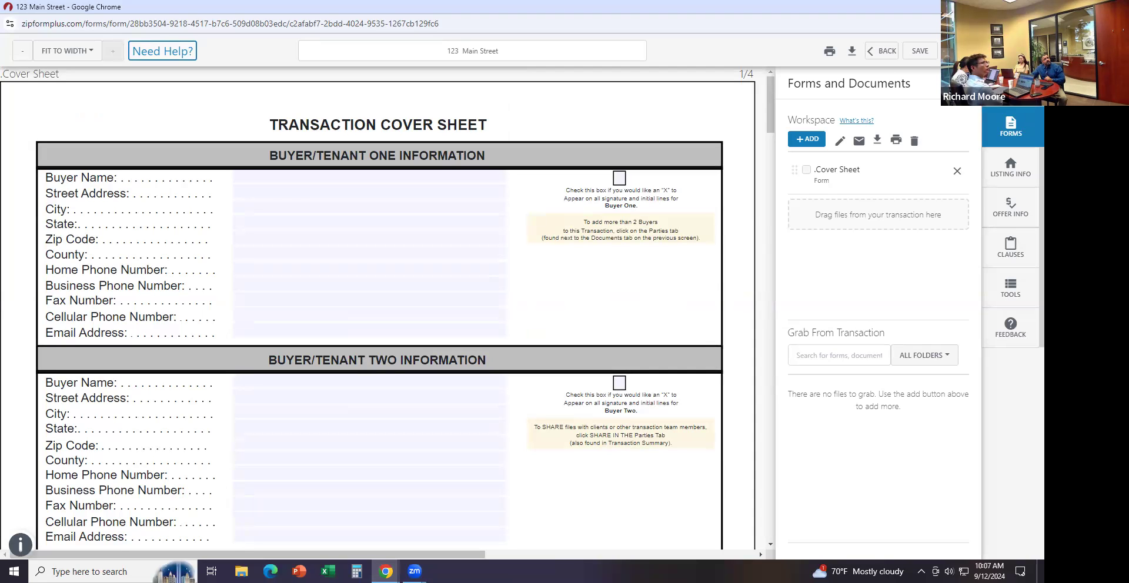
pyautogui.click(882, 51)
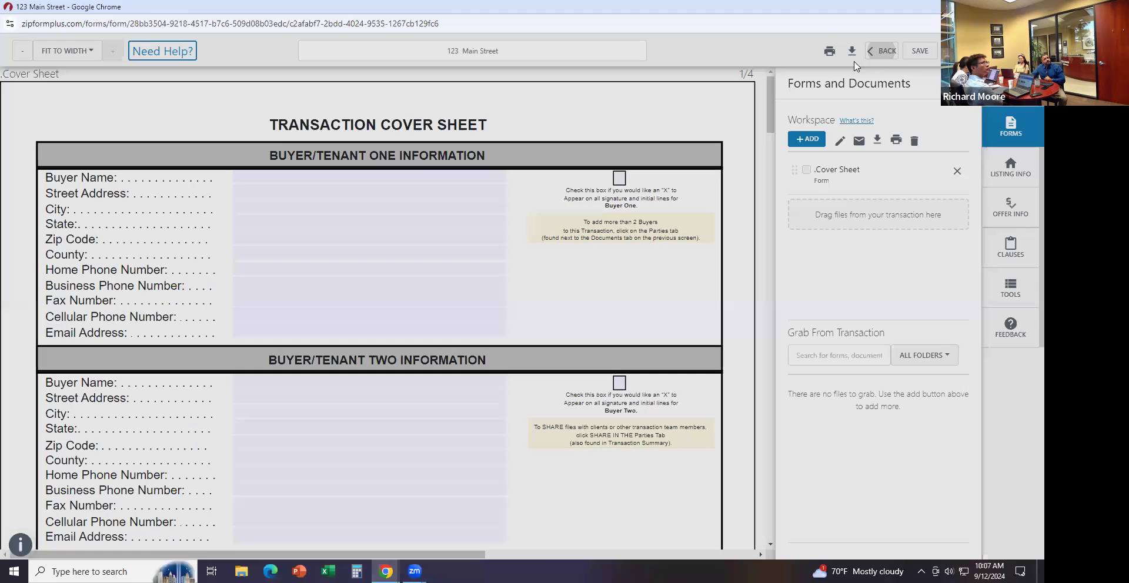
# Discard the cover sheet changes and add the Residential Listing Agreement - Exclusive form
pyautogui.click(607, 163)
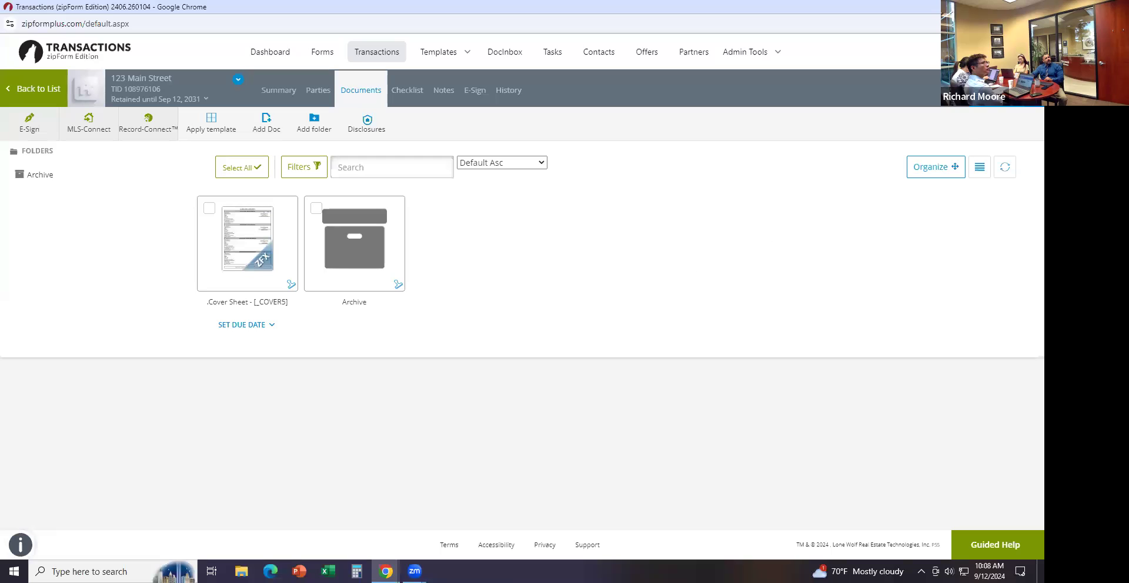
pyautogui.click(1000, 89)
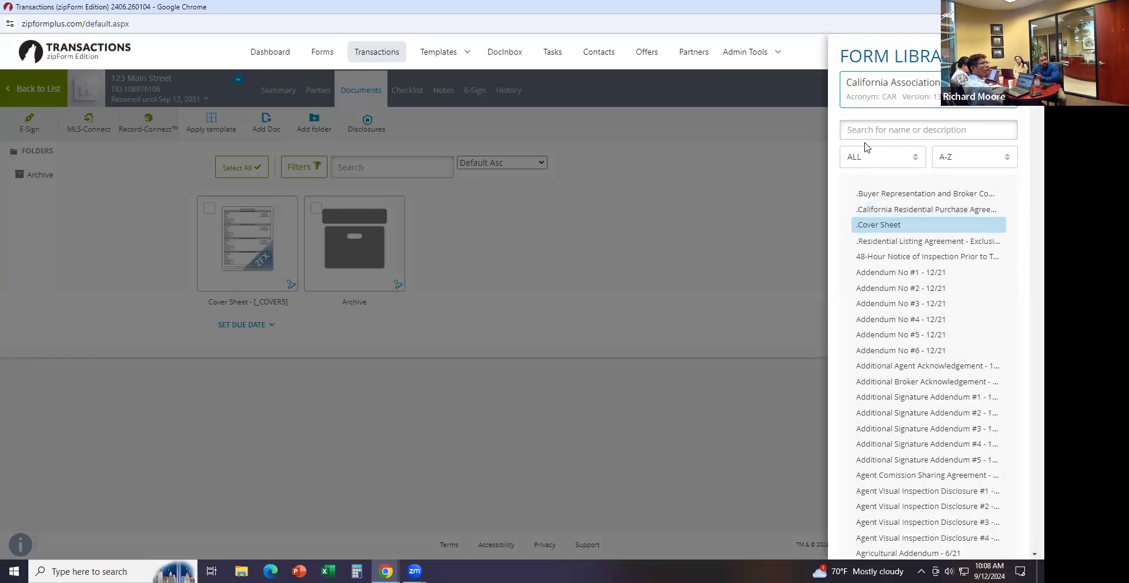
pyautogui.click(888, 243)
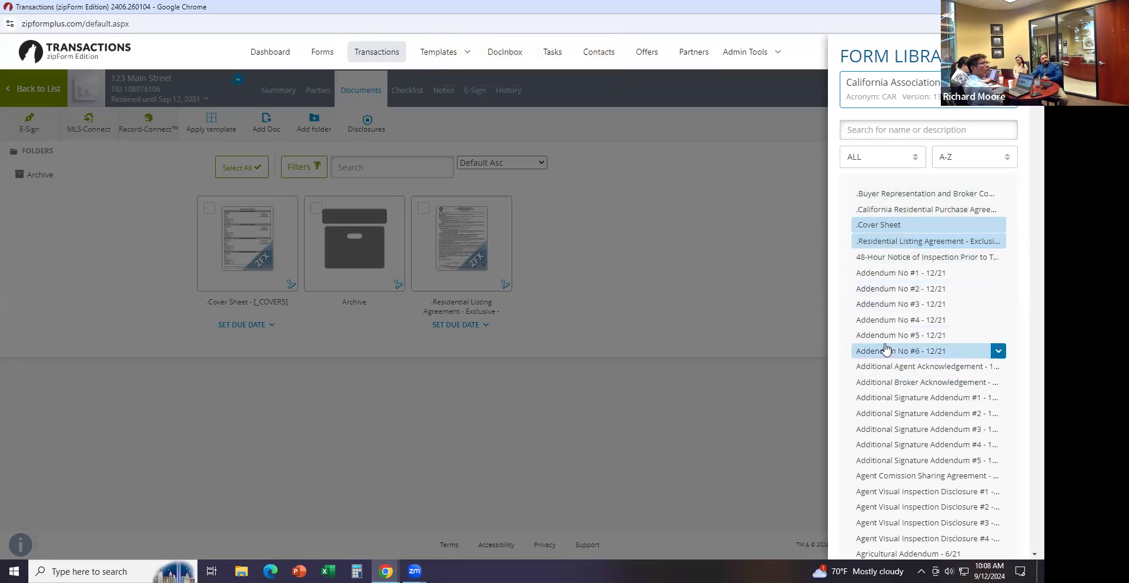
pyautogui.click(919, 90)
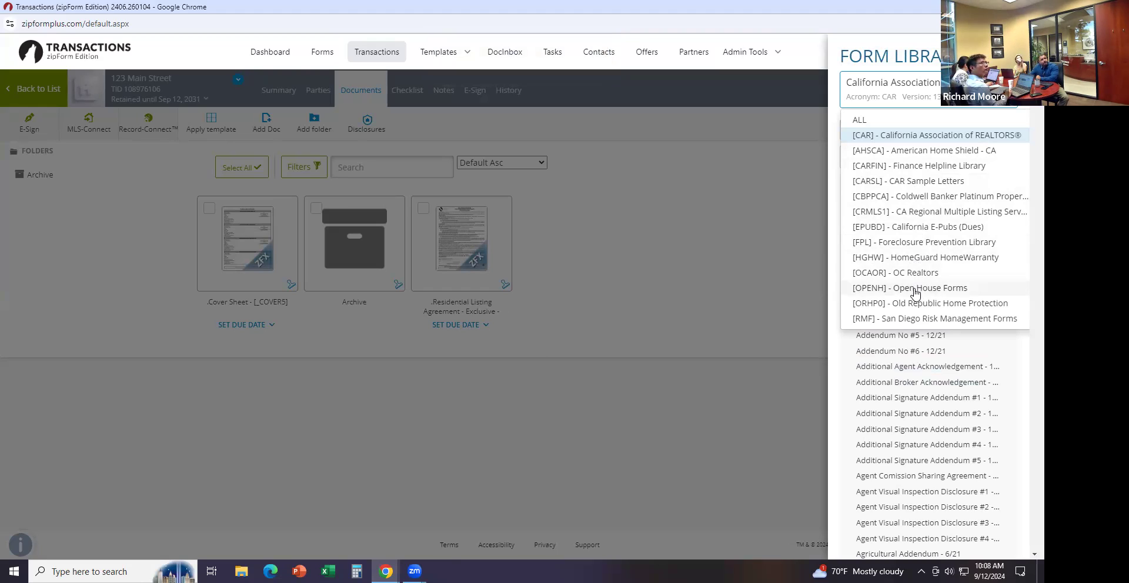
# Browse the CRMLS1 and California E-Pubs form libraries
pyautogui.click(928, 213)
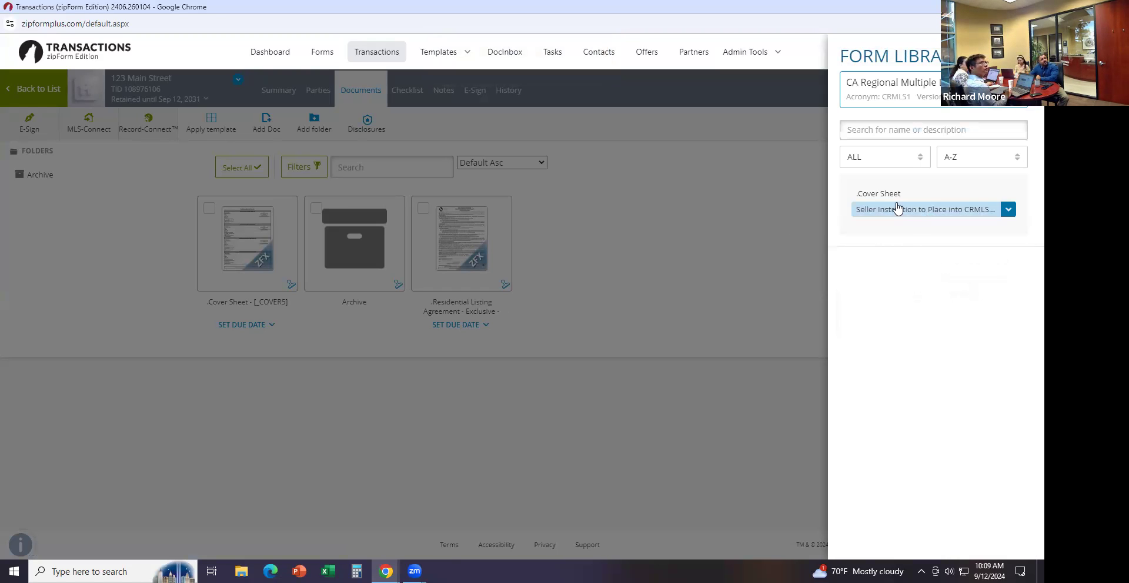
pyautogui.moveTo(905, 217)
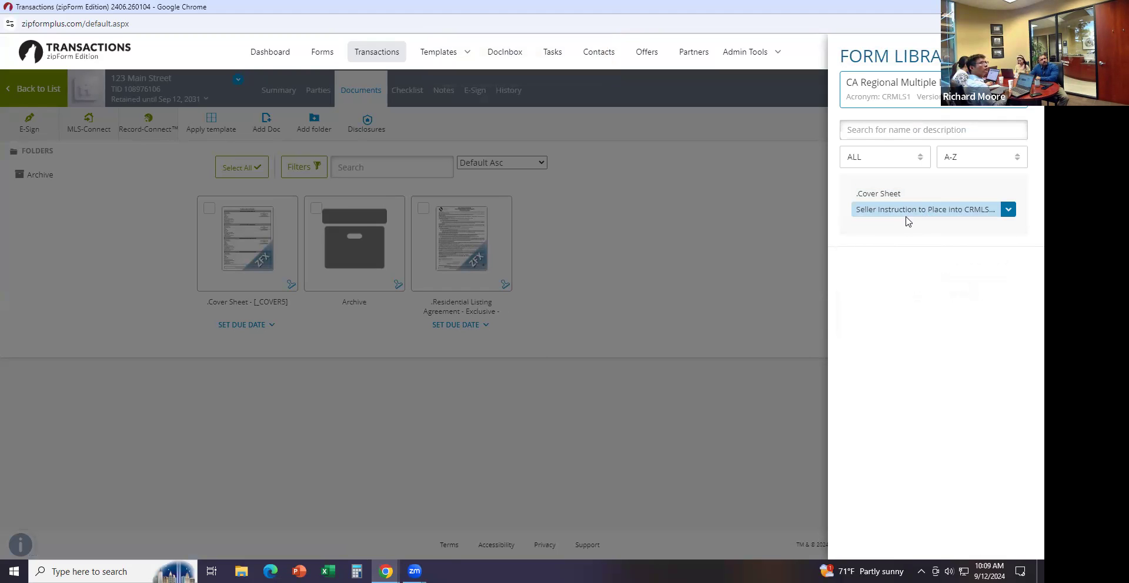
pyautogui.click(910, 90)
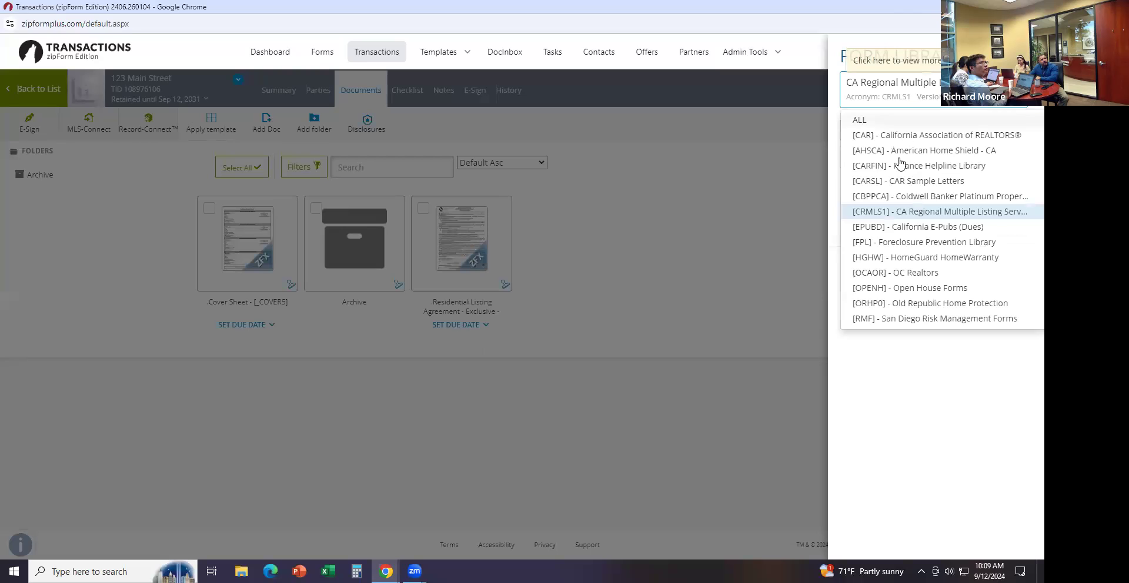
pyautogui.click(903, 228)
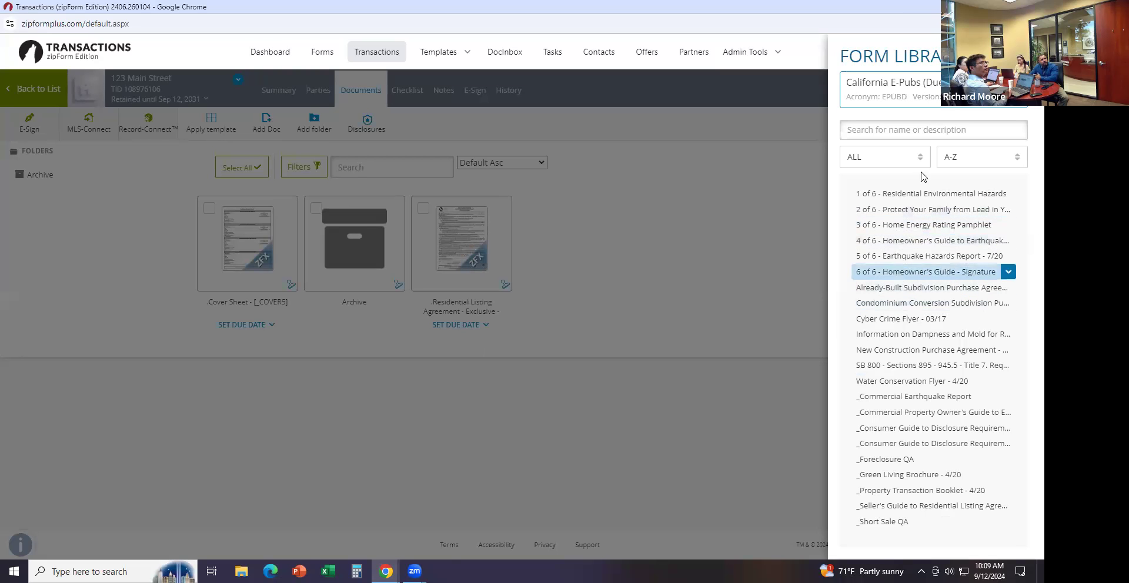
pyautogui.click(918, 97)
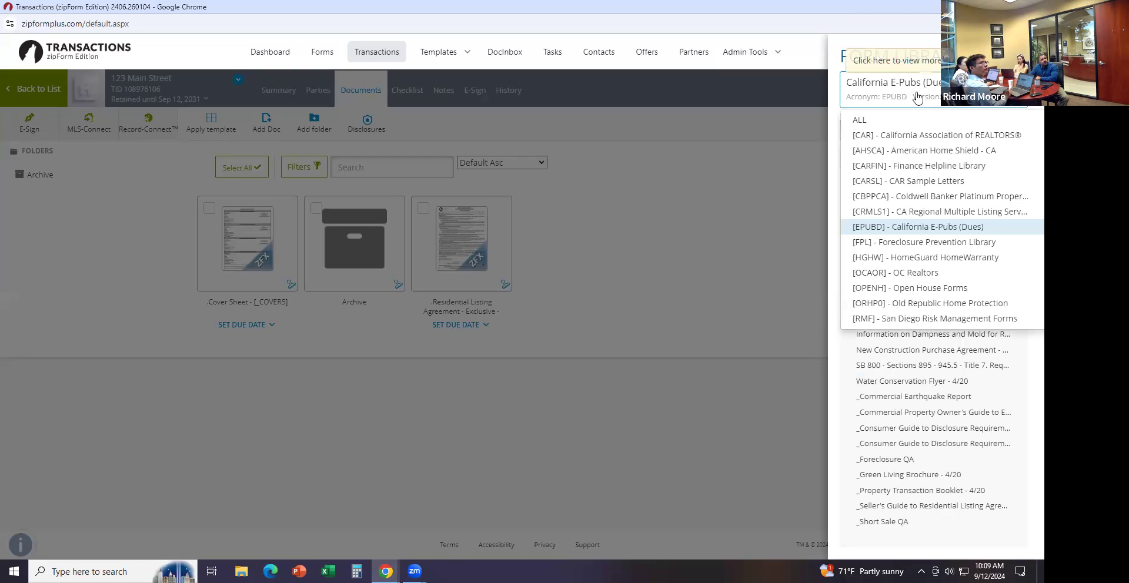
# Return to the CAR library, close it, and open the Residential Listing Agreement
pyautogui.click(897, 135)
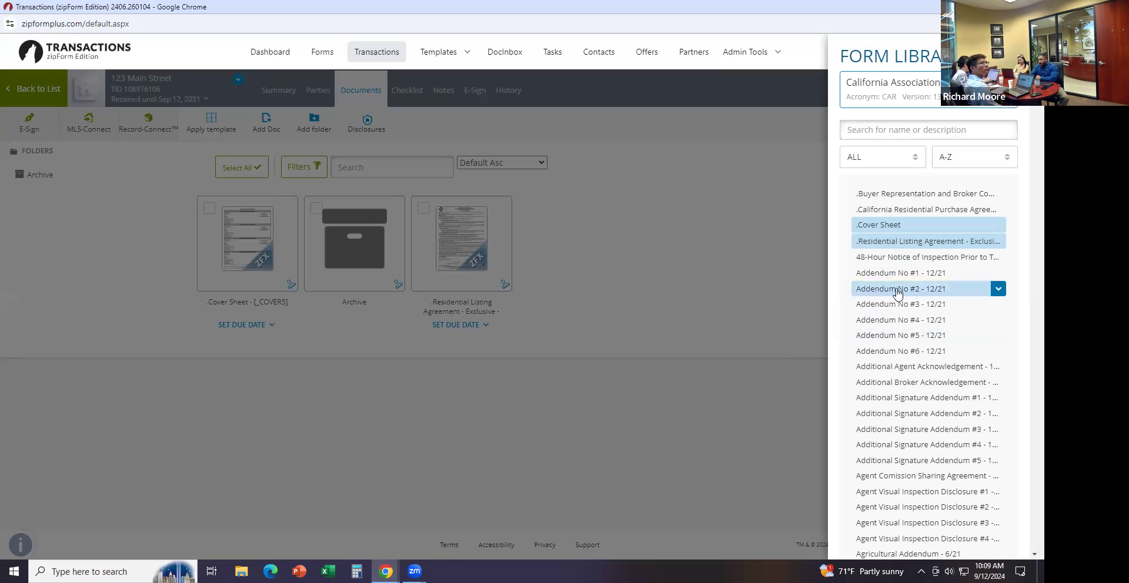
pyautogui.click(694, 288)
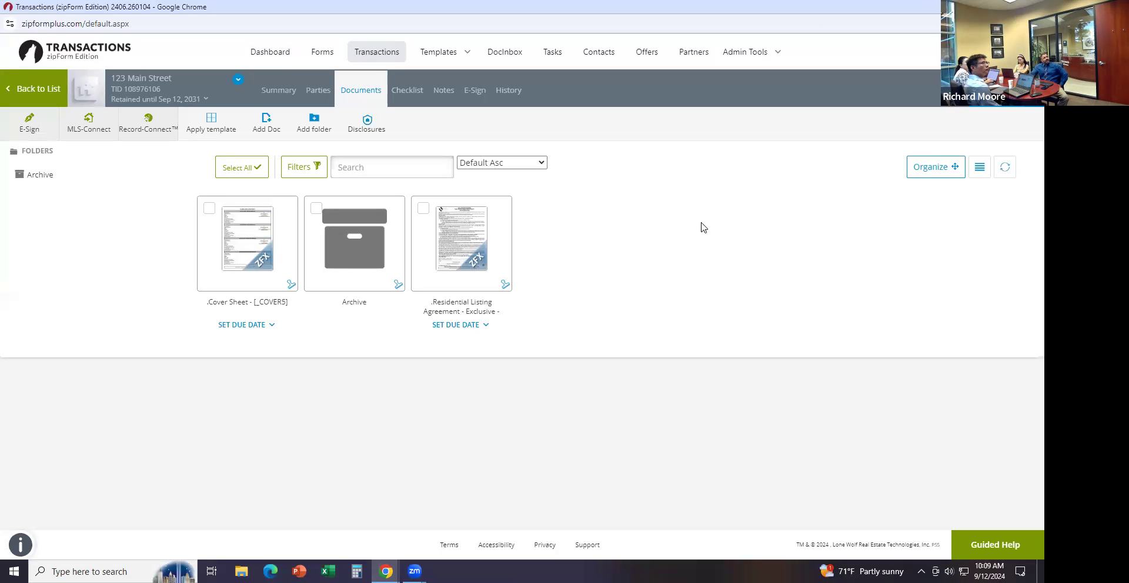
pyautogui.click(465, 254)
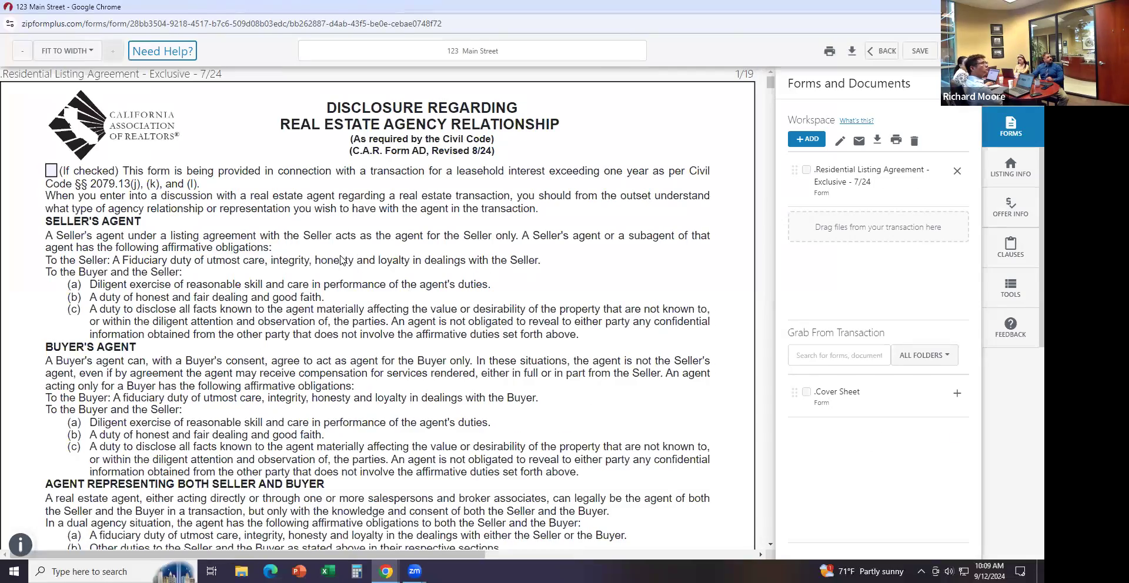
# Tick Seller in the first acknowledgement row of the agency disclosure signature block
pyautogui.scroll(-4, 330, 279)
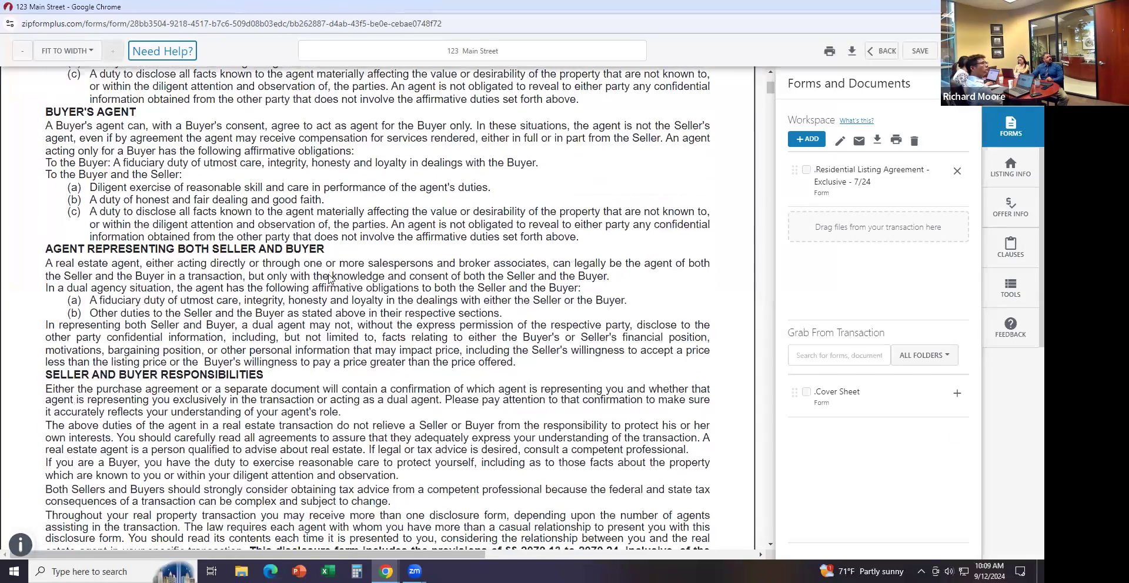
pyautogui.scroll(-1, 329, 280)
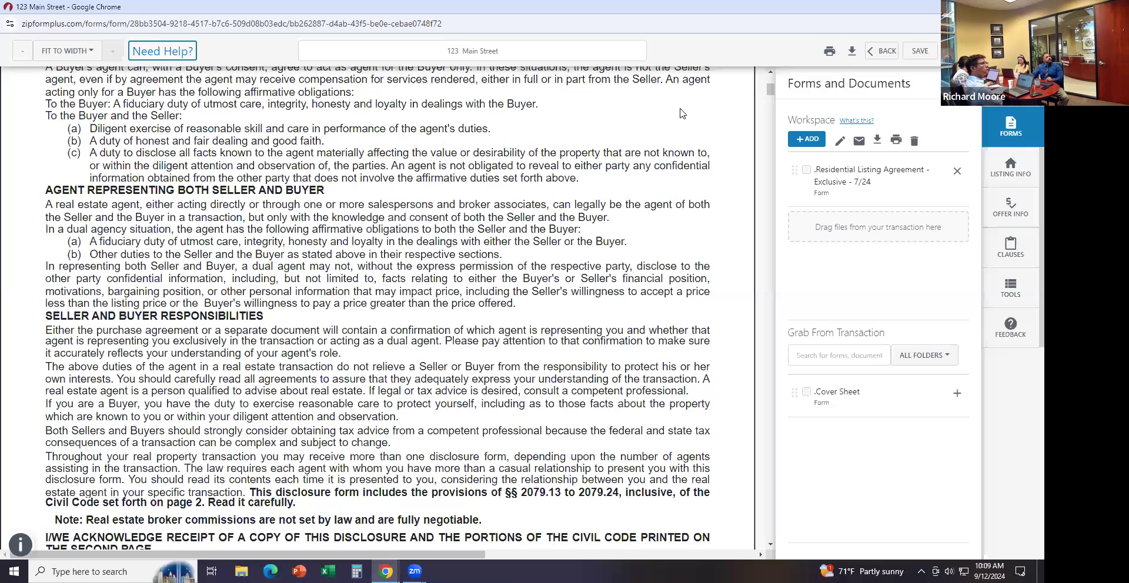
pyautogui.moveTo(772, 91); pyautogui.dragTo(772, 101)
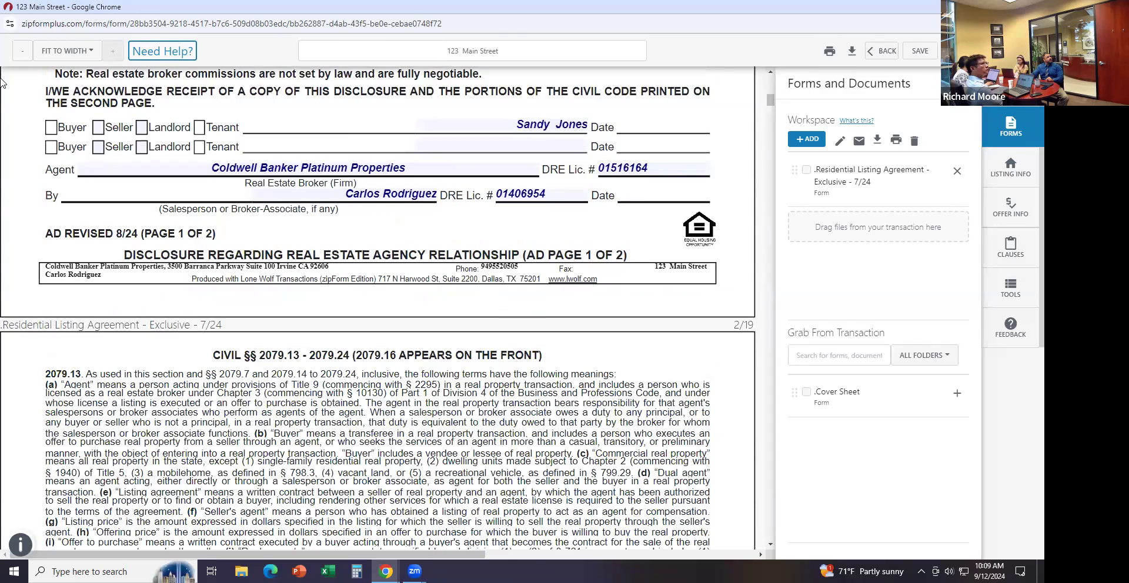
pyautogui.click(98, 127)
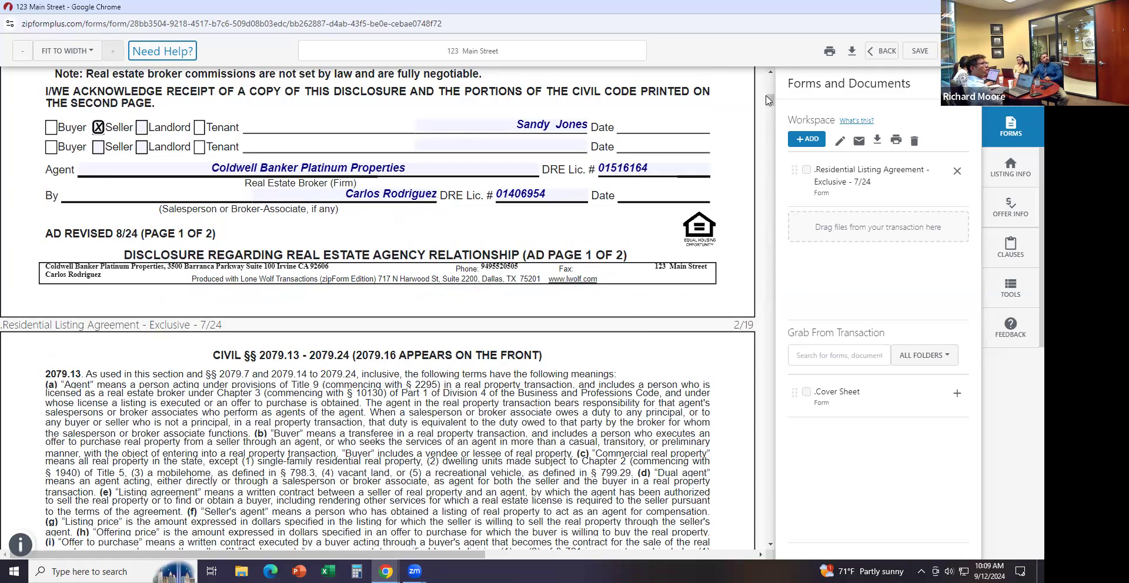
pyautogui.moveTo(770, 103); pyautogui.dragTo(774, 139)
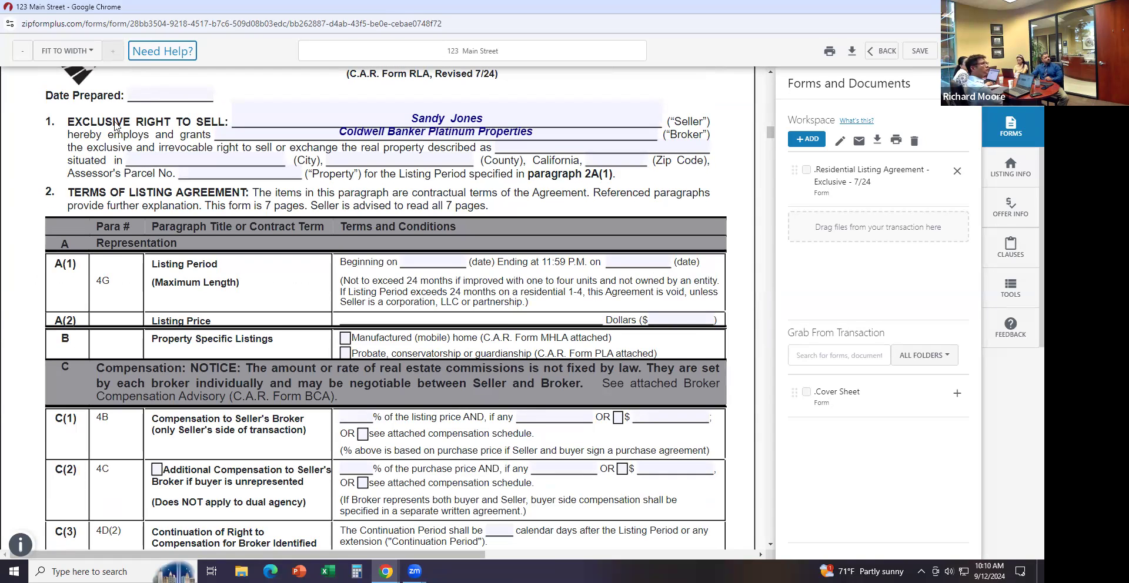
# Fill Date Prepared with today's date, 09/12/2024, and an initial listing beginning date
pyautogui.click(149, 96)
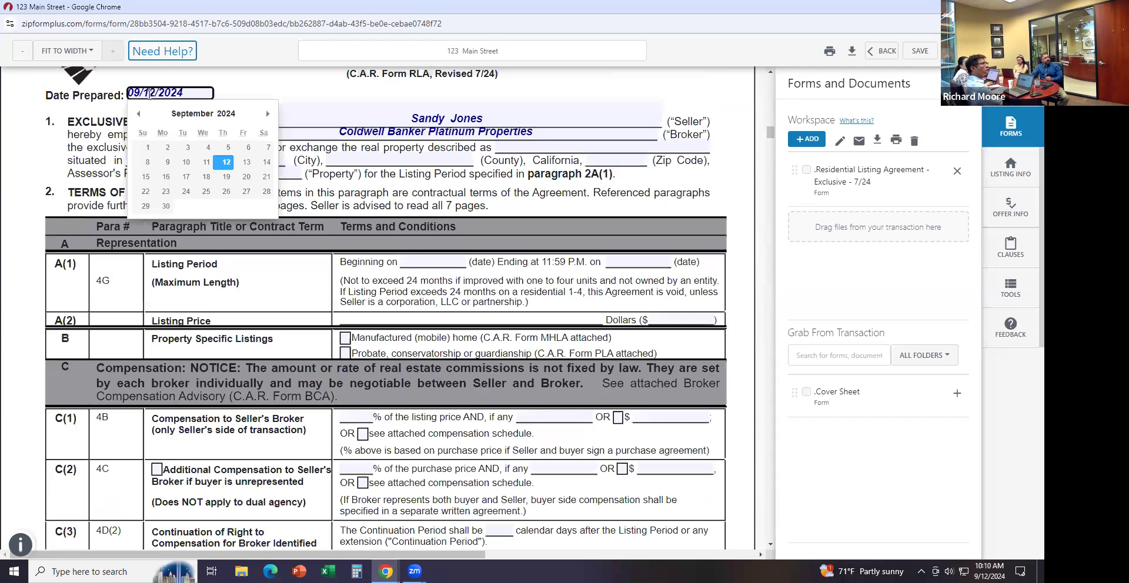
pyautogui.click(91, 108)
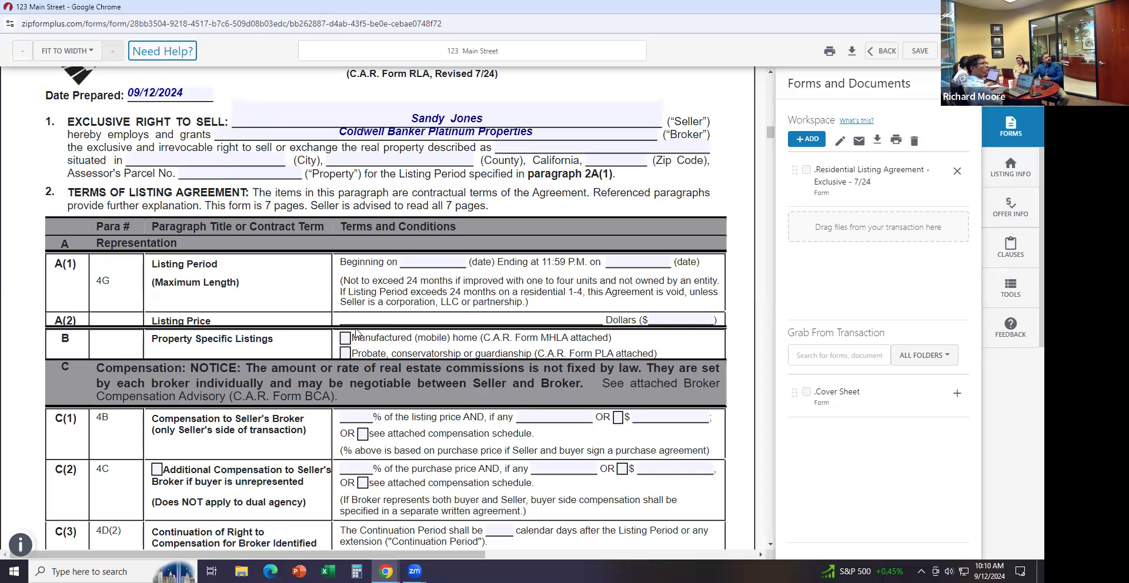
pyautogui.click(418, 261)
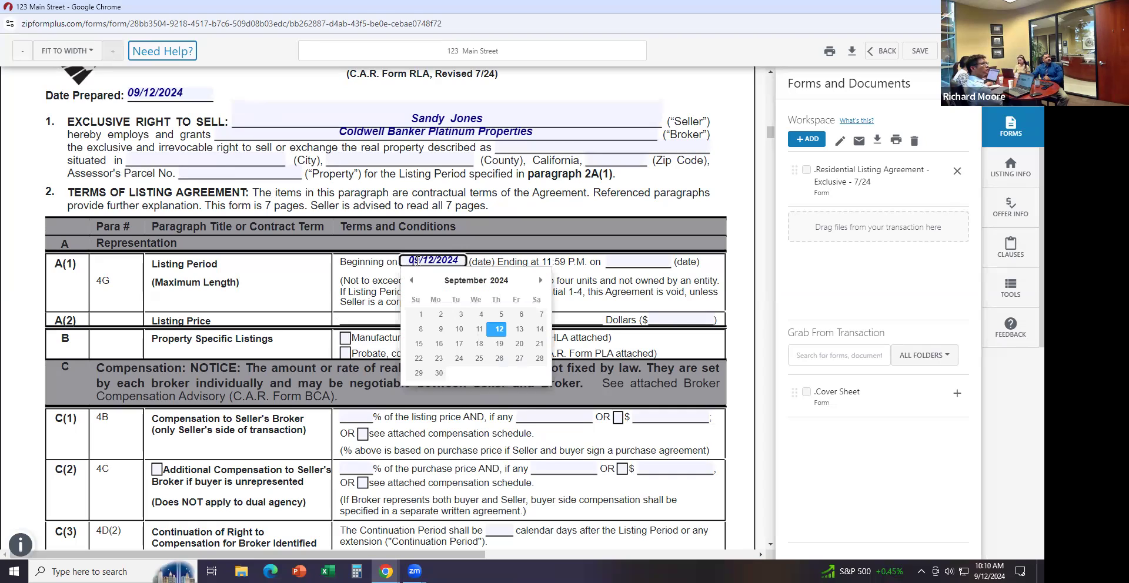
pyautogui.click(363, 270)
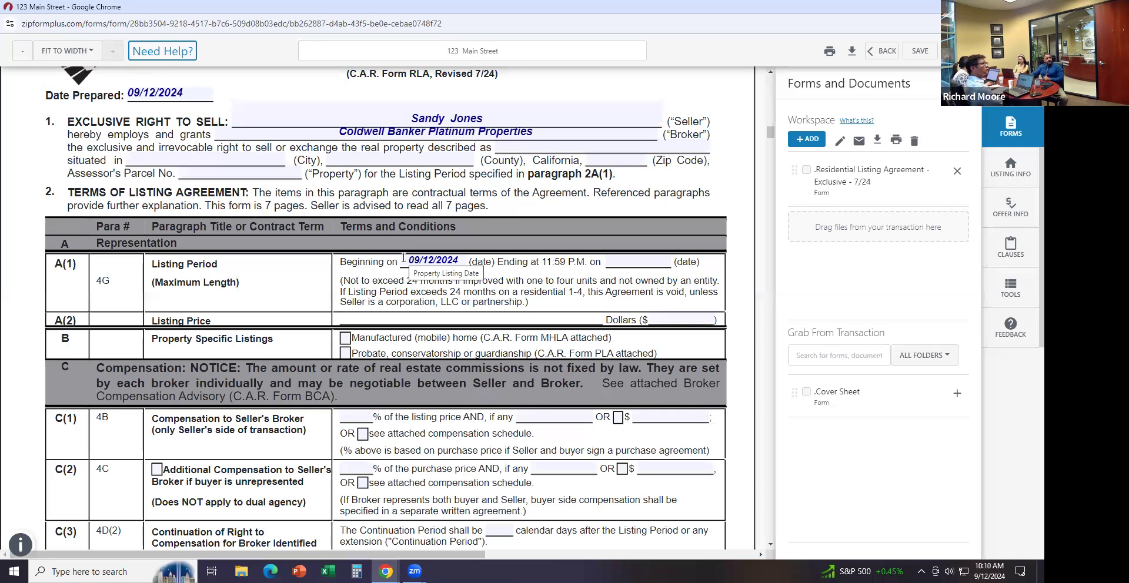
# Change the listing period beginning date to 09/30/2024
pyautogui.click(460, 256)
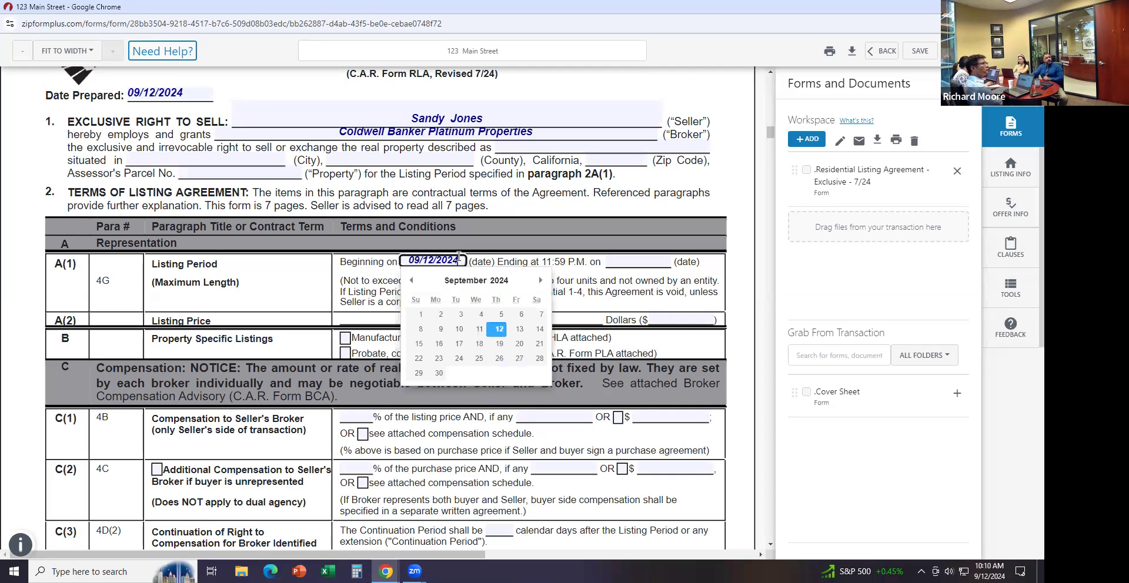
pyautogui.click(439, 372)
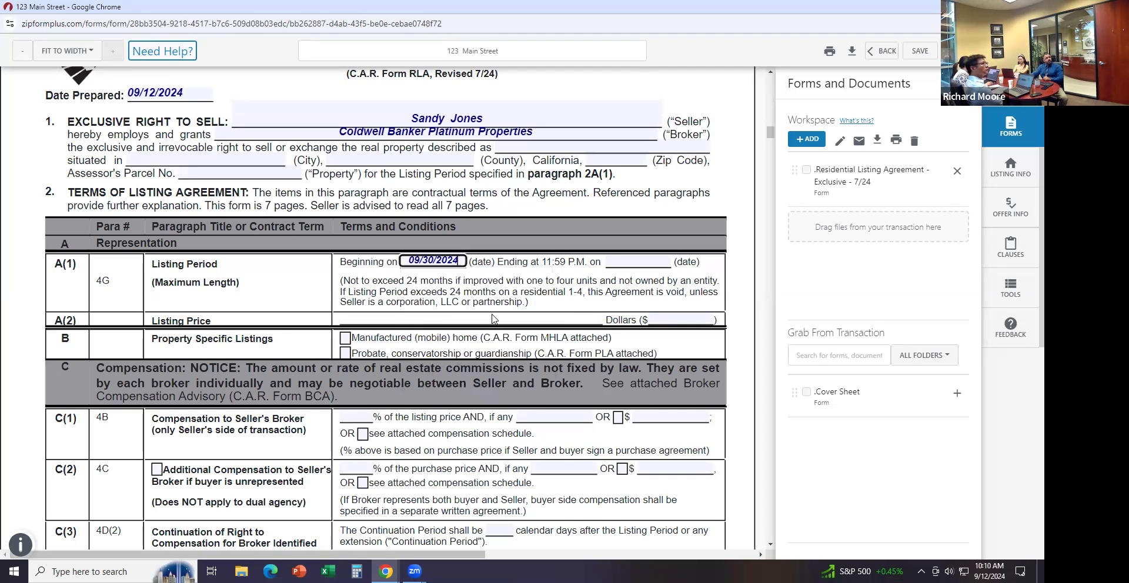
pyautogui.click(492, 295)
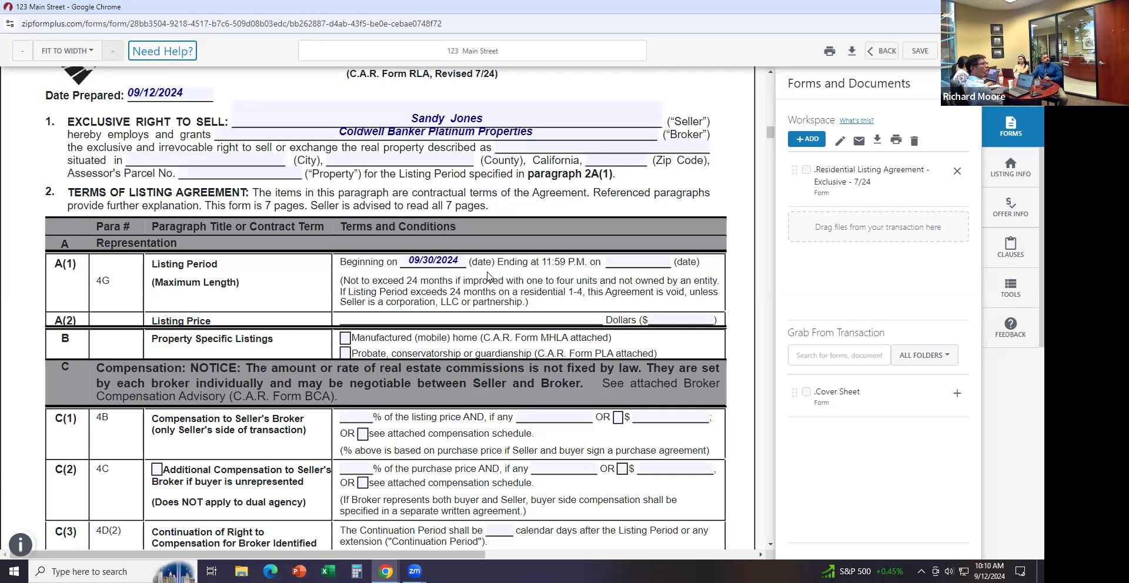
pyautogui.scroll(-1, 449, 317)
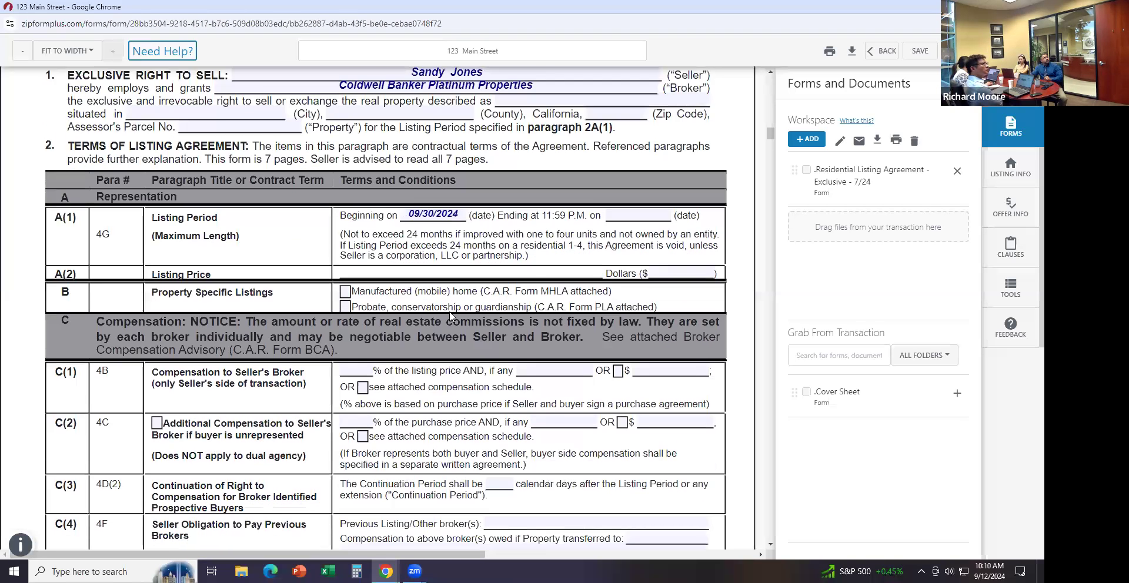
pyautogui.scroll(2, 449, 316)
pyautogui.scroll(-1, 450, 316)
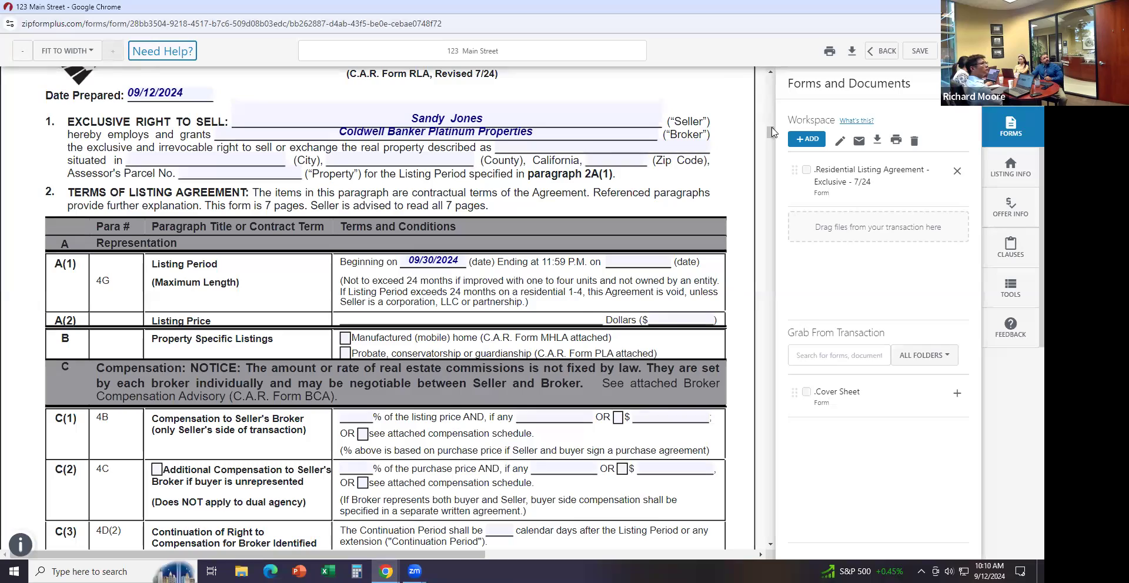
pyautogui.scroll(-15, 772, 147)
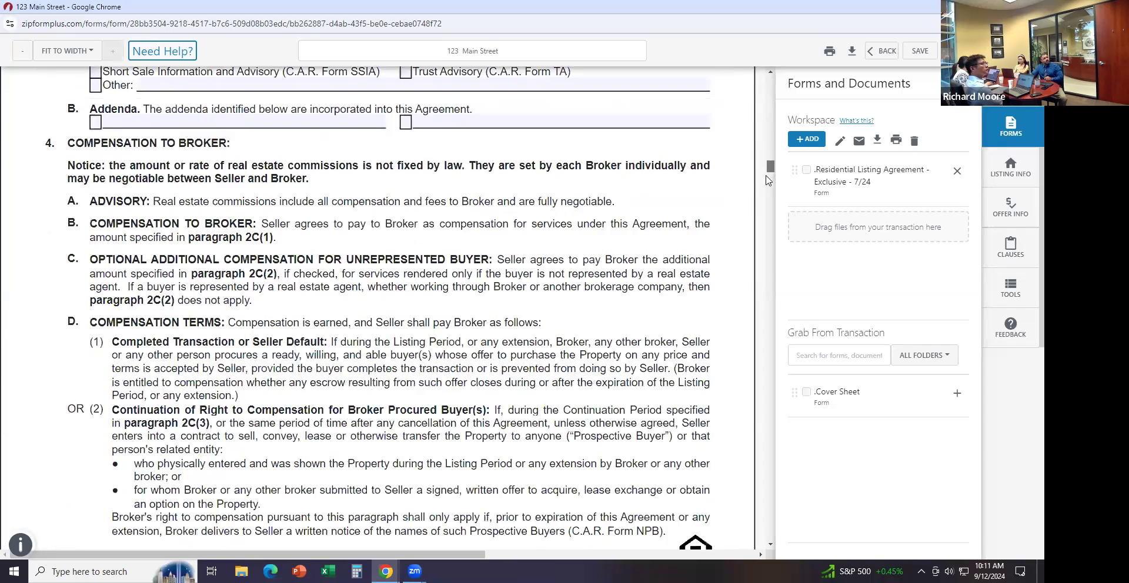
pyautogui.scroll(-15, 766, 209)
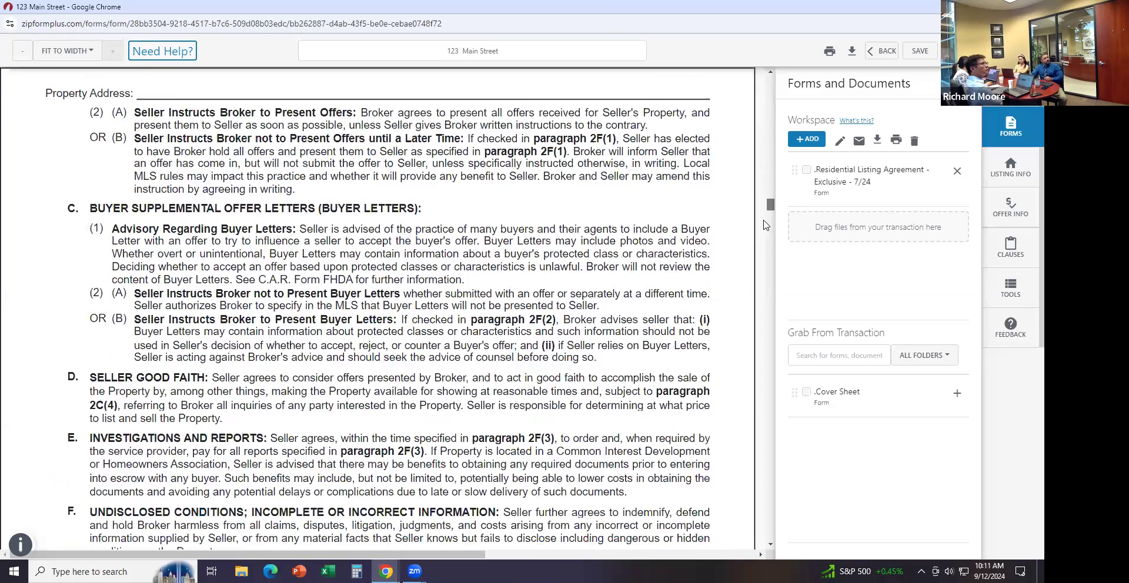
pyautogui.moveTo(762, 229); pyautogui.dragTo(621, 157)
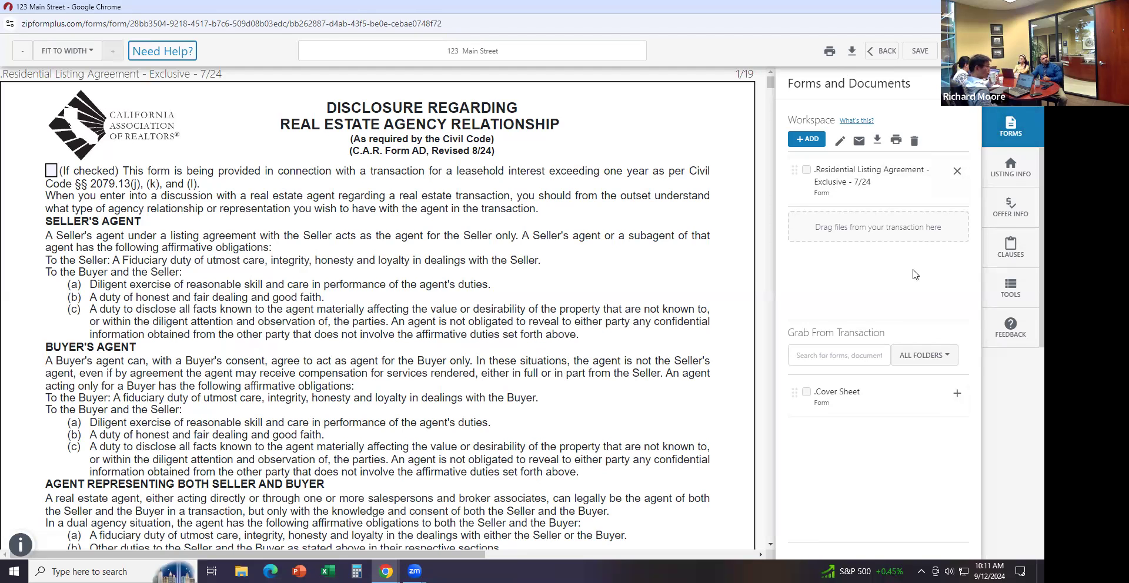
# Open Add a Form or Document and look over the form library list without changing it
pyautogui.click(807, 142)
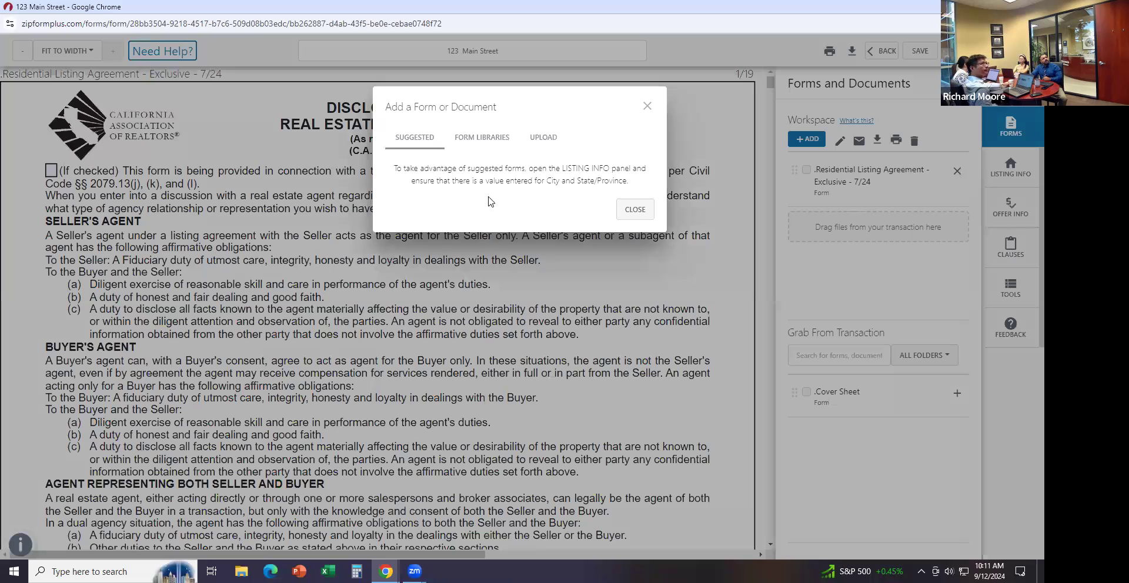
pyautogui.click(468, 141)
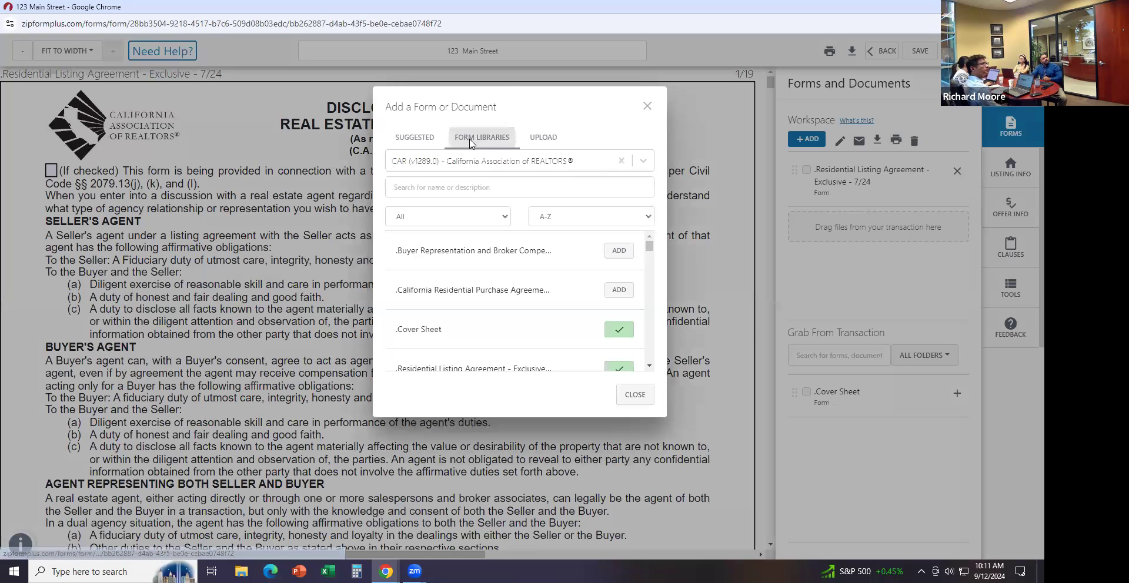
pyautogui.click(504, 164)
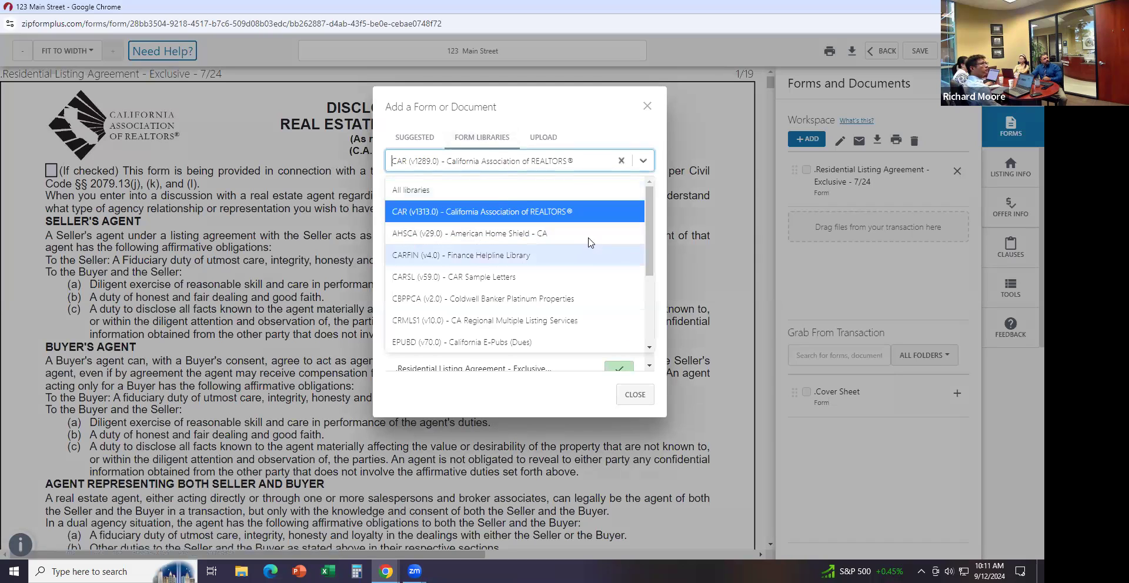
pyautogui.click(654, 244)
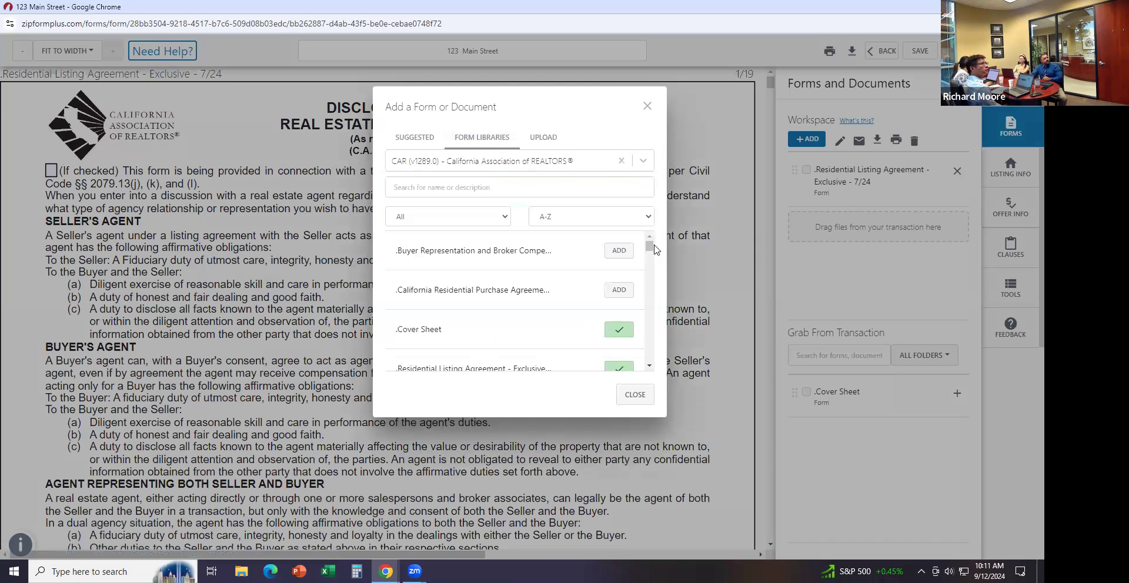
pyautogui.click(590, 169)
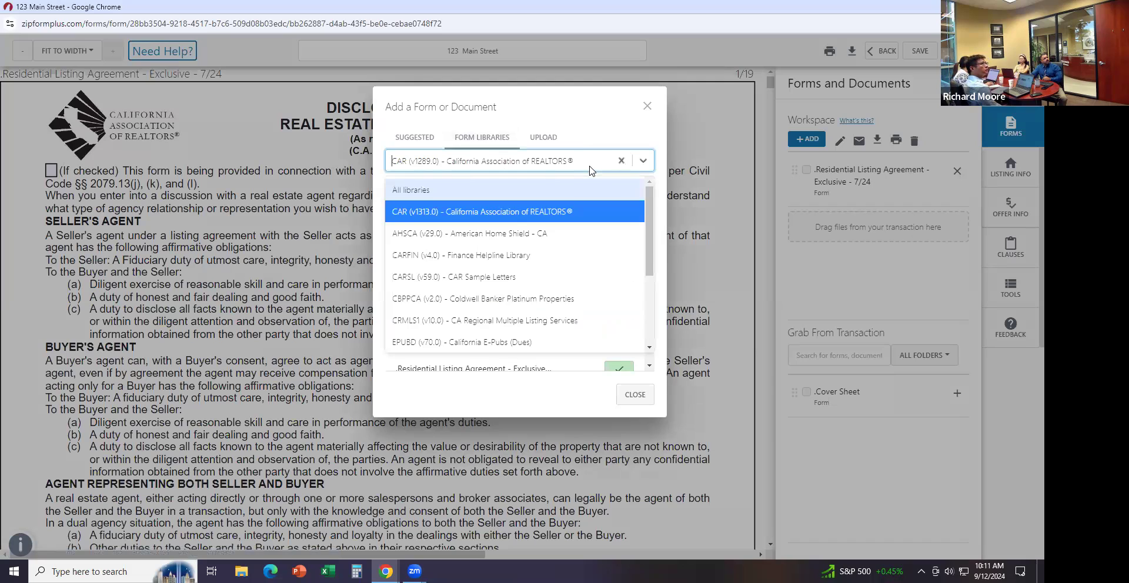
pyautogui.click(568, 159)
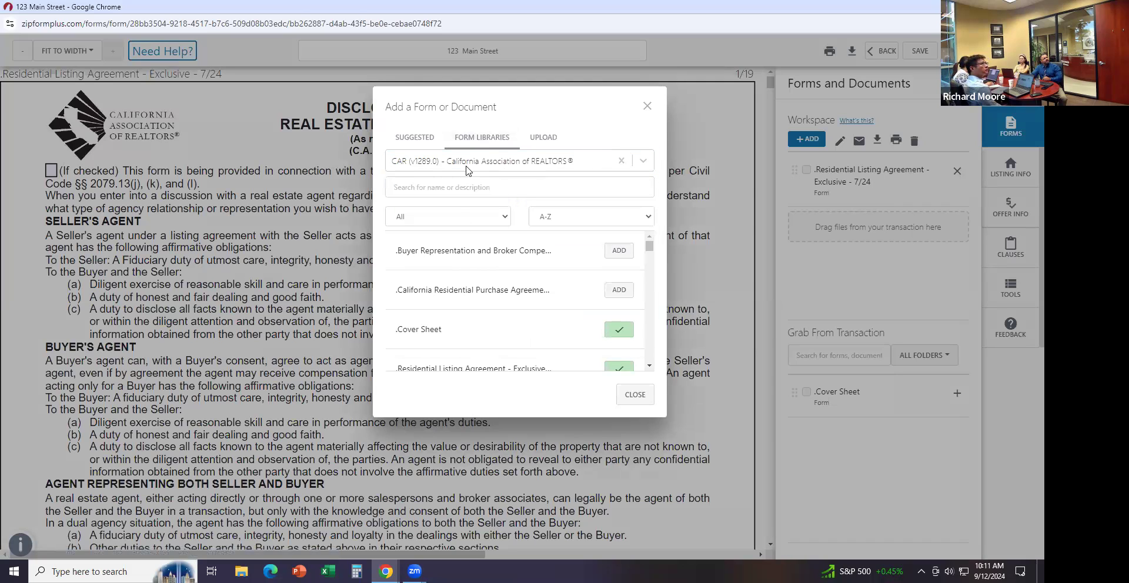
# Search 'coming' in the CRMLS1 library and add the Seller Instruction Coming Soon form
pyautogui.click(464, 190)
pyautogui.write('coul')
pyautogui.press('BackSpace')
pyautogui.press('BackSpace')
pyautogui.press('BackSpace')
pyautogui.press('BackSpace')
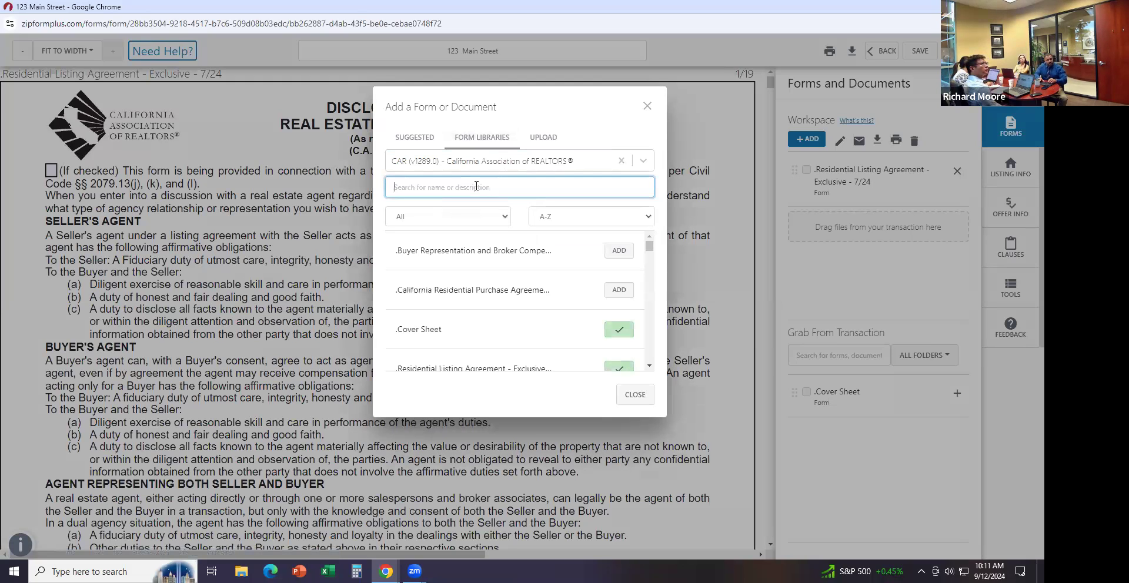
pyautogui.write('coming')
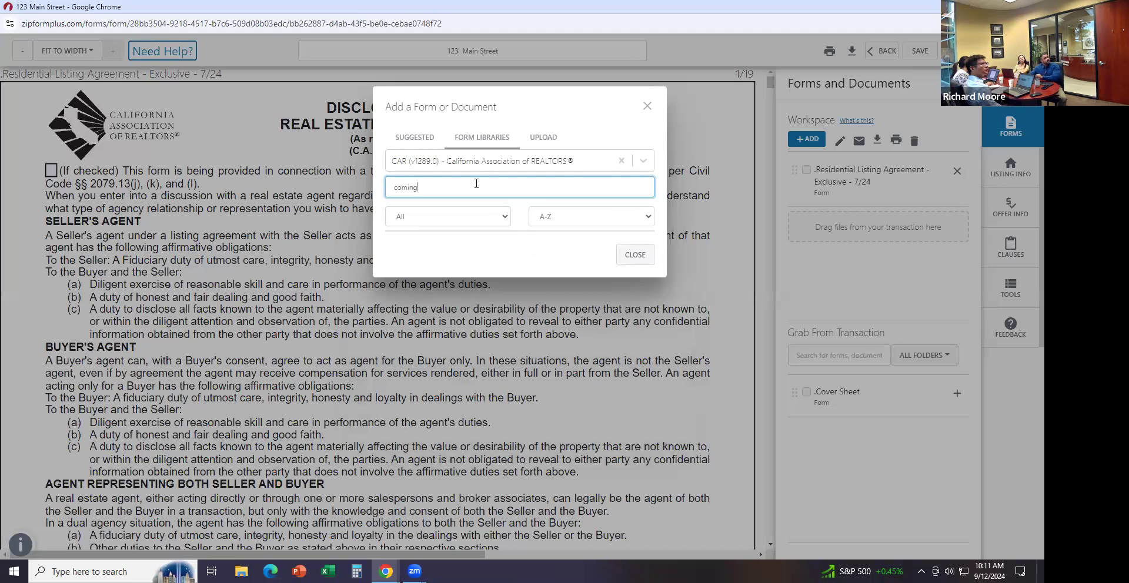
pyautogui.click(480, 164)
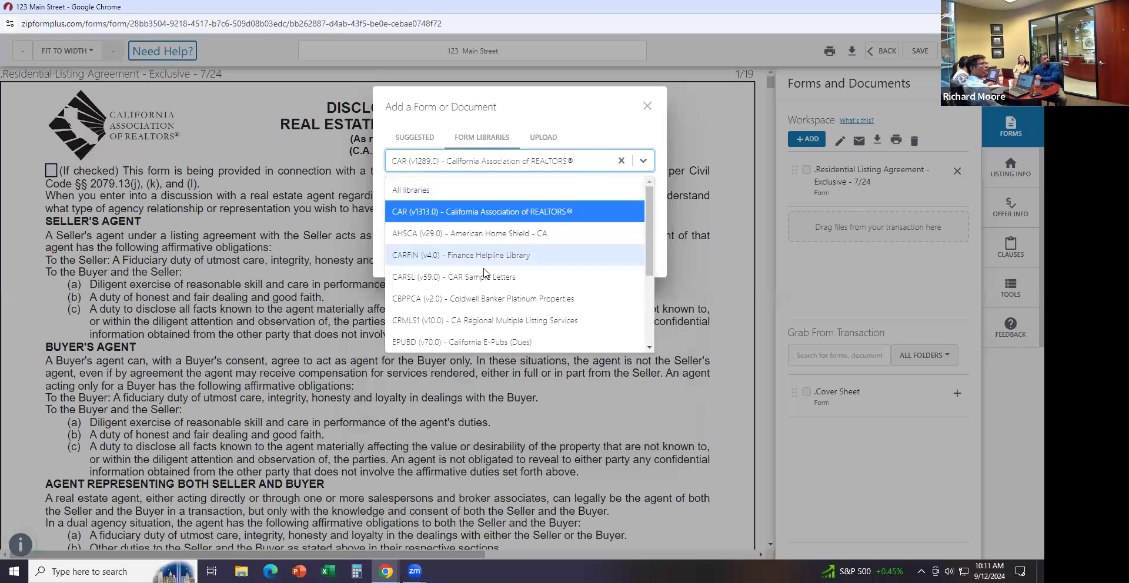
pyautogui.click(493, 317)
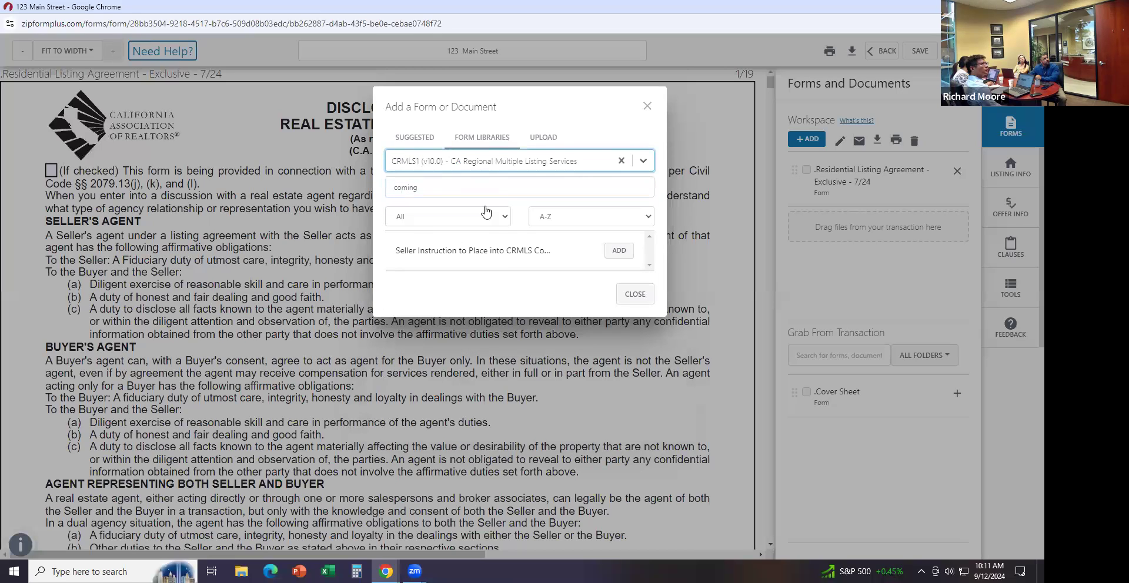
pyautogui.click(618, 253)
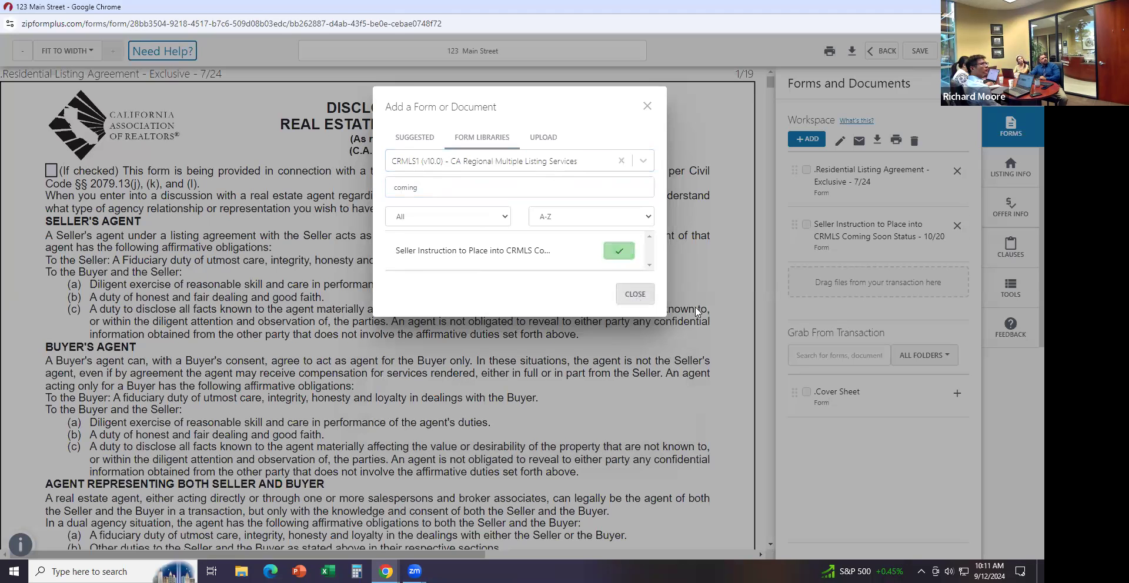
pyautogui.click(635, 296)
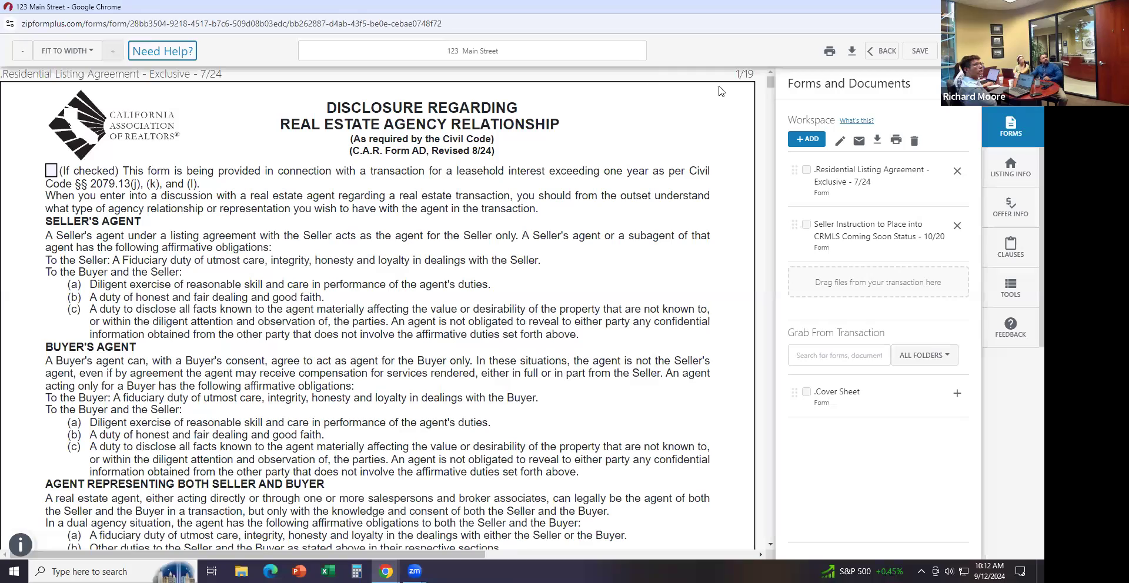
# Remove the Seller Instruction form from the workspace
pyautogui.scroll(-12, 744, 230)
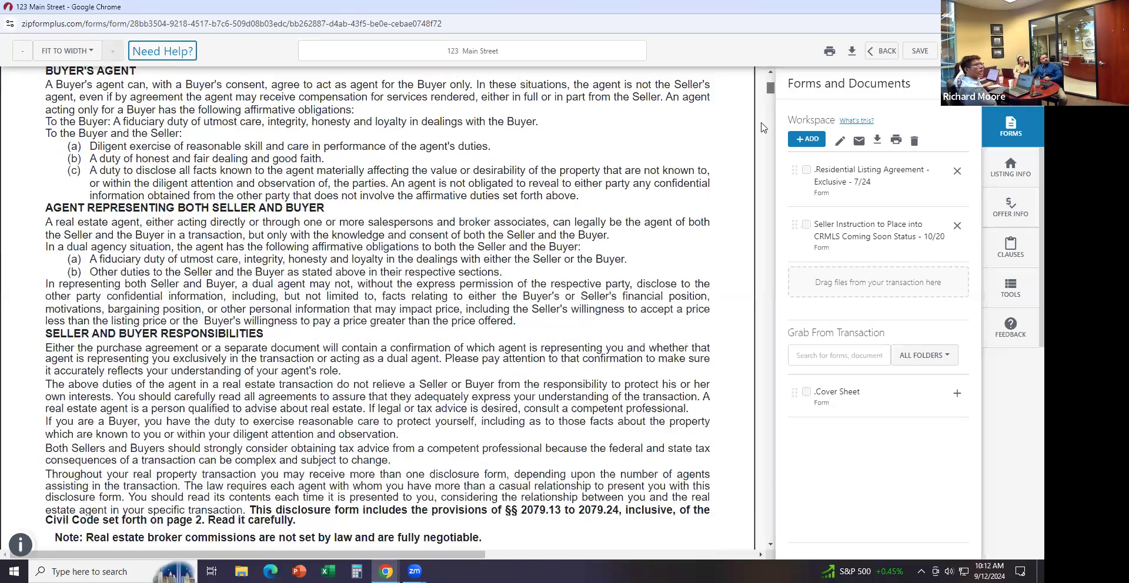
pyautogui.scroll(-20, 745, 231)
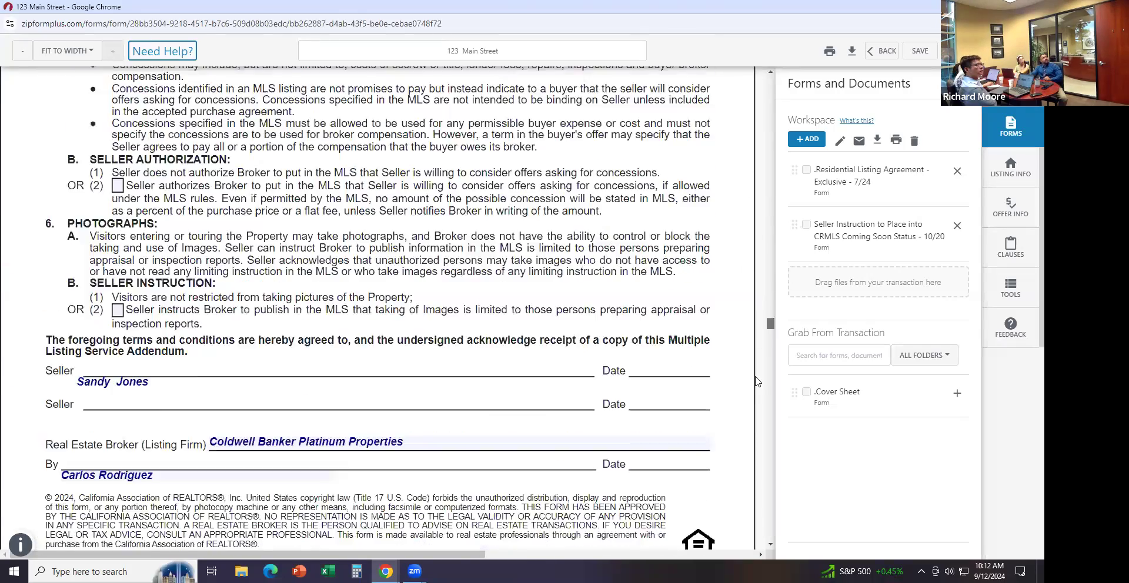
pyautogui.scroll(-5, 762, 385)
pyautogui.moveTo(759, 394); pyautogui.dragTo(760, 452)
pyautogui.scroll(-16, 760, 456)
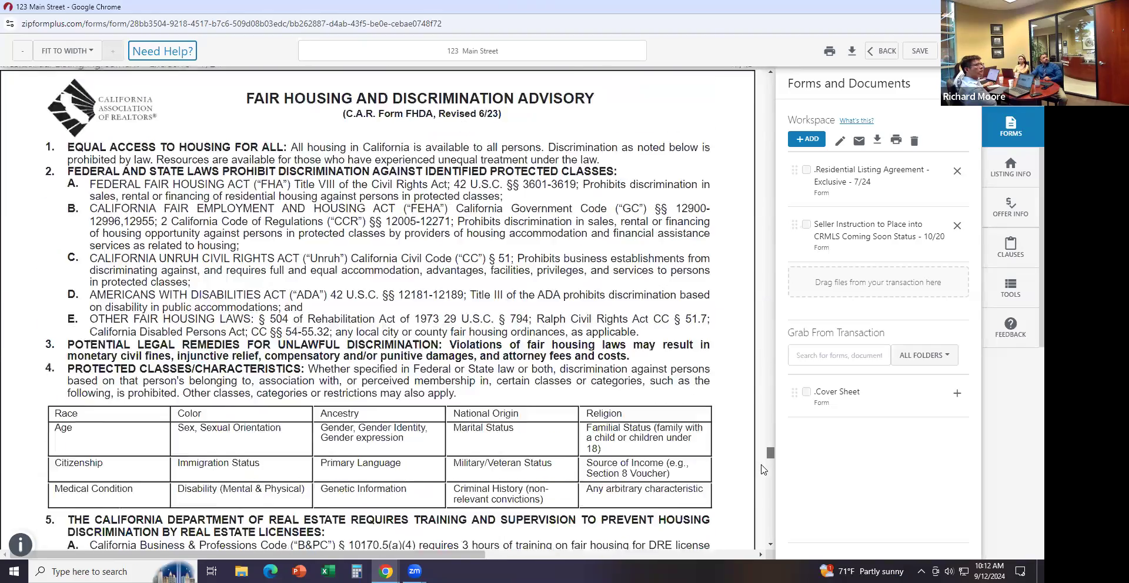
pyautogui.scroll(-15, 763, 469)
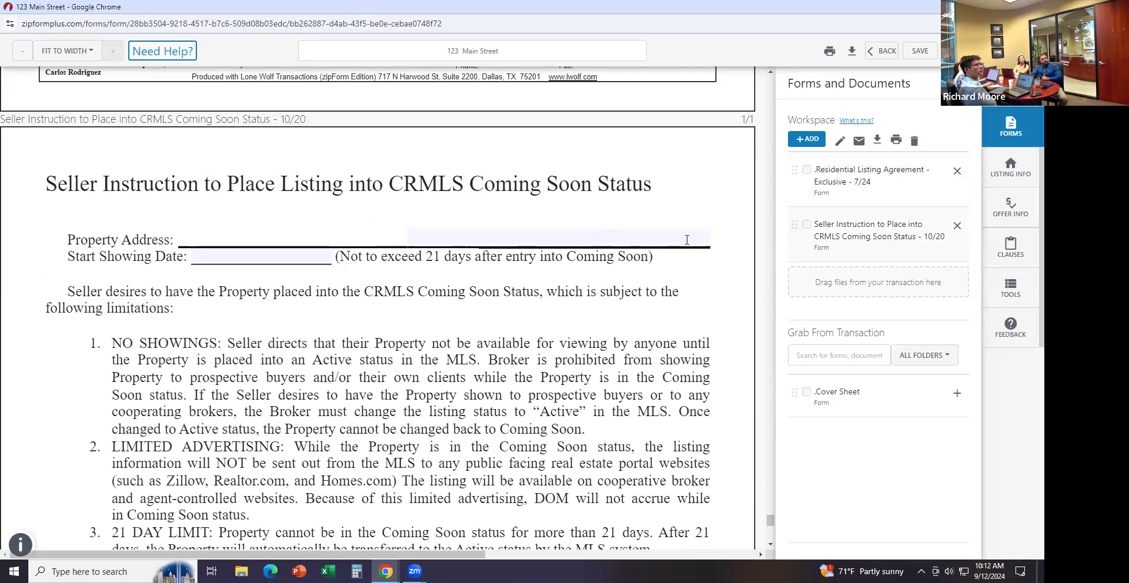
pyautogui.click(956, 228)
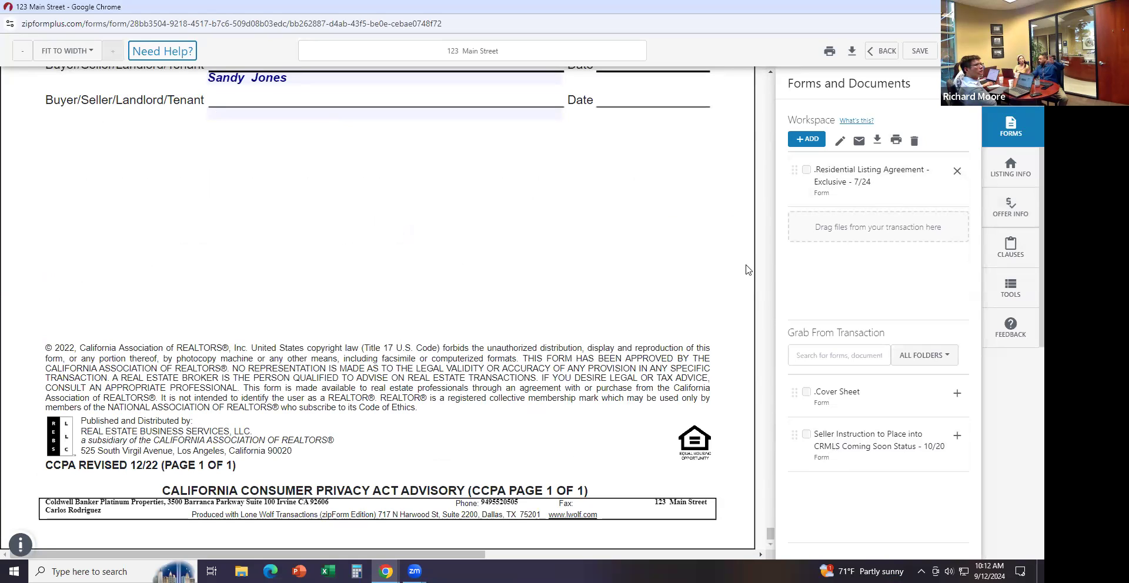
# Save the forms and return to the transaction, dismissing the satisfaction survey
pyautogui.click(920, 51)
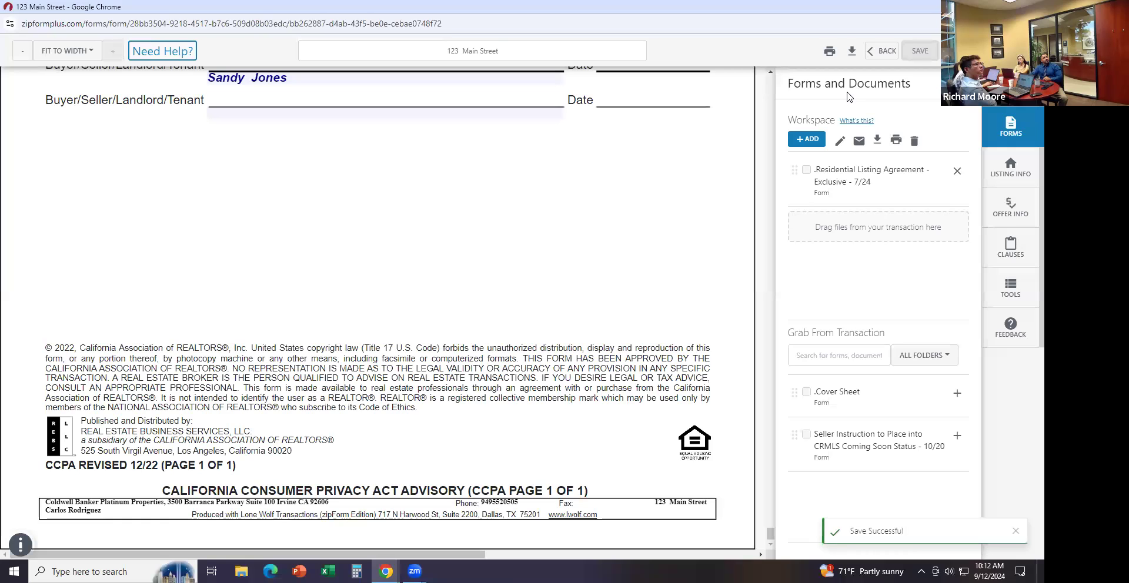
pyautogui.click(882, 51)
pyautogui.click(619, 183)
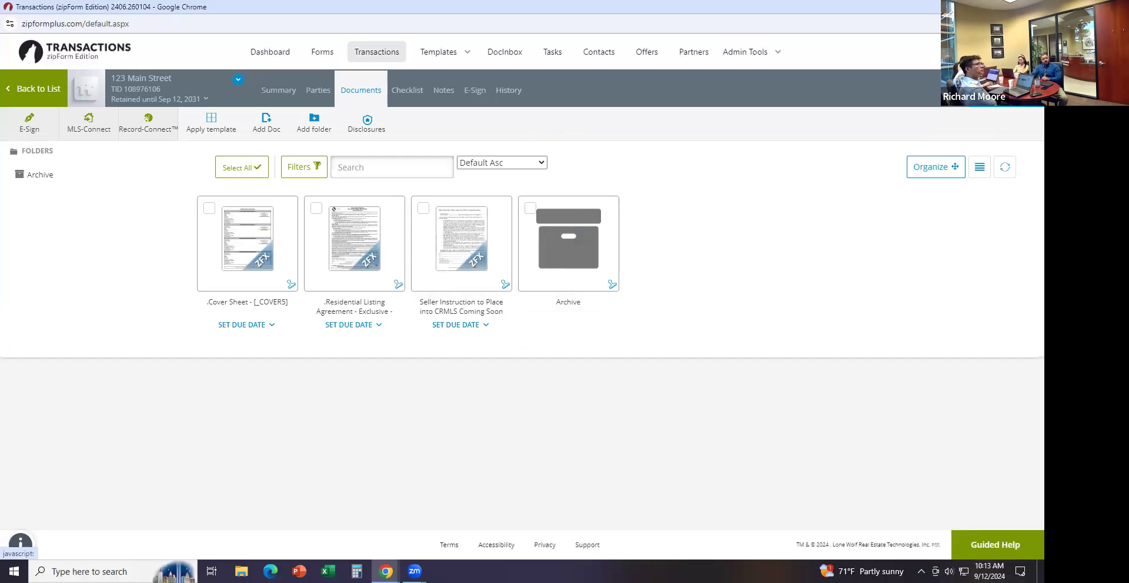
# Add the Transfer Disclosure Statement and Seller Property Questionnaire #1 forms via library search
pyautogui.click(991, 89)
pyautogui.click(882, 130)
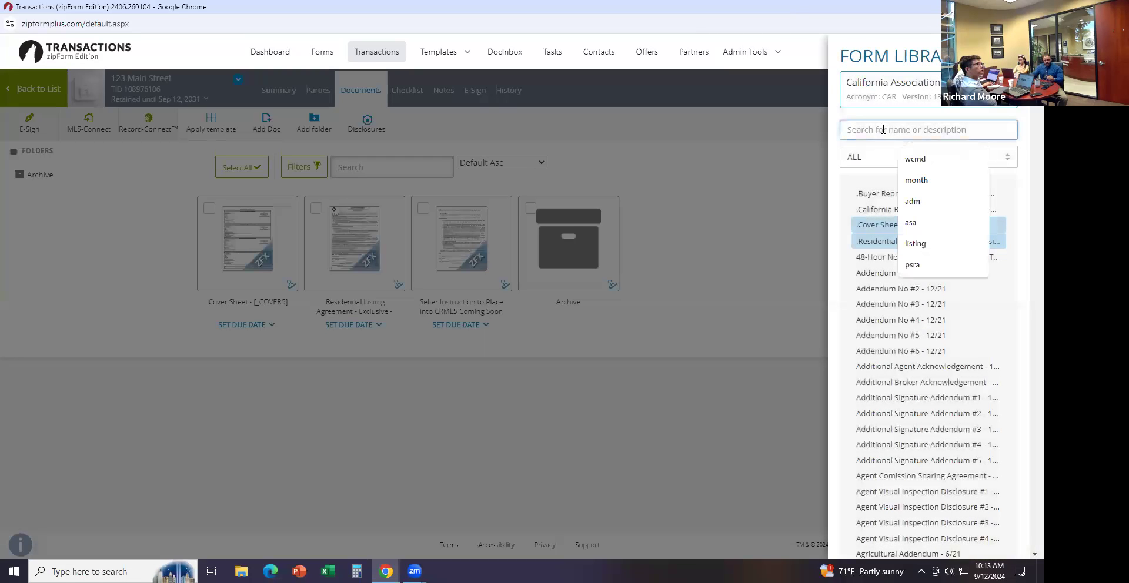
pyautogui.write('tds')
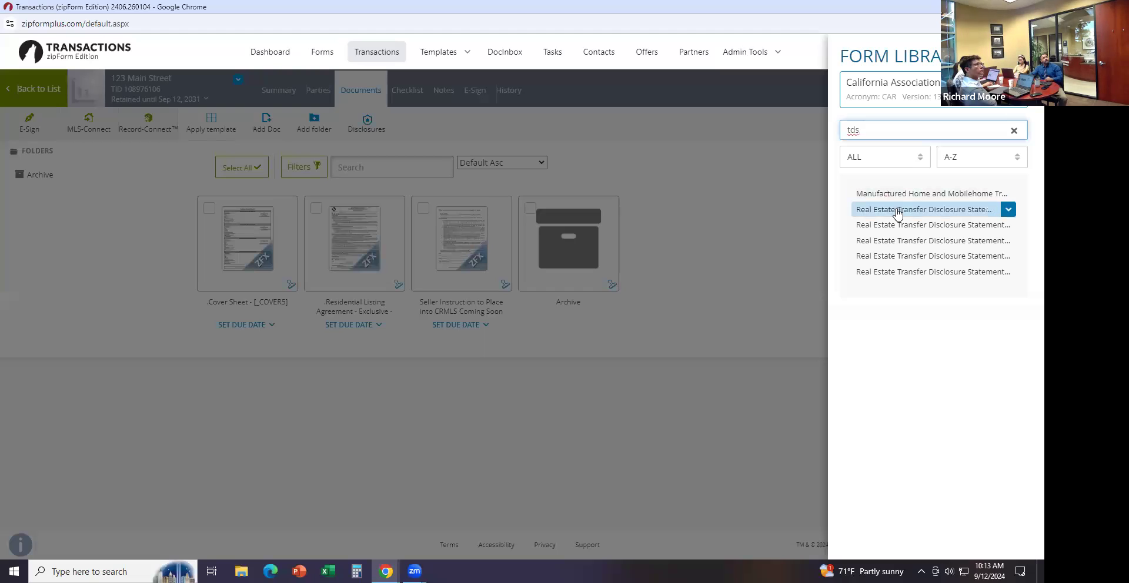
pyautogui.click(898, 213)
pyautogui.doubleClick(881, 128)
pyautogui.write('sp')
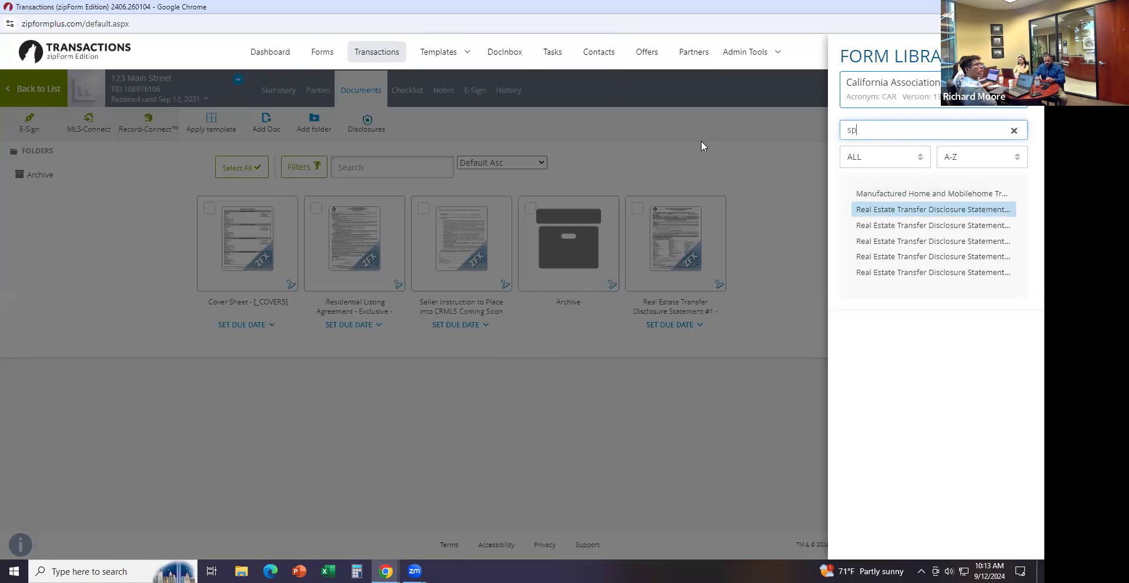
pyautogui.write('q')
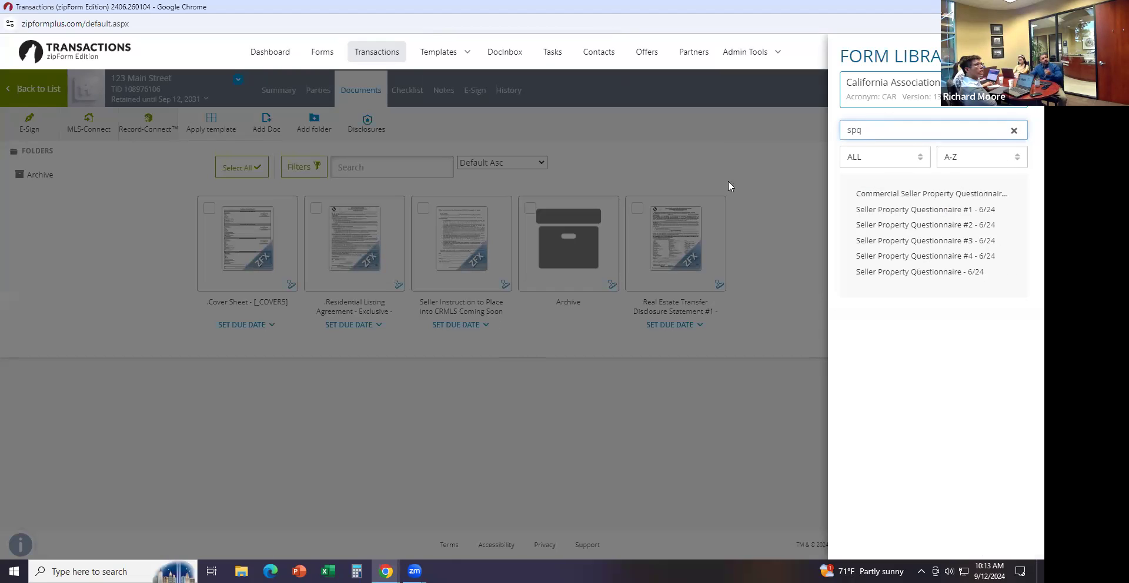
pyautogui.click(912, 210)
# Add the Seller's Affidavit of Nonforeign Status and water-conserving fixtures forms (searches 'affi', 'wcmd')
pyautogui.moveTo(887, 122); pyautogui.dragTo(813, 119)
pyautogui.press('BackSpace')
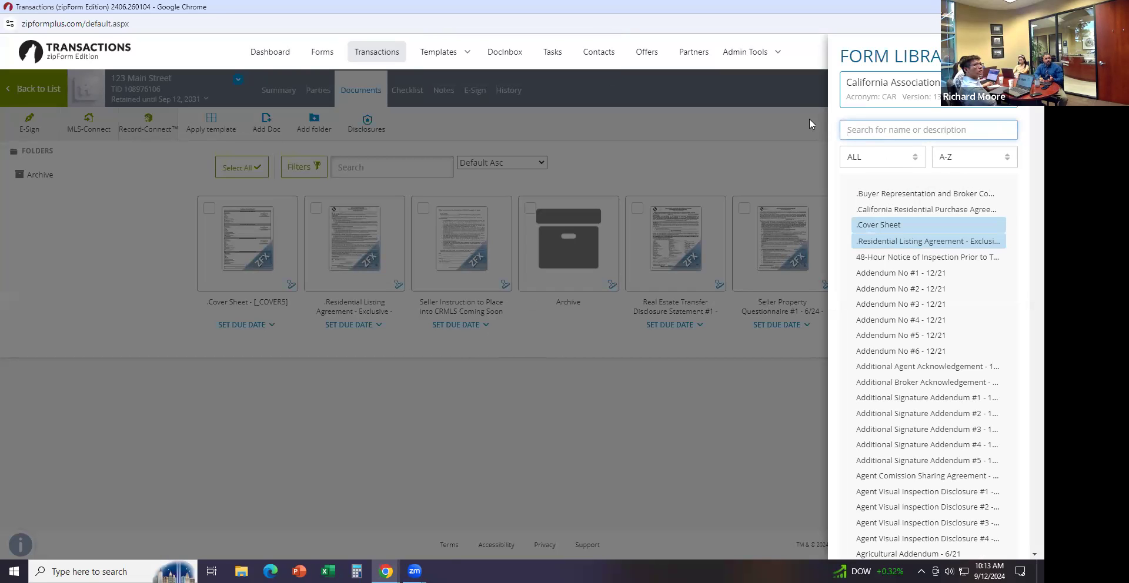
pyautogui.write('affi')
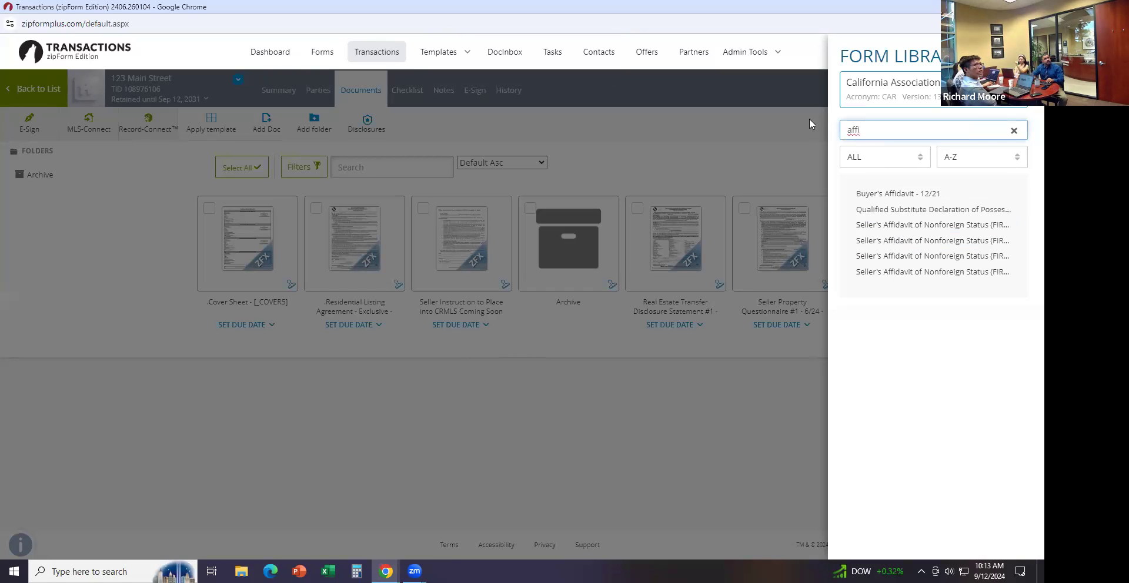
pyautogui.click(924, 231)
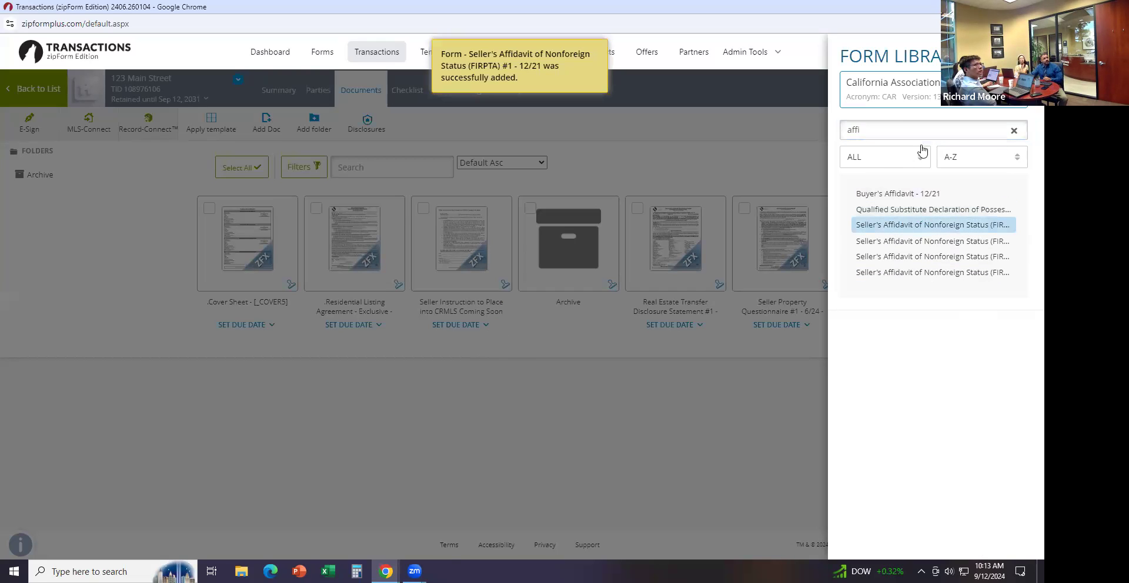
pyautogui.doubleClick(900, 125)
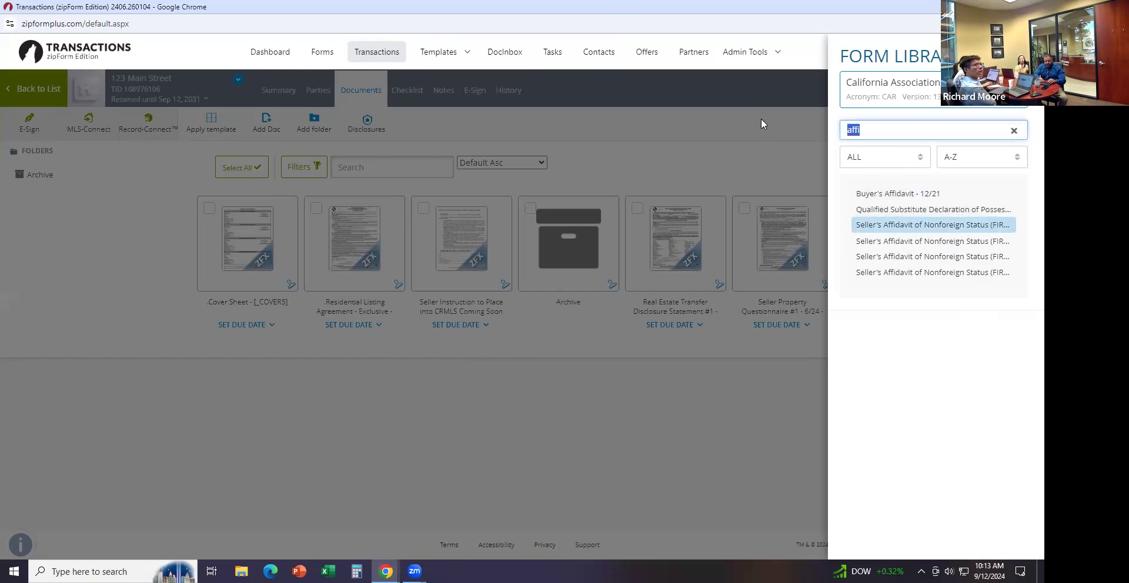
pyautogui.write('wcmd')
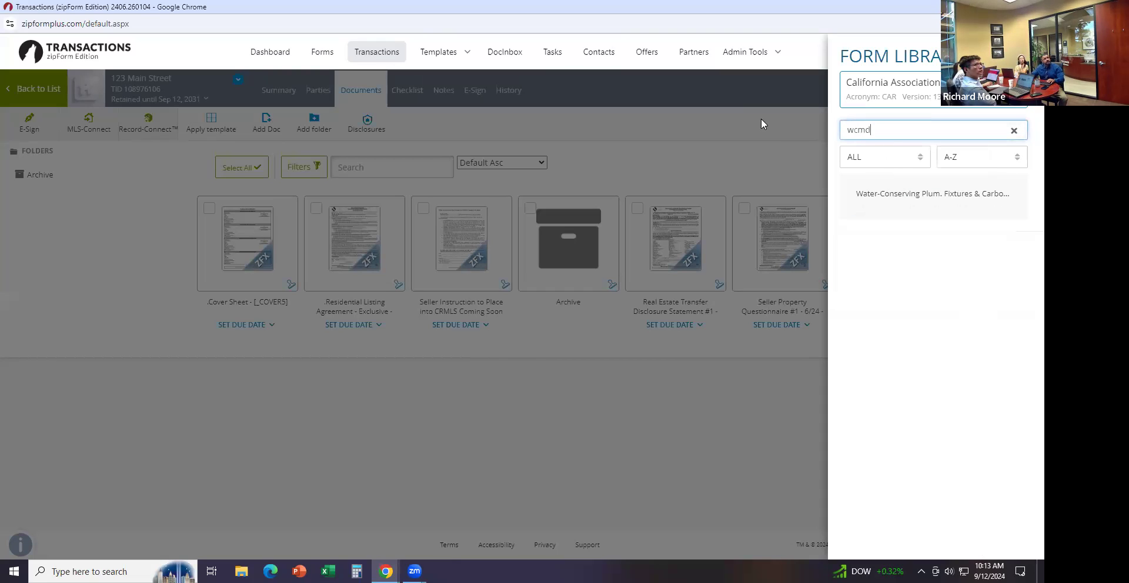
pyautogui.click(884, 196)
pyautogui.doubleClick(894, 125)
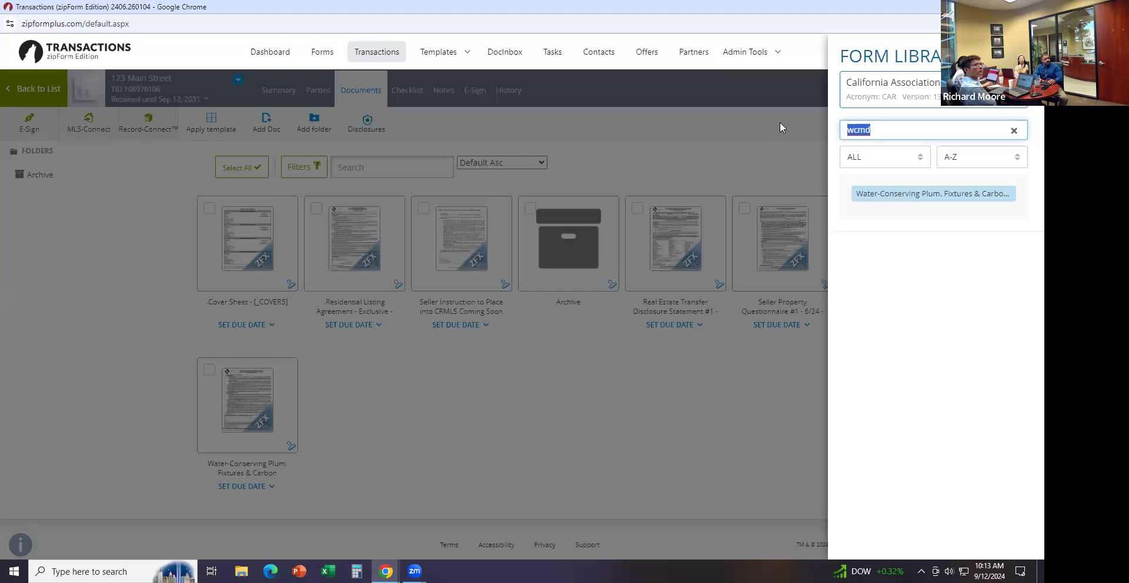
pyautogui.press('BackSpace')
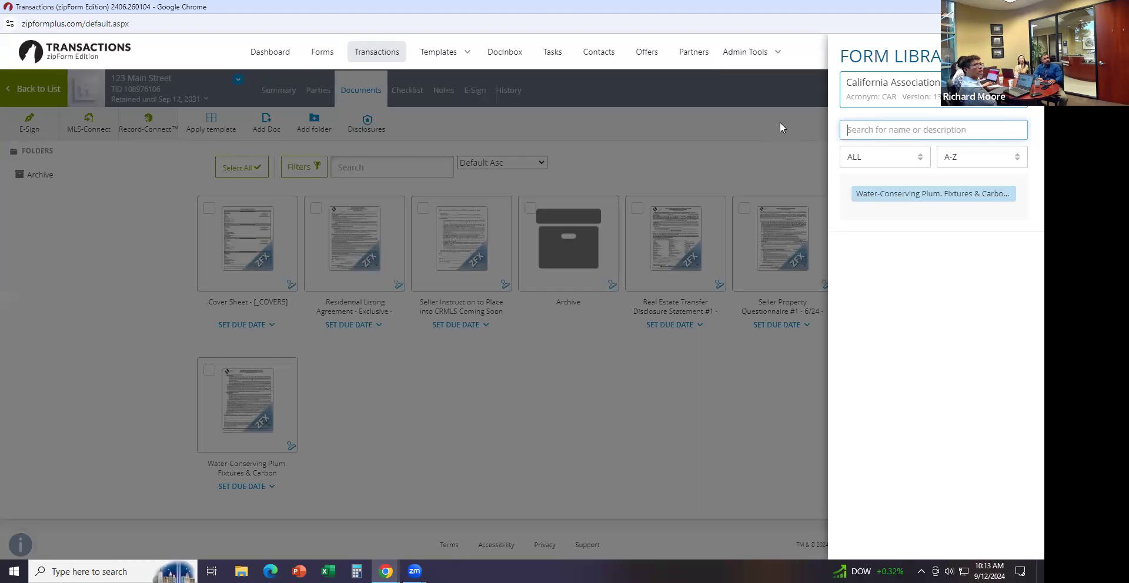
# Search 'mca', add the Market Conditions Advisory - 6/24 form, and close the form library
pyautogui.write('mca')
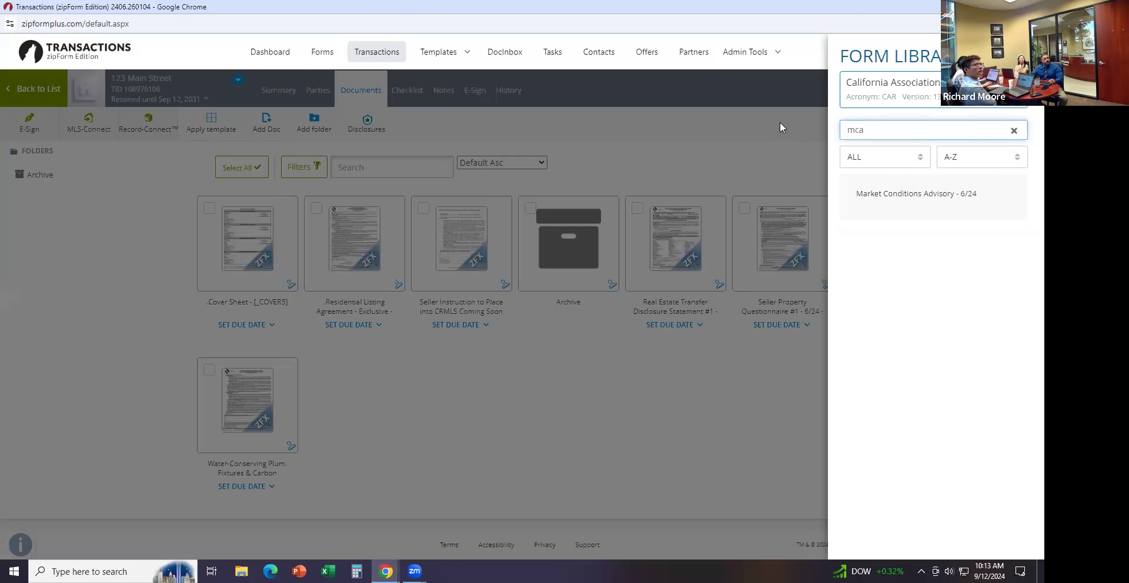
pyautogui.click(874, 215)
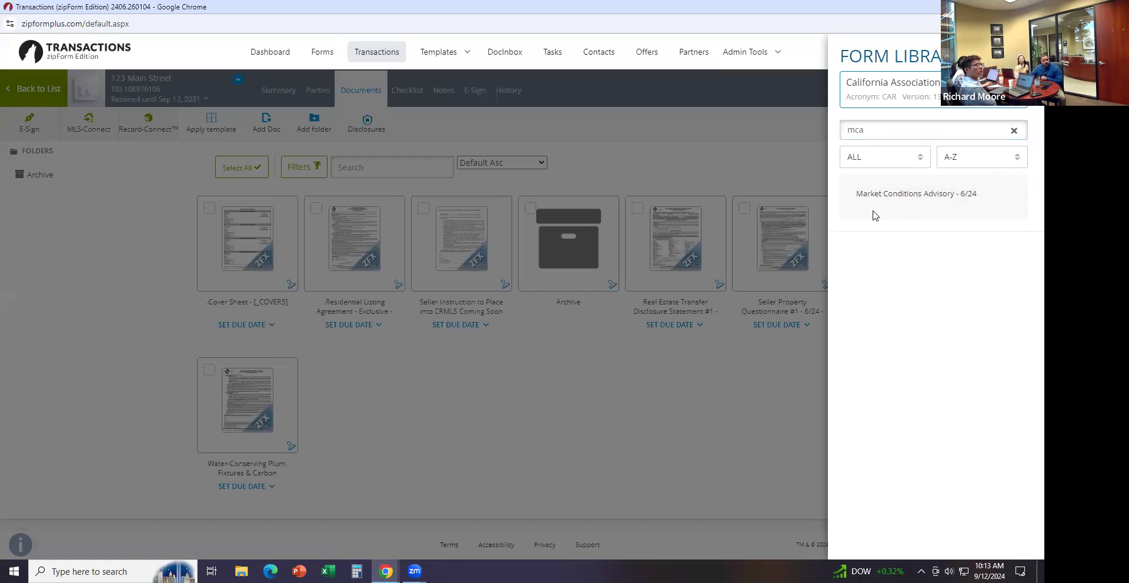
pyautogui.click(869, 194)
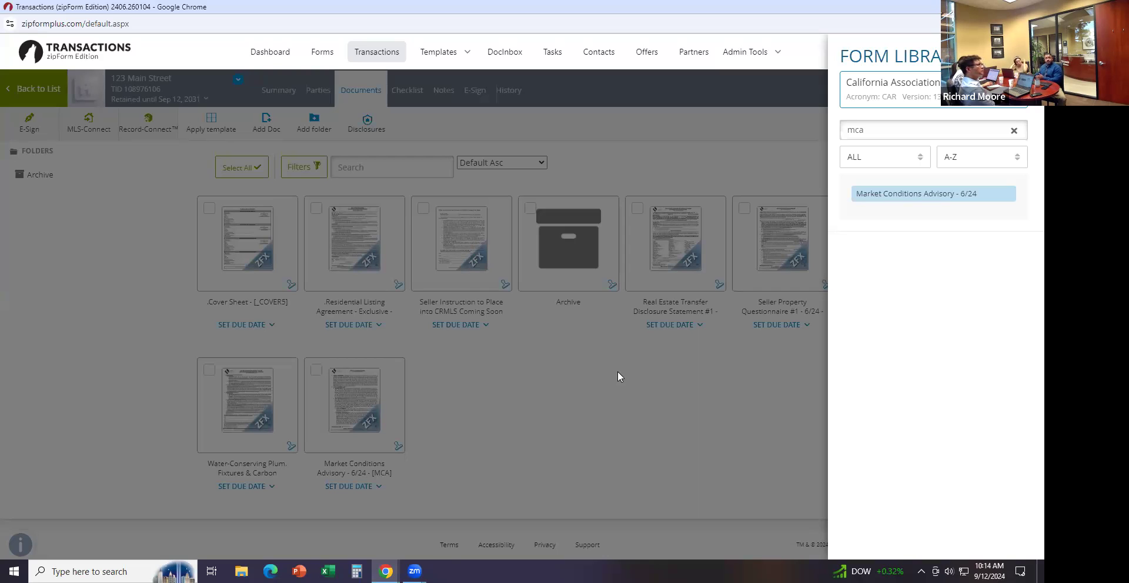
pyautogui.click(578, 394)
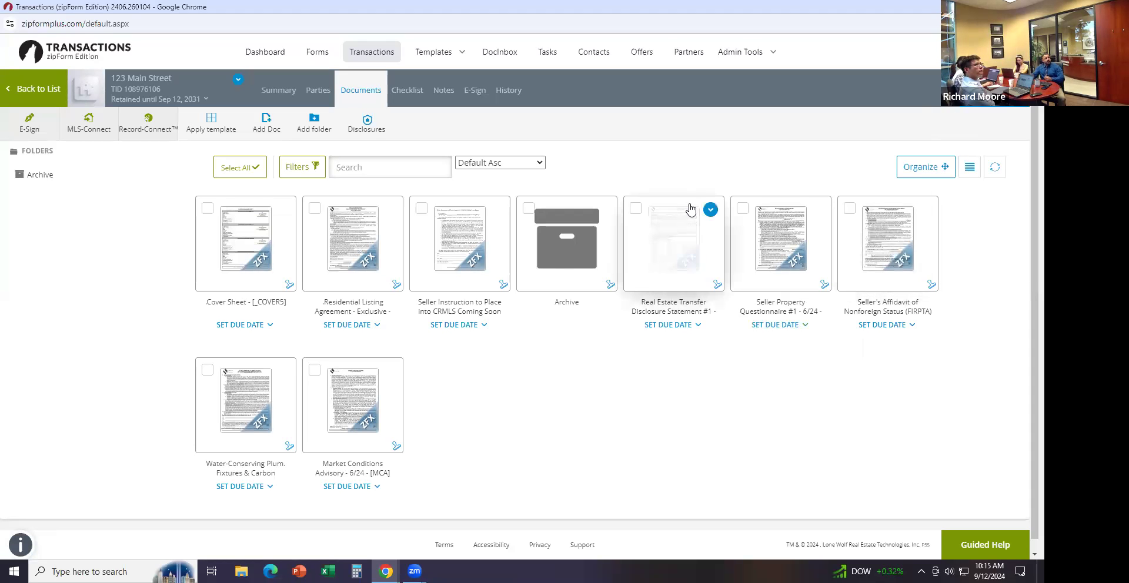
# In the listing agreement, set the property to 123 Main Street, Irvine, Orange County
pyautogui.click(349, 255)
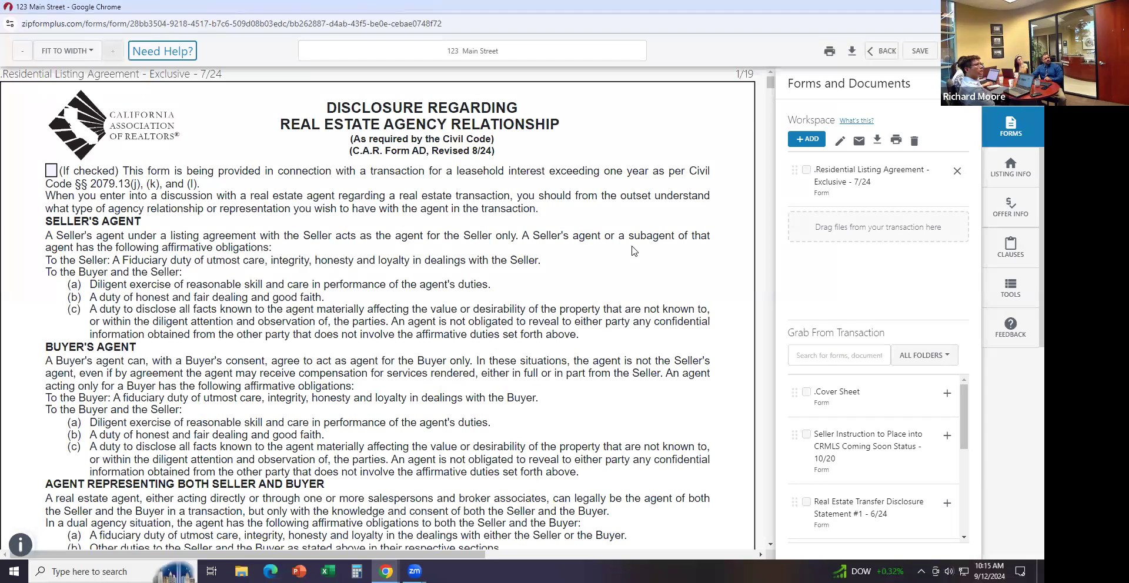
pyautogui.moveTo(770, 86); pyautogui.dragTo(773, 136)
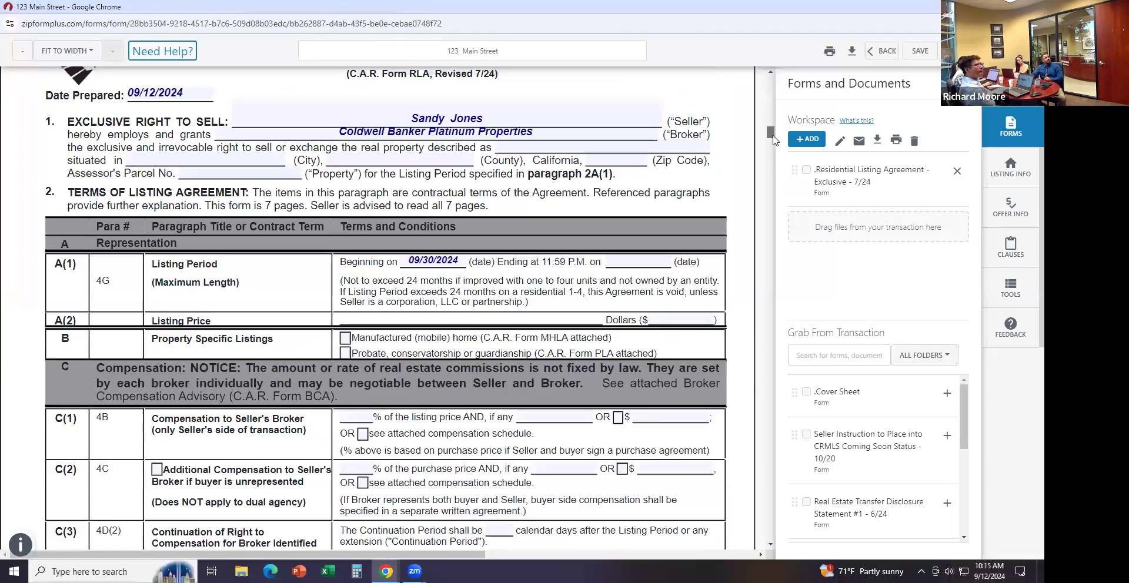
pyautogui.click(555, 143)
pyautogui.write('123')
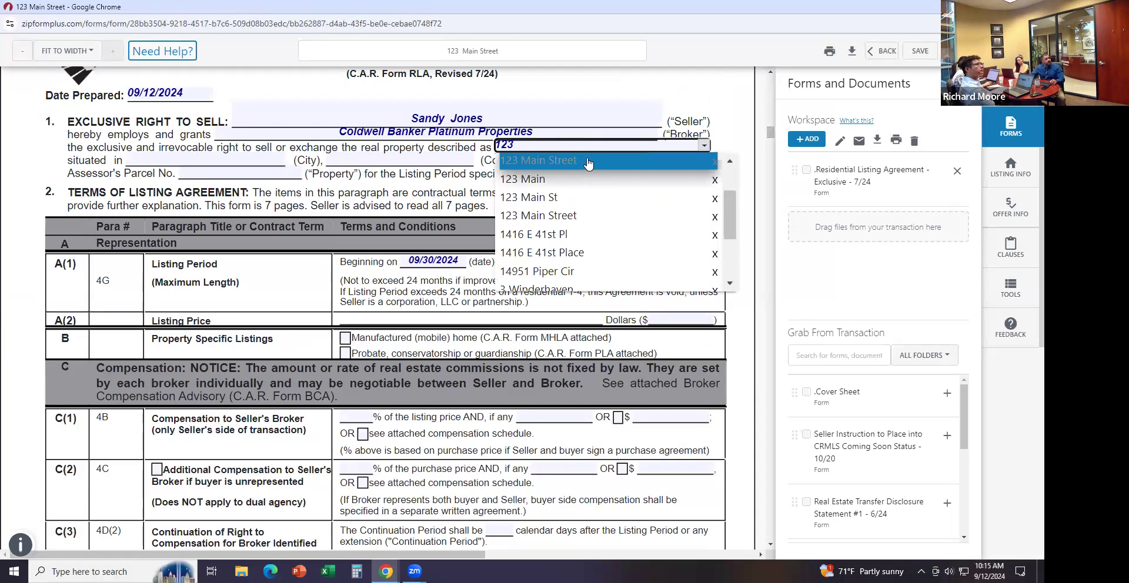
pyautogui.click(588, 158)
pyautogui.click(167, 159)
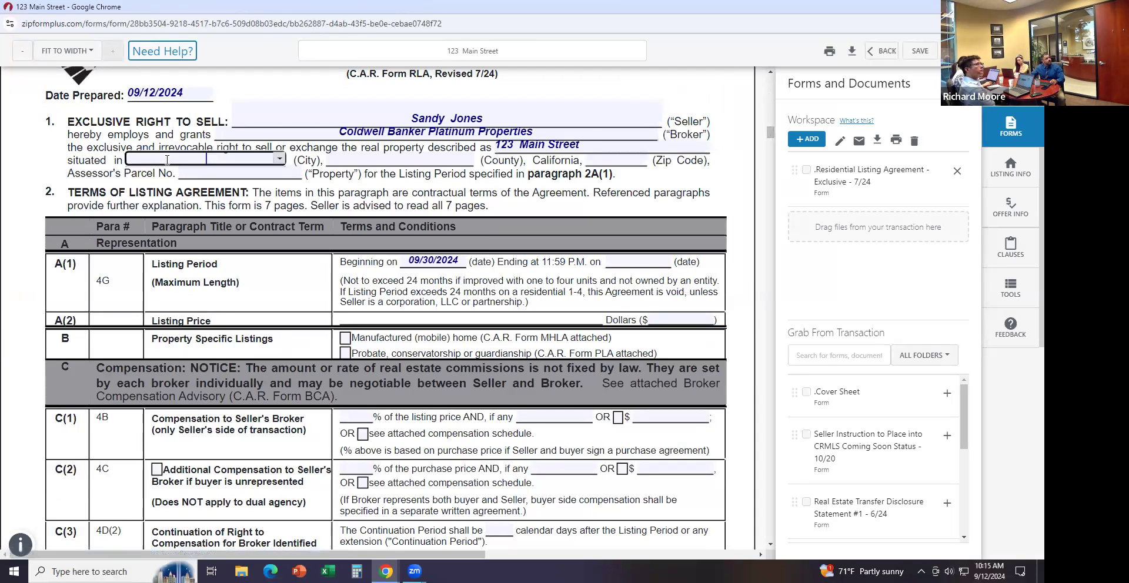
pyautogui.click(274, 158)
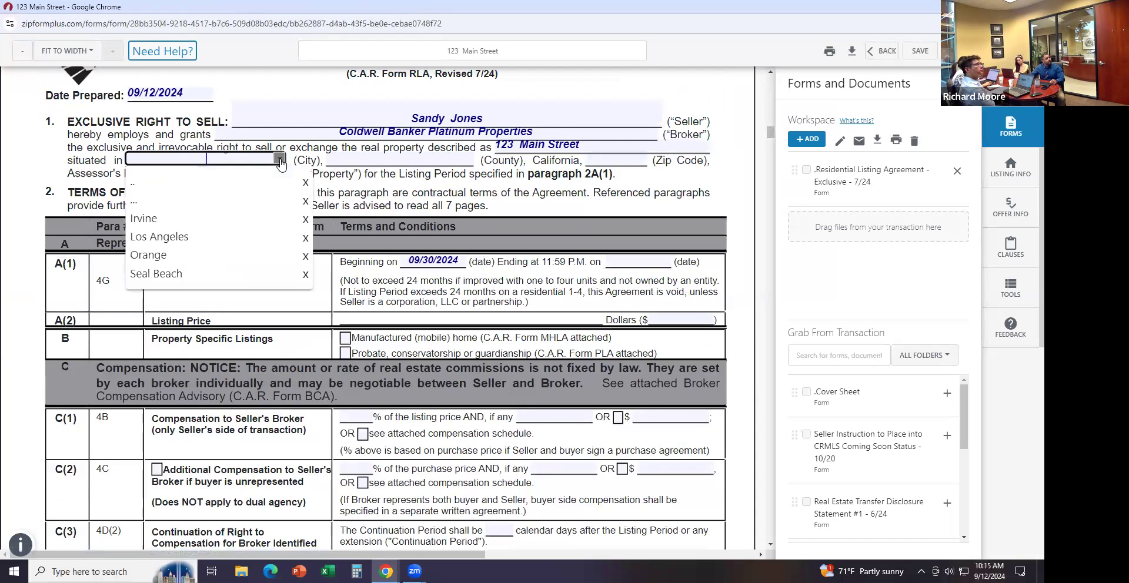
pyautogui.click(185, 215)
pyautogui.click(377, 159)
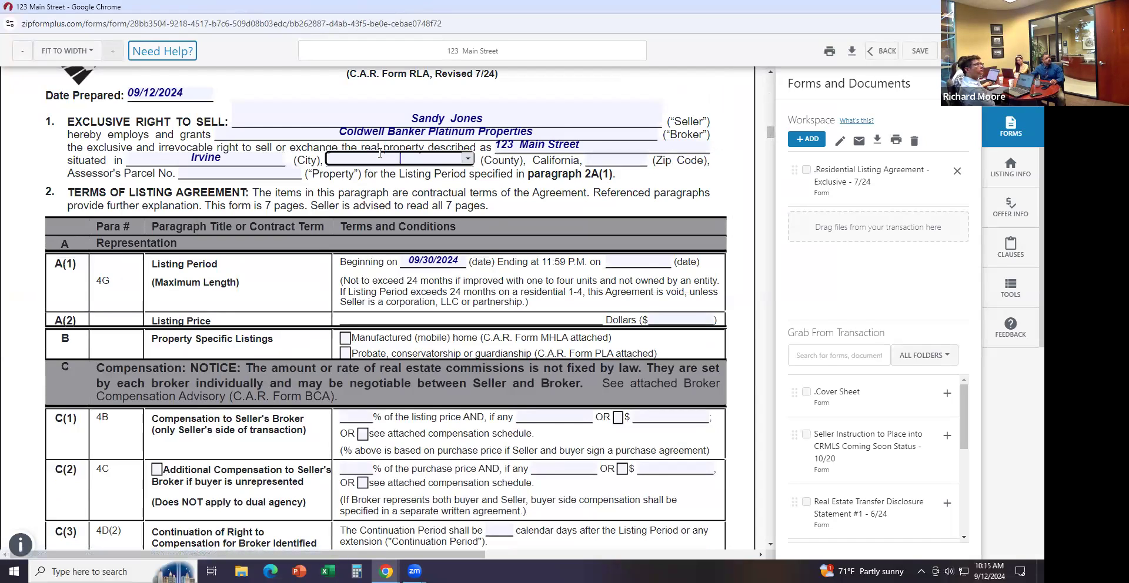
pyautogui.click(467, 159)
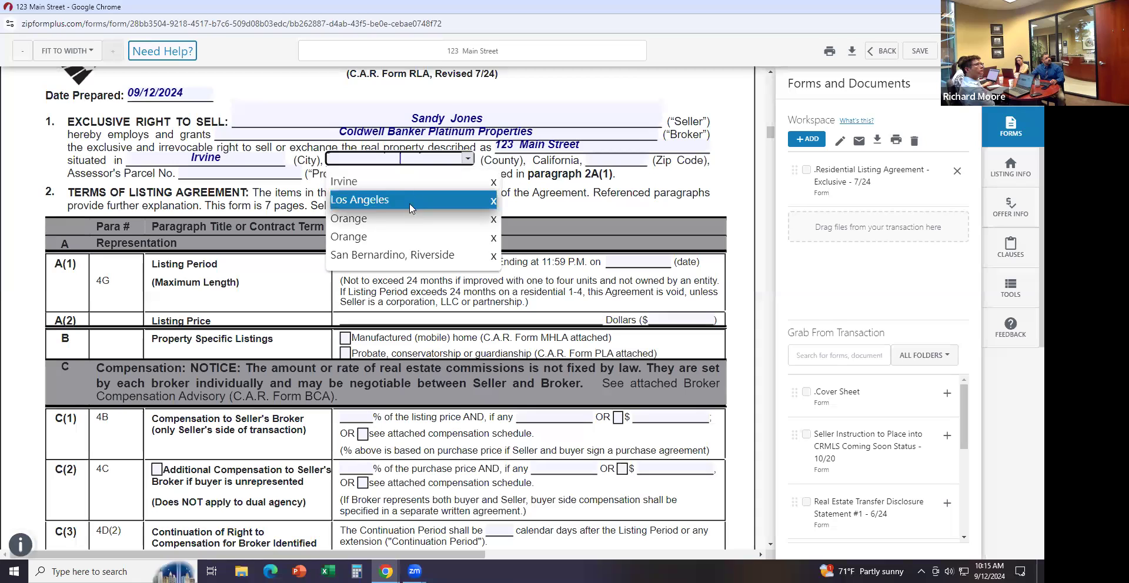
pyautogui.click(404, 219)
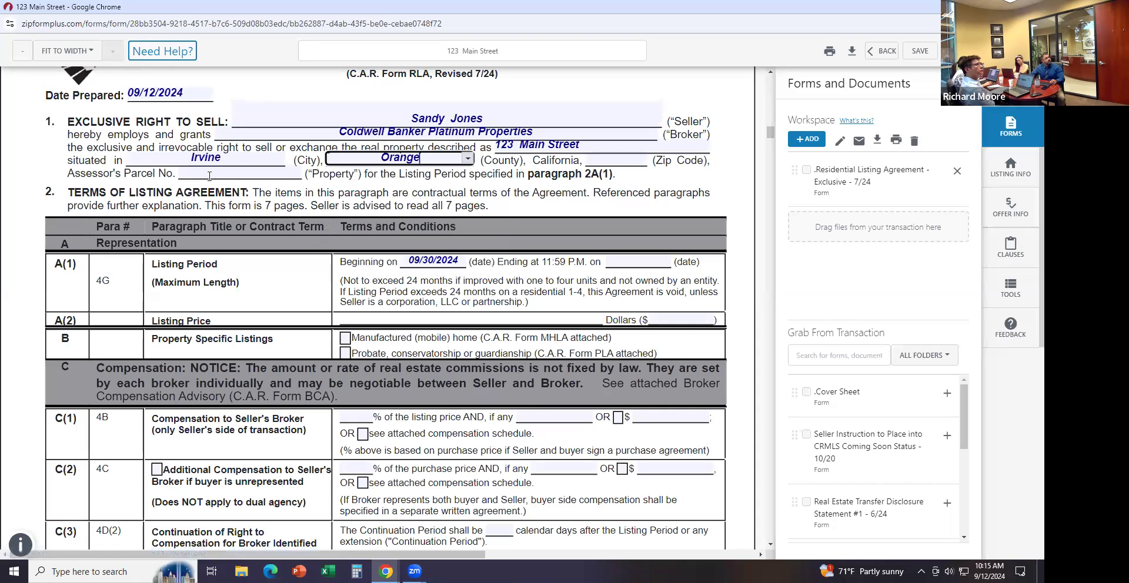
# Enter parcel number 12345678 and zip 92606, then save the listing agreement
pyautogui.click(285, 169)
pyautogui.write('12345678')
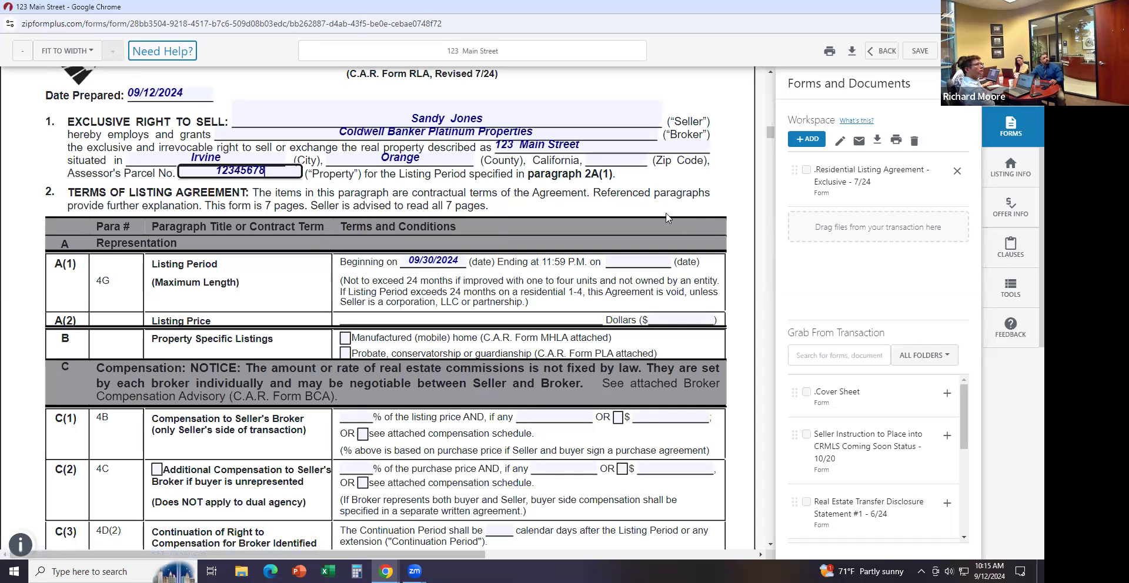
pyautogui.click(622, 159)
pyautogui.write('92606')
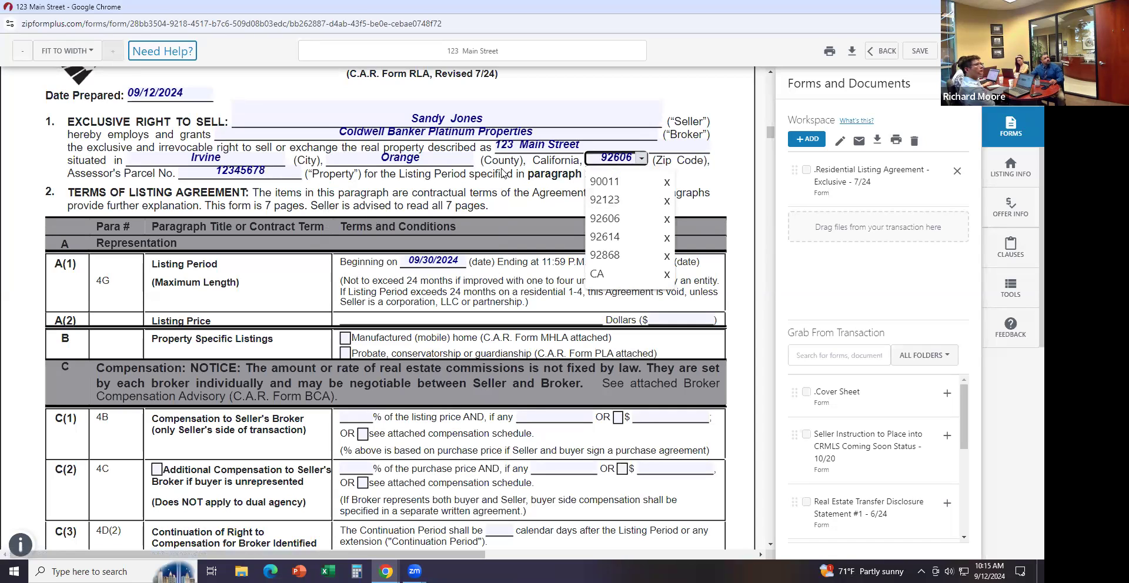
pyautogui.click(473, 178)
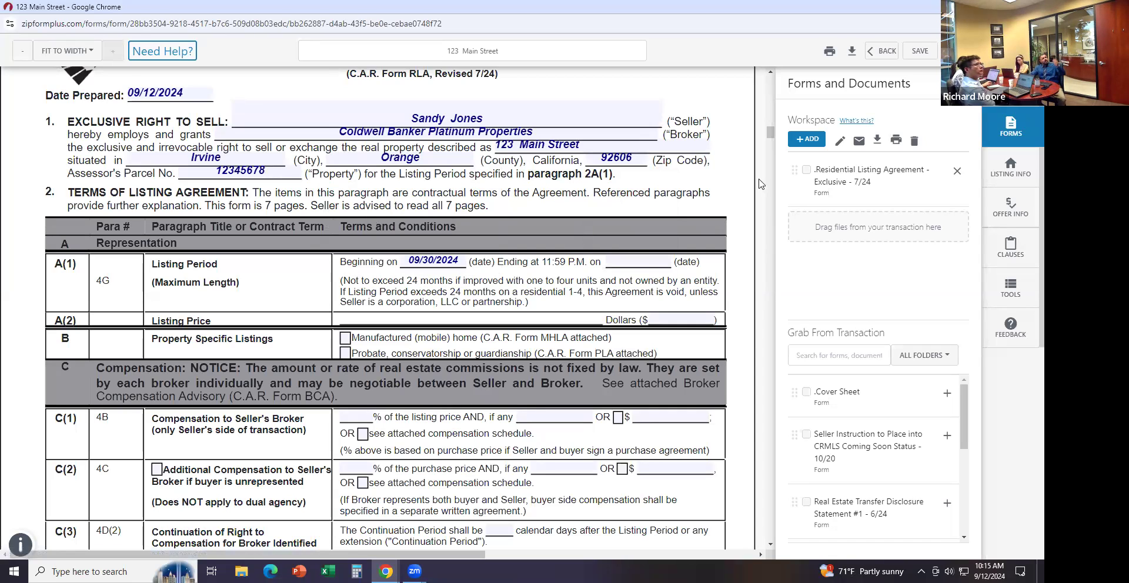
pyautogui.click(922, 52)
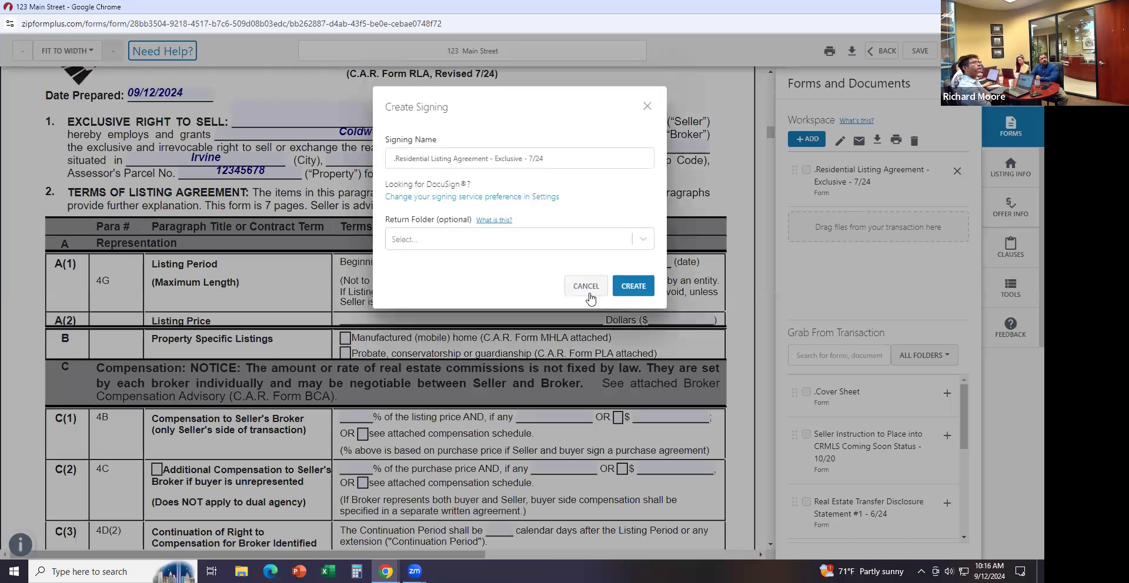
# Create the Authentisign signing for the Residential Listing Agreement - Exclusive - 7/24
pyautogui.click(633, 286)
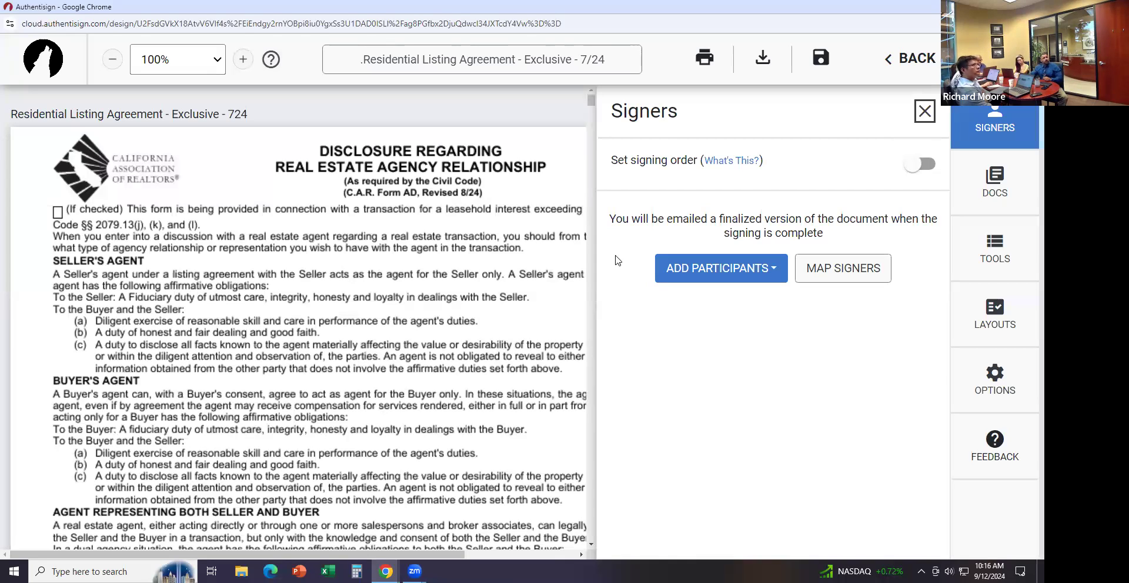
# Add the seller and listing agent from the transaction as signers, with signing order on and the seller first
pyautogui.click(725, 281)
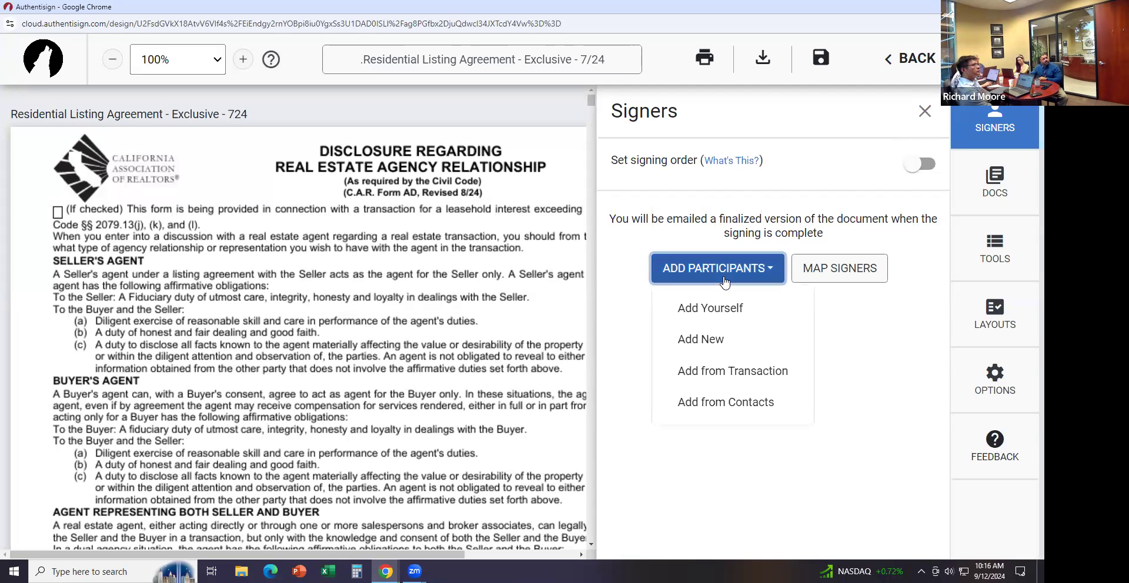
pyautogui.click(728, 377)
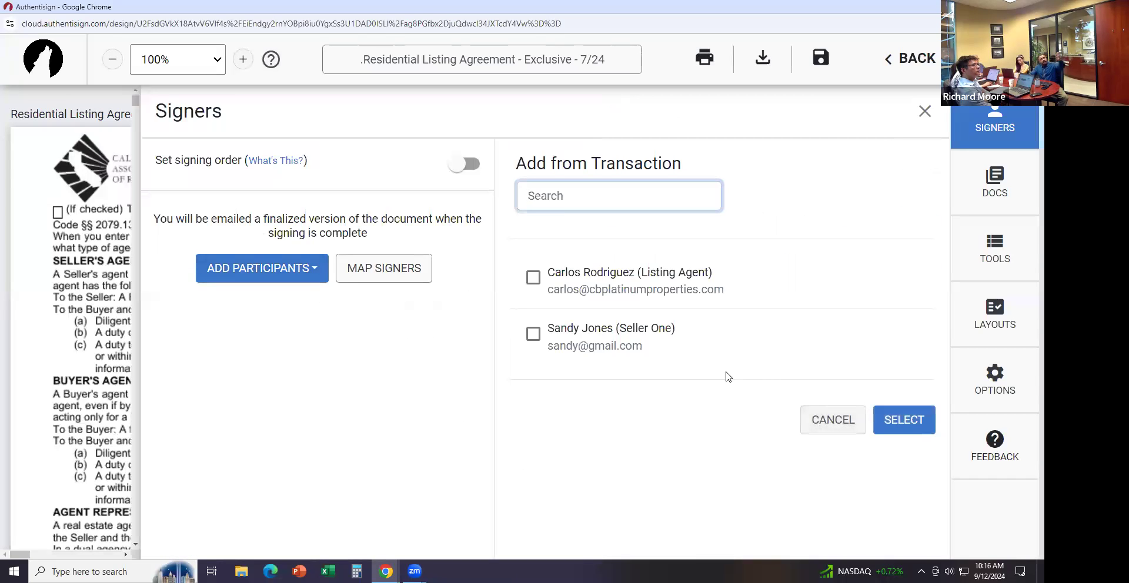
pyautogui.click(532, 334)
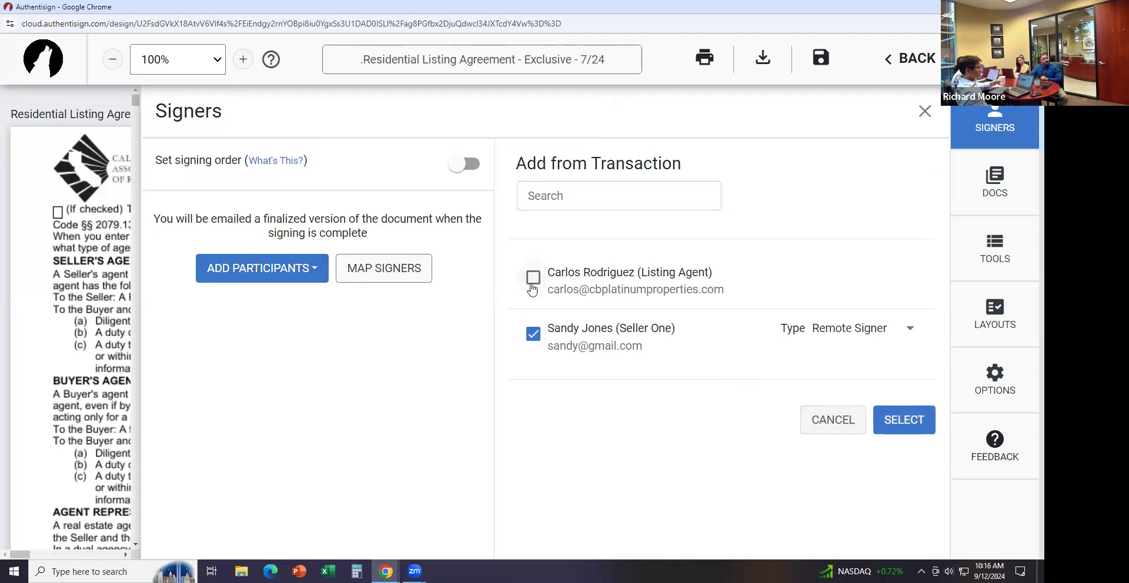
pyautogui.click(533, 276)
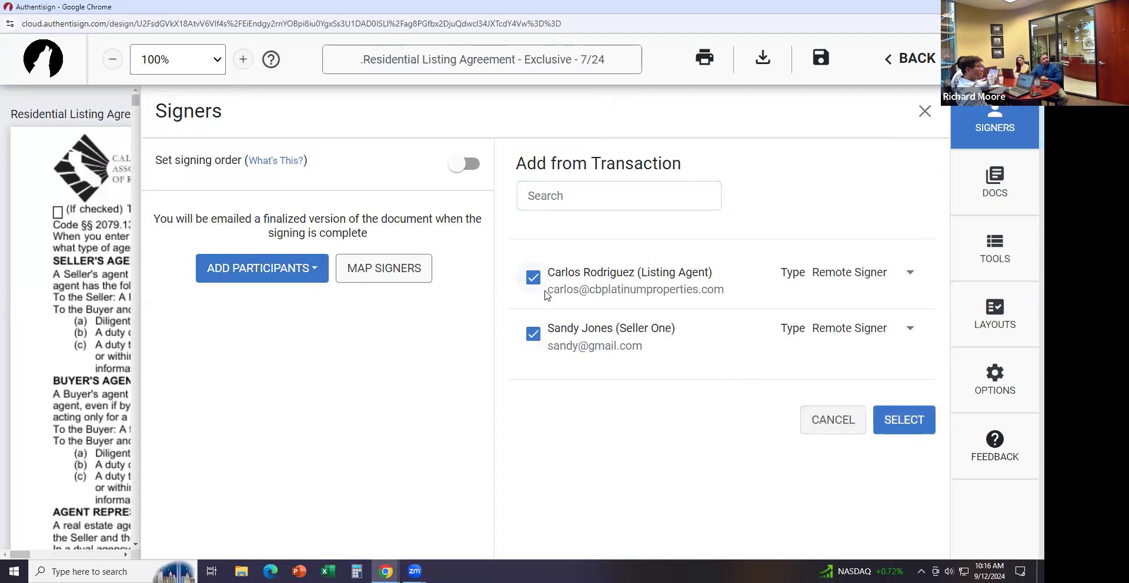
pyautogui.click(908, 424)
pyautogui.click(908, 422)
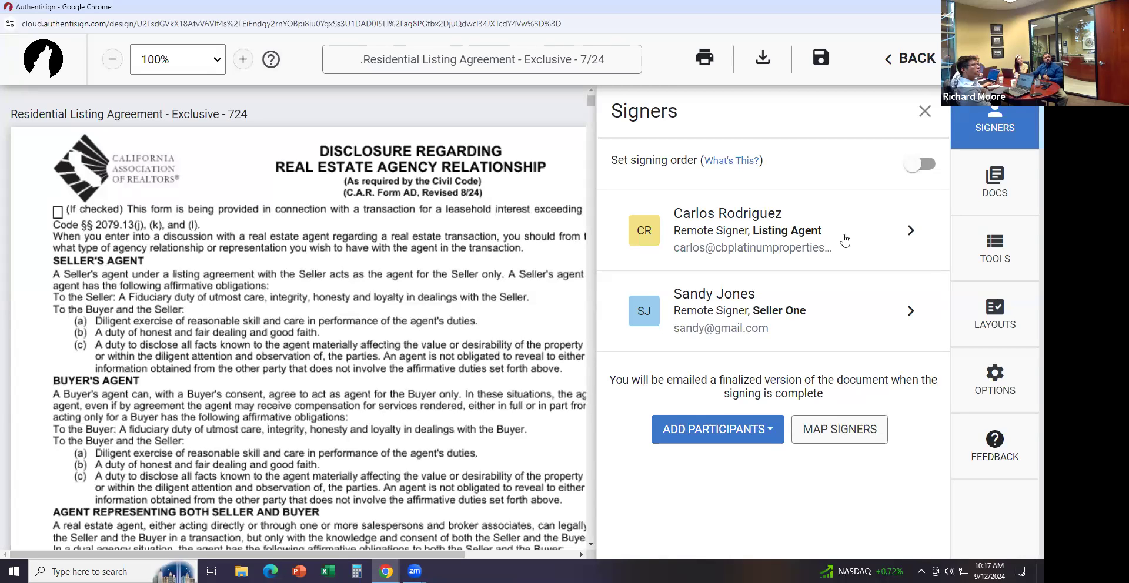
pyautogui.click(919, 166)
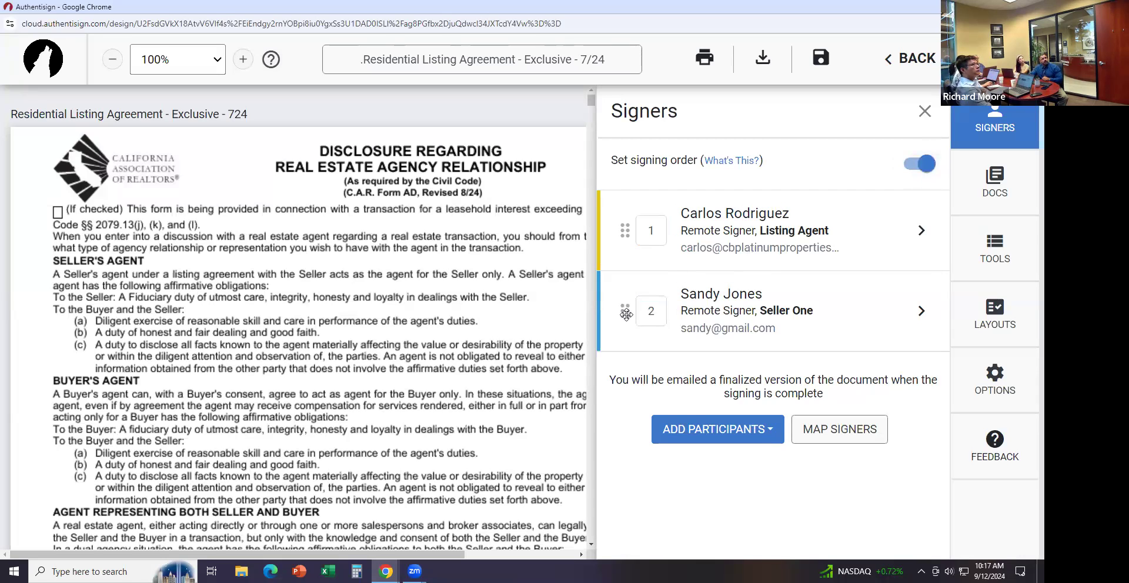
pyautogui.moveTo(622, 319); pyautogui.dragTo(639, 246)
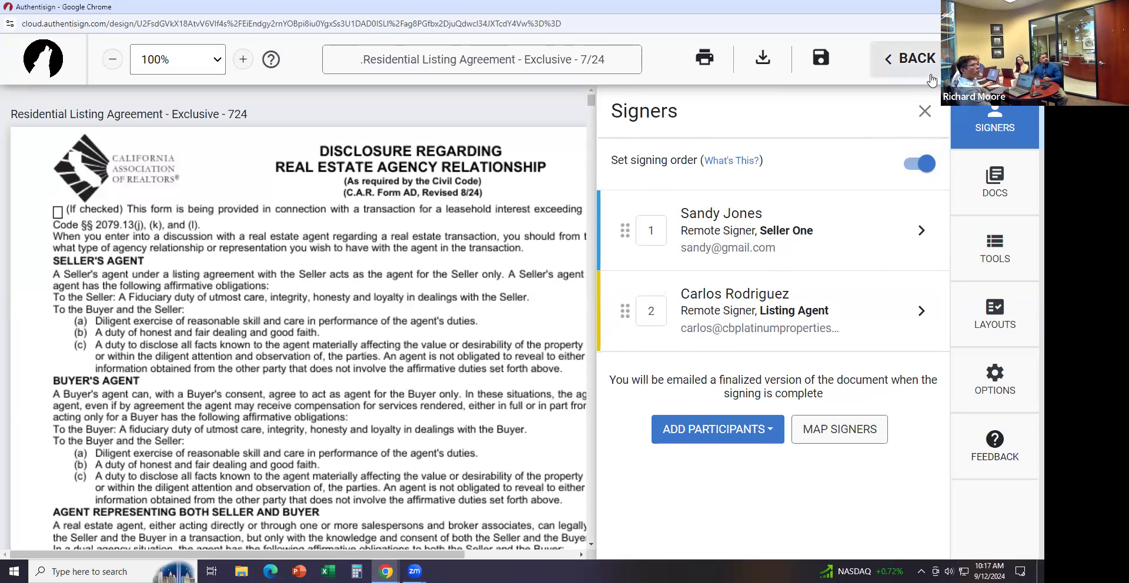
# Close the Signers panel and scroll through the listing agreement to check its sign-here and date fields
pyautogui.click(925, 112)
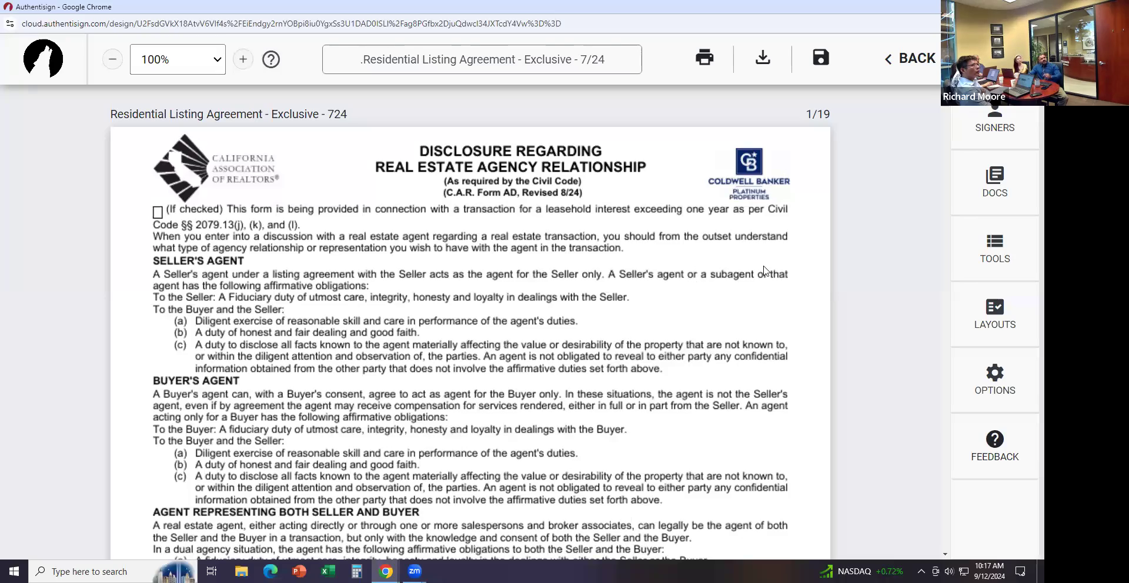
pyautogui.scroll(-2, 763, 269)
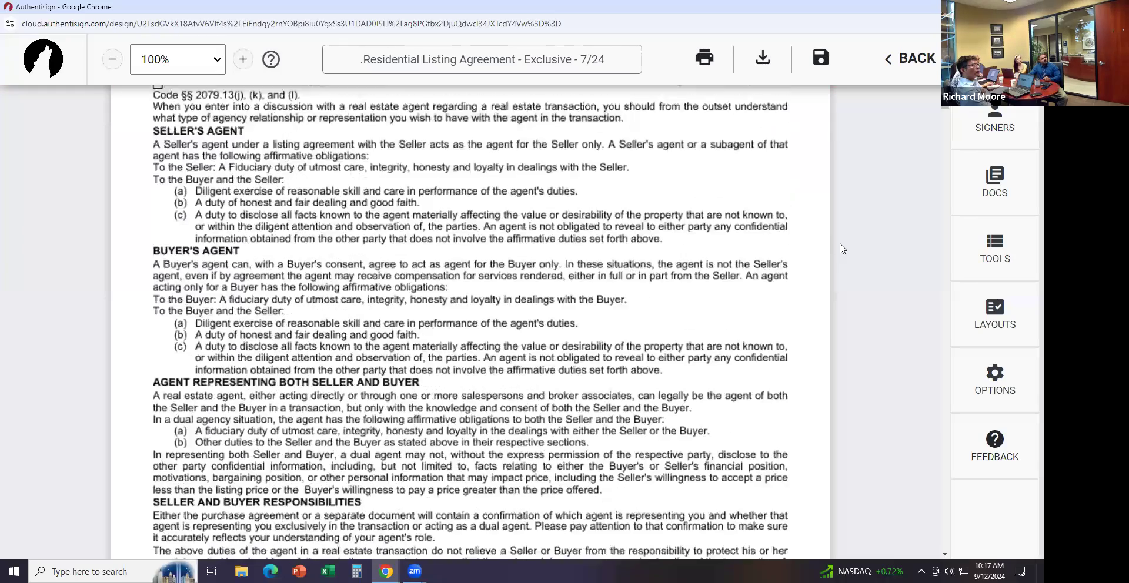
pyautogui.scroll(-2, 842, 248)
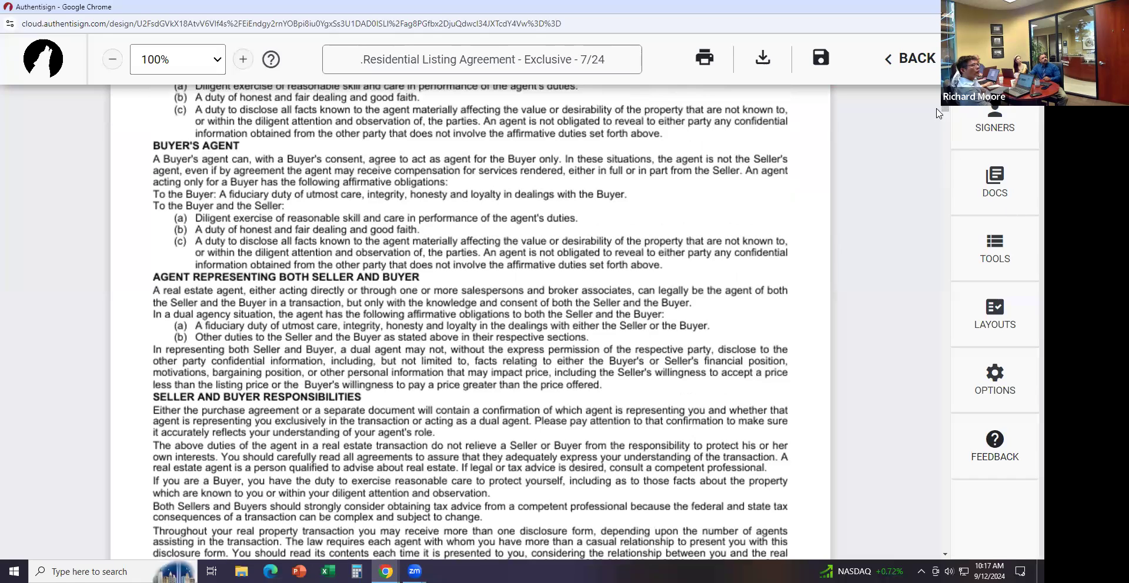
pyautogui.scroll(-5, 469, 330)
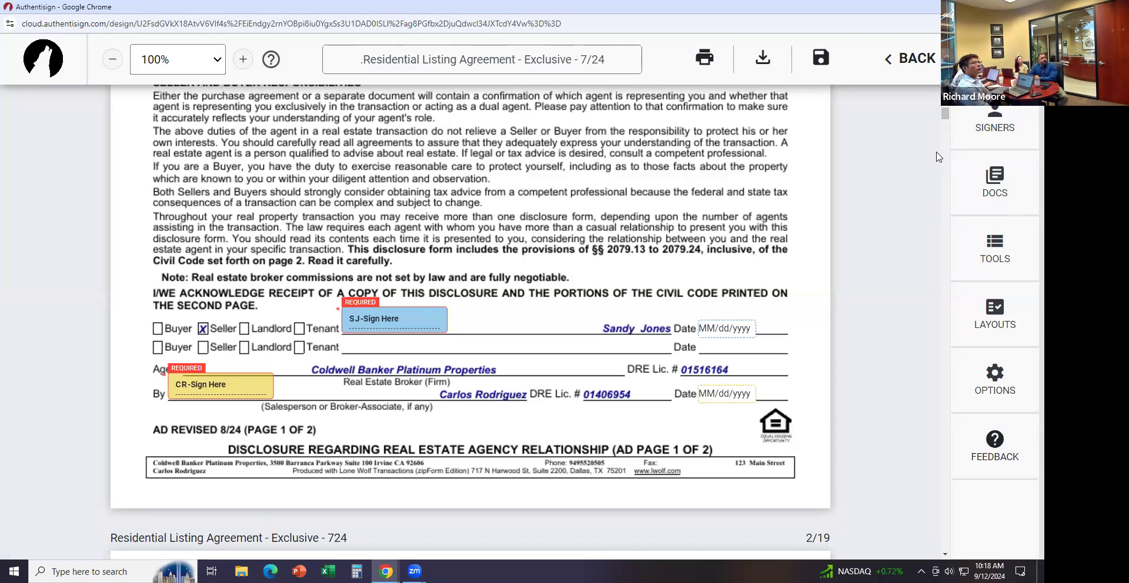
pyautogui.moveTo(946, 120); pyautogui.dragTo(940, 221)
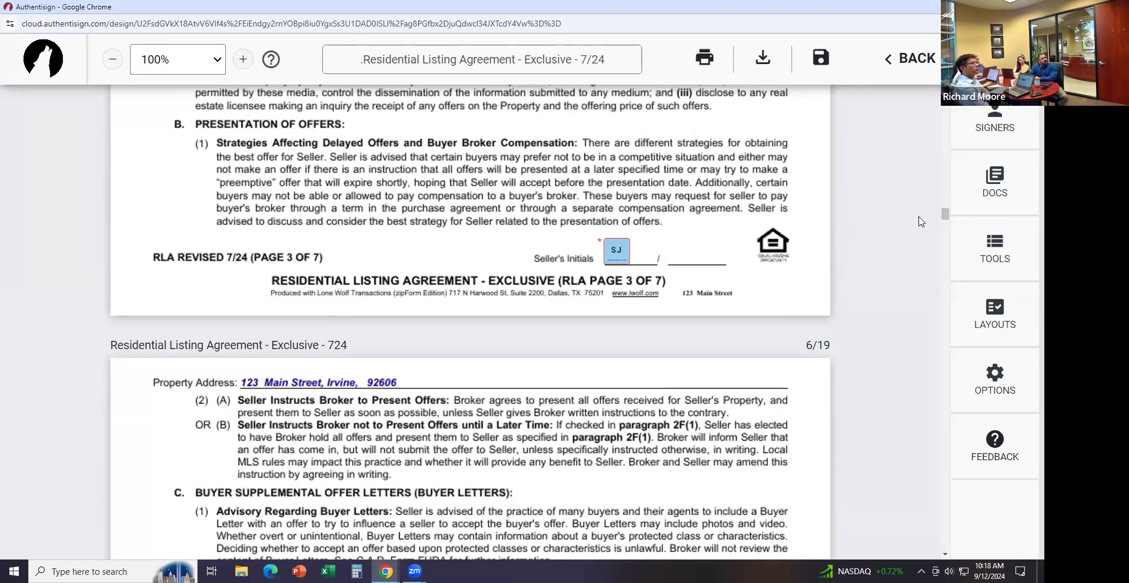
pyautogui.moveTo(945, 215)
pyautogui.mouseDown()
pyautogui.moveTo(937, 387)
pyautogui.moveTo(935, 328)
pyautogui.moveTo(937, 359)
pyautogui.mouseUp()
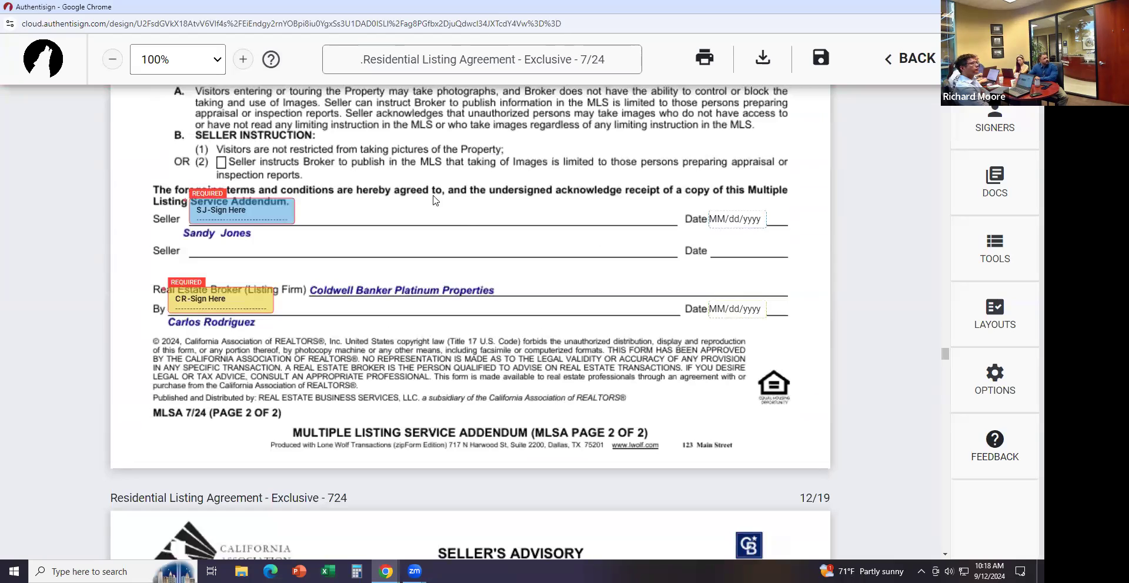
# Delete the misplaced SJ seller signature field from the MLS addendum
pyautogui.click(247, 213)
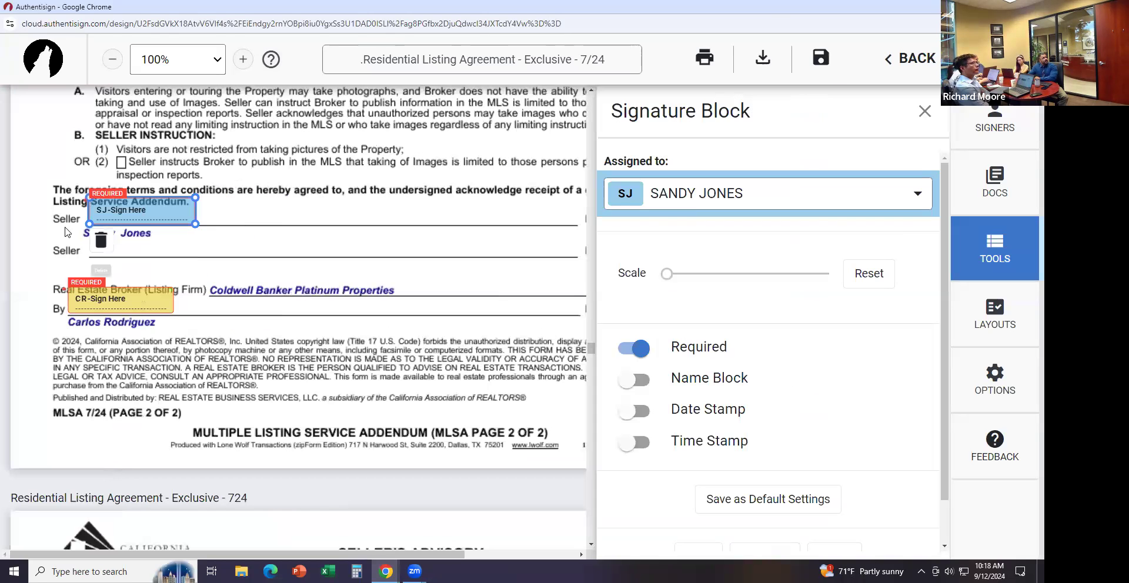
pyautogui.click(101, 241)
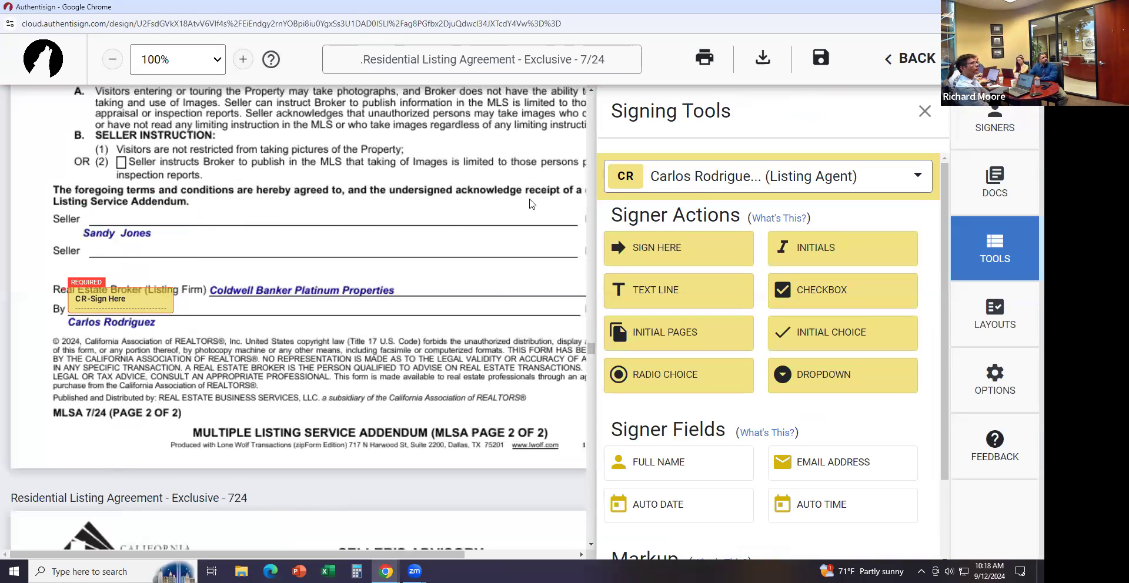
pyautogui.click(925, 111)
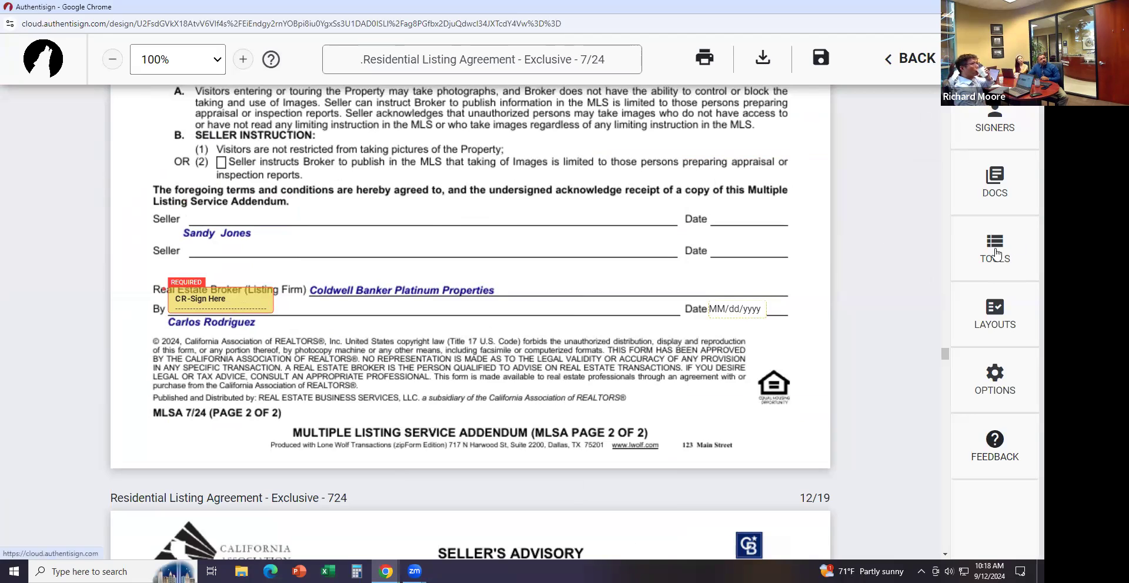
# With the seller as signer, place a Sign Here field on the Seller line and the date on its Date line
pyautogui.click(993, 253)
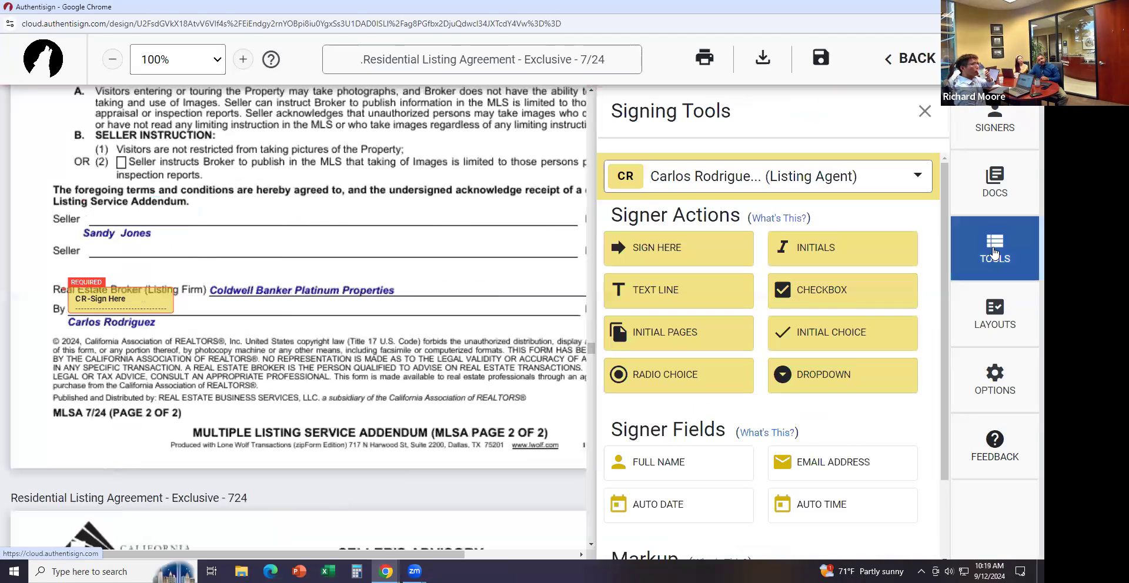
pyautogui.click(805, 183)
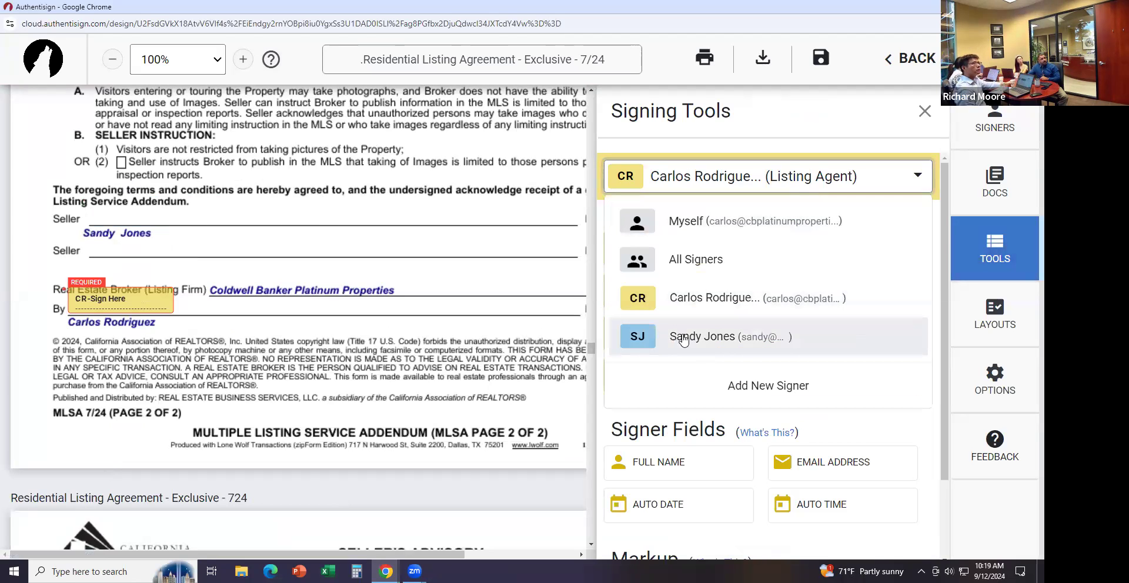
pyautogui.click(682, 339)
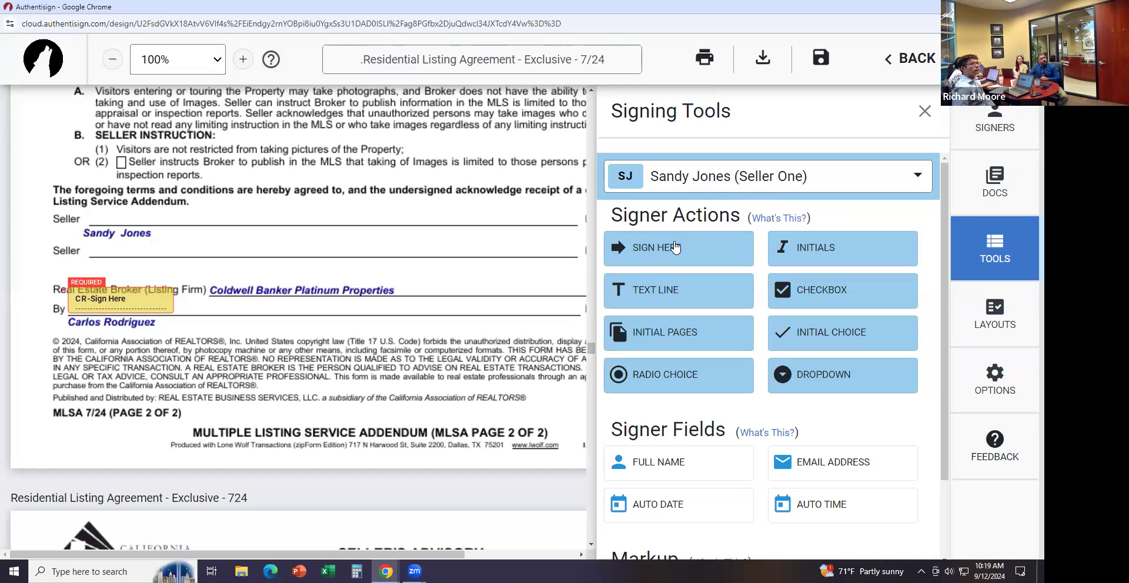
pyautogui.moveTo(675, 247)
pyautogui.mouseDown()
pyautogui.moveTo(336, 200)
pyautogui.moveTo(93, 203)
pyautogui.moveTo(108, 194)
pyautogui.mouseUp()
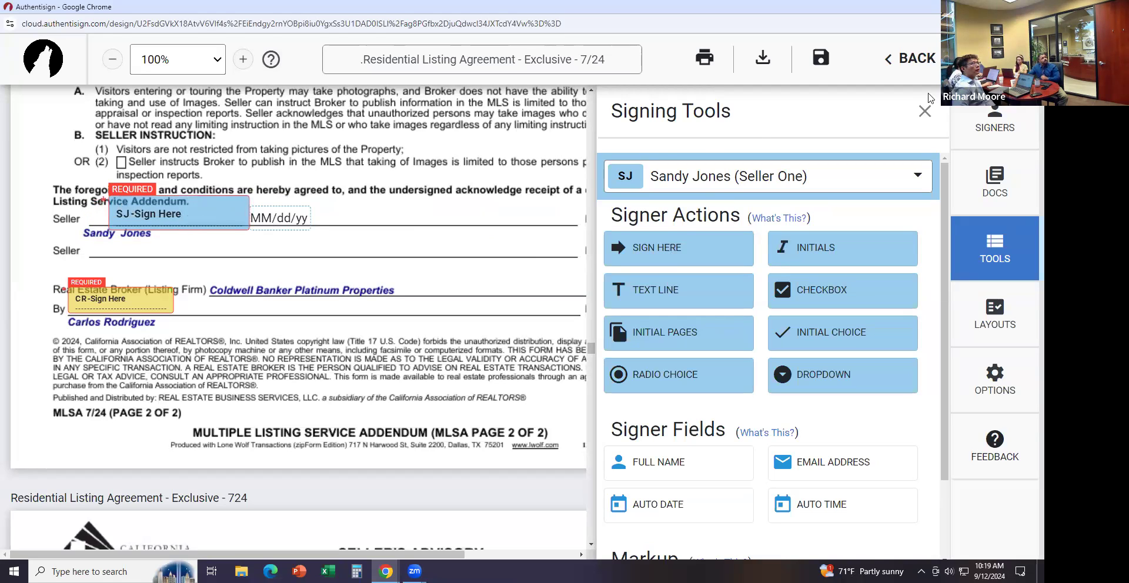
pyautogui.click(924, 111)
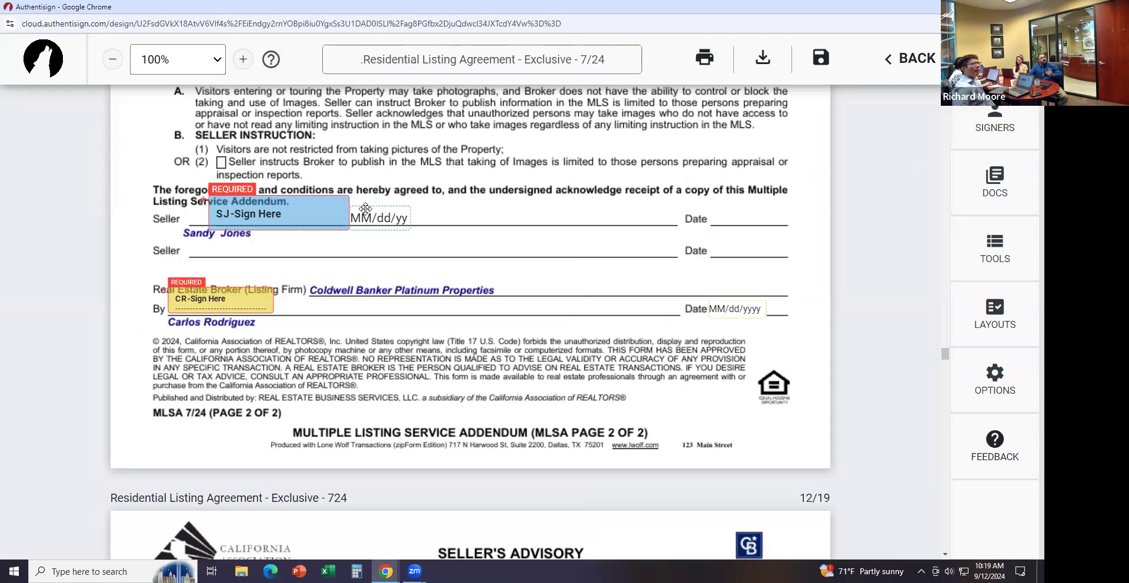
pyautogui.moveTo(370, 215)
pyautogui.mouseDown()
pyautogui.moveTo(716, 175)
pyautogui.moveTo(742, 210)
pyautogui.mouseUp()
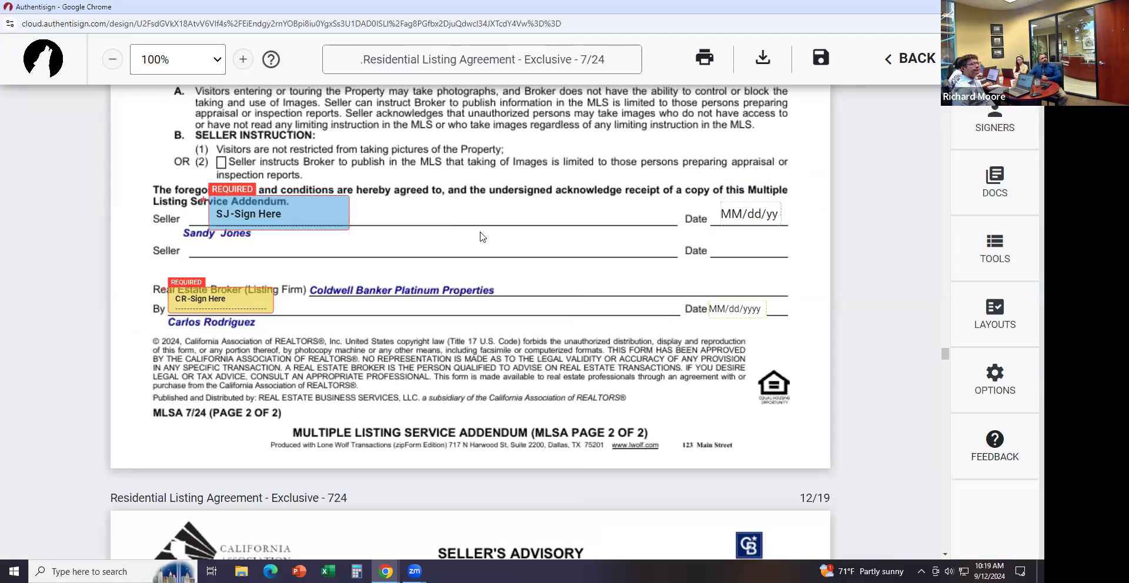
pyautogui.moveTo(343, 211); pyautogui.dragTo(440, 210)
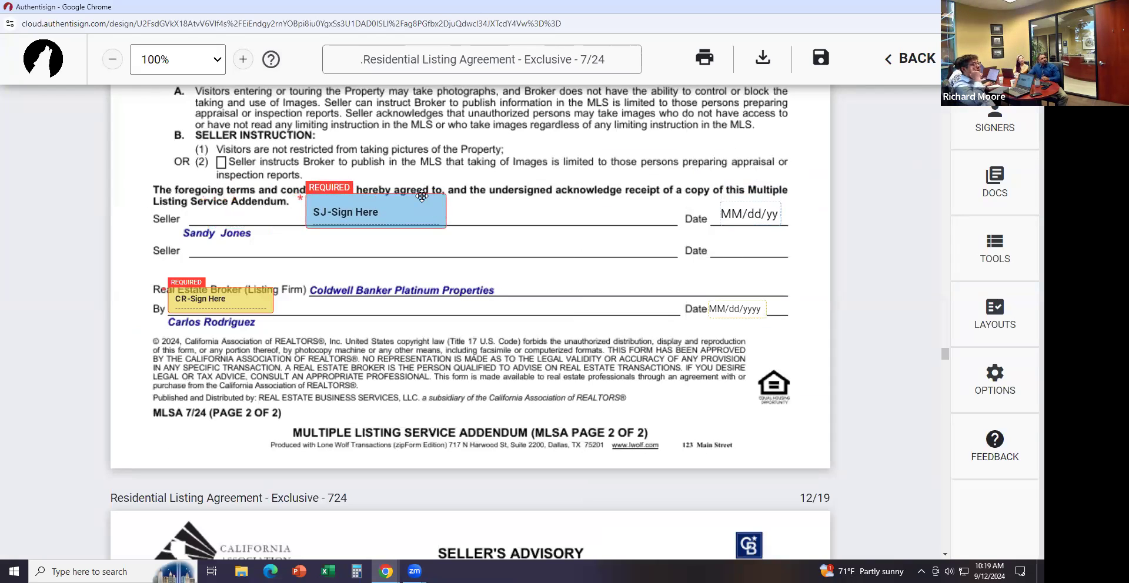
pyautogui.moveTo(417, 211); pyautogui.dragTo(328, 209)
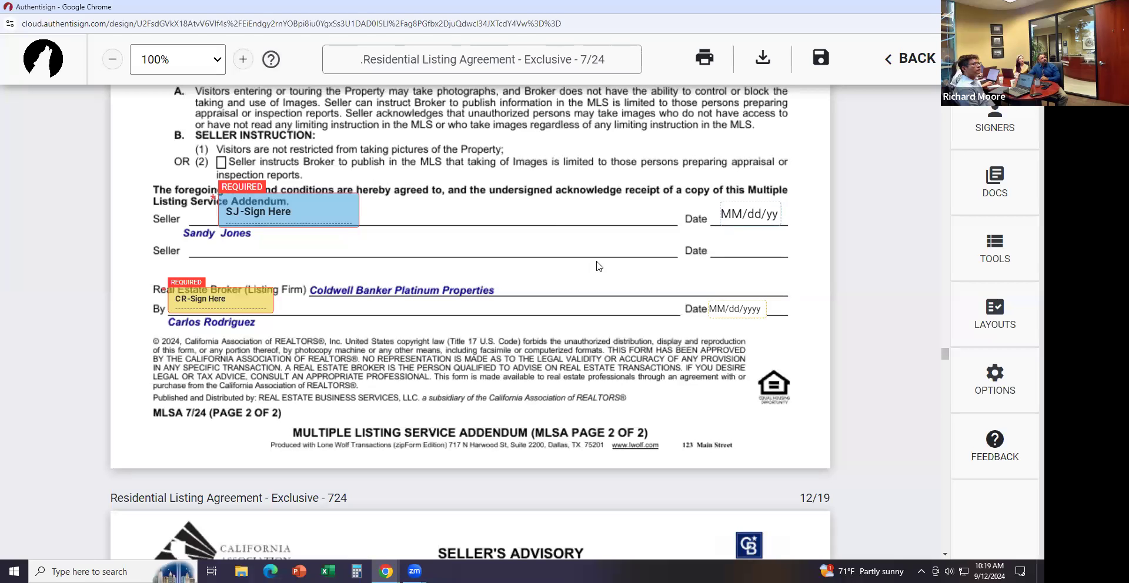
pyautogui.scroll(-1, 601, 267)
pyautogui.moveTo(942, 361)
pyautogui.mouseDown()
pyautogui.moveTo(950, 436)
pyautogui.moveTo(939, 565)
pyautogui.mouseUp()
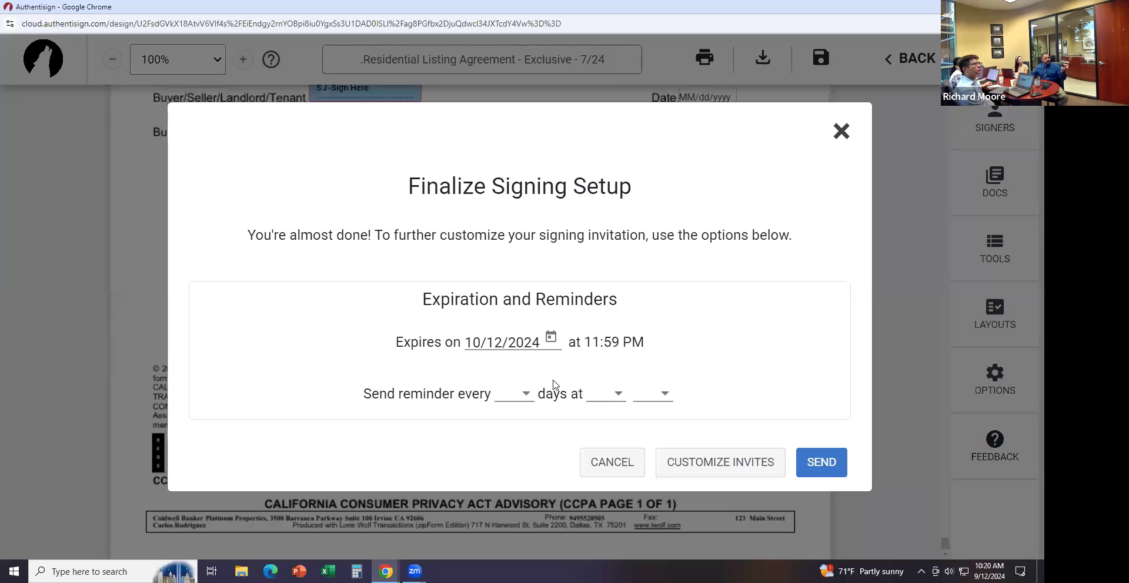
# Set reminders to every 2 days, then cancel the setup and exit the editor without saving
pyautogui.click(525, 397)
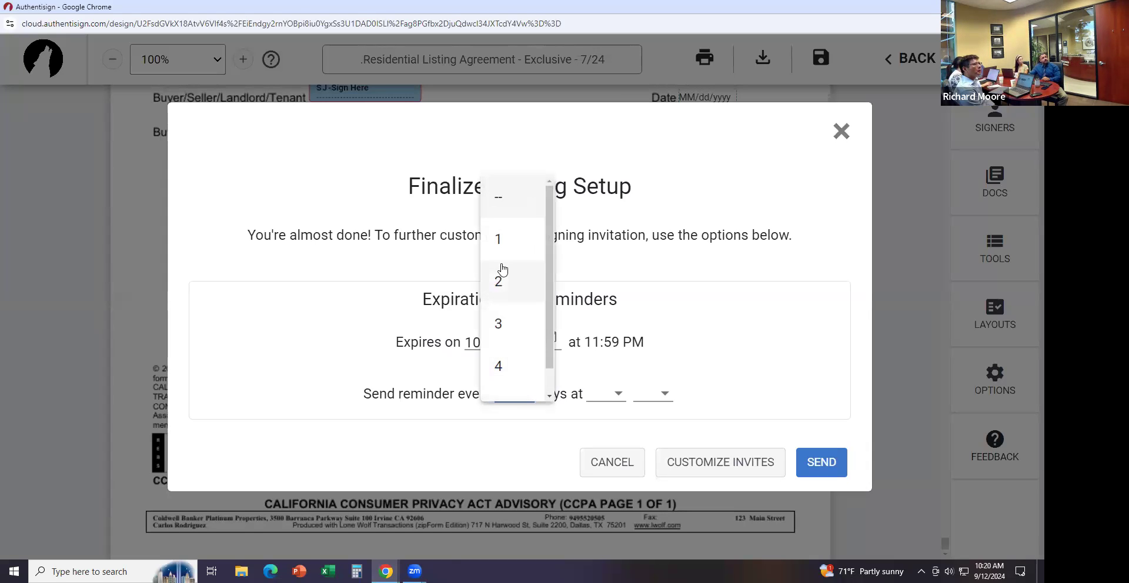
pyautogui.click(505, 280)
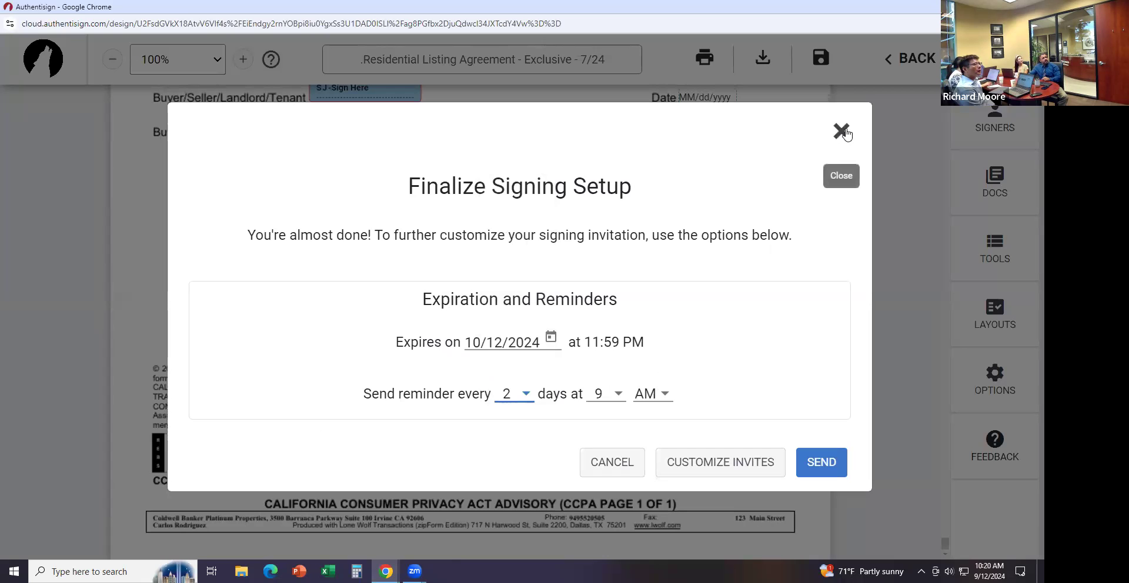
pyautogui.click(612, 462)
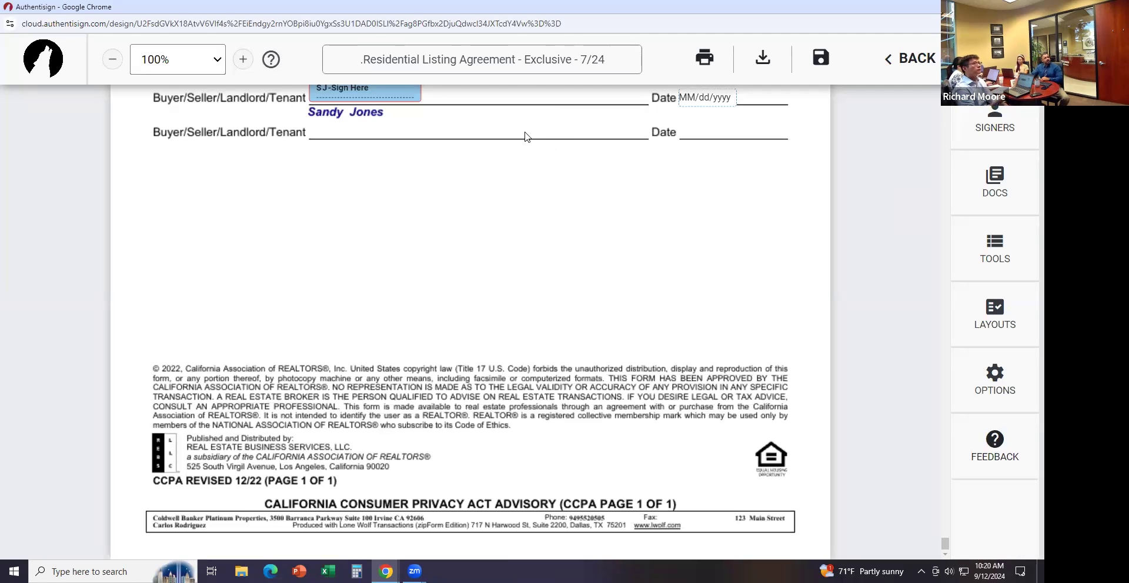
pyautogui.click(889, 78)
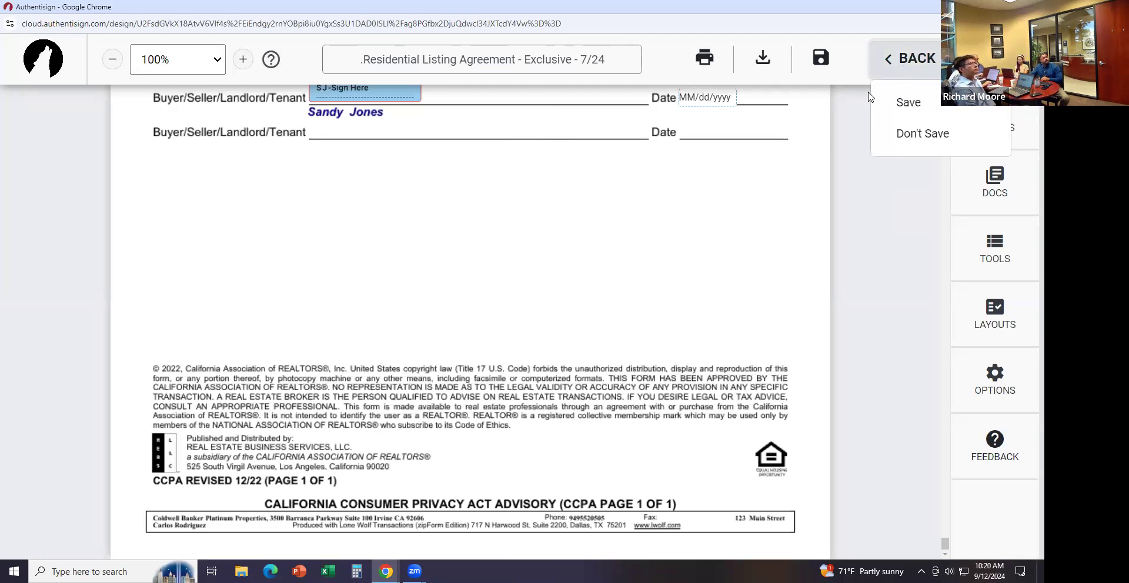
pyautogui.click(920, 127)
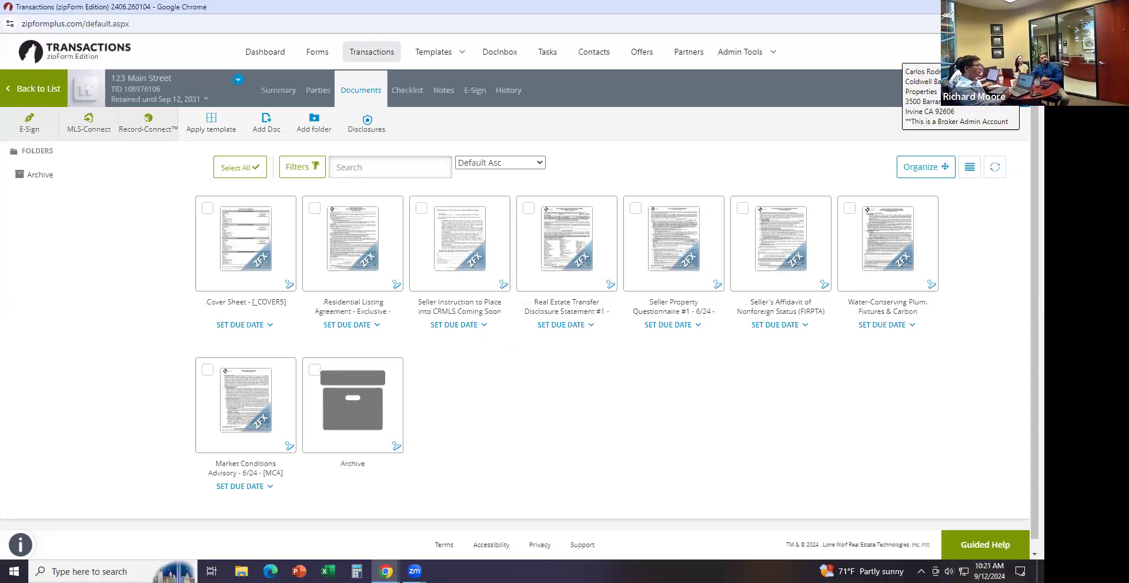
# Check the e-sign option under Profile & Settings, then expand the Active group in Transactions
pyautogui.click(961, 53)
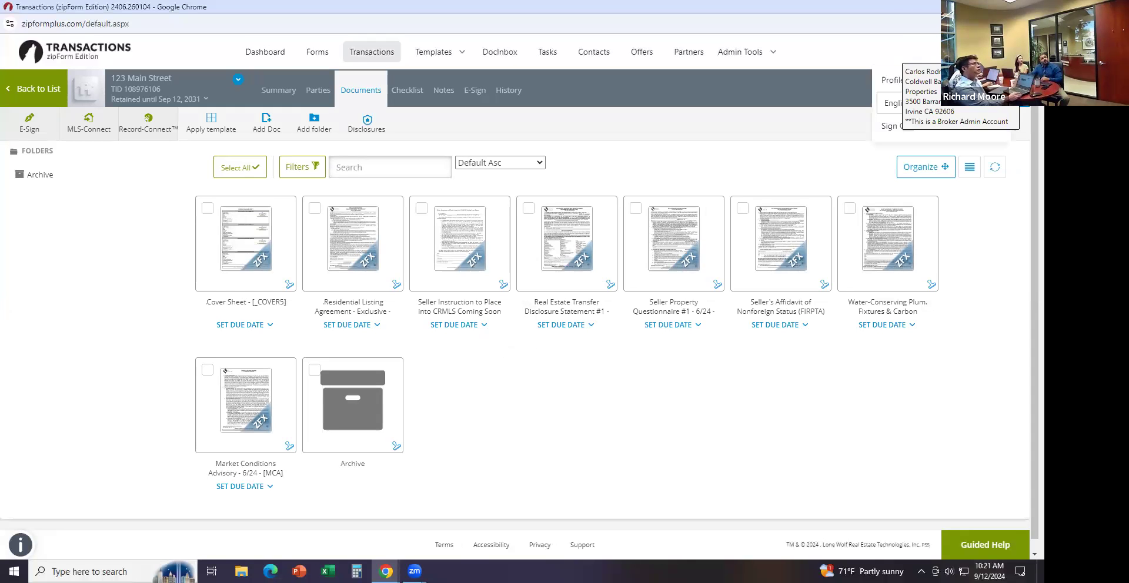
pyautogui.click(893, 82)
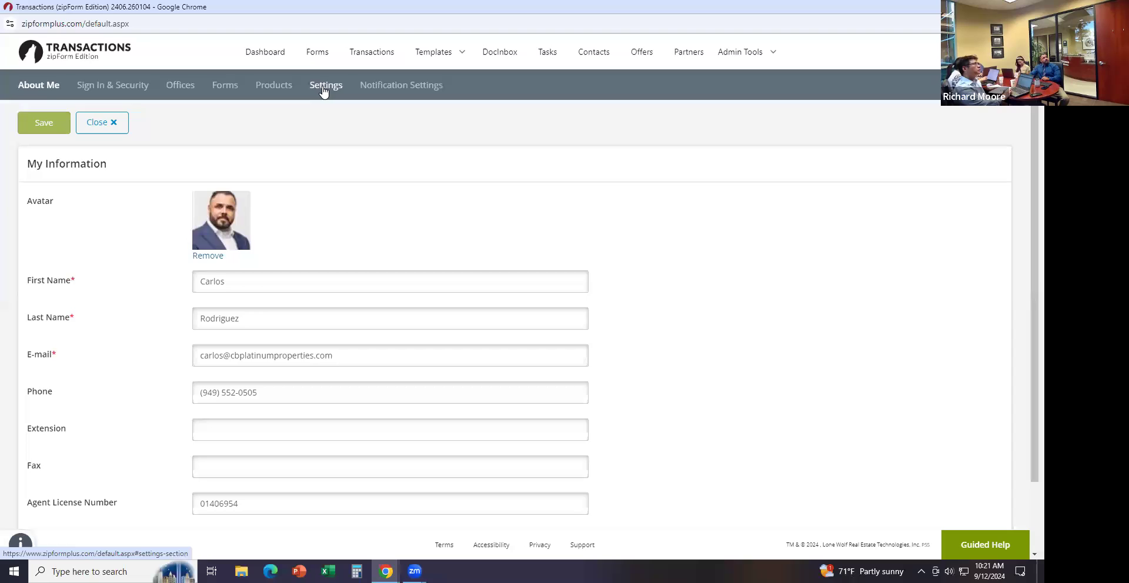
pyautogui.click(322, 88)
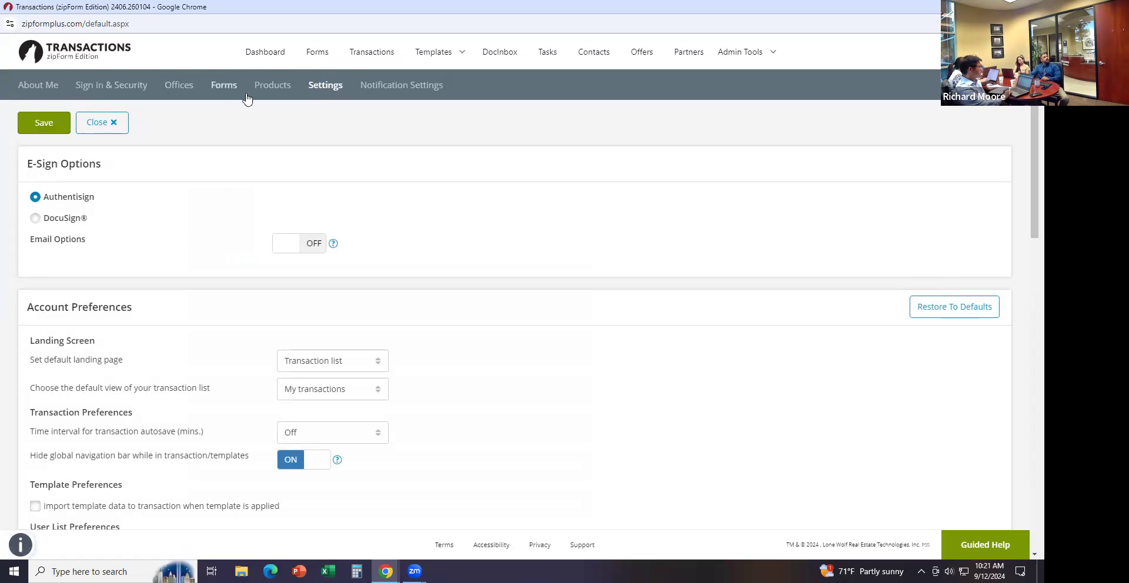
pyautogui.click(369, 53)
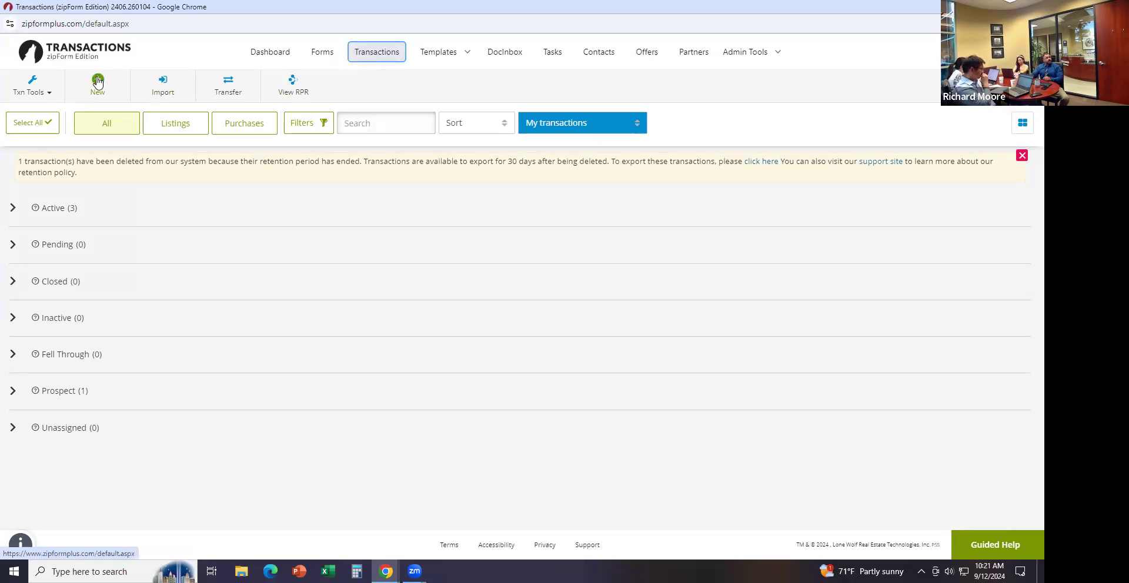
pyautogui.click(13, 208)
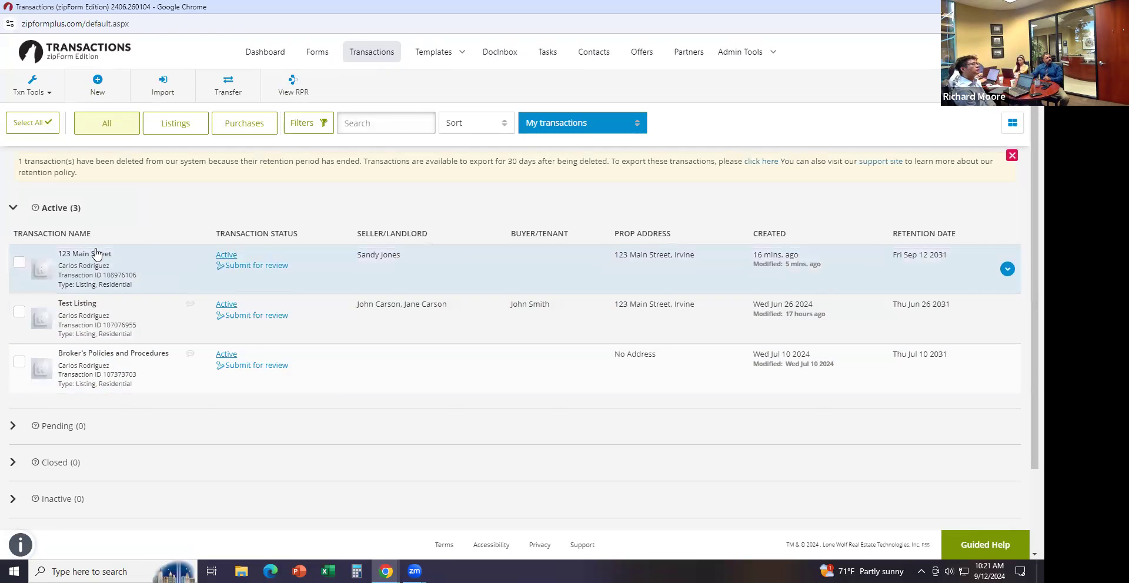
# Create a new Residential purchase or offer transaction under the buyer's name and save it
pyautogui.click(100, 85)
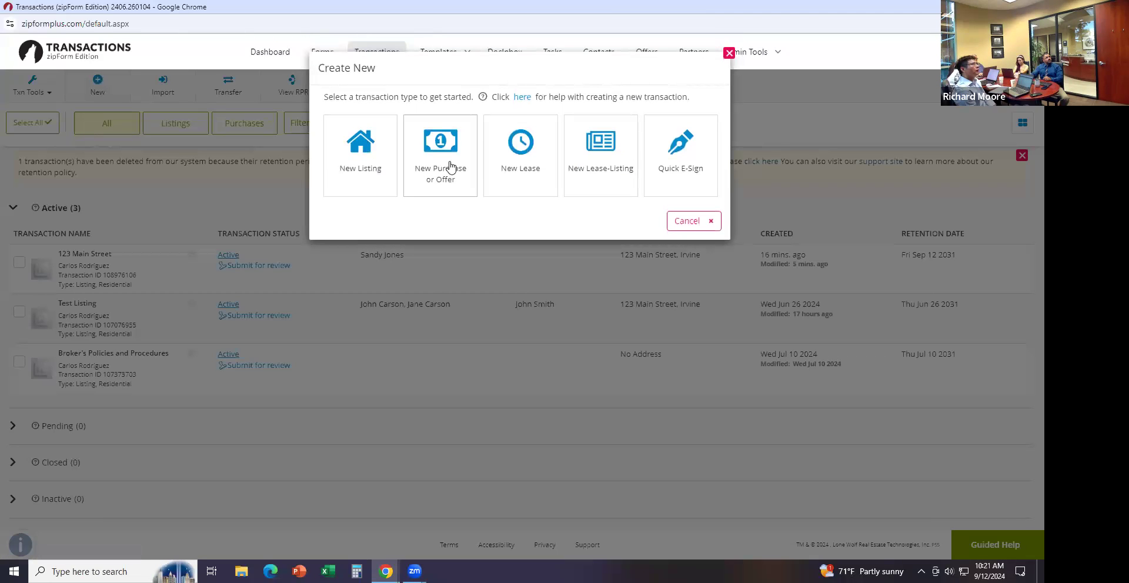
pyautogui.click(453, 174)
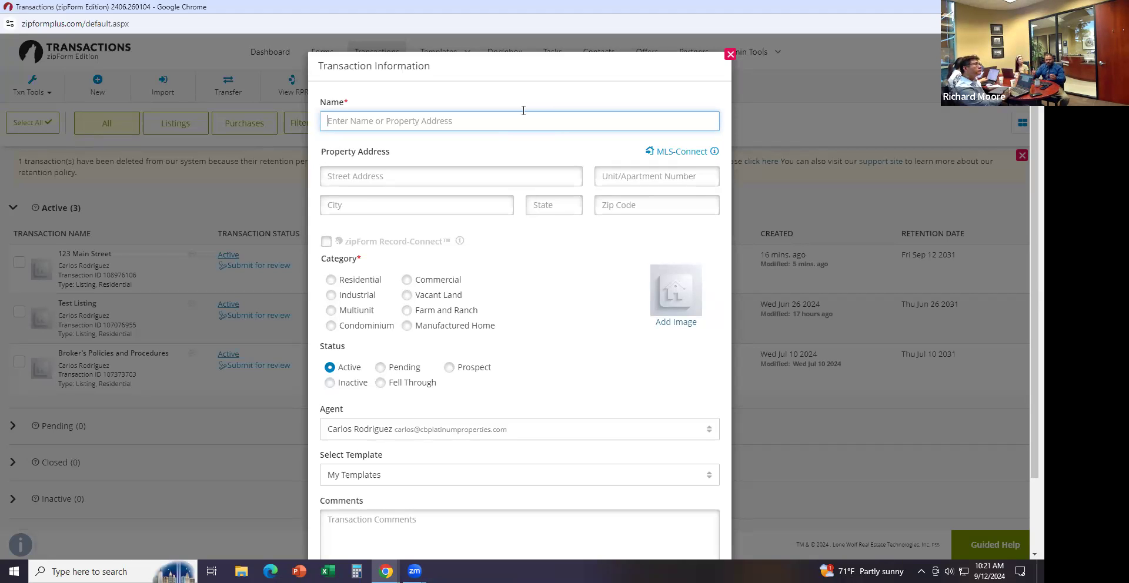
pyautogui.write('Na')
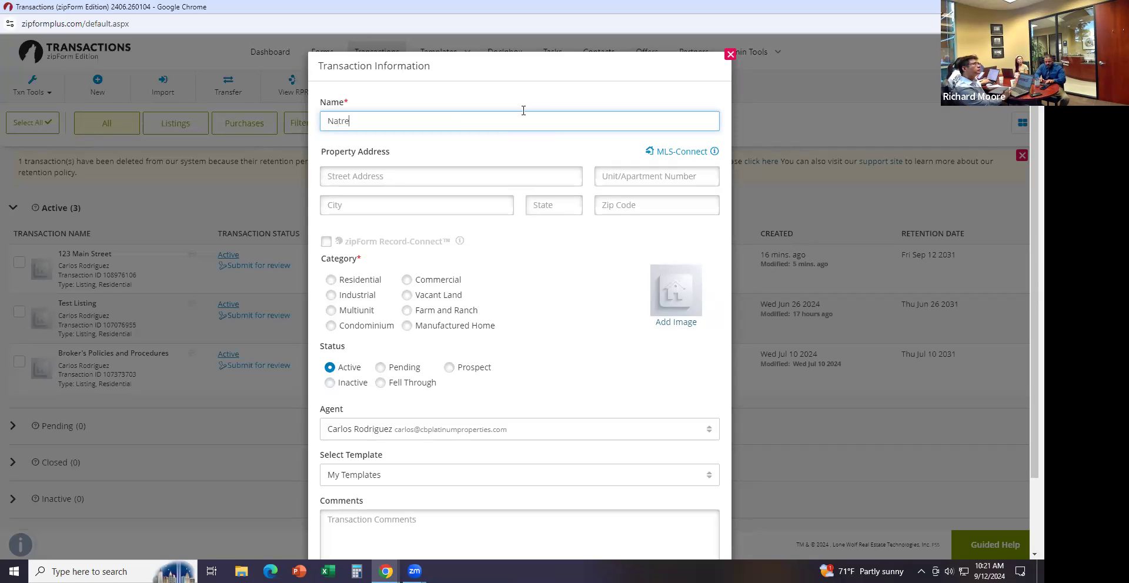
pyautogui.write('tre')
pyautogui.press('BackSpace')
pyautogui.press('BackSpace')
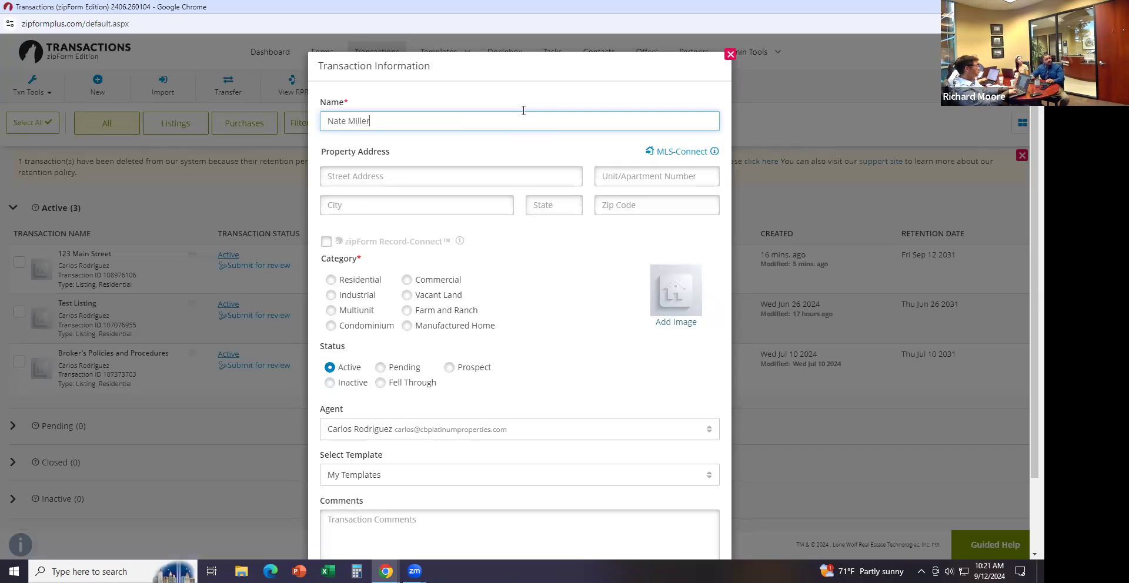
pyautogui.click(330, 280)
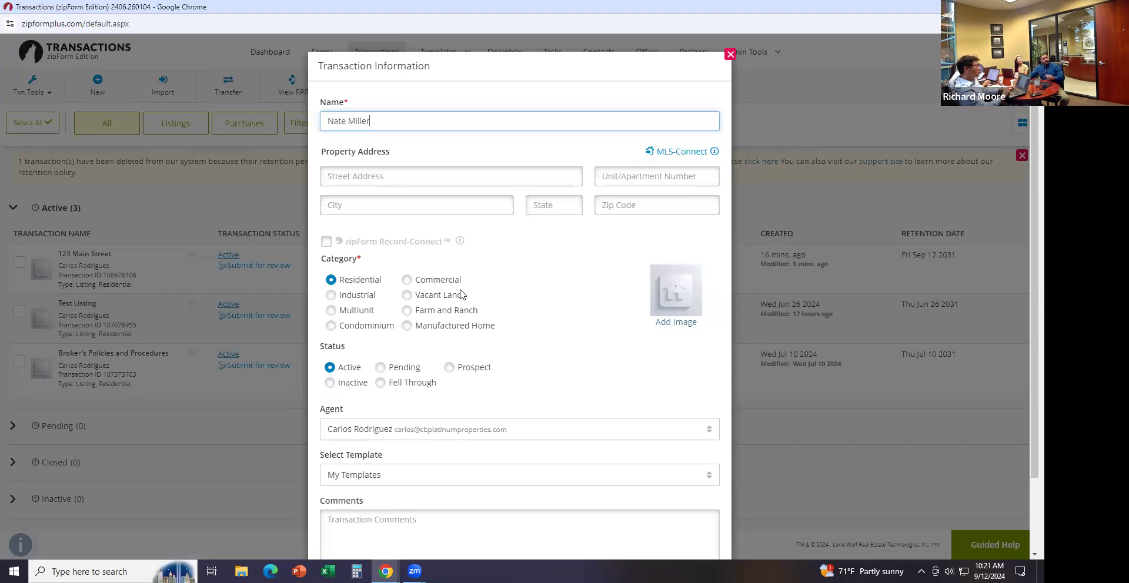
pyautogui.scroll(-3, 605, 408)
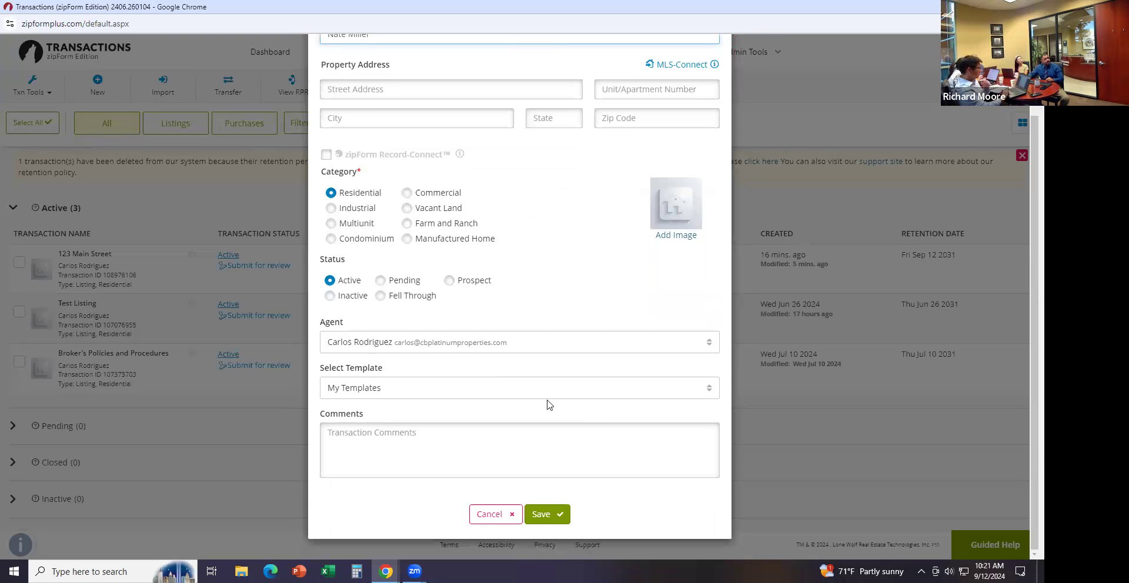
pyautogui.click(548, 522)
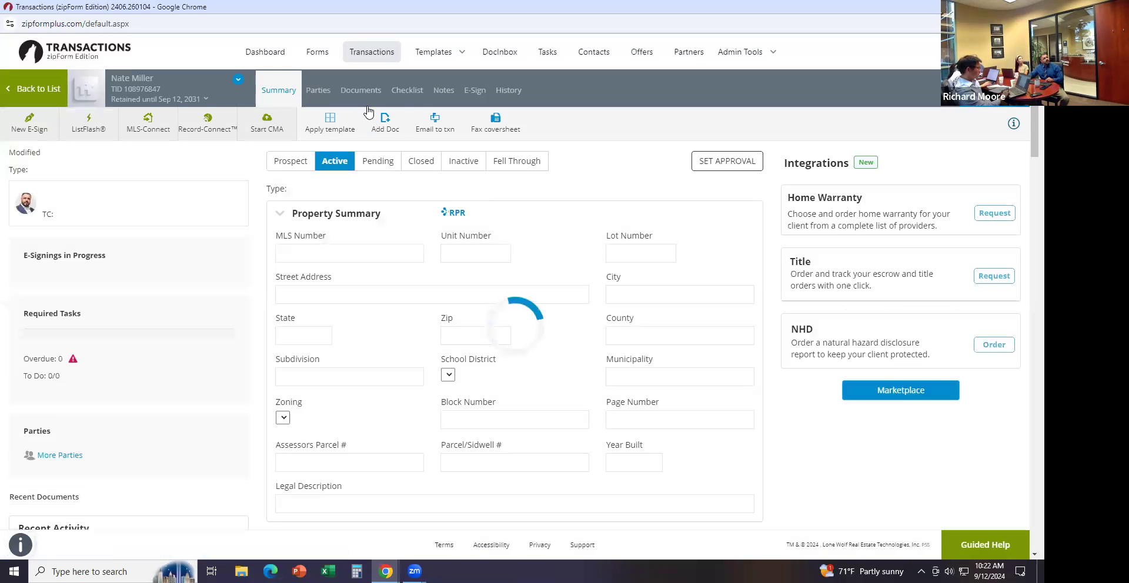
# Enter Buyer One's first name, last name and e-mail address, and save the buyer
pyautogui.click(322, 92)
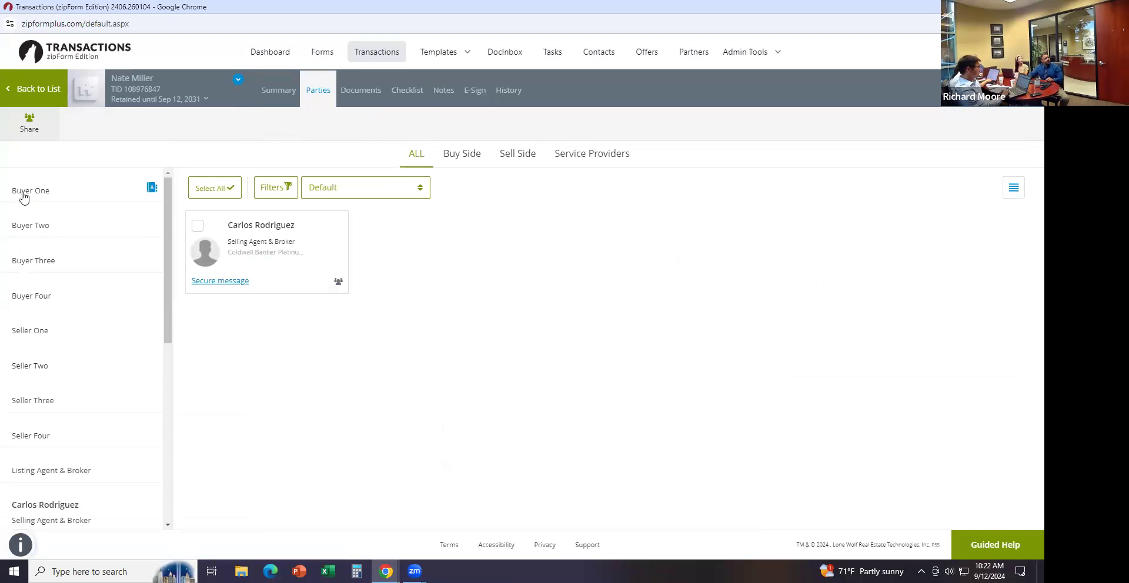
pyautogui.click(83, 197)
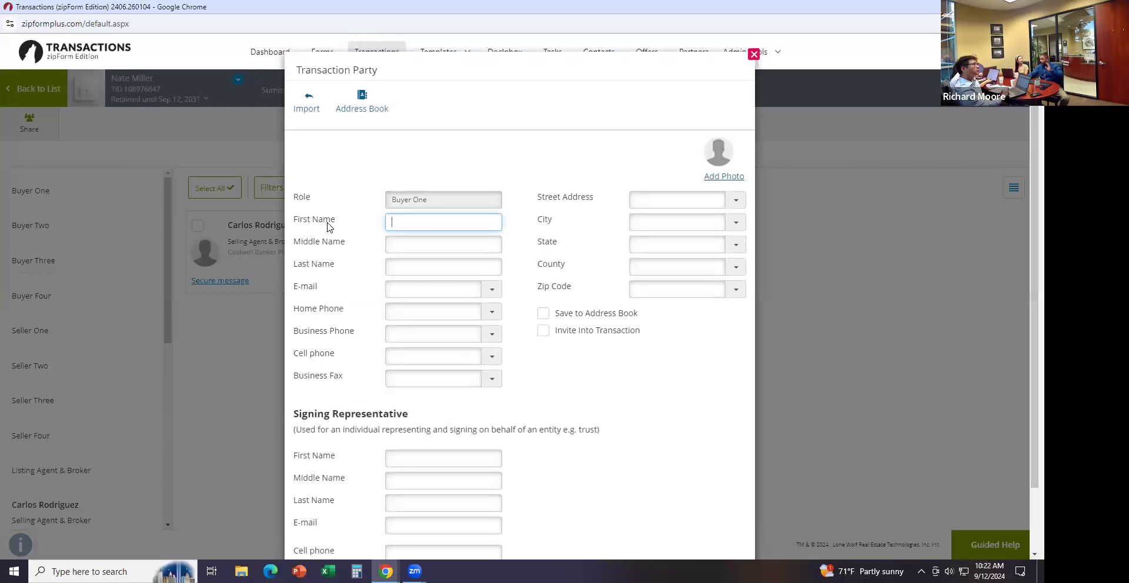
pyautogui.press('Tab')
pyautogui.press('Tab')
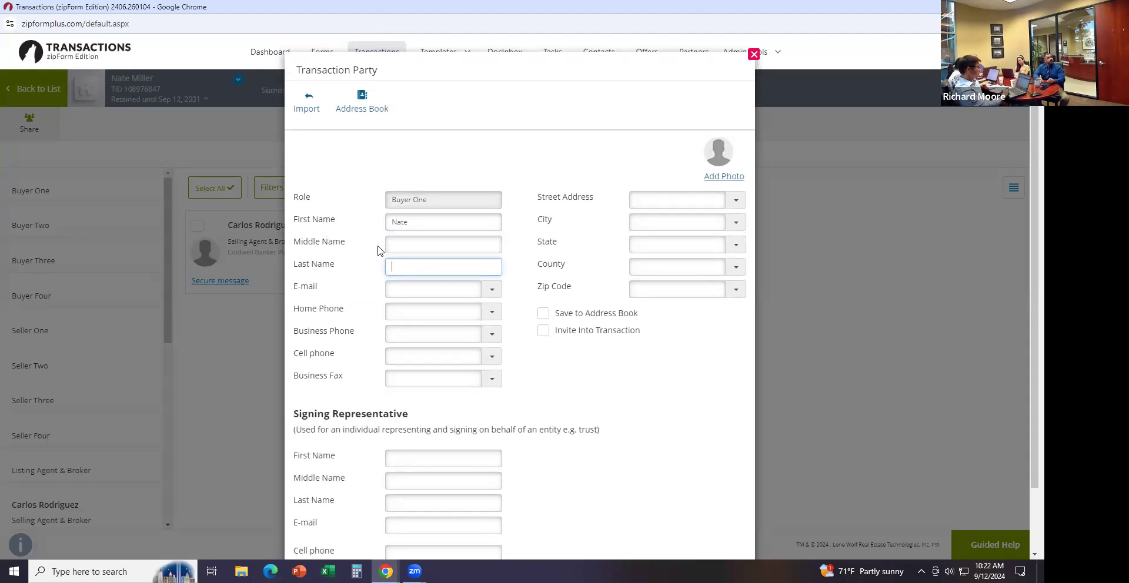
pyautogui.press('Tab')
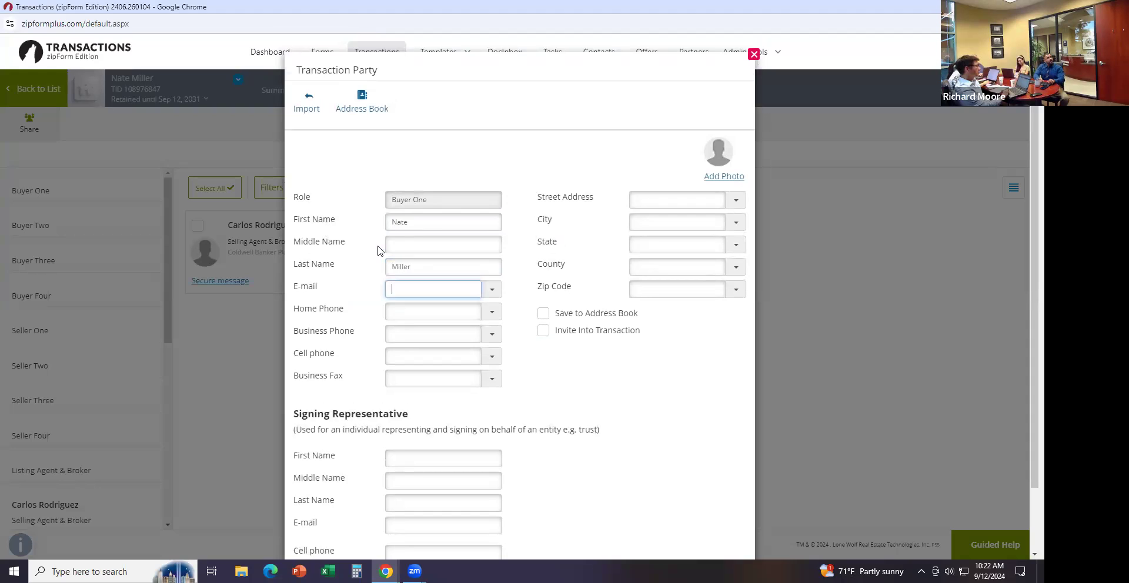
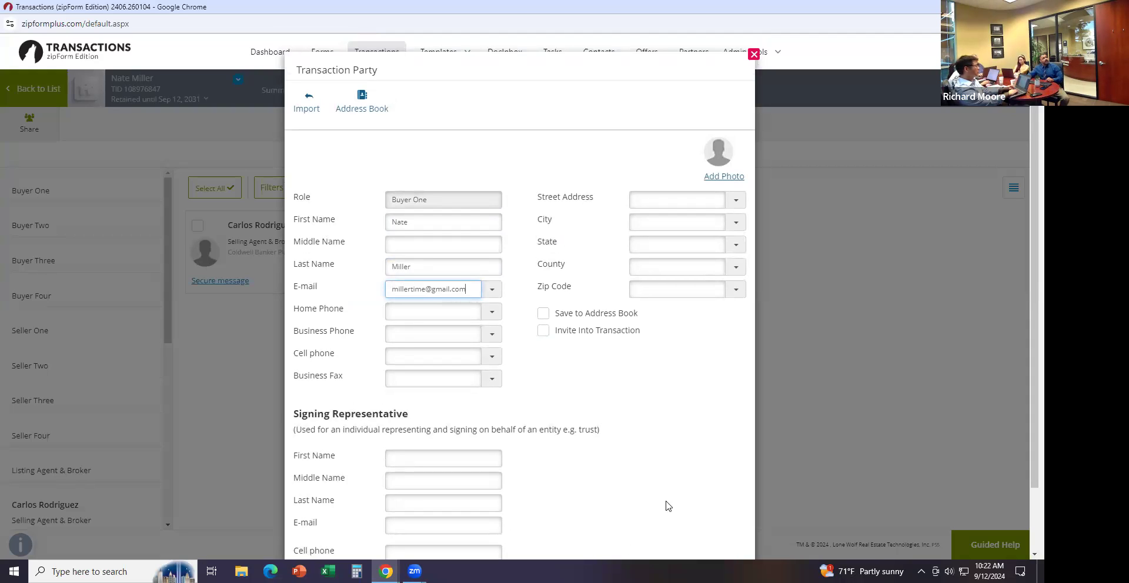
pyautogui.scroll(-1, 658, 514)
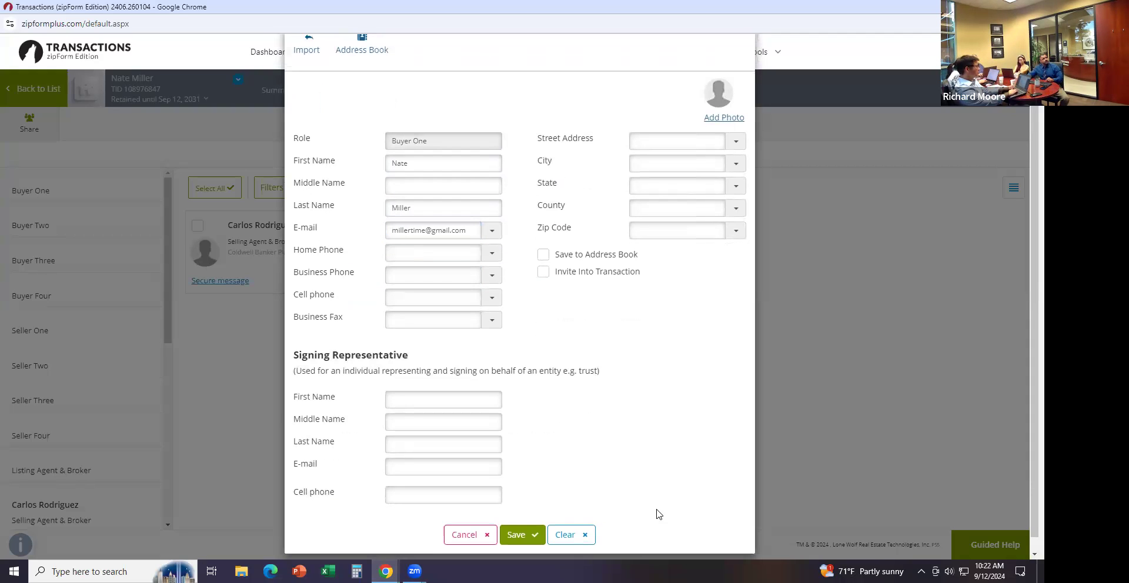
pyautogui.click(520, 535)
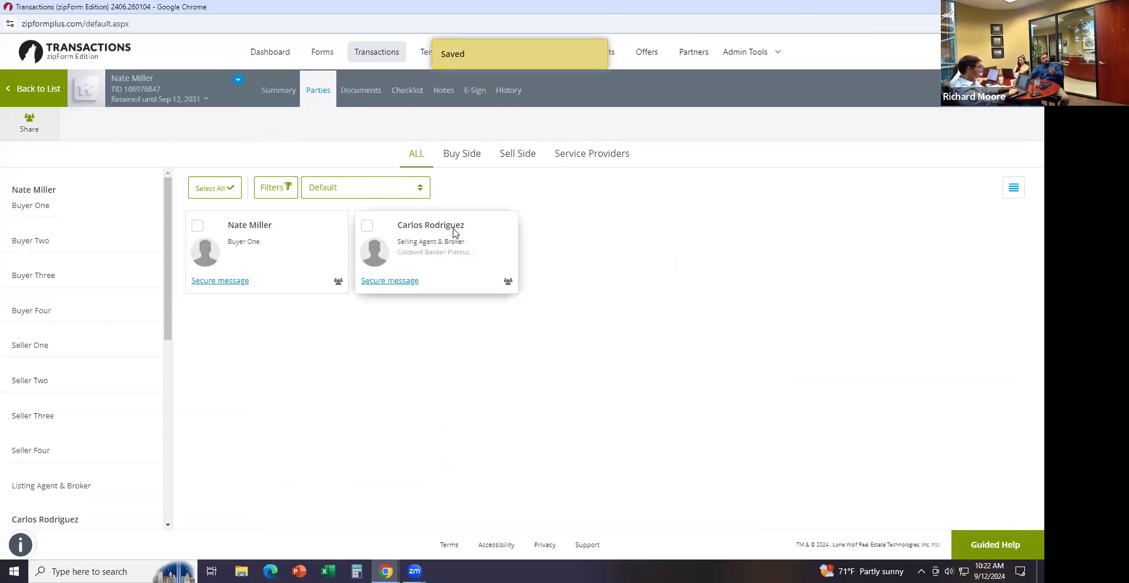
# Fill in the selling brokerage's licence number on the selling agent card and save it
pyautogui.click(458, 238)
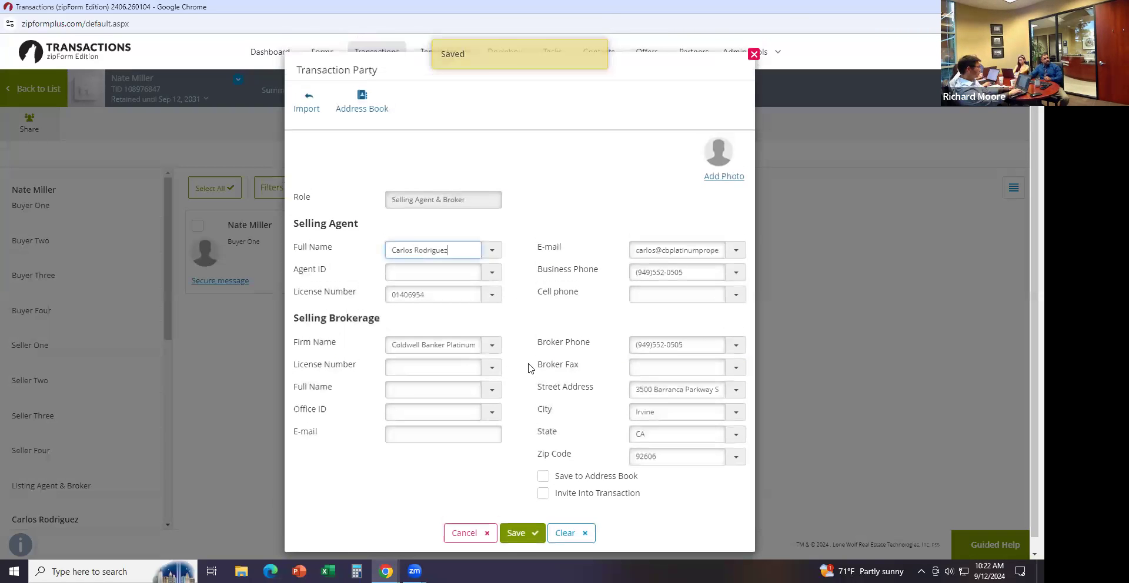
pyautogui.moveTo(542, 386); pyautogui.dragTo(538, 387)
pyautogui.moveTo(541, 457); pyautogui.dragTo(543, 482)
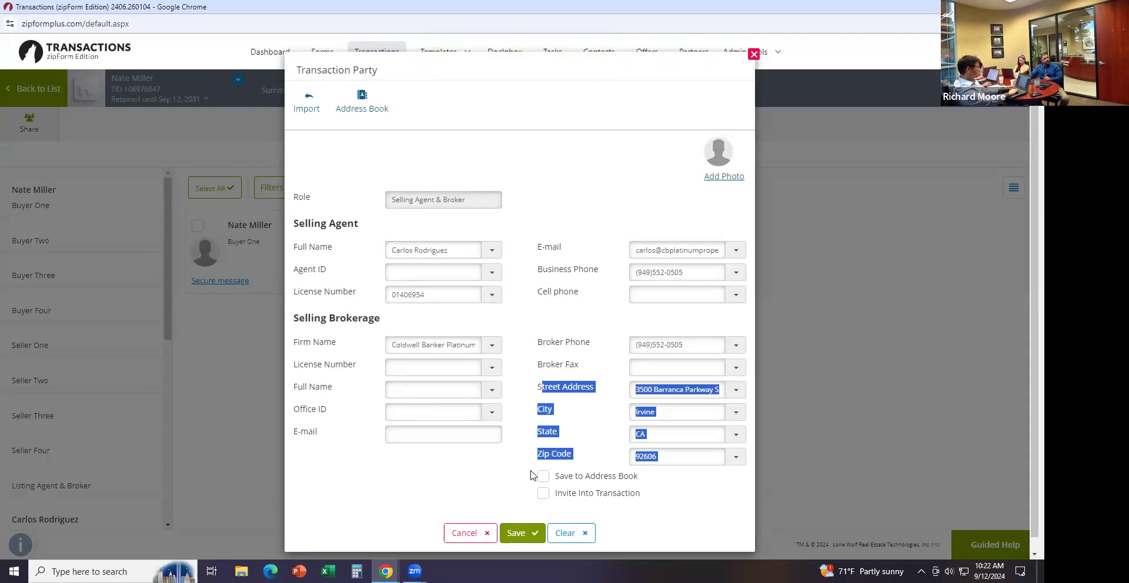
pyautogui.click(491, 368)
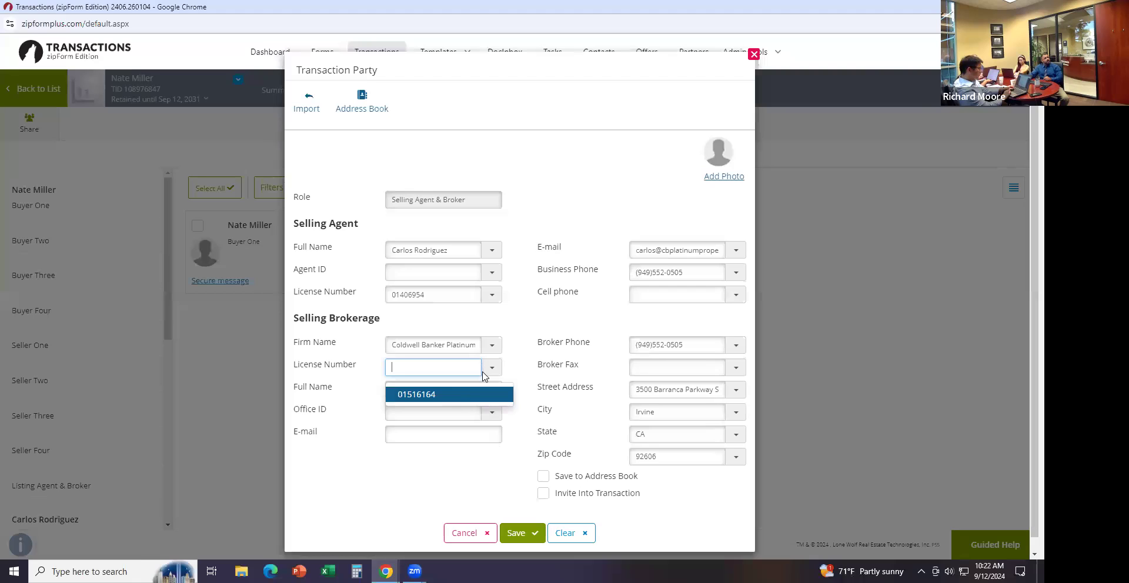
pyautogui.click(457, 394)
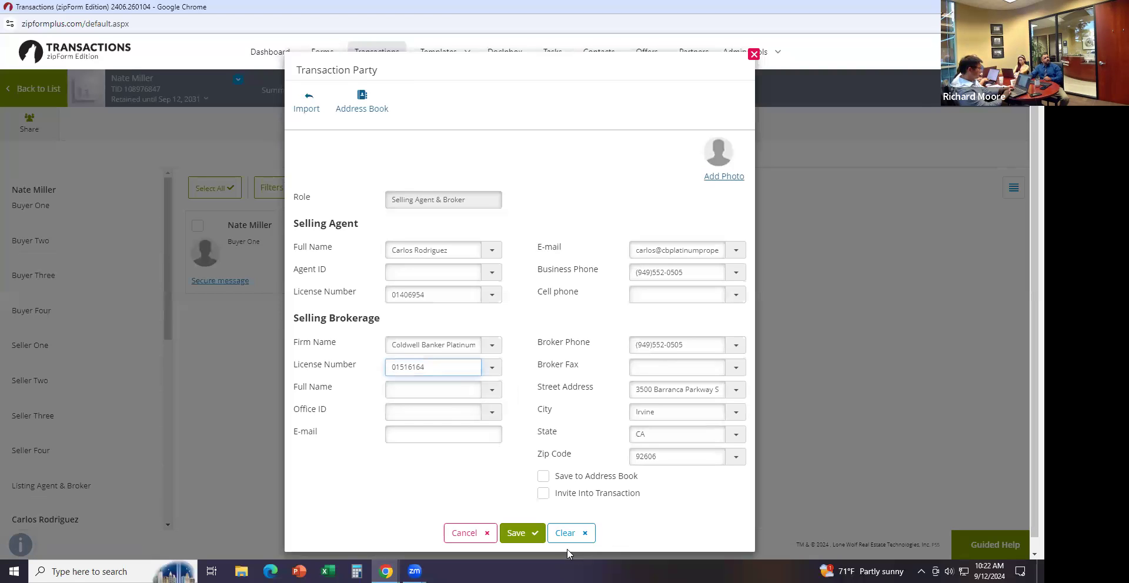
pyautogui.click(520, 533)
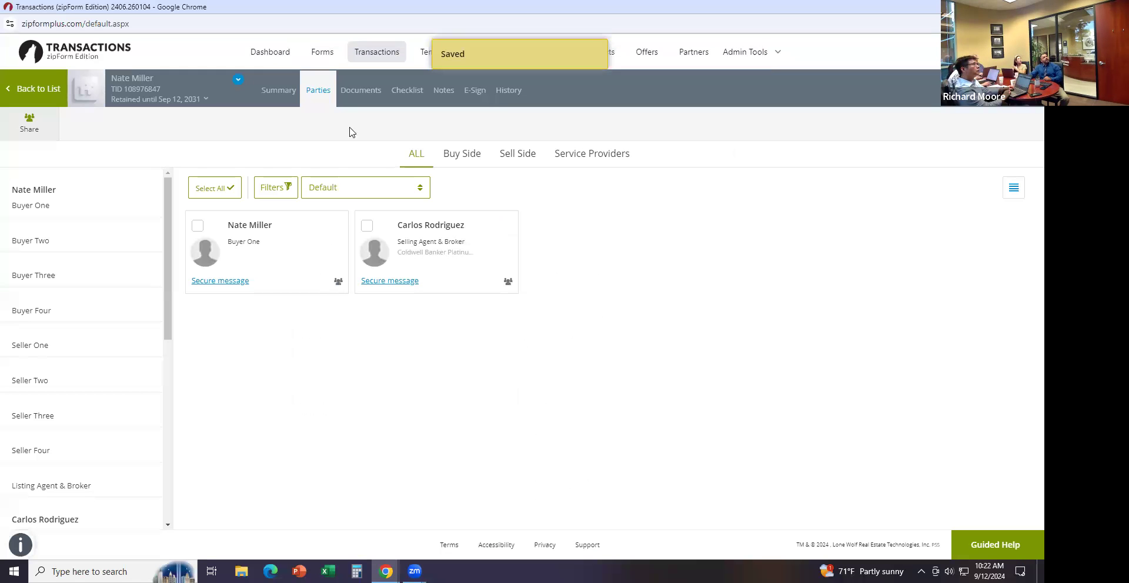
pyautogui.click(366, 89)
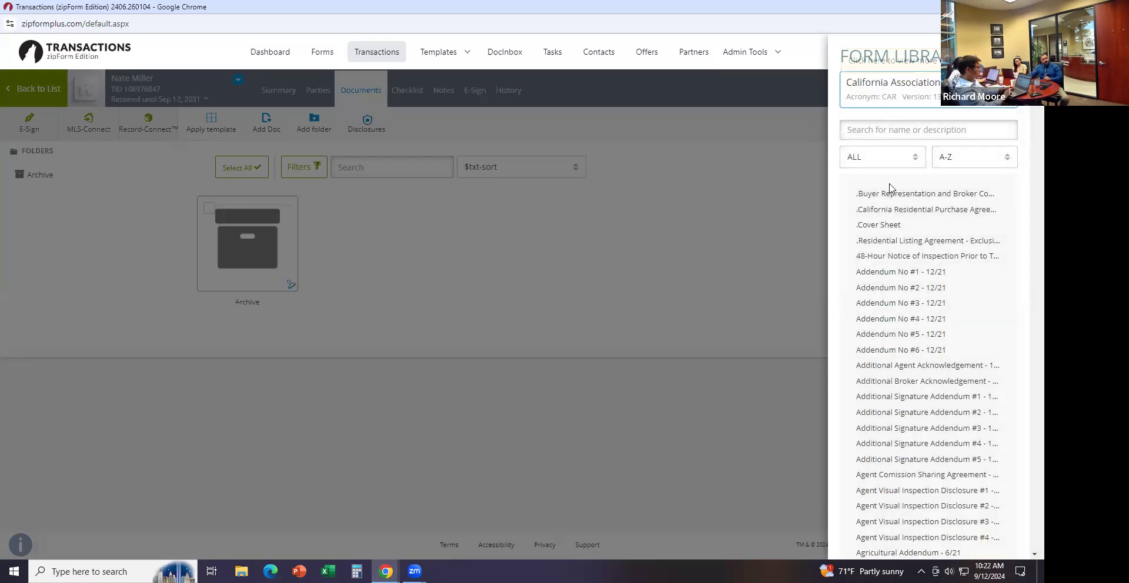
# Add the California Residential Purchase Agreement - 7/24 from the Form Library and open it
pyautogui.click(903, 215)
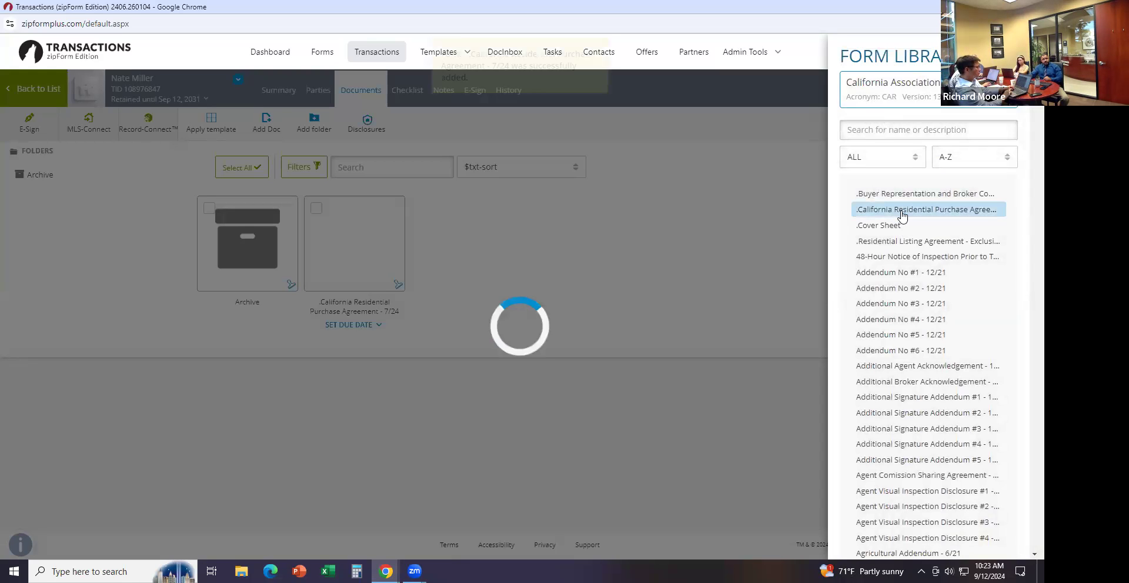
pyautogui.click(470, 210)
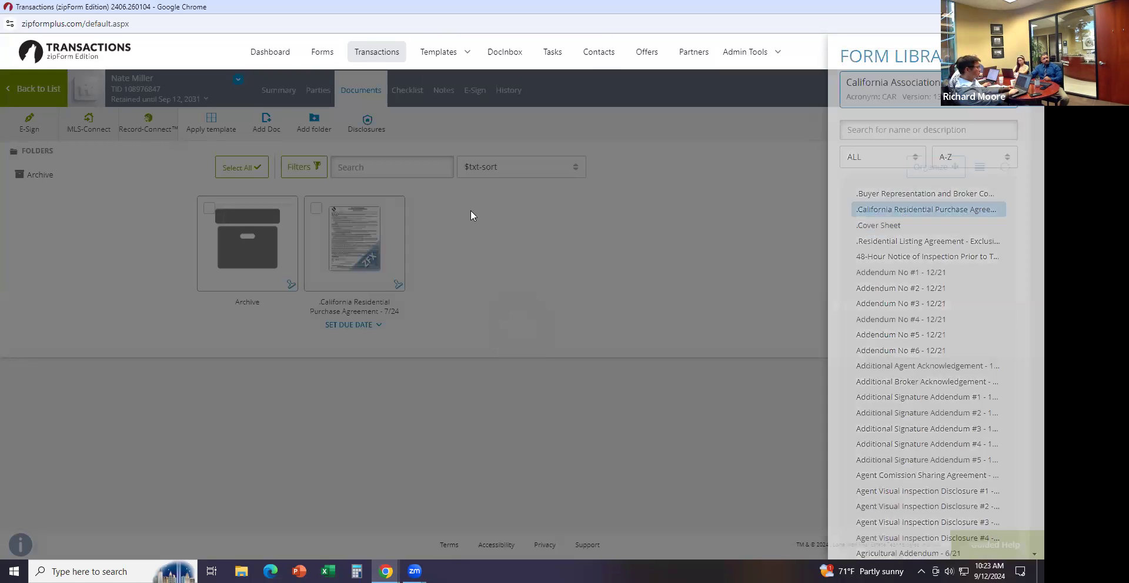
pyautogui.click(377, 235)
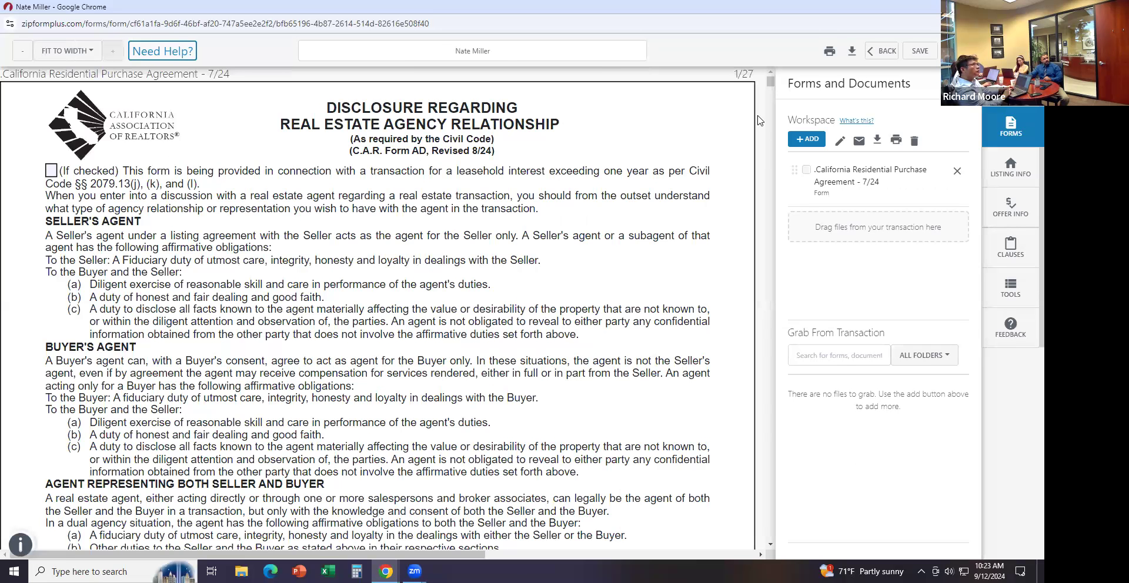
# Check the first Buyer box on the agency disclosure, then scroll to the purchase agreement's start on page 3
pyautogui.click(770, 89)
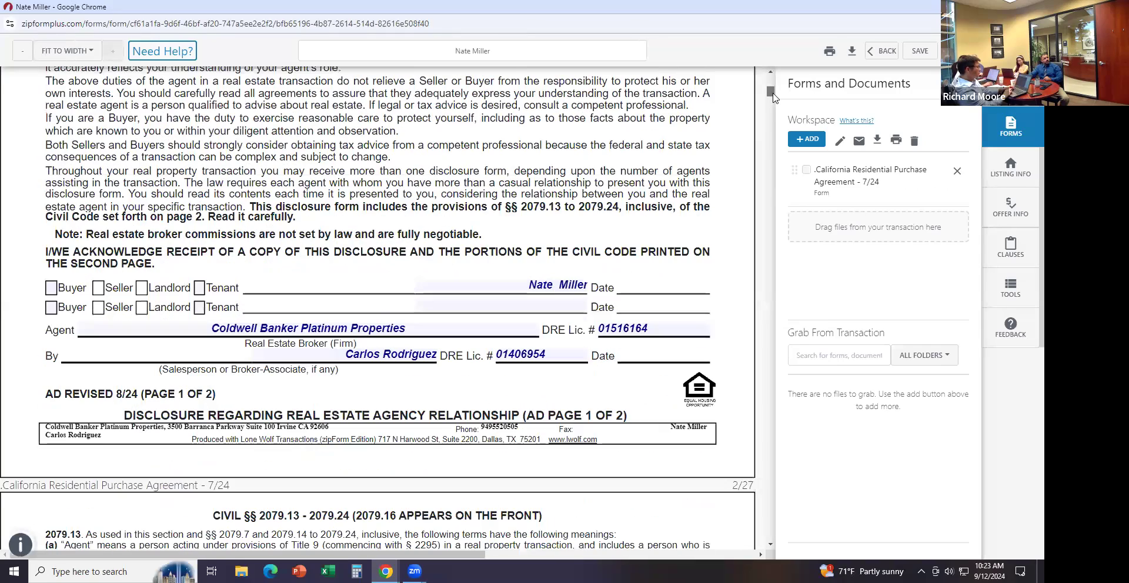
pyautogui.click(50, 288)
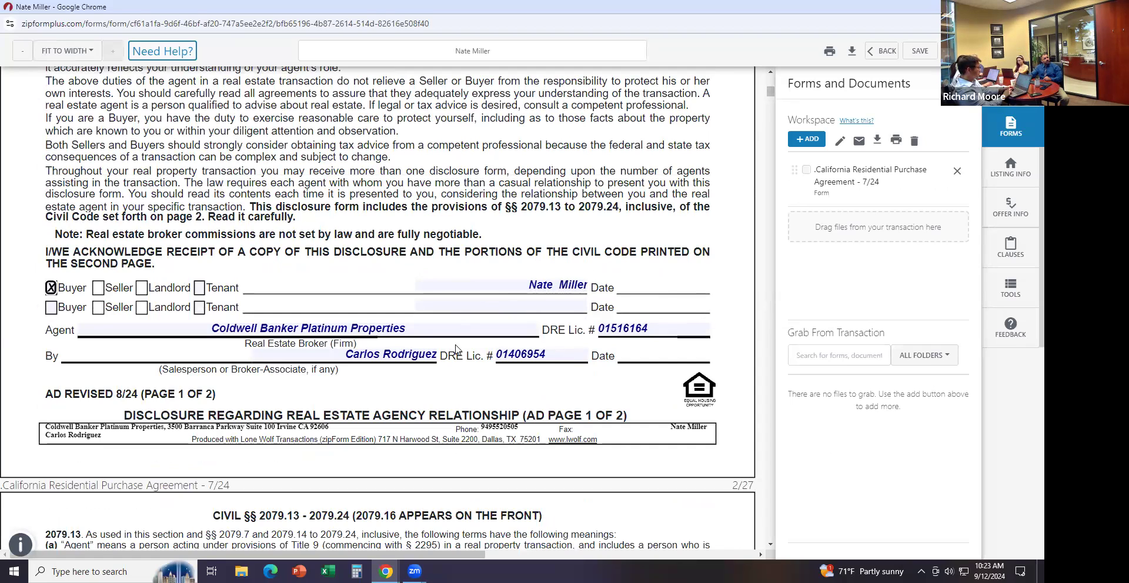
pyautogui.moveTo(771, 93); pyautogui.dragTo(772, 123)
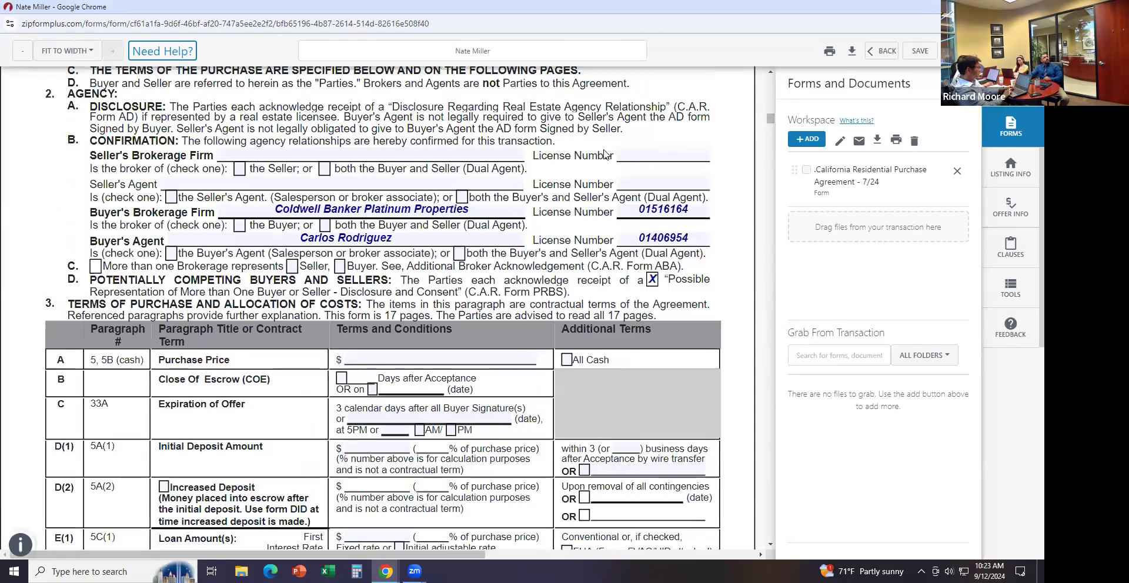
pyautogui.scroll(-1, 577, 179)
pyautogui.scroll(-1, 576, 180)
pyautogui.moveTo(775, 121); pyautogui.dragTo(774, 124)
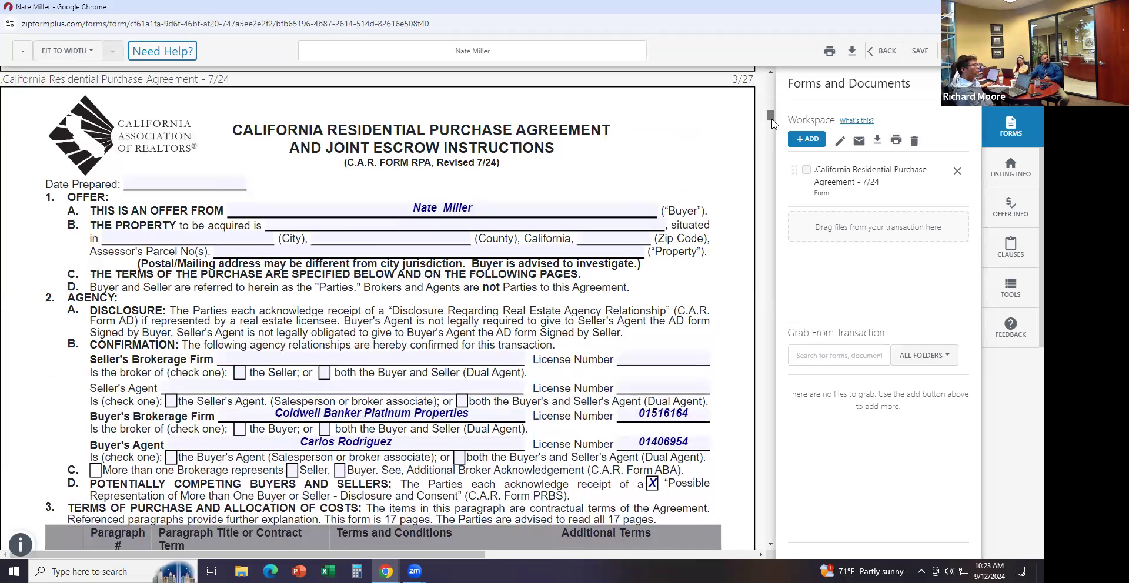
# Set Date Prepared to today and pick the property street address from saved addresses
pyautogui.click(186, 180)
pyautogui.click(251, 152)
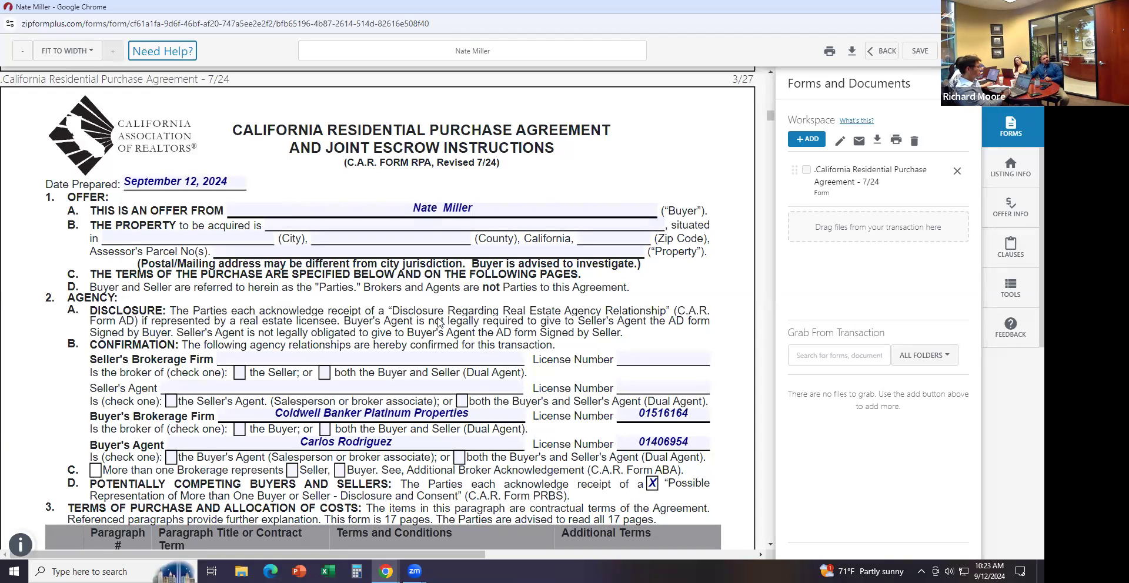
pyautogui.click(303, 226)
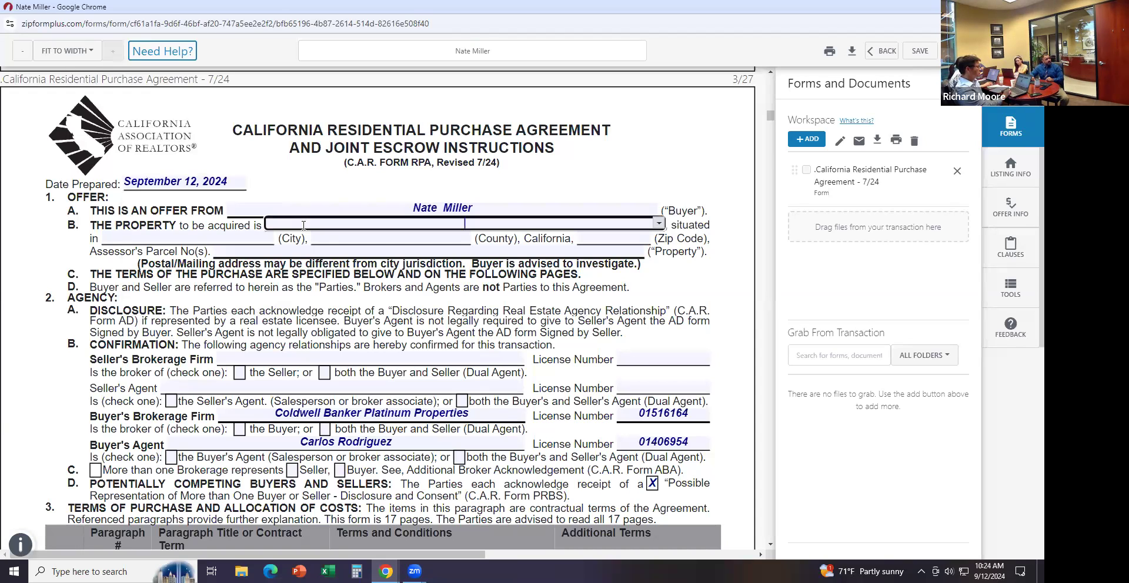
pyautogui.write('123')
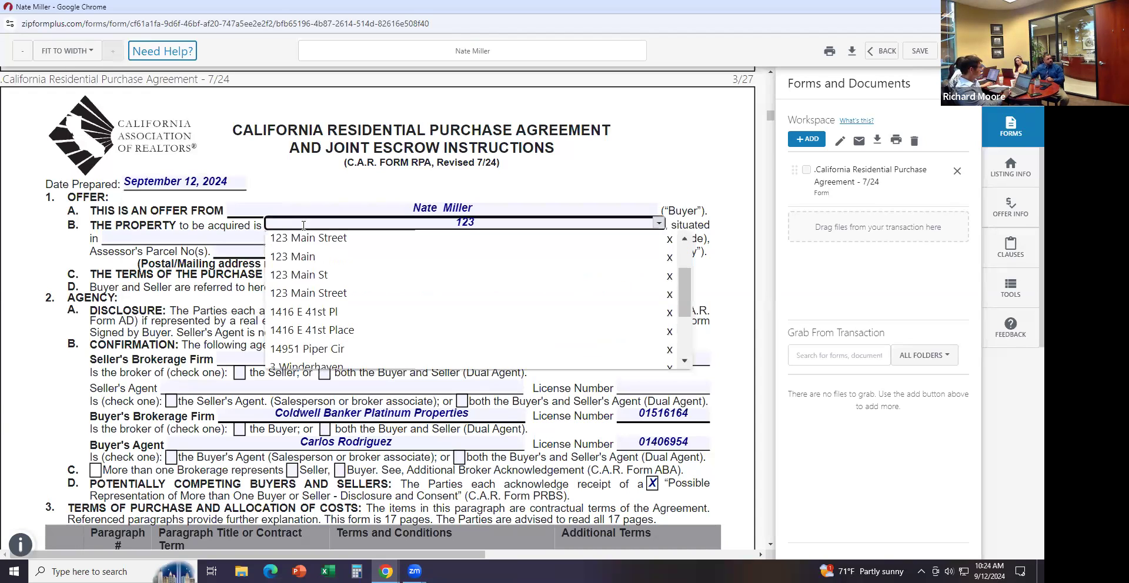
pyautogui.click(329, 238)
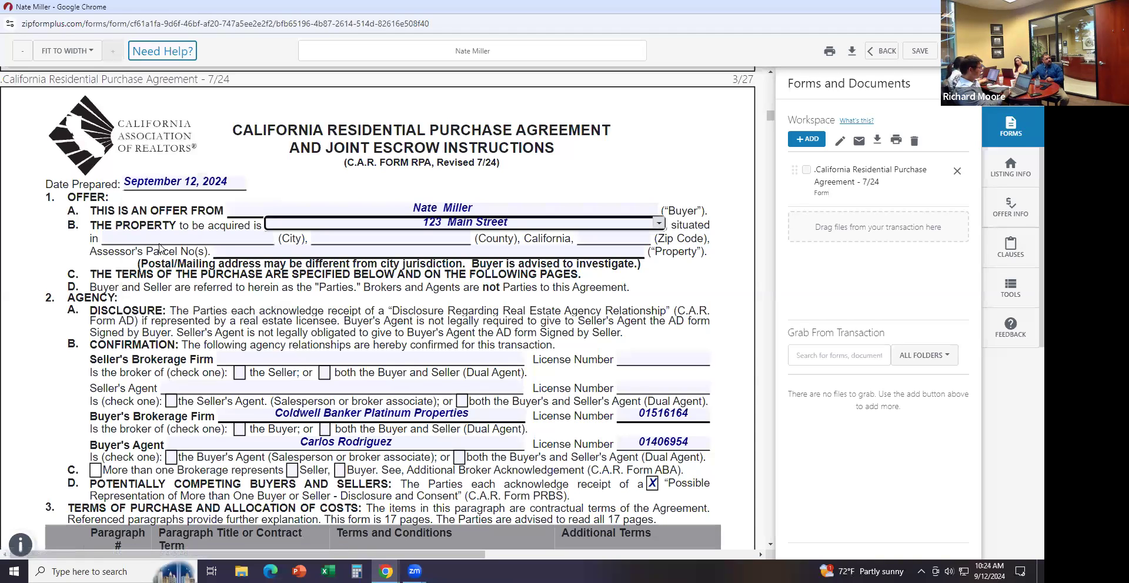
pyautogui.click(173, 227)
# Set the property's city to Irvine and county to Orange
pyautogui.click(183, 239)
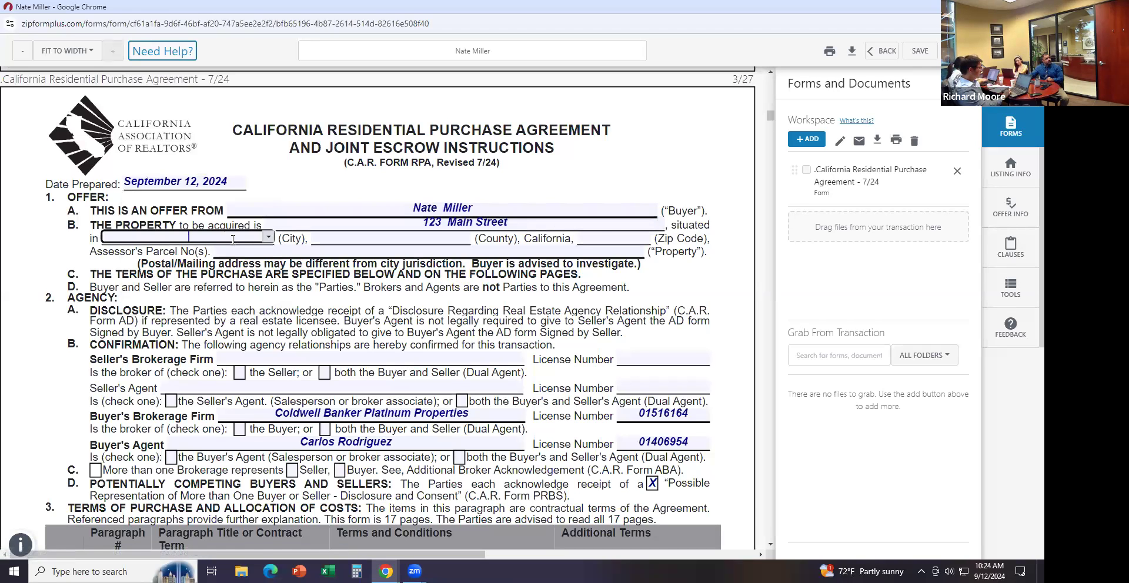
pyautogui.click(269, 236)
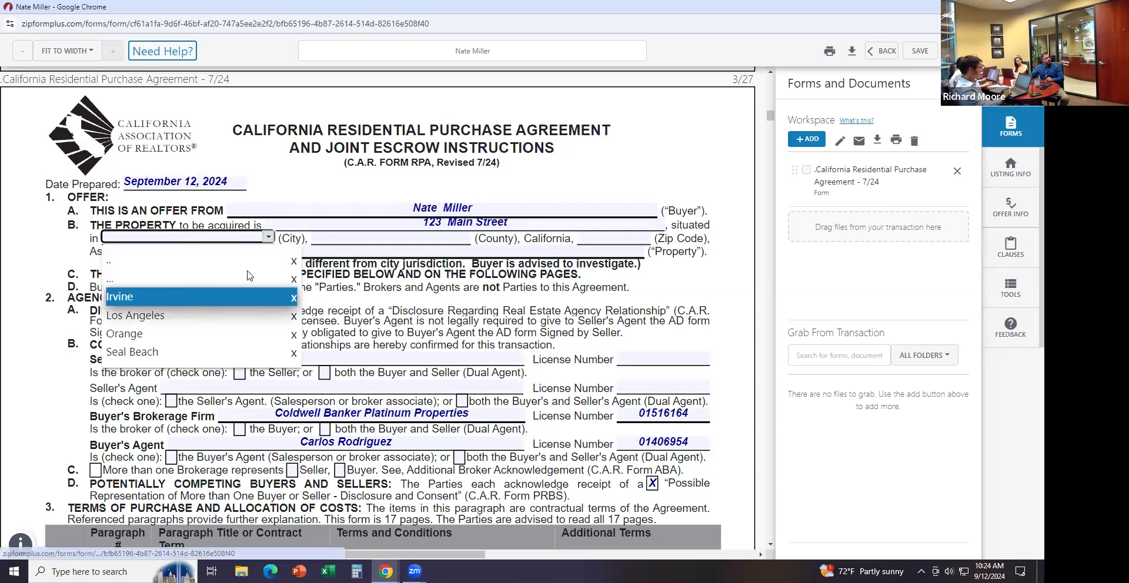
pyautogui.click(179, 297)
pyautogui.click(340, 235)
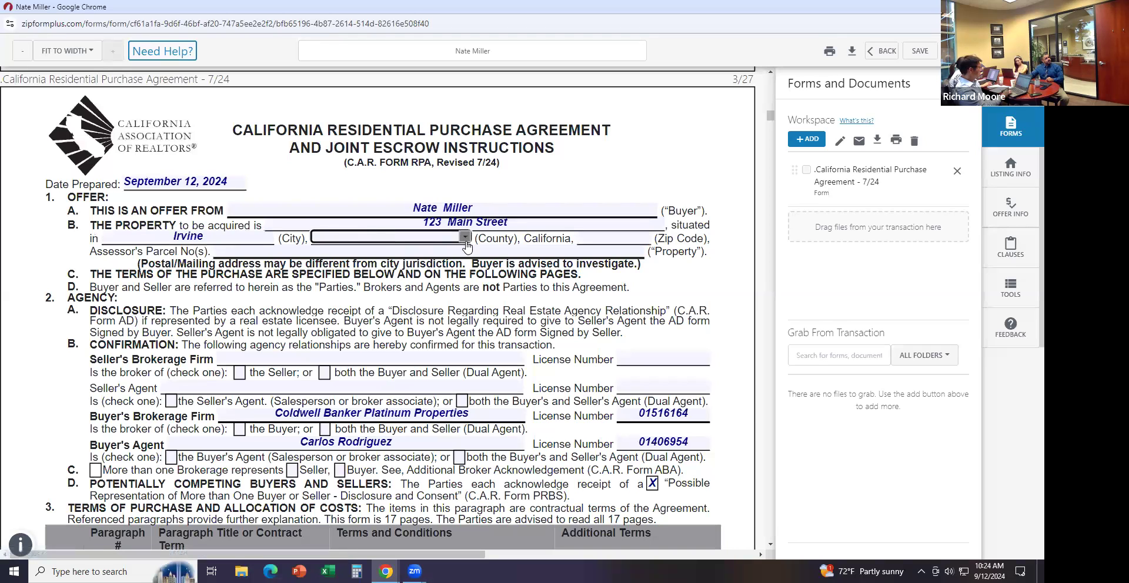
pyautogui.click(465, 237)
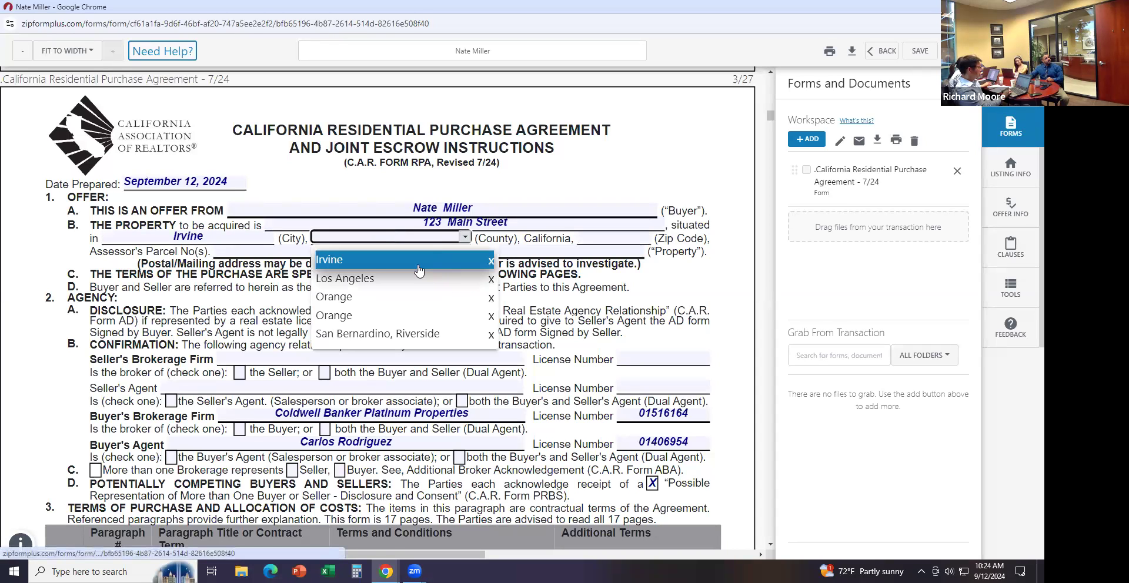
pyautogui.click(403, 297)
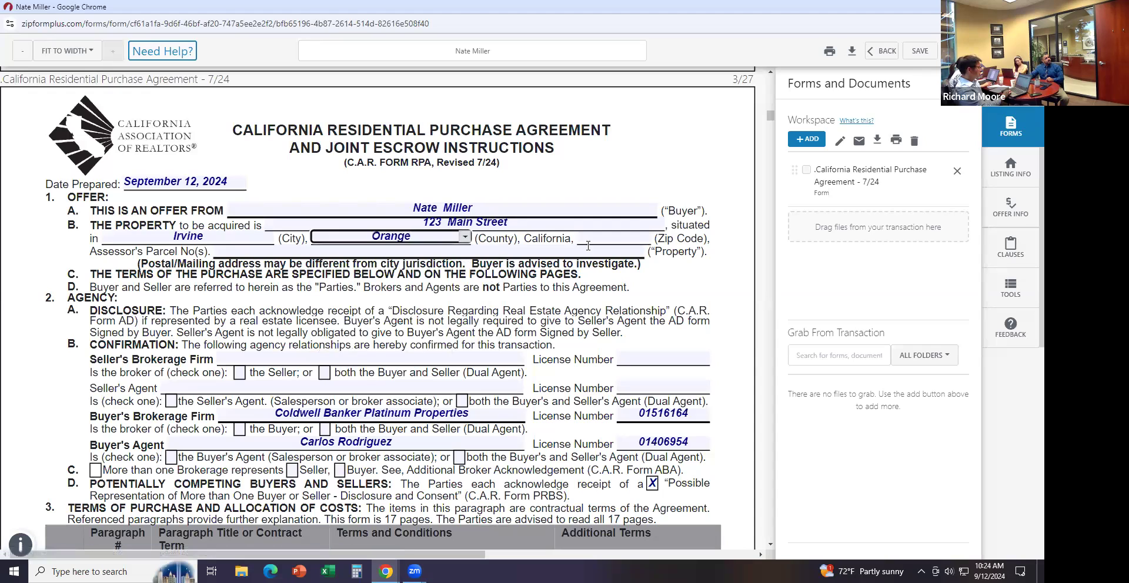
# Enter zip code 92606 and assessor's parcel number 123456789
pyautogui.click(625, 232)
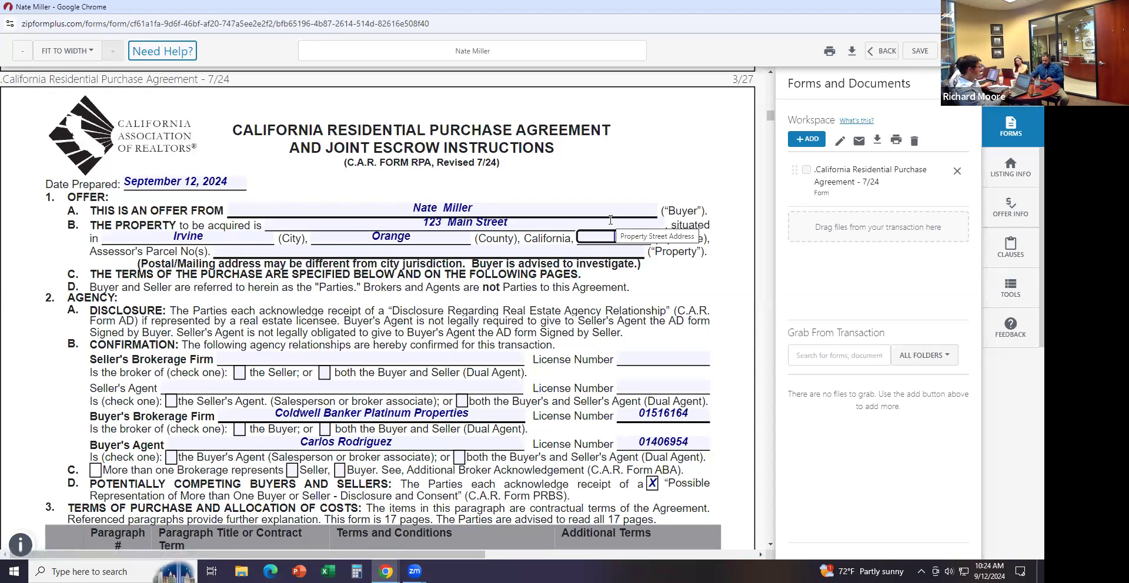
pyautogui.write('92606')
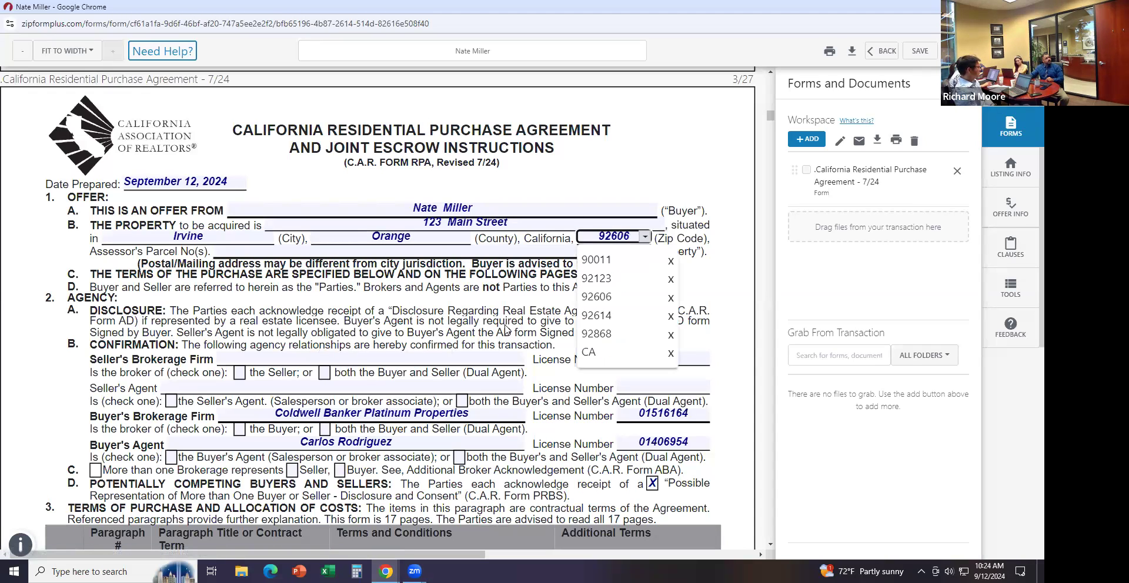
pyautogui.click(331, 276)
pyautogui.click(303, 250)
pyautogui.write('123456789')
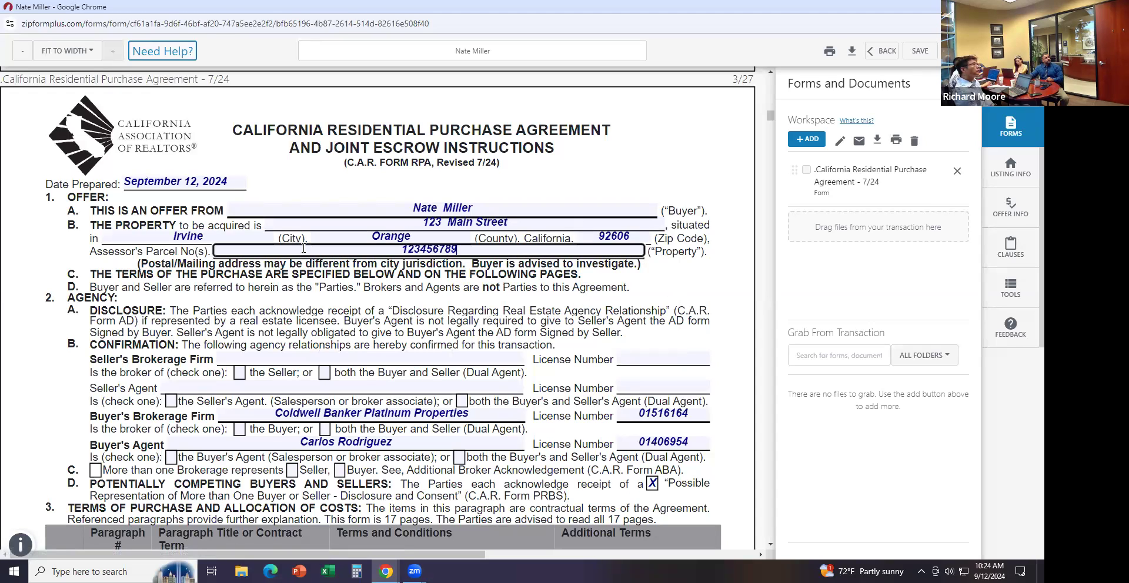
pyautogui.click(310, 297)
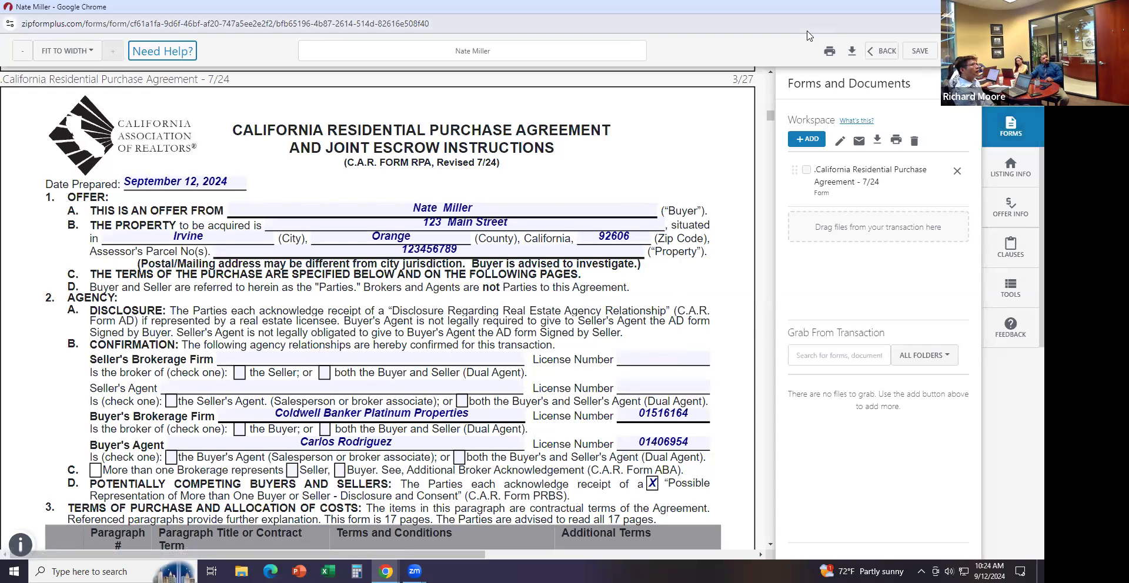
# Save the purchase agreement and create an Authentisign signing for it named 'RPA'
pyautogui.click(915, 53)
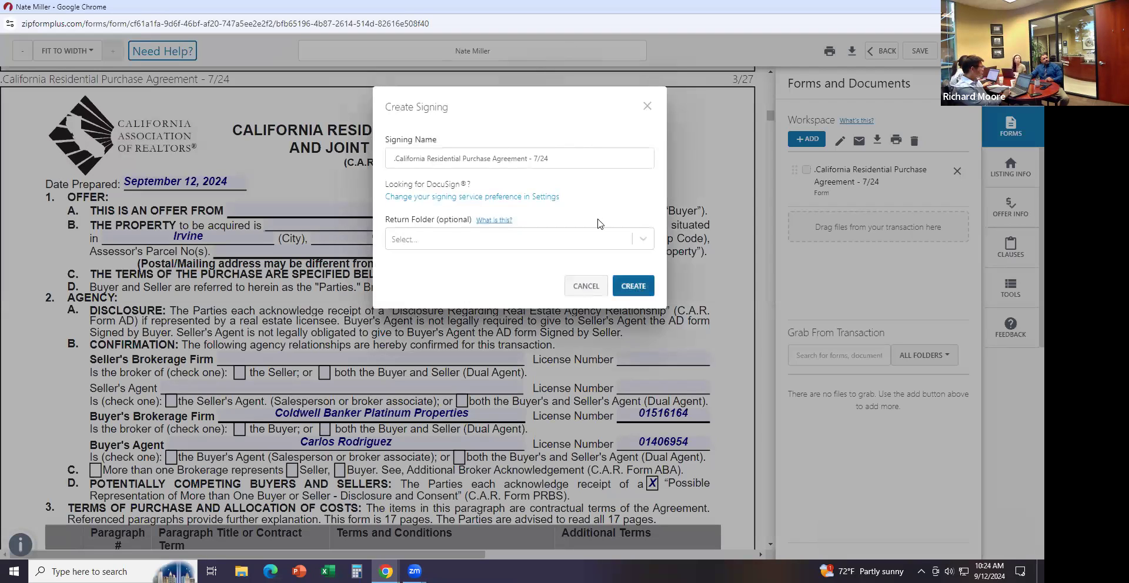
pyautogui.tripleClick(571, 159)
pyautogui.click(520, 127)
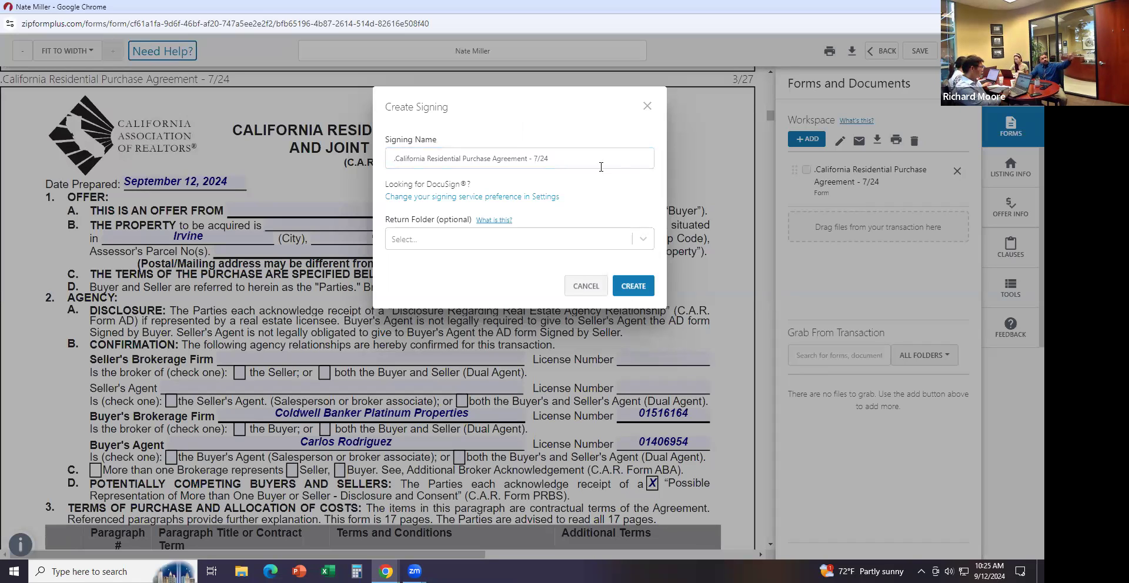
pyautogui.moveTo(590, 158); pyautogui.dragTo(371, 152)
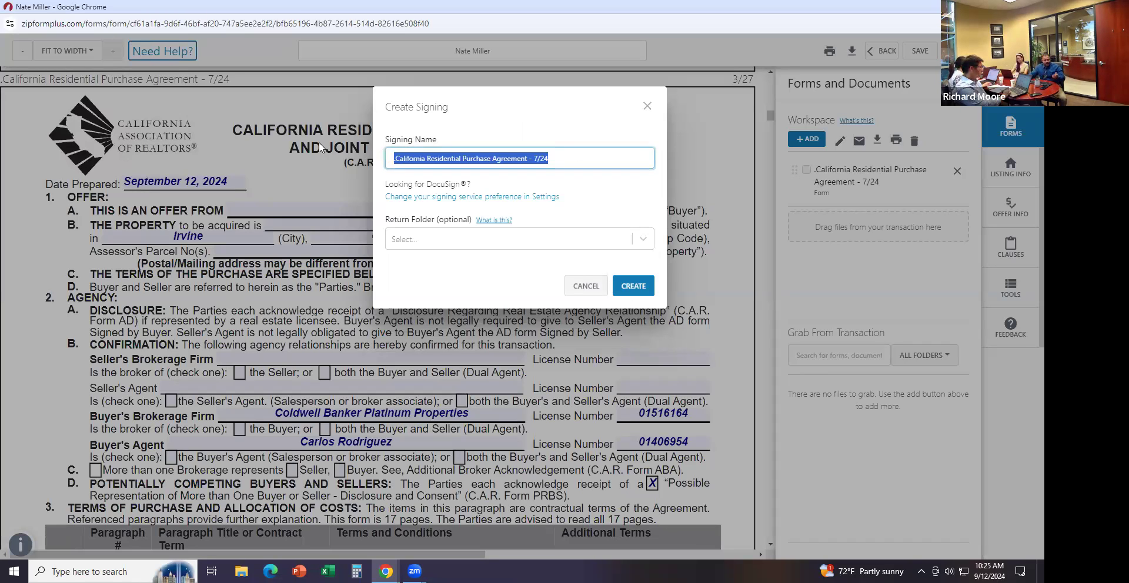
pyautogui.write('RPA')
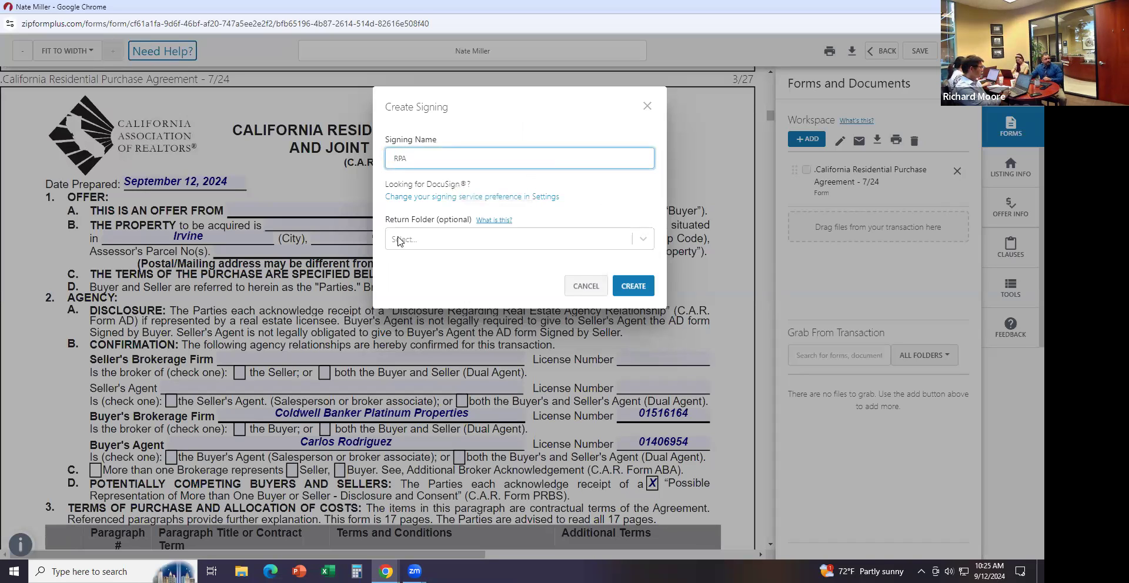
pyautogui.click(638, 294)
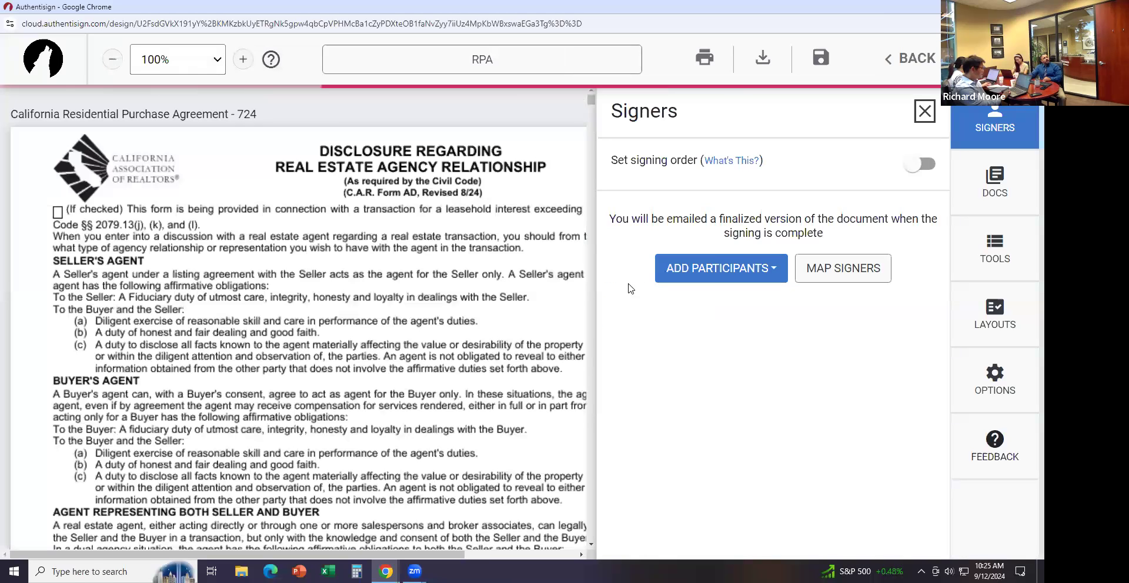
# Add the buyer and the selling agent from the transaction as signers
pyautogui.click(740, 271)
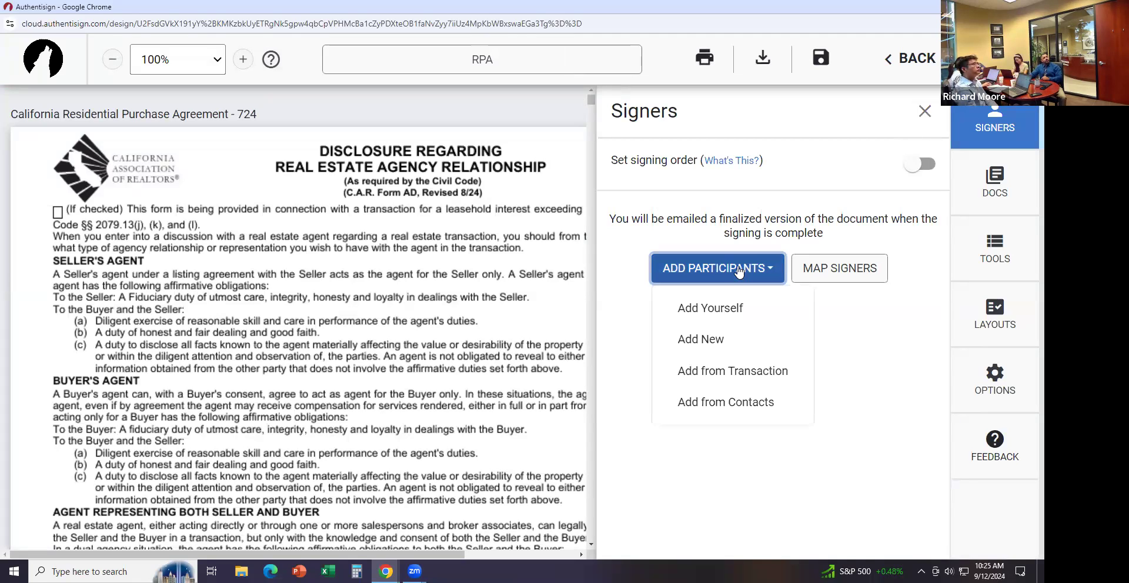
pyautogui.click(729, 370)
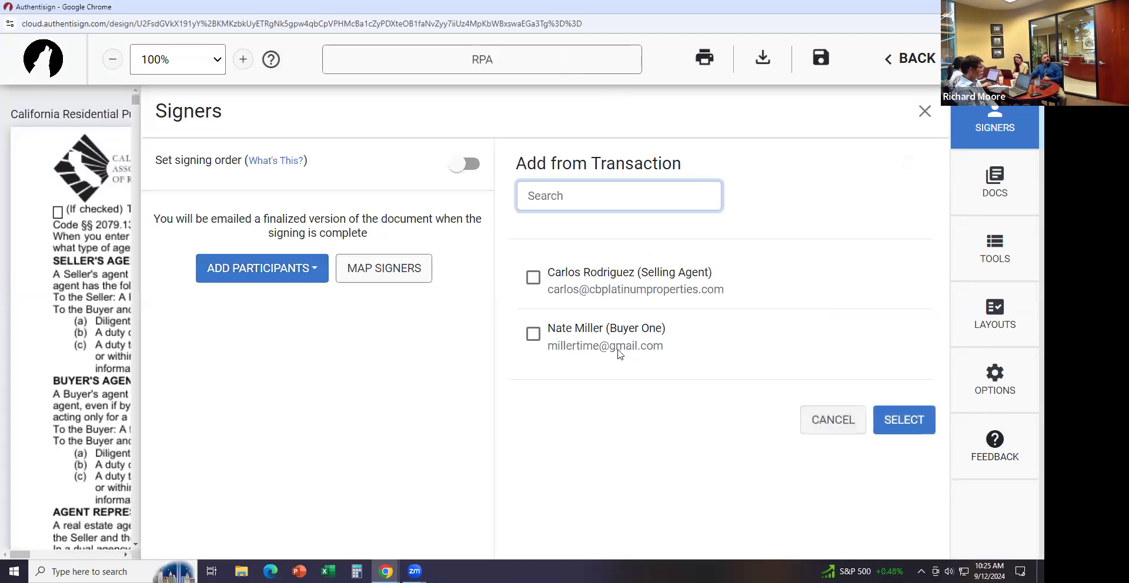
pyautogui.click(532, 334)
pyautogui.click(533, 275)
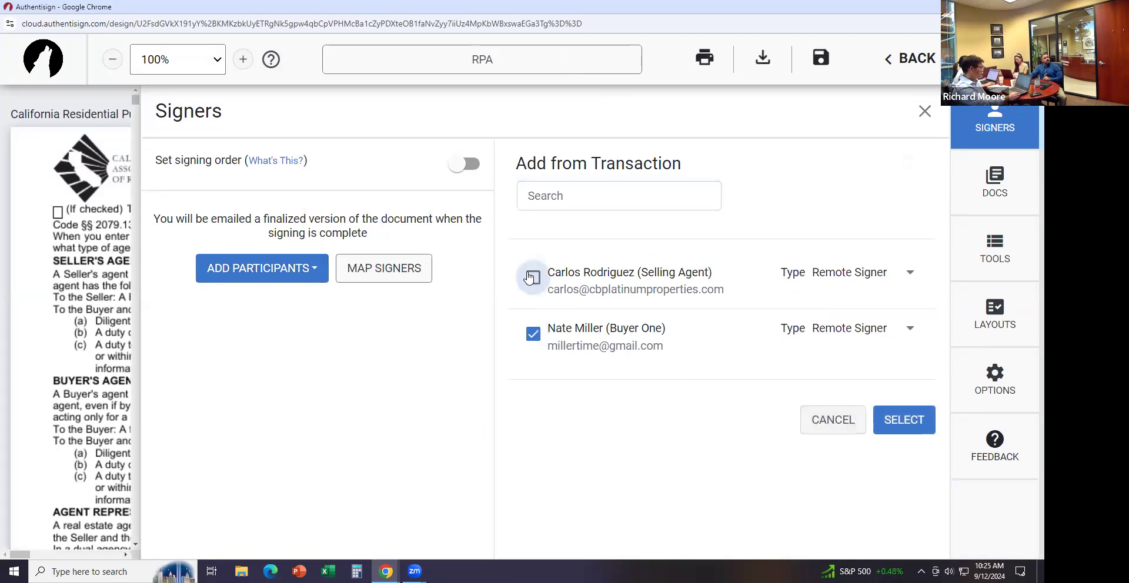
pyautogui.click(904, 421)
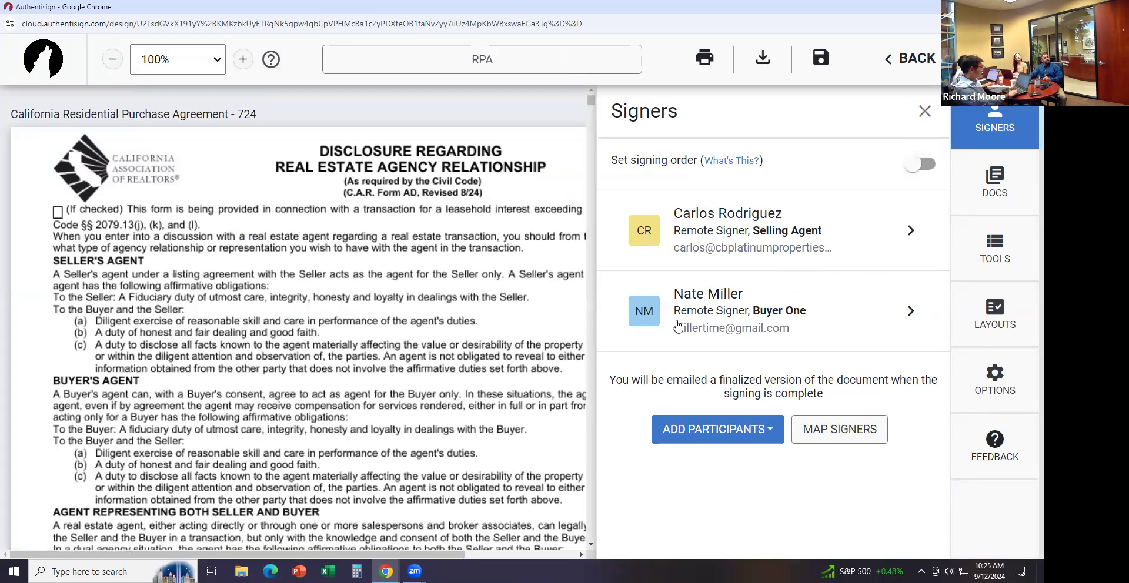
# Turn on signing order with the buyer signing first, ahead of the selling agent
pyautogui.click(921, 164)
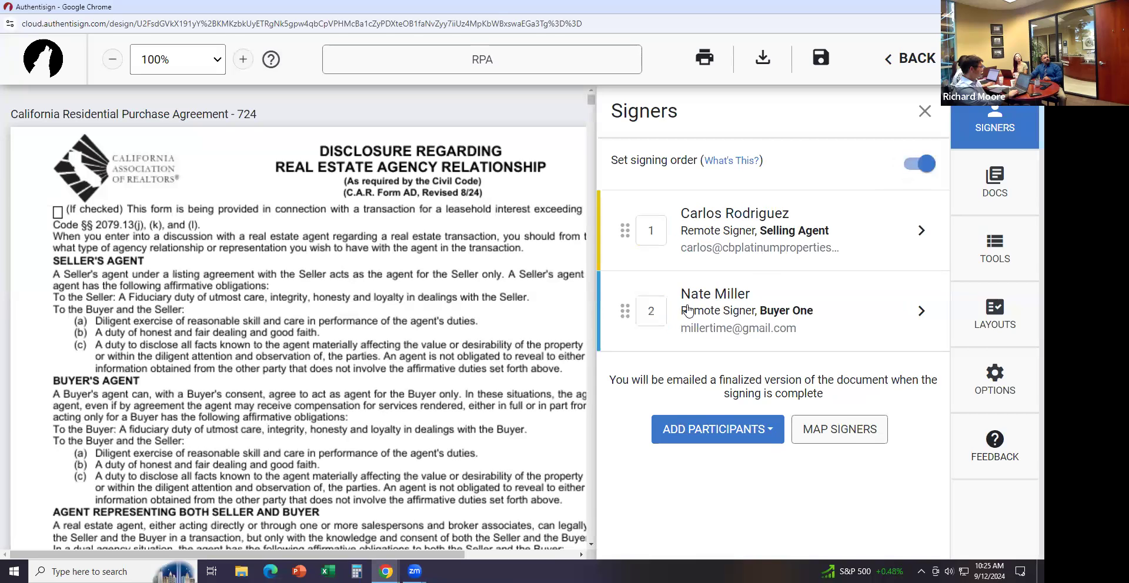
pyautogui.moveTo(617, 319); pyautogui.dragTo(624, 222)
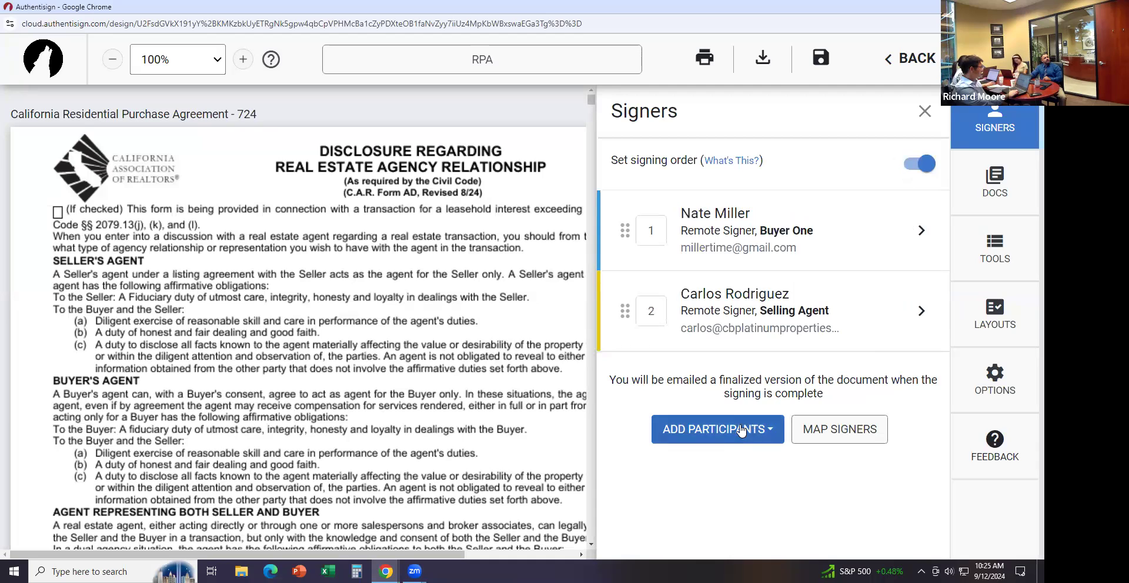
pyautogui.click(924, 111)
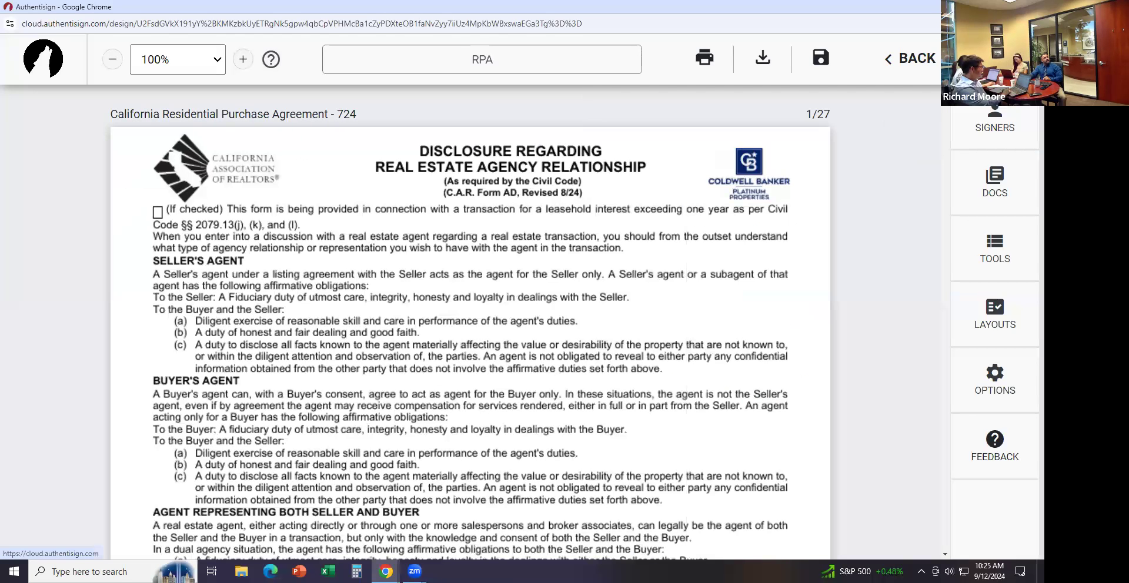
# Review the document and check the settings of the buyer's NM initials field
pyautogui.scroll(-7, 470, 323)
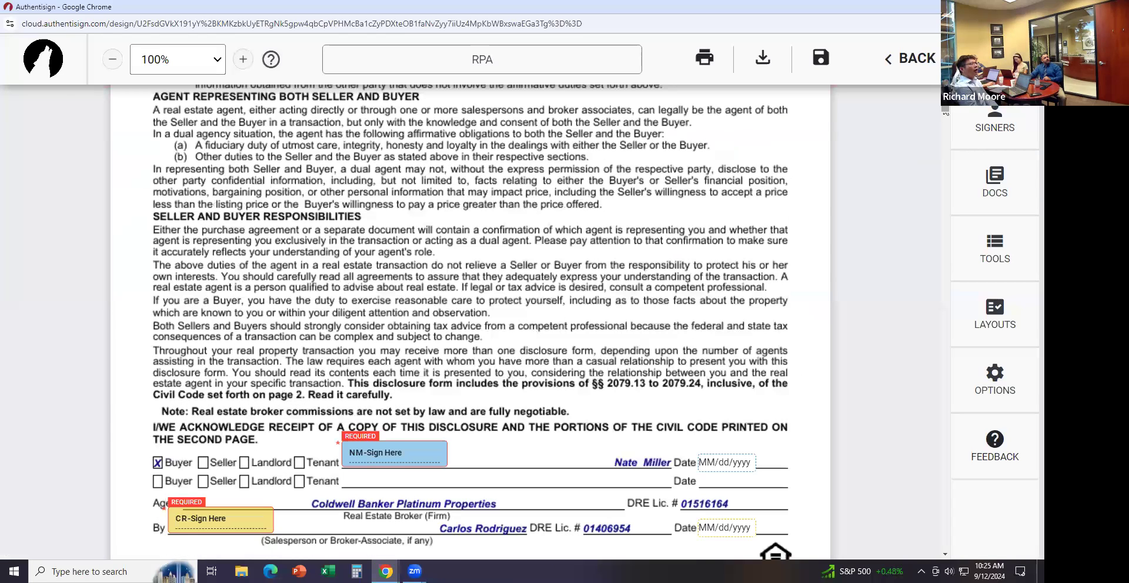
pyautogui.scroll(-4, 945, 115)
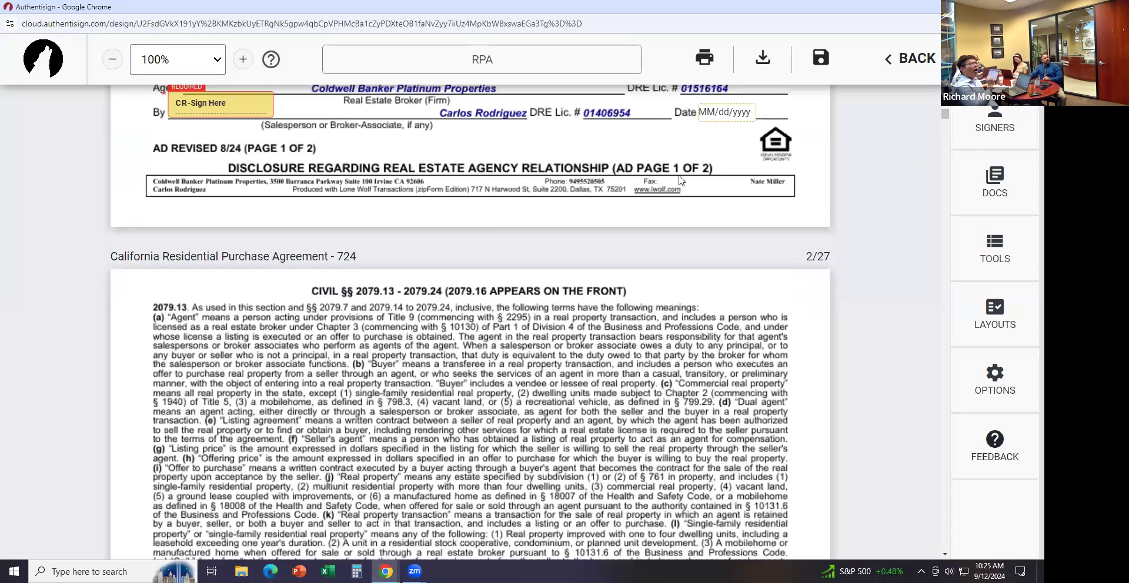
pyautogui.scroll(-1, 450, 250)
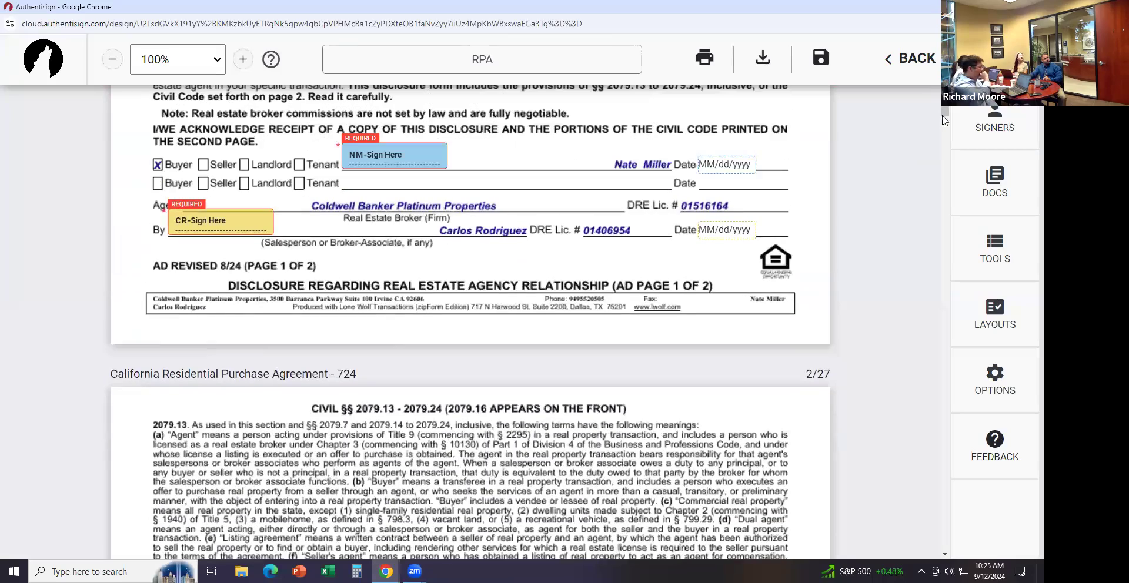
pyautogui.moveTo(948, 119); pyautogui.dragTo(935, 376)
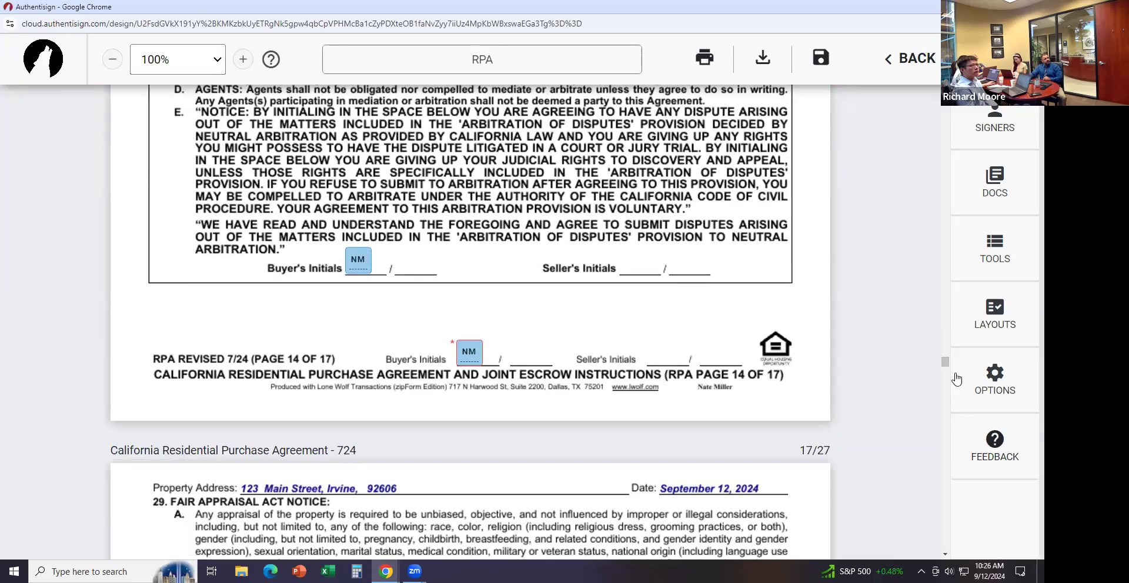
pyautogui.scroll(6, 943, 357)
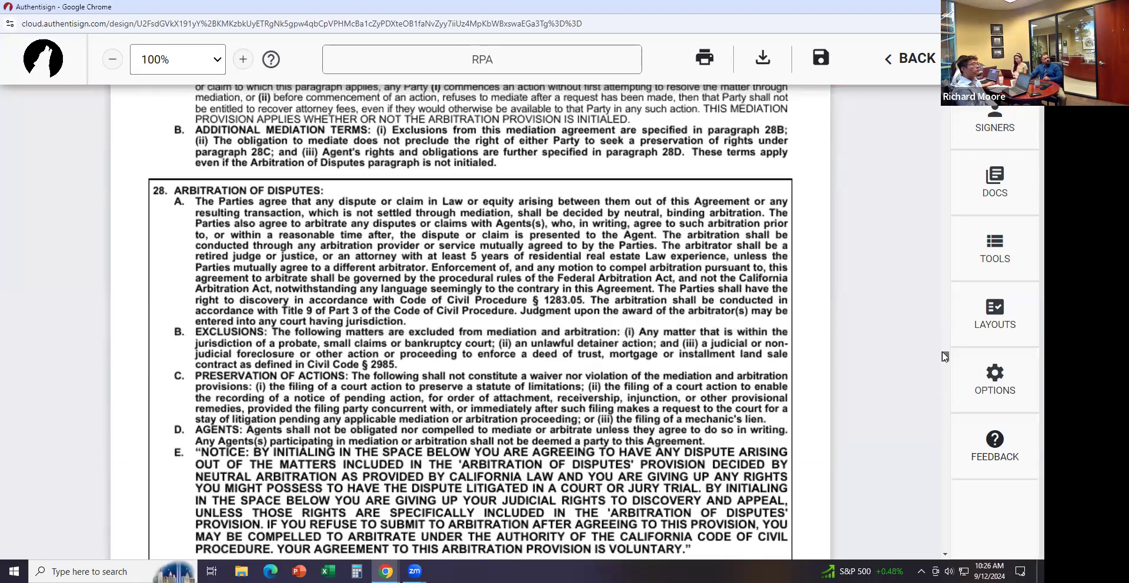
pyautogui.scroll(7, 944, 352)
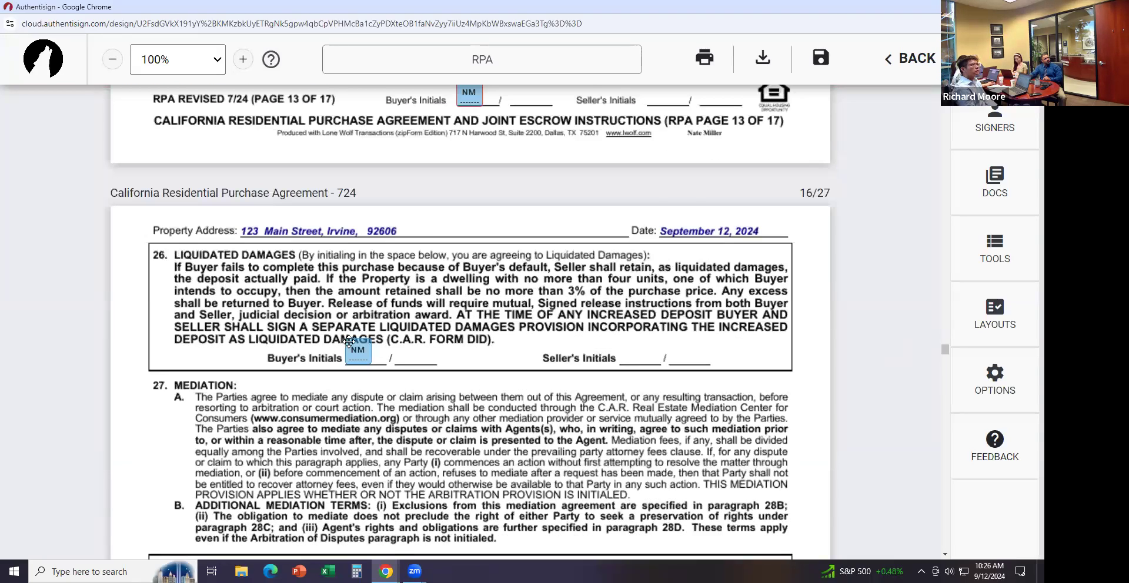
pyautogui.click(352, 350)
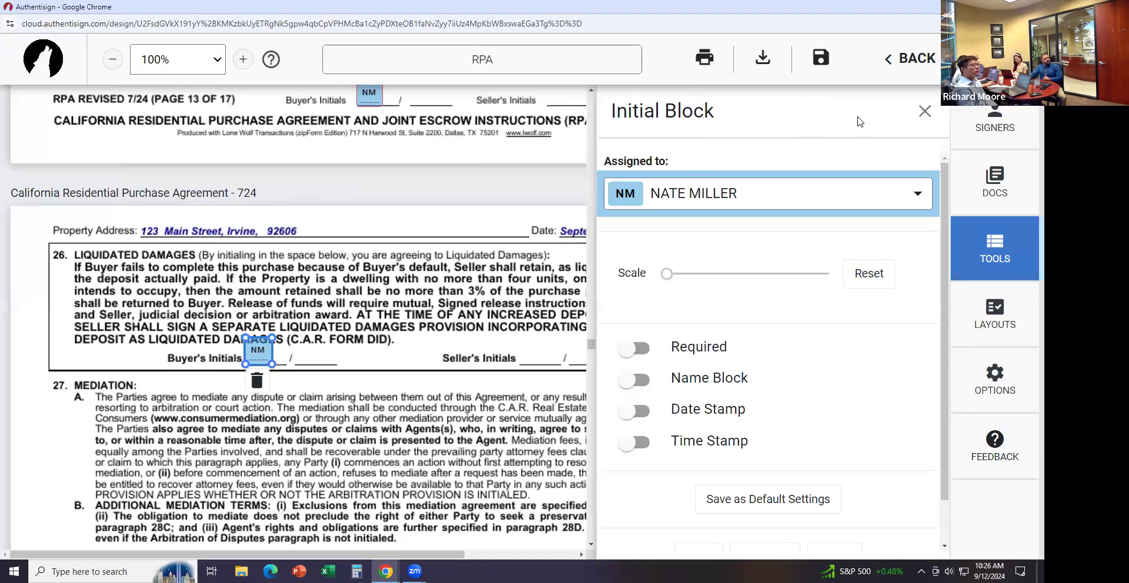
pyautogui.click(923, 112)
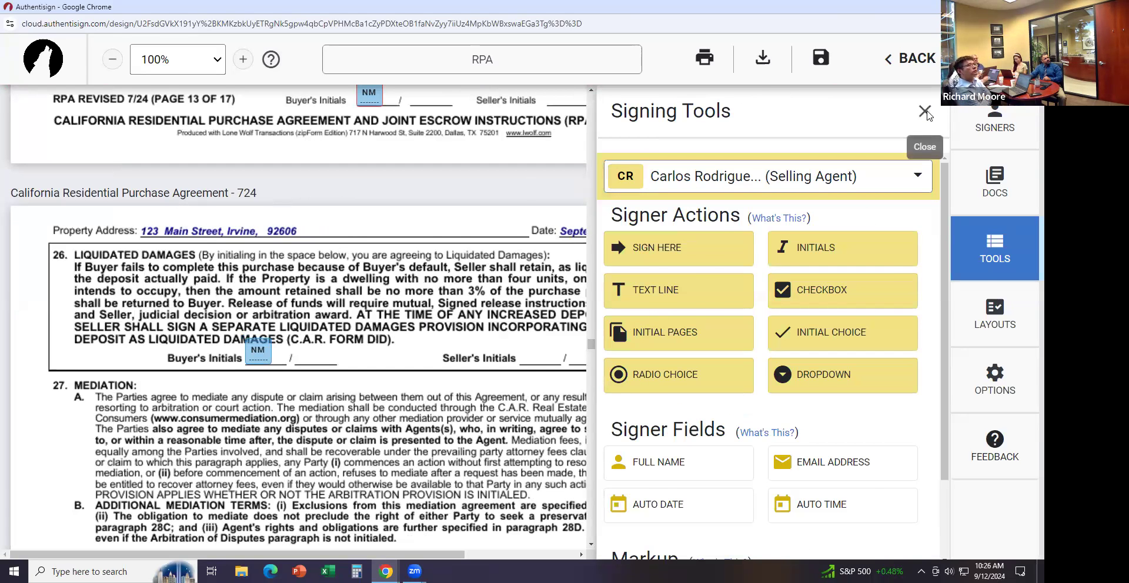
pyautogui.click(925, 111)
# Shift the selling agent's CR-Sign Here field on page 19 slightly right, then close Finalize Signing Setup
pyautogui.moveTo(946, 353); pyautogui.dragTo(947, 401)
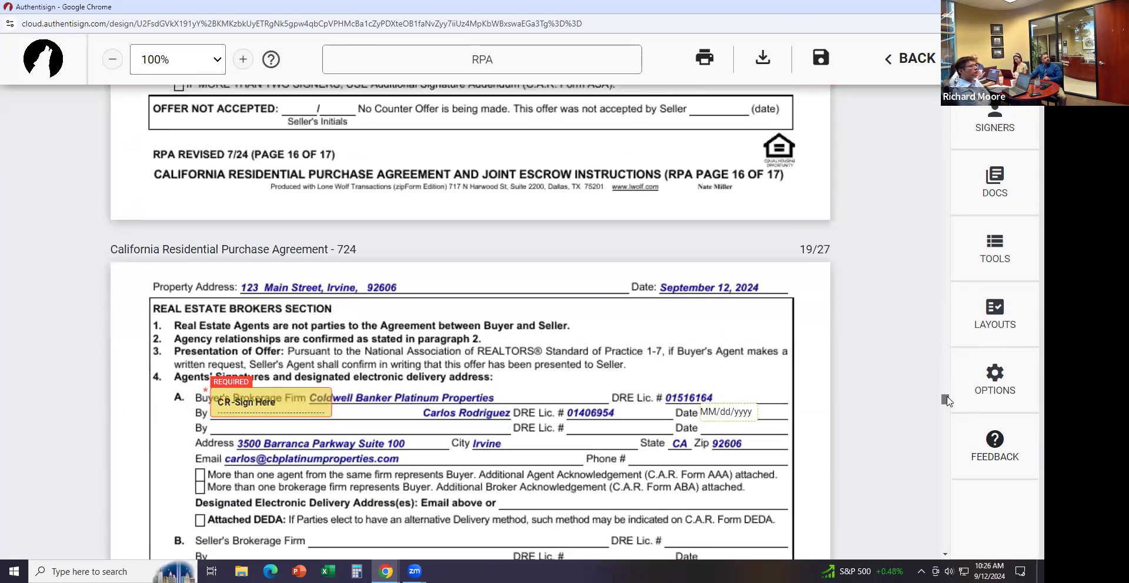
pyautogui.scroll(-2, 946, 401)
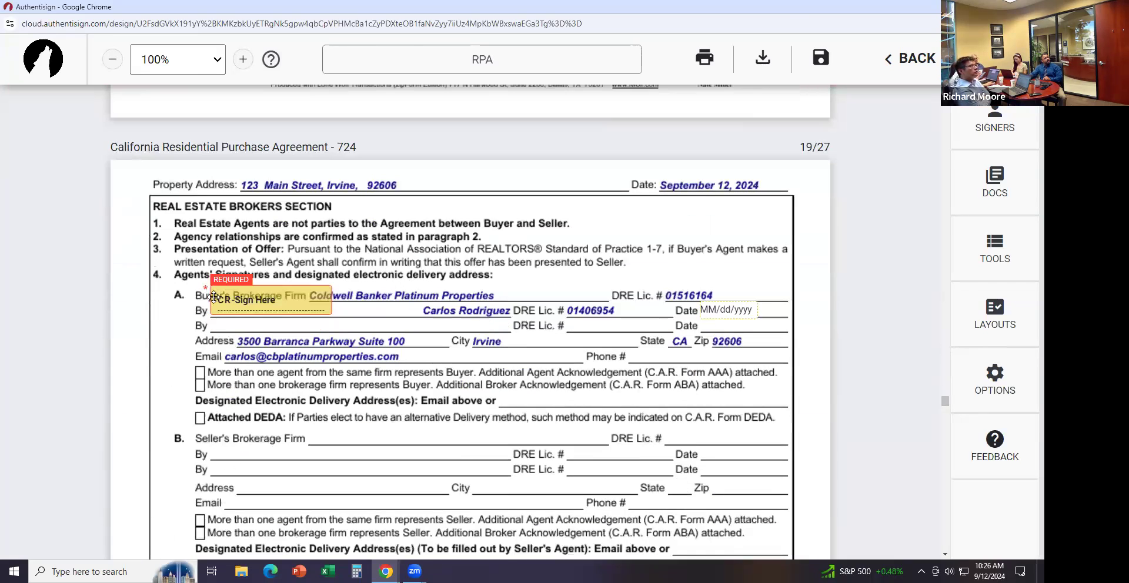
pyautogui.moveTo(247, 293); pyautogui.dragTo(279, 301)
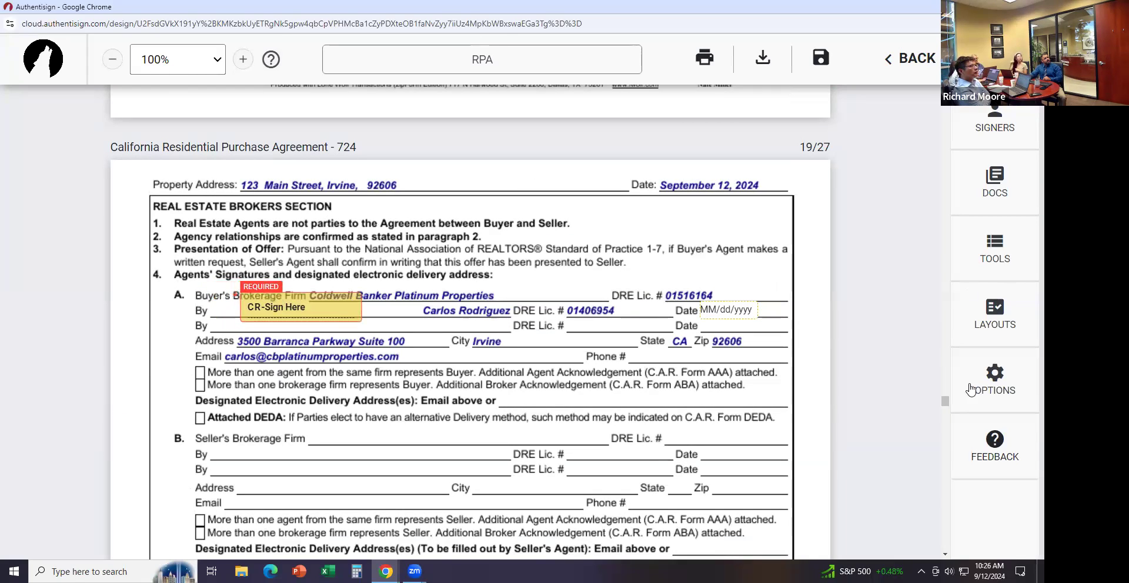
pyautogui.moveTo(947, 401); pyautogui.dragTo(947, 555)
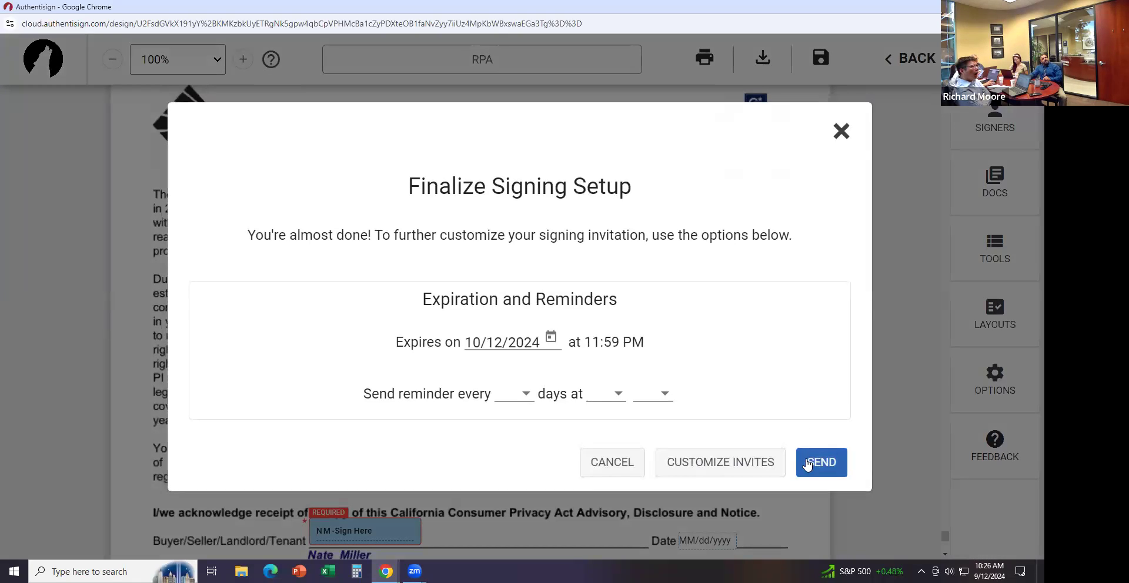
pyautogui.click(841, 130)
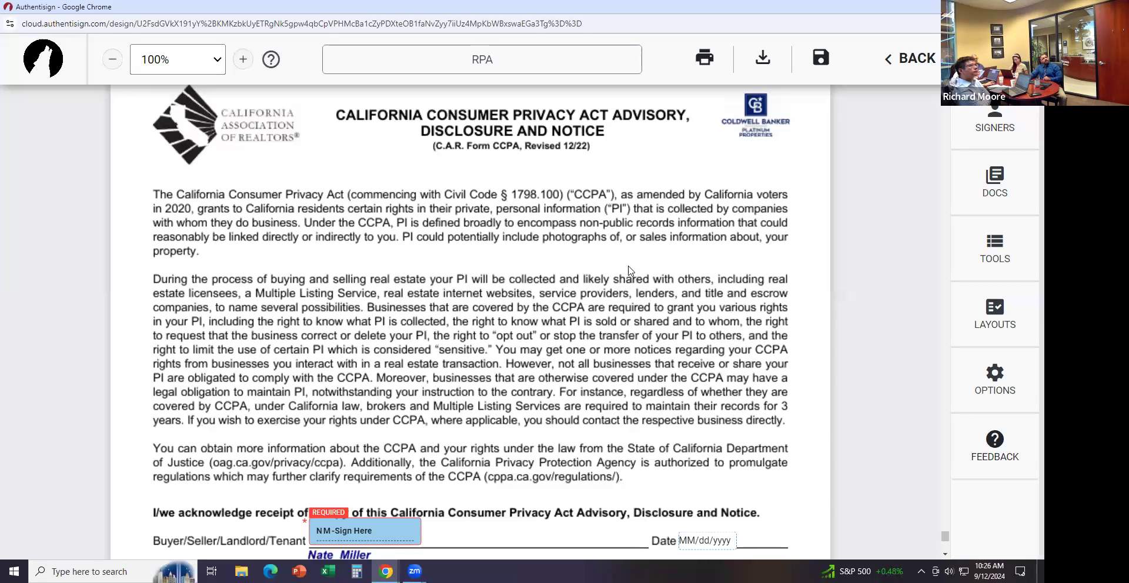
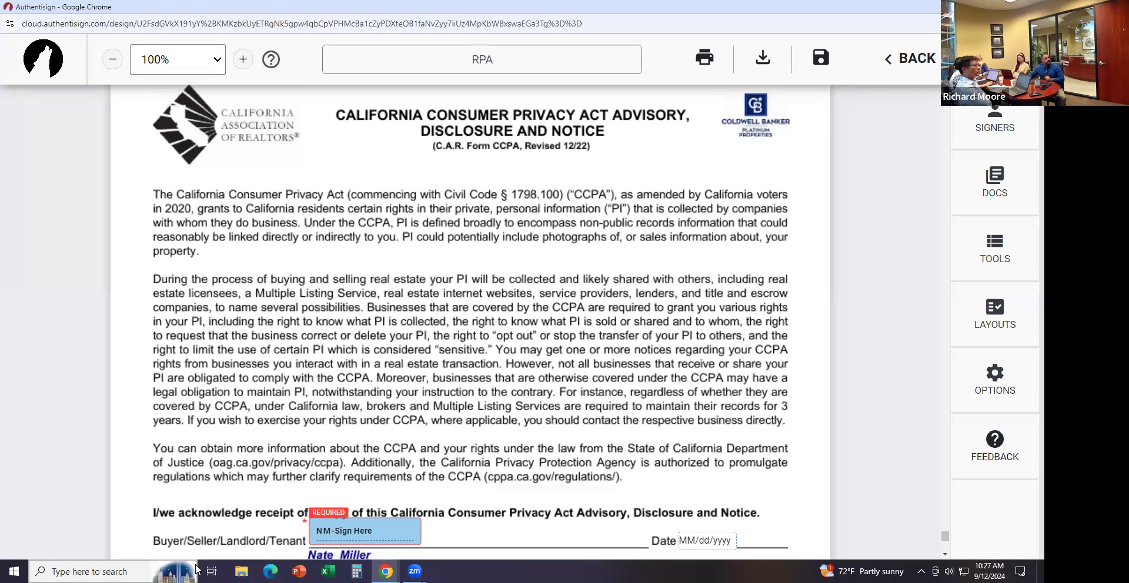
# Locate the Buyer Representation PDF in Downloads, then exit the signing editor without saving
pyautogui.click(246, 570)
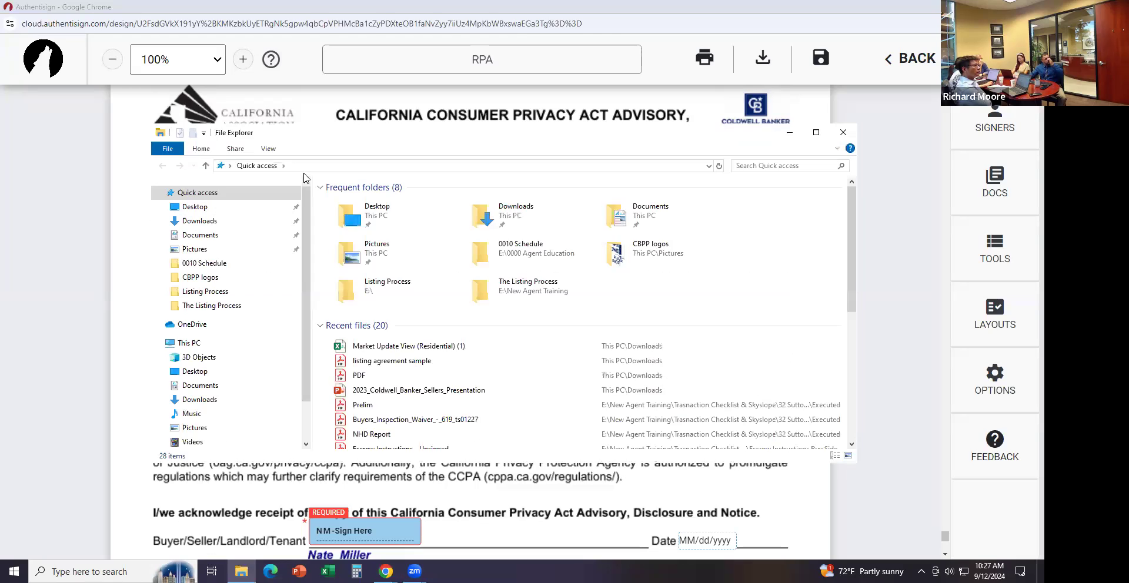
pyautogui.click(205, 234)
pyautogui.click(200, 222)
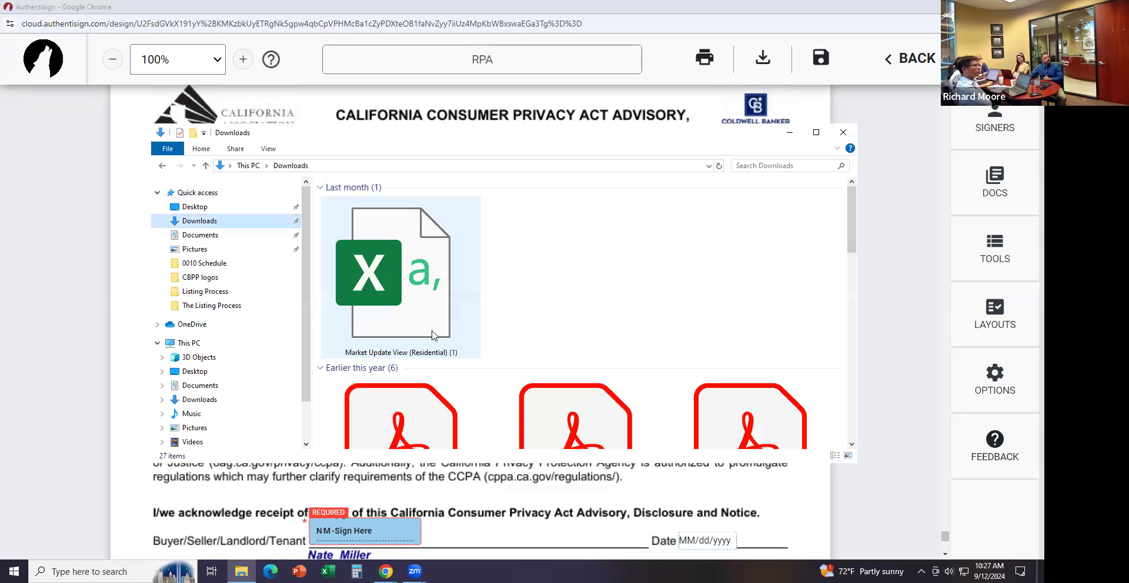
pyautogui.scroll(-2, 459, 384)
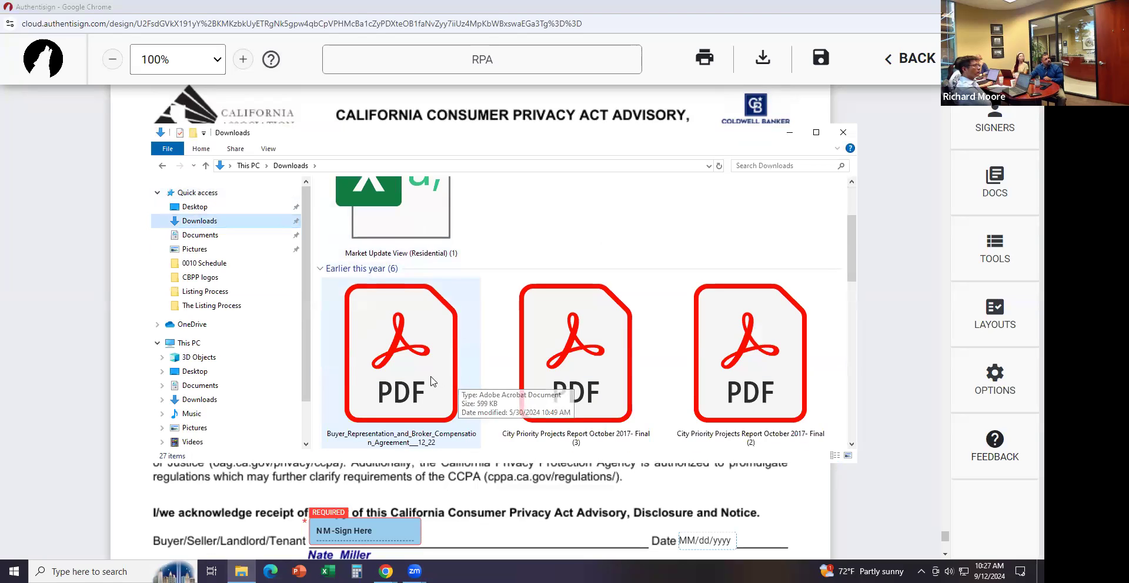
pyautogui.scroll(-3, 586, 356)
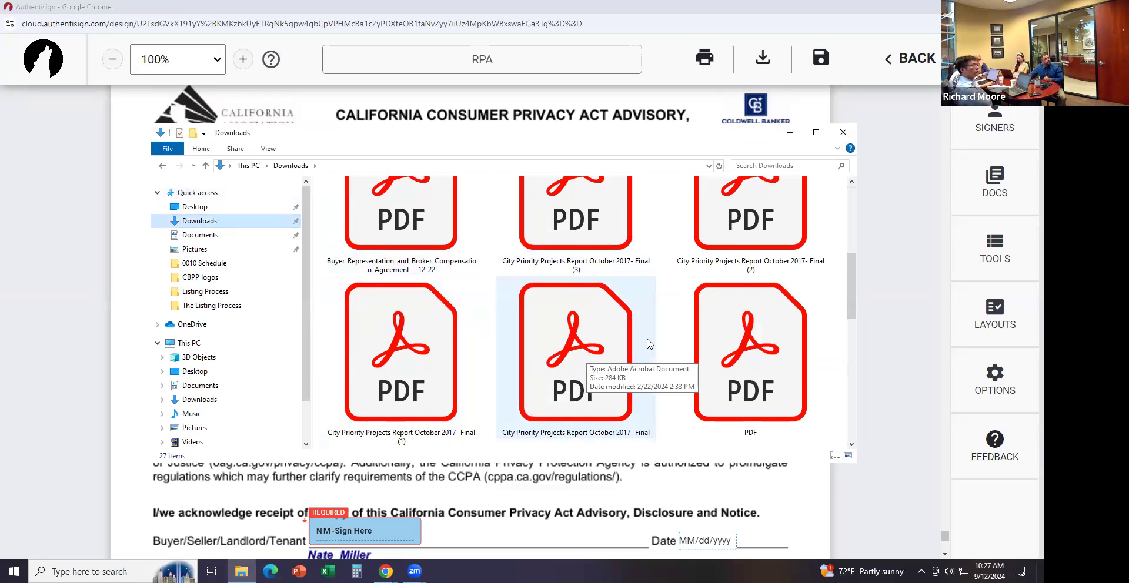
pyautogui.scroll(3, 649, 344)
pyautogui.click(347, 254)
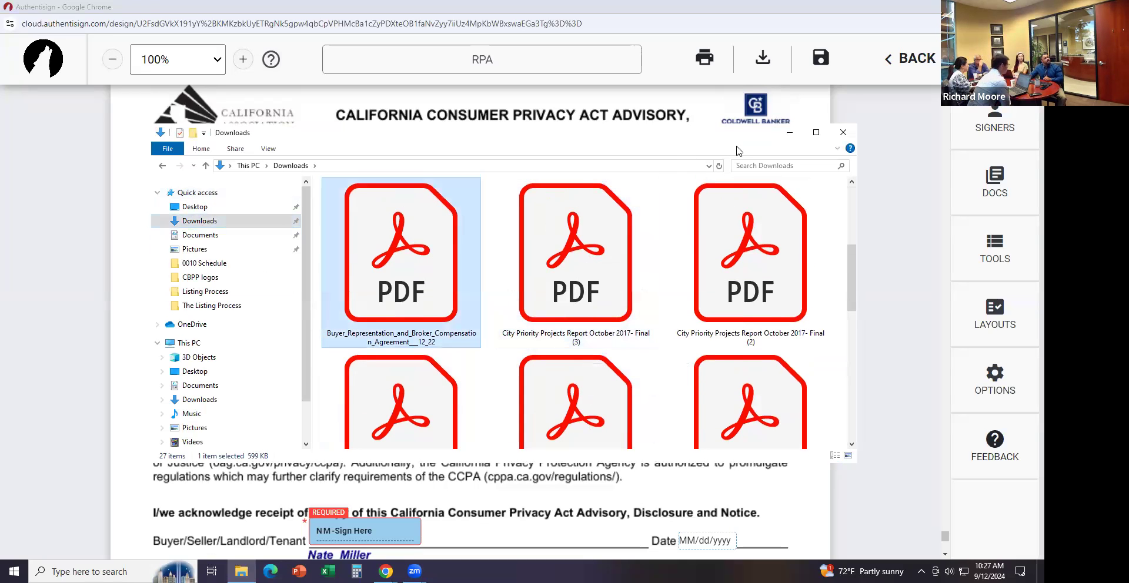
pyautogui.click(843, 132)
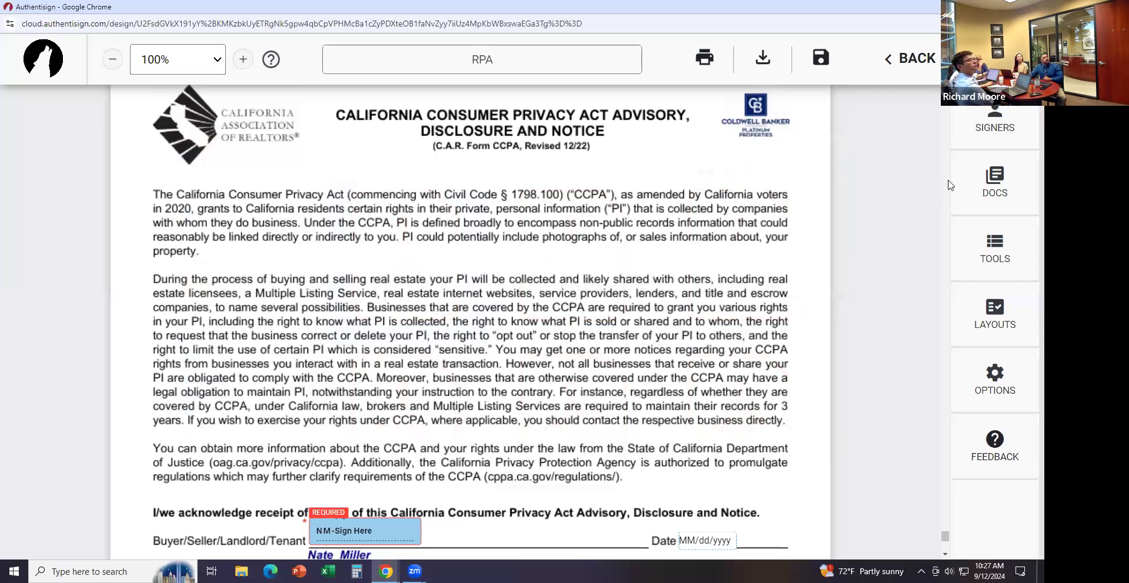
pyautogui.click(913, 61)
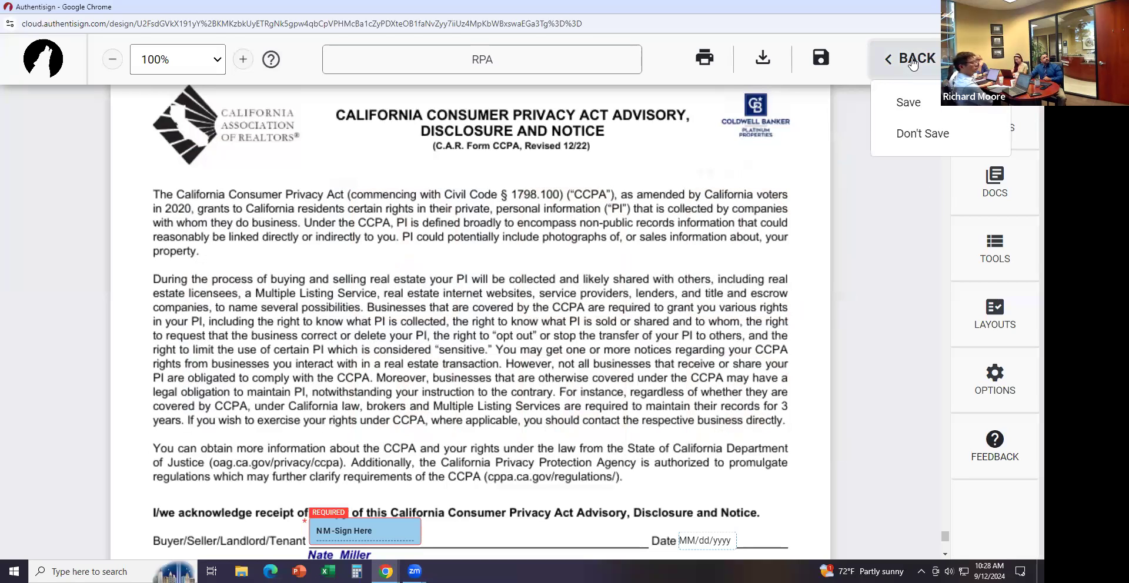
pyautogui.click(912, 121)
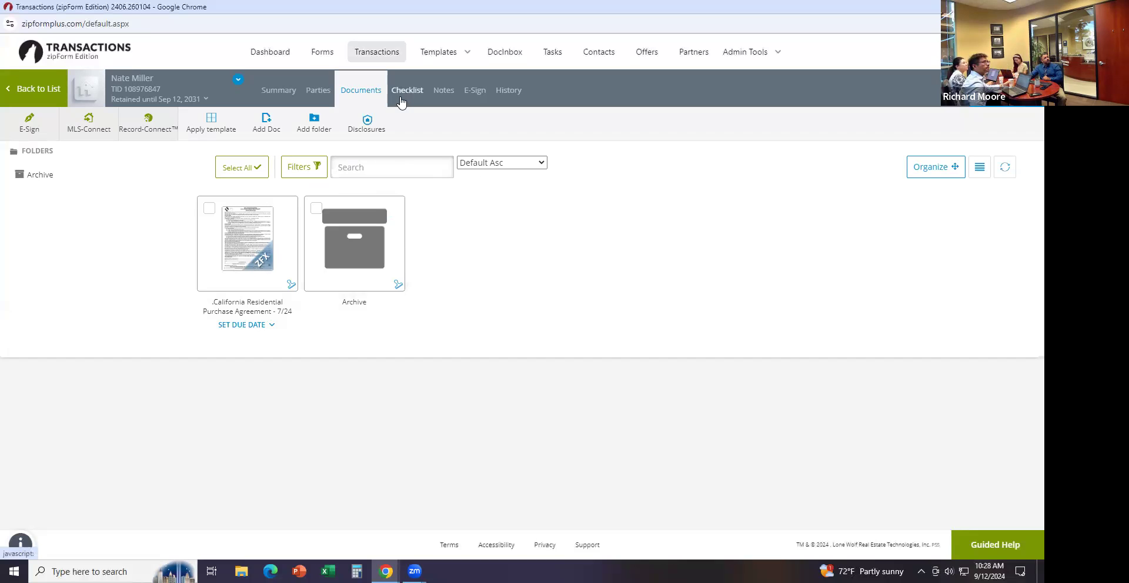
# Upload the Buyer Representation PDF from the computer into the transaction's documents and open it
pyautogui.click(266, 130)
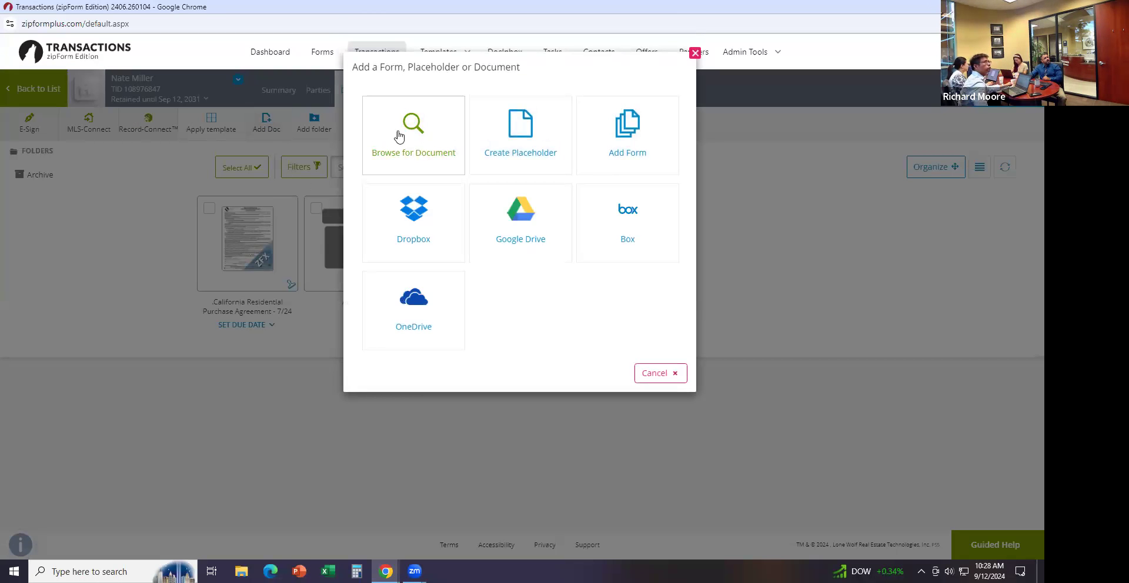
pyautogui.click(415, 126)
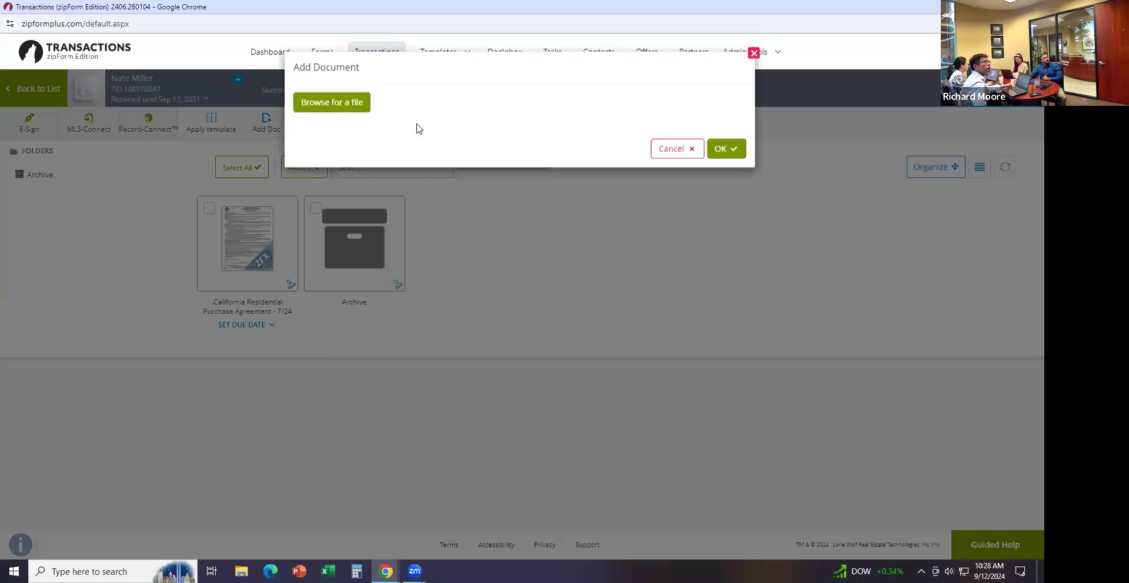
pyautogui.click(334, 103)
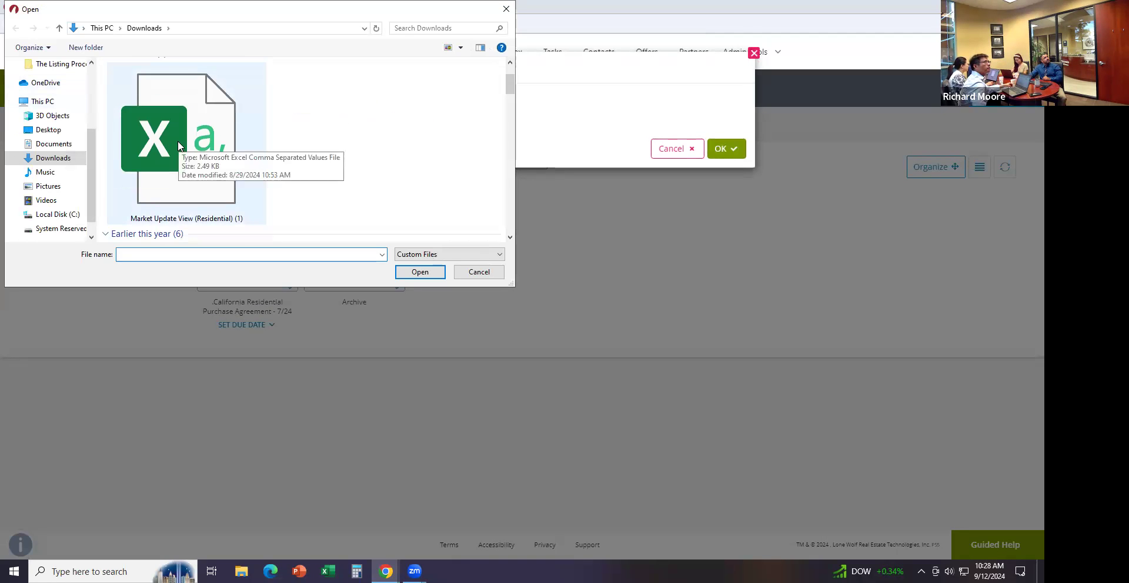
pyautogui.click(509, 237)
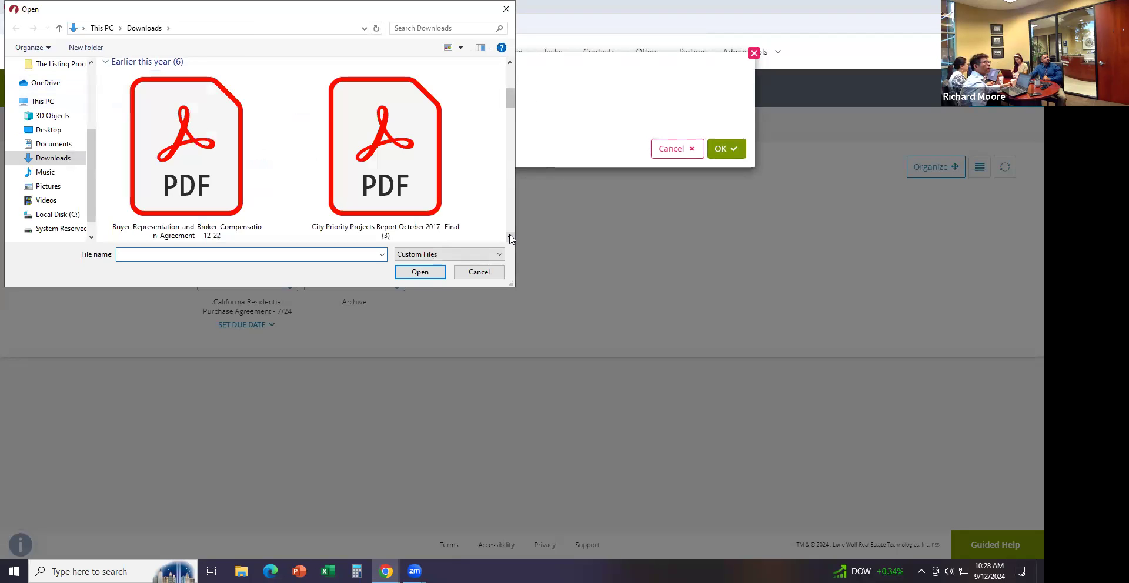
pyautogui.click(208, 203)
pyautogui.click(419, 274)
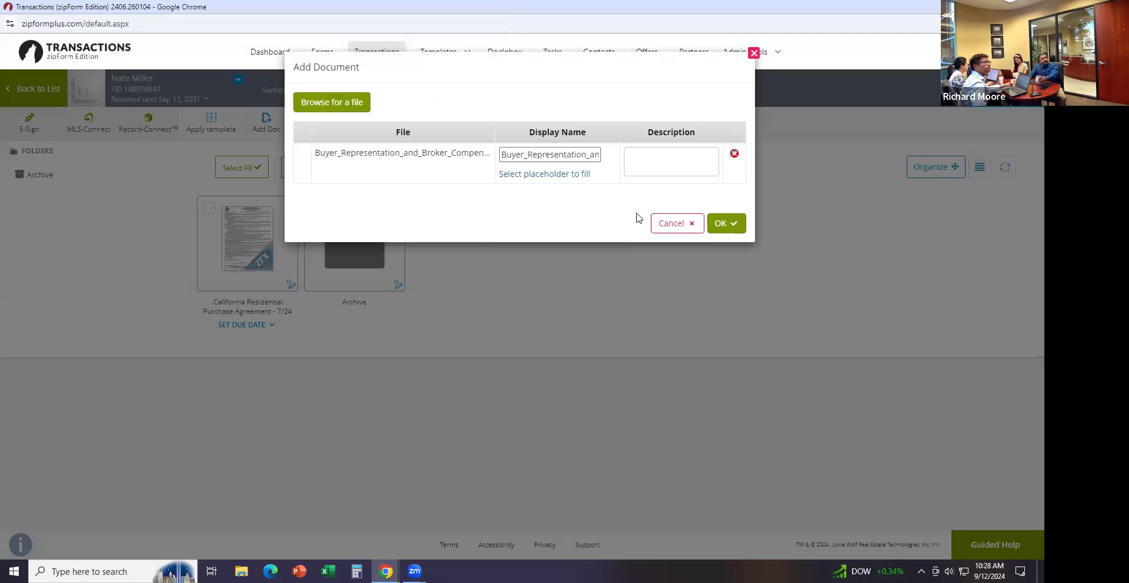
pyautogui.click(718, 230)
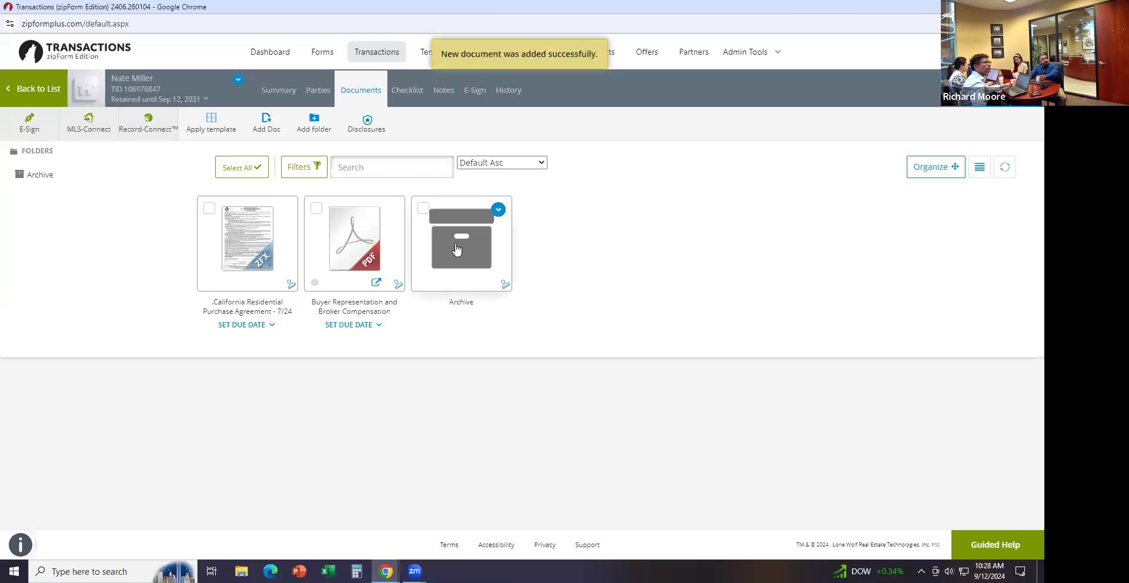
pyautogui.click(364, 231)
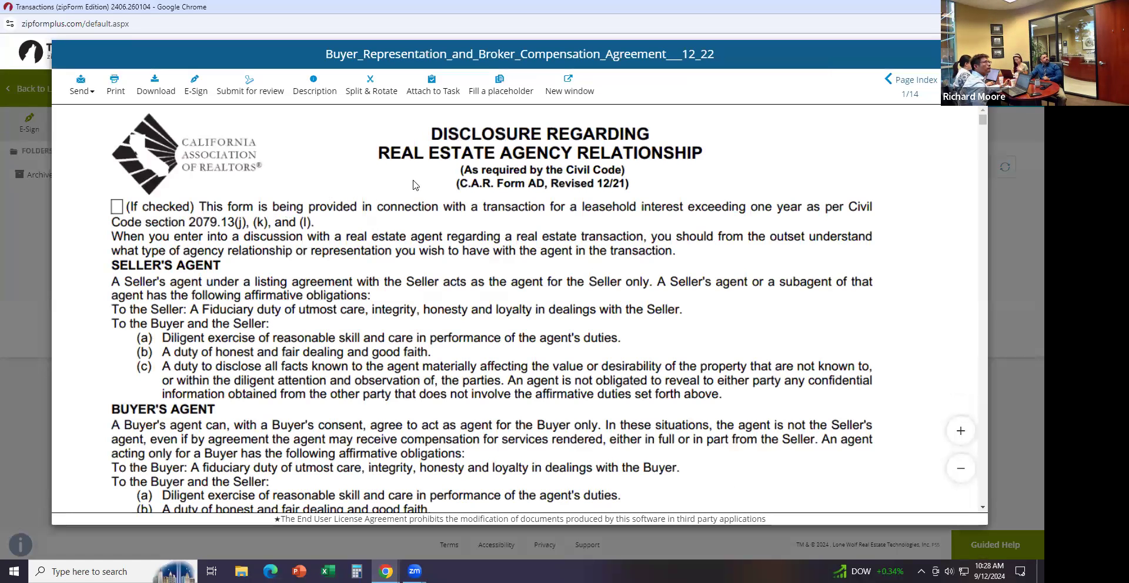
# Create an e-signing for the Buyer Representation agreement under its default signing name
pyautogui.click(198, 92)
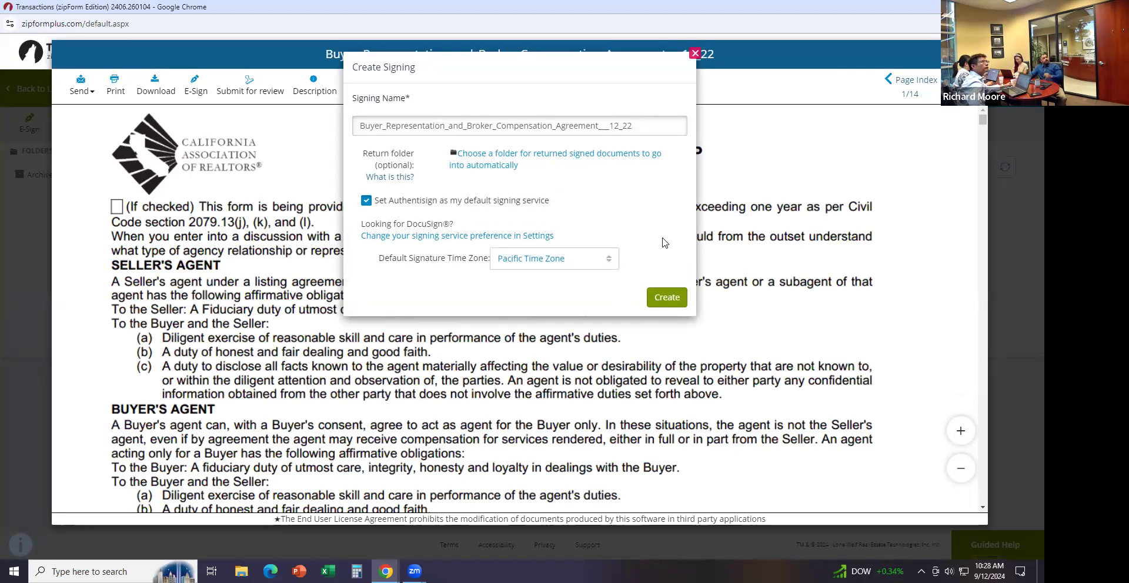
pyautogui.click(667, 297)
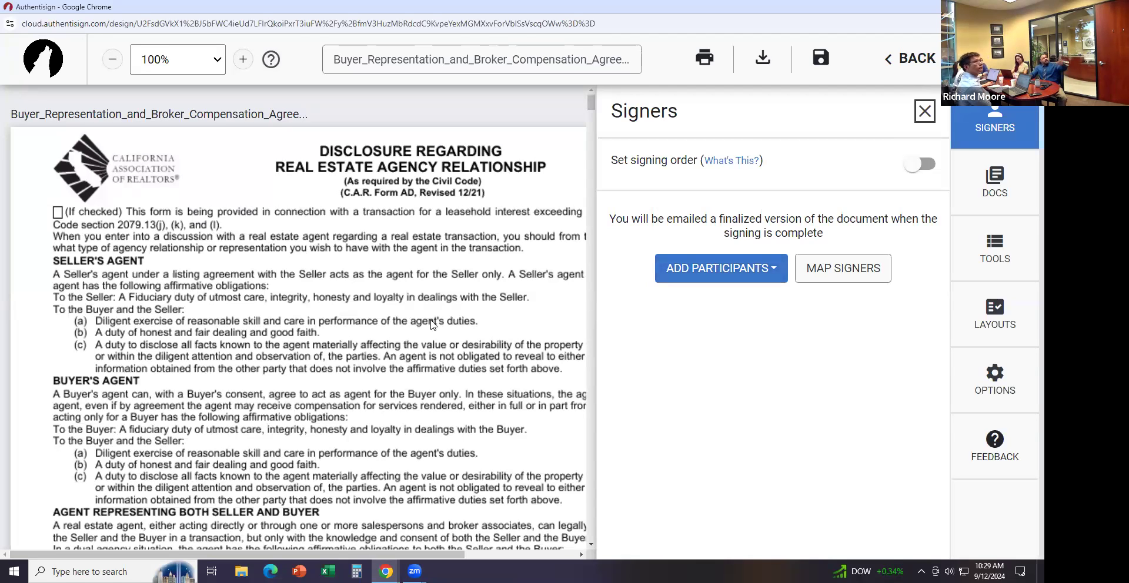
# Add the selling agent and buyer from the transaction as signers, then dismiss the layout mapping prompt
pyautogui.click(714, 271)
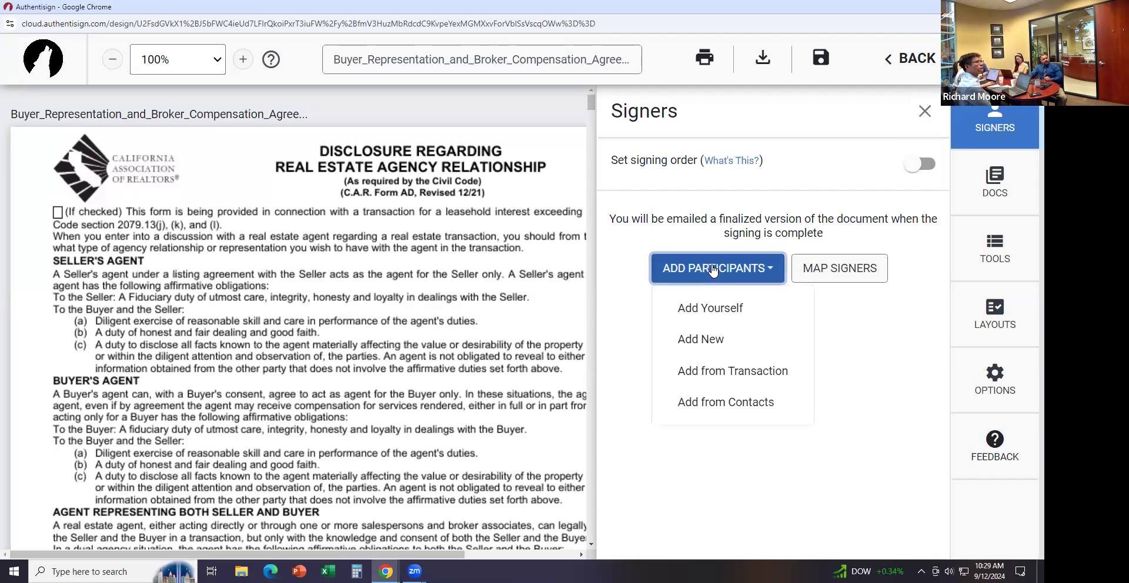
pyautogui.click(704, 370)
pyautogui.click(529, 270)
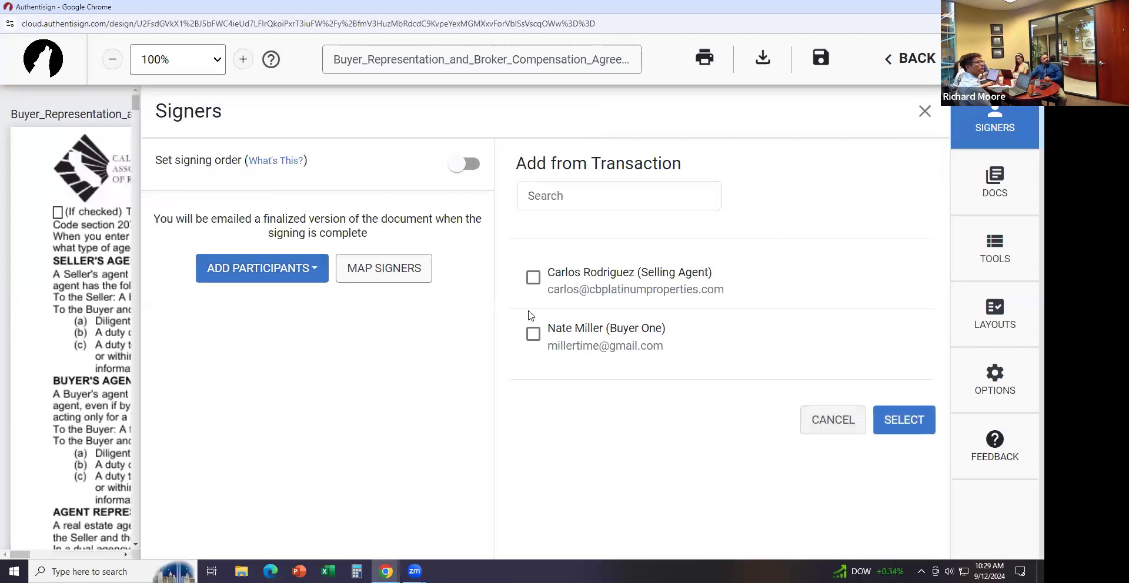
pyautogui.click(533, 334)
pyautogui.click(533, 277)
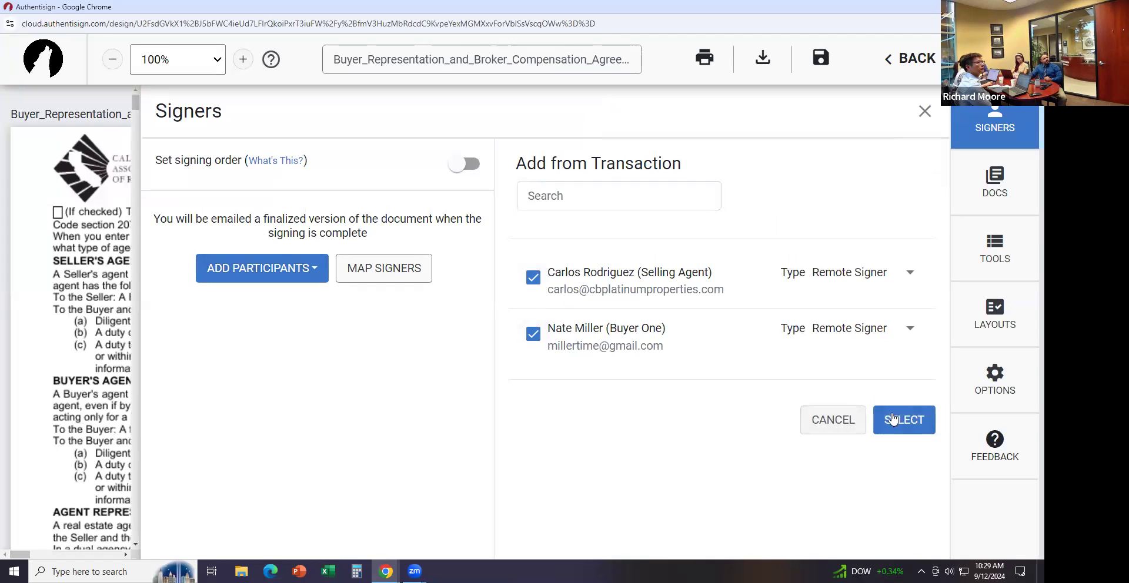
pyautogui.click(889, 411)
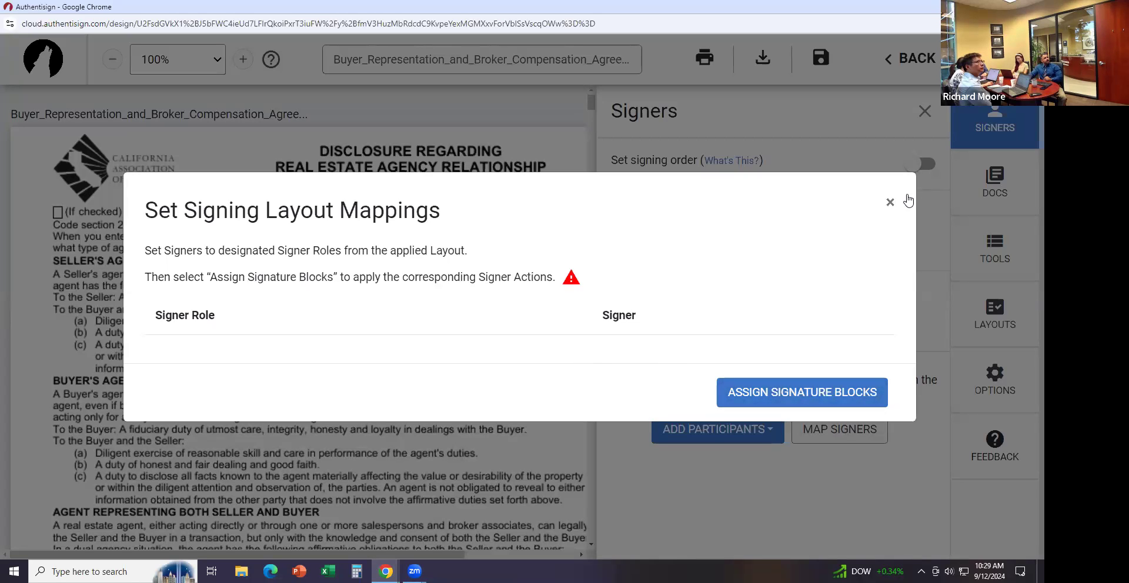
pyautogui.click(890, 204)
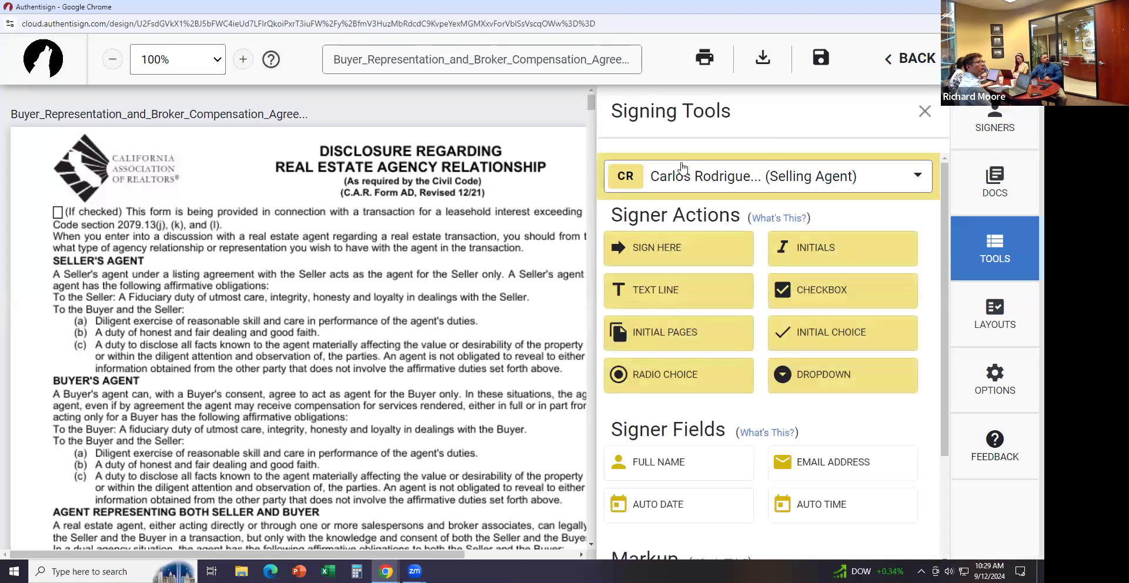
# Place a buyer Sign Here field on the Buyer signature line of the agency disclosure
pyautogui.click(934, 117)
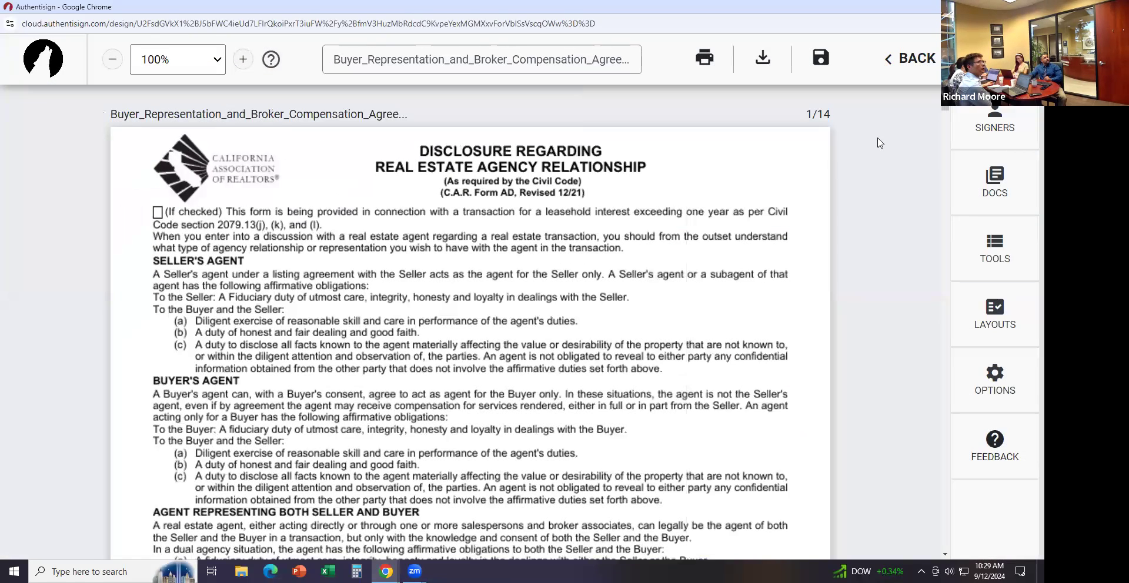
pyautogui.scroll(-10, 947, 126)
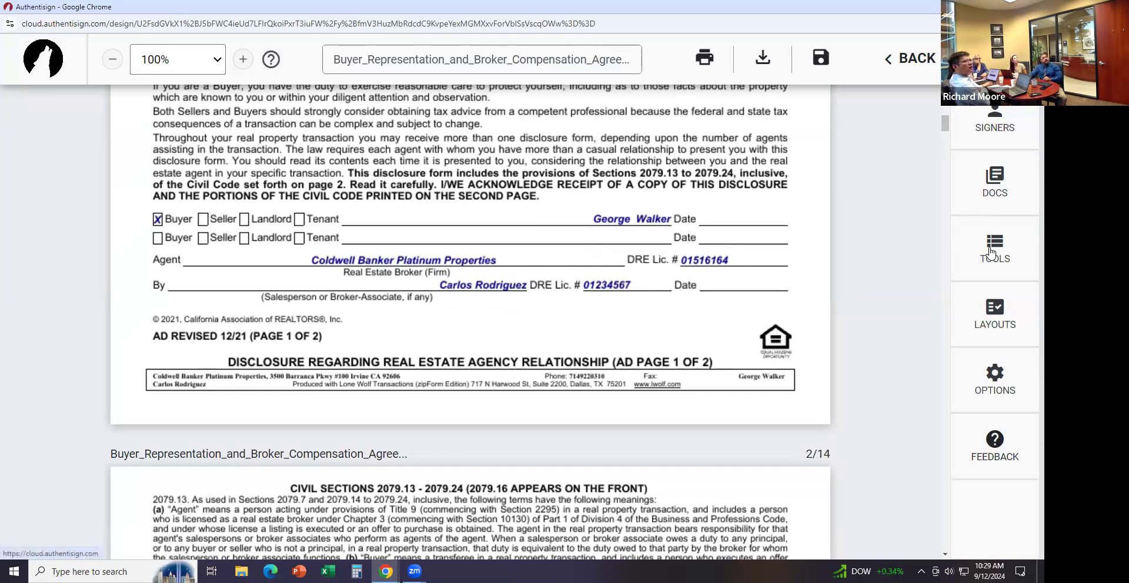
pyautogui.click(994, 250)
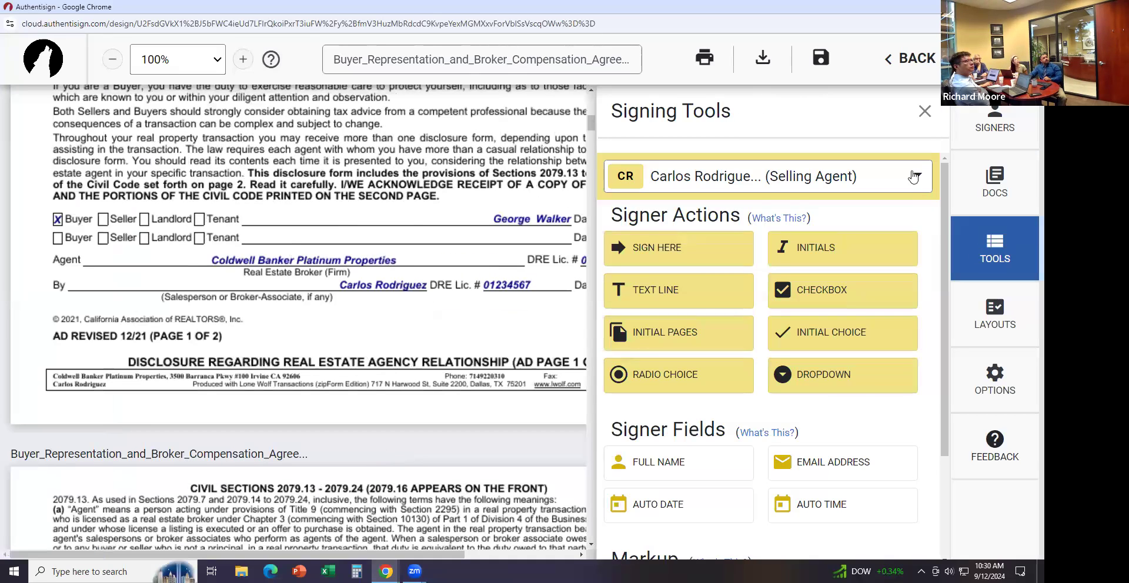
pyautogui.click(870, 185)
pyautogui.click(722, 338)
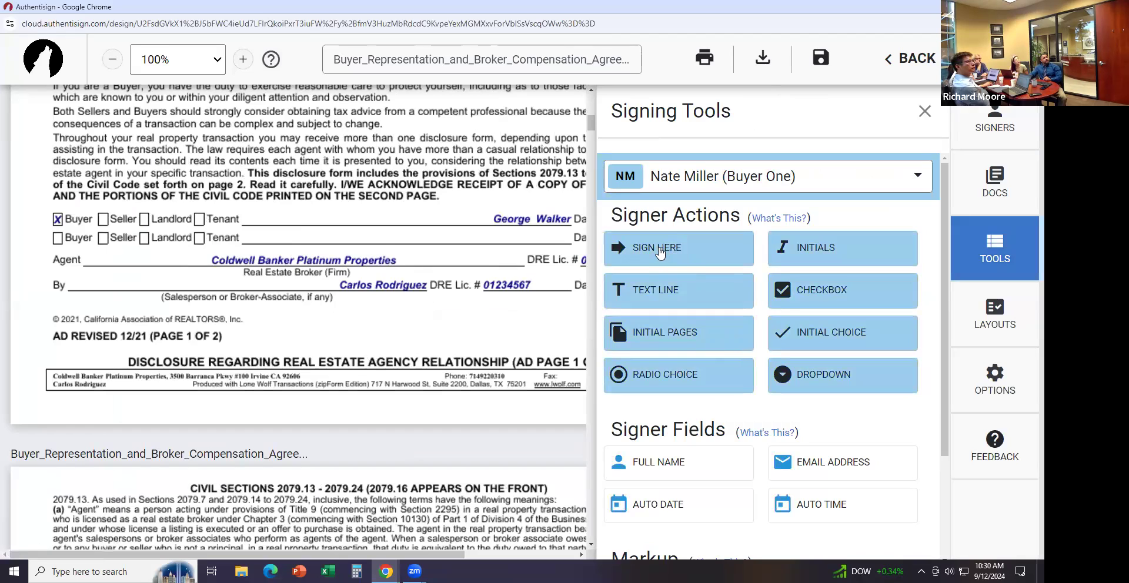
pyautogui.moveTo(660, 252)
pyautogui.mouseDown()
pyautogui.moveTo(479, 219)
pyautogui.moveTo(265, 207)
pyautogui.mouseUp()
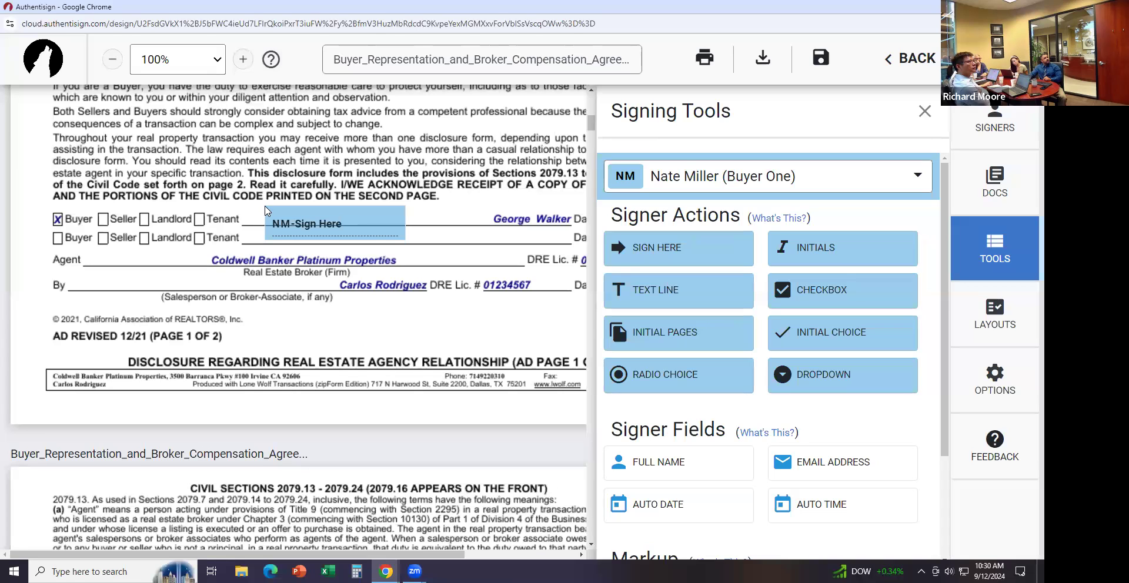
pyautogui.moveTo(264, 207); pyautogui.dragTo(274, 201)
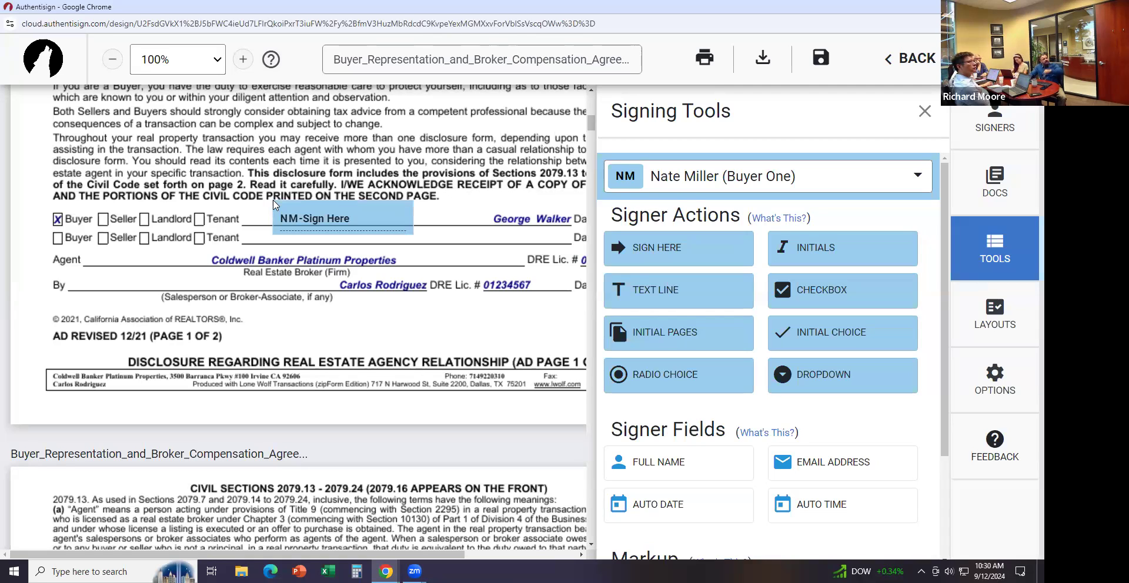
pyautogui.click(337, 223)
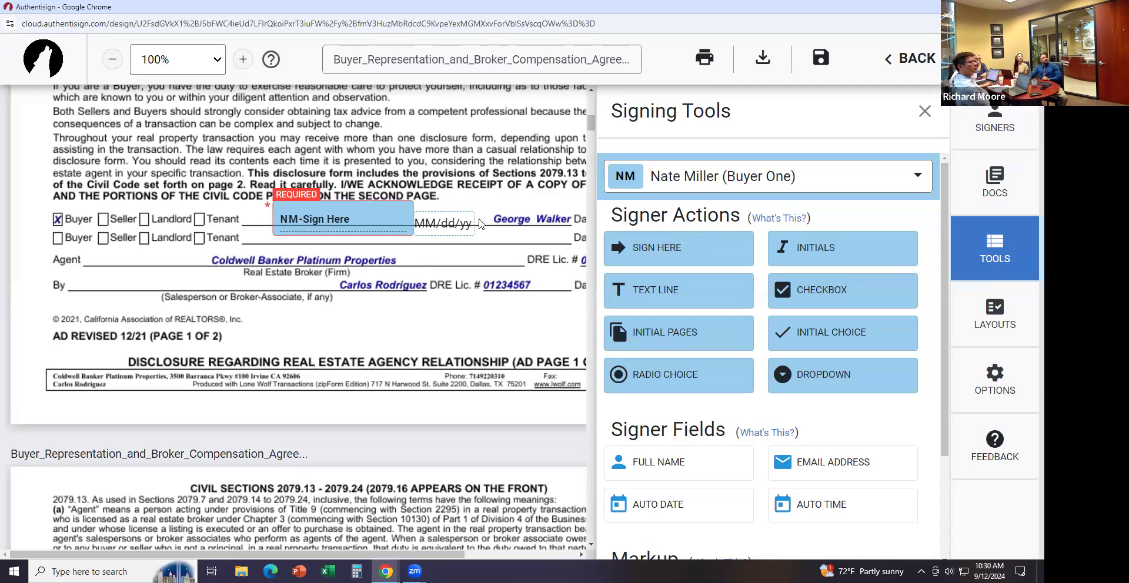
# Add the selling agent's Sign Here field on the By line
pyautogui.click(825, 178)
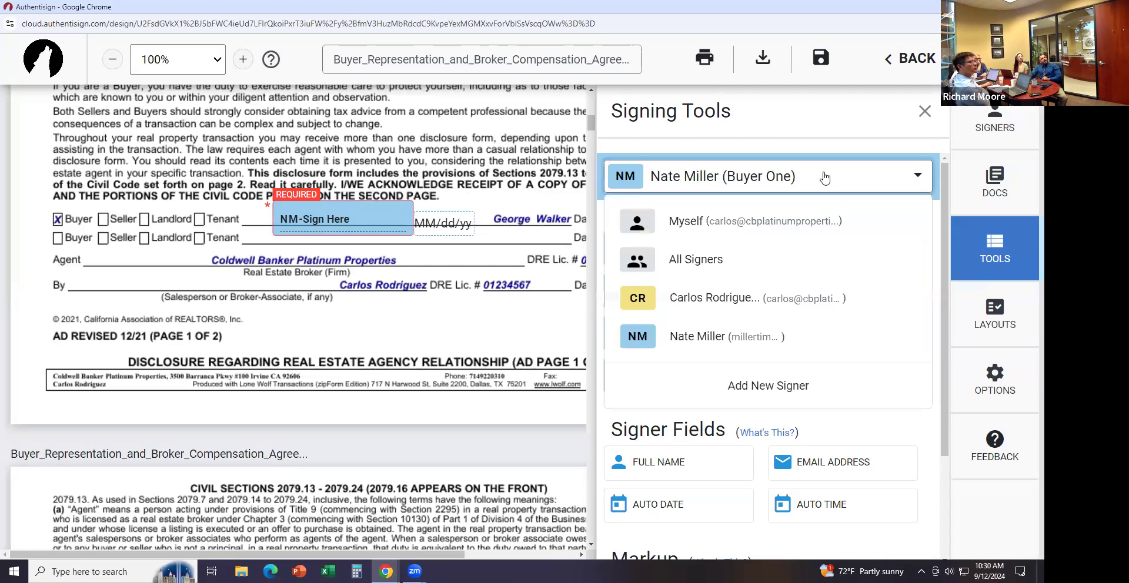
pyautogui.click(732, 304)
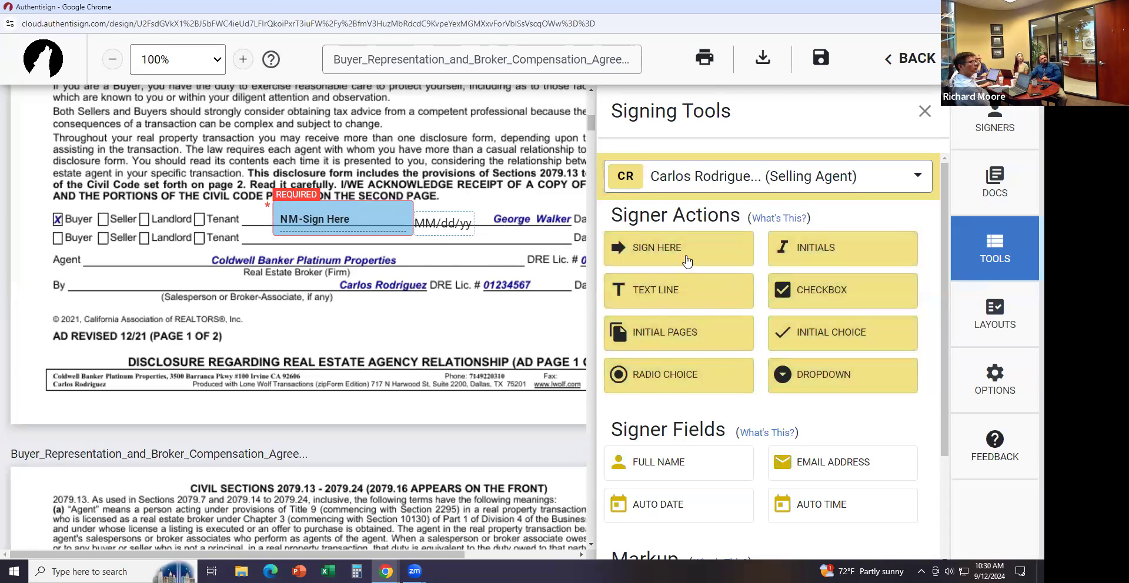
pyautogui.moveTo(684, 257); pyautogui.dragTo(92, 269)
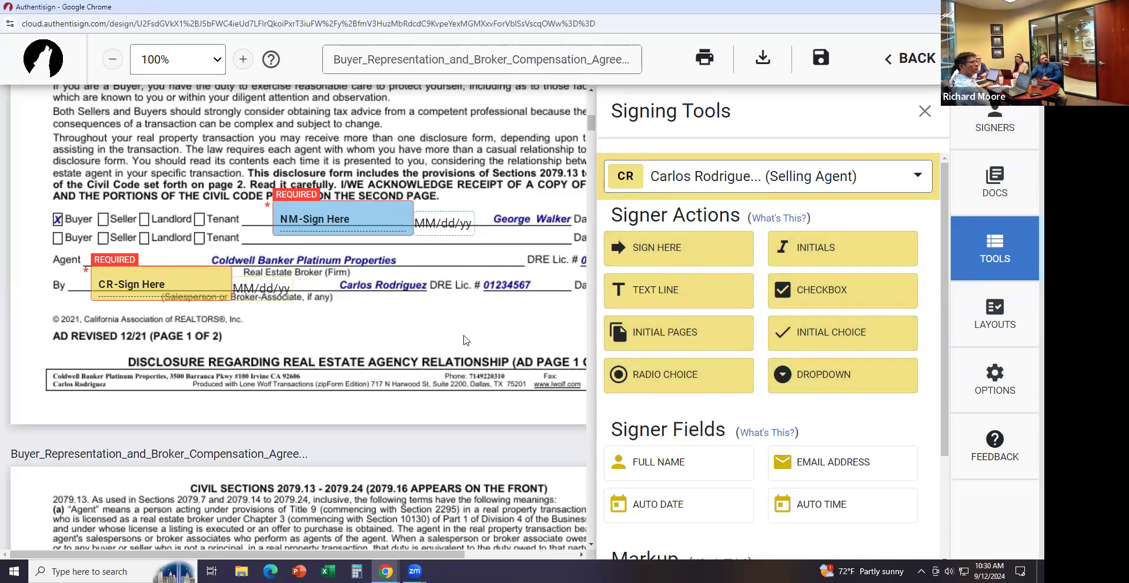
pyautogui.click(924, 112)
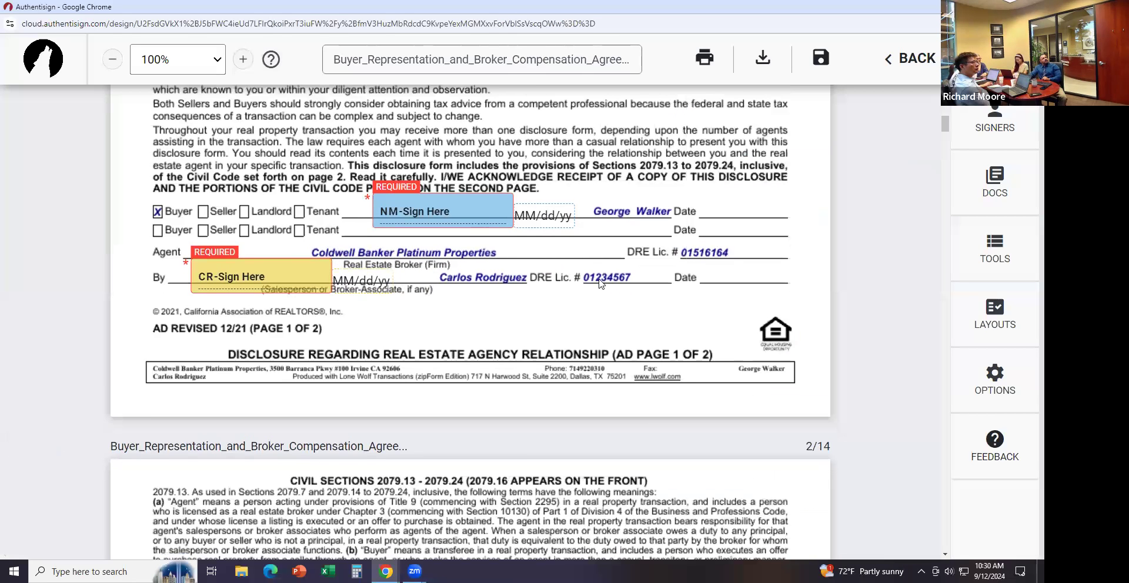
pyautogui.scroll(-2, 600, 284)
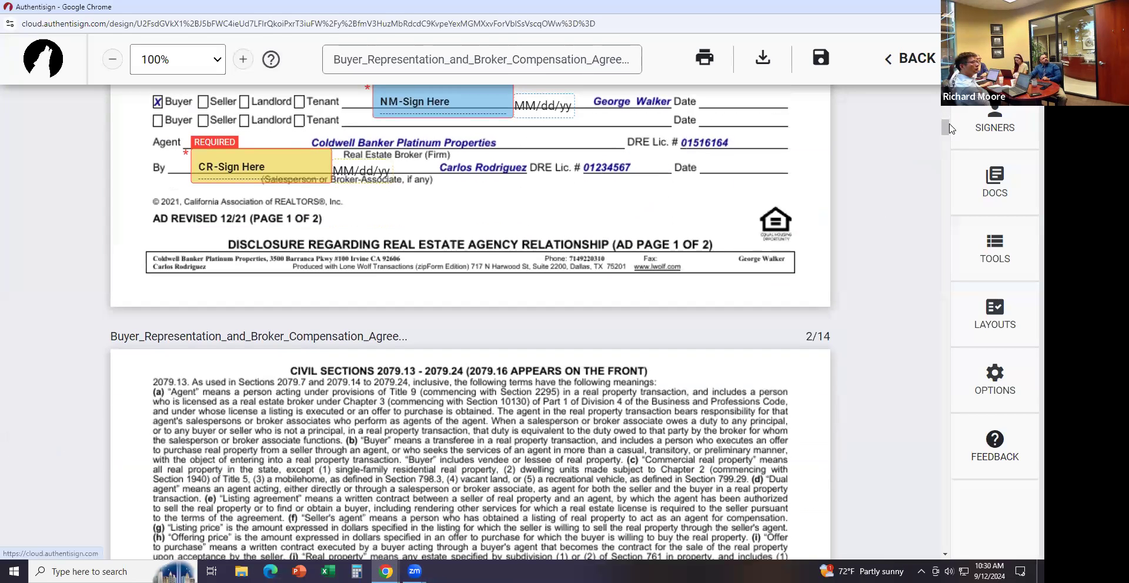
pyautogui.moveTo(947, 126); pyautogui.dragTo(934, 223)
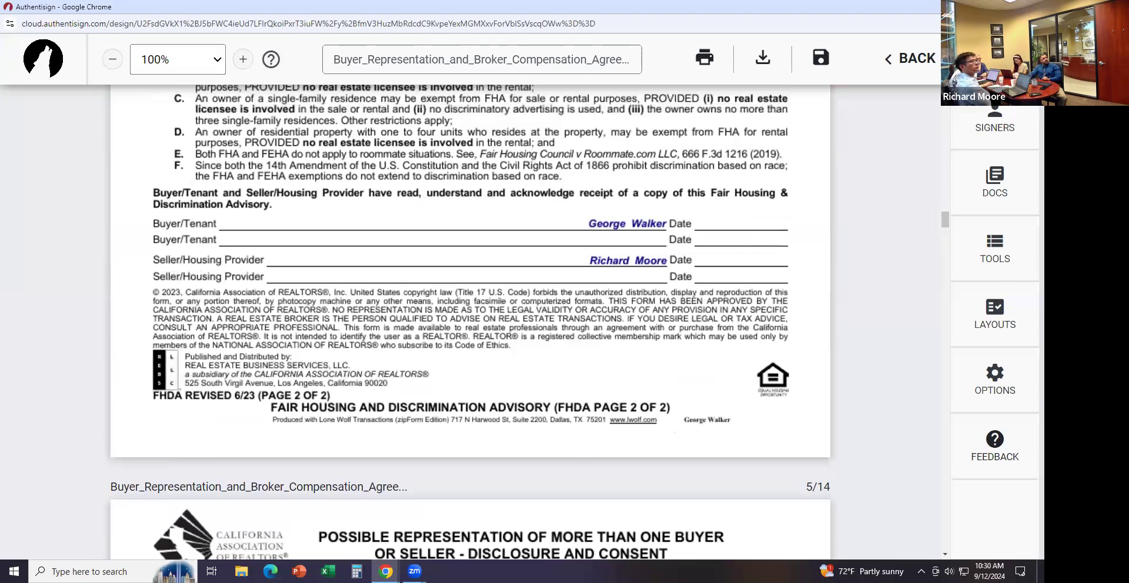
# Add the buyer's Sign Here field on the Buyer/Tenant line of the Fair Housing advisory
pyautogui.click(1008, 122)
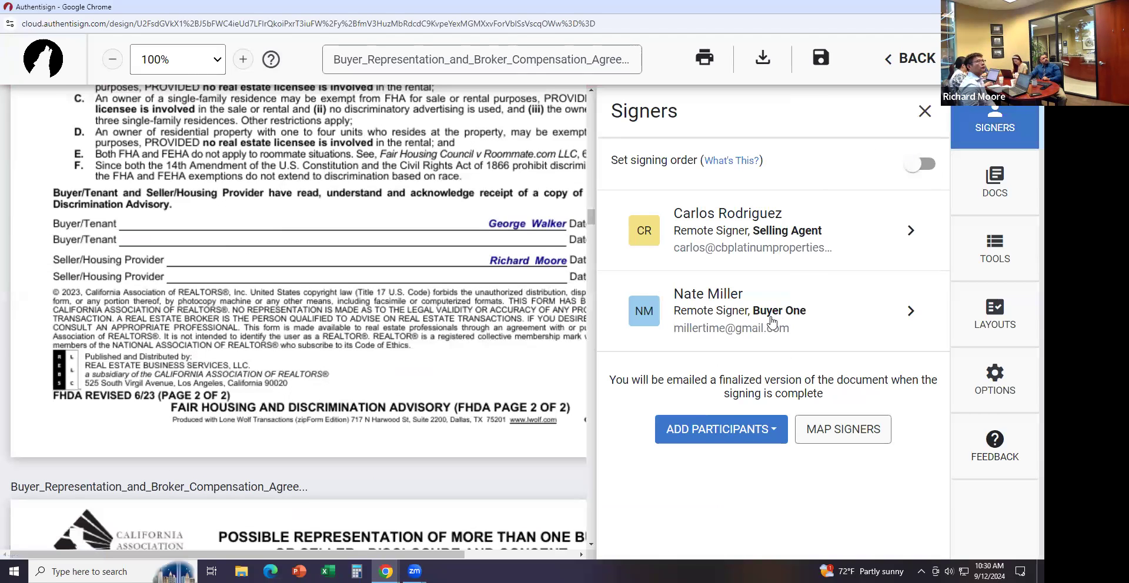
pyautogui.click(972, 248)
pyautogui.click(807, 188)
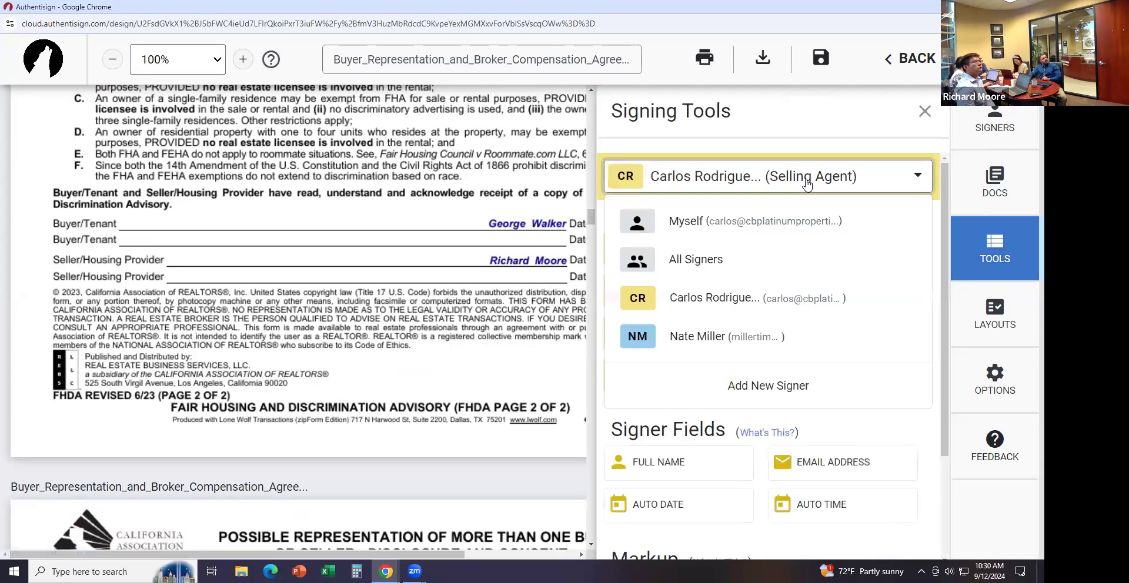
pyautogui.click(729, 334)
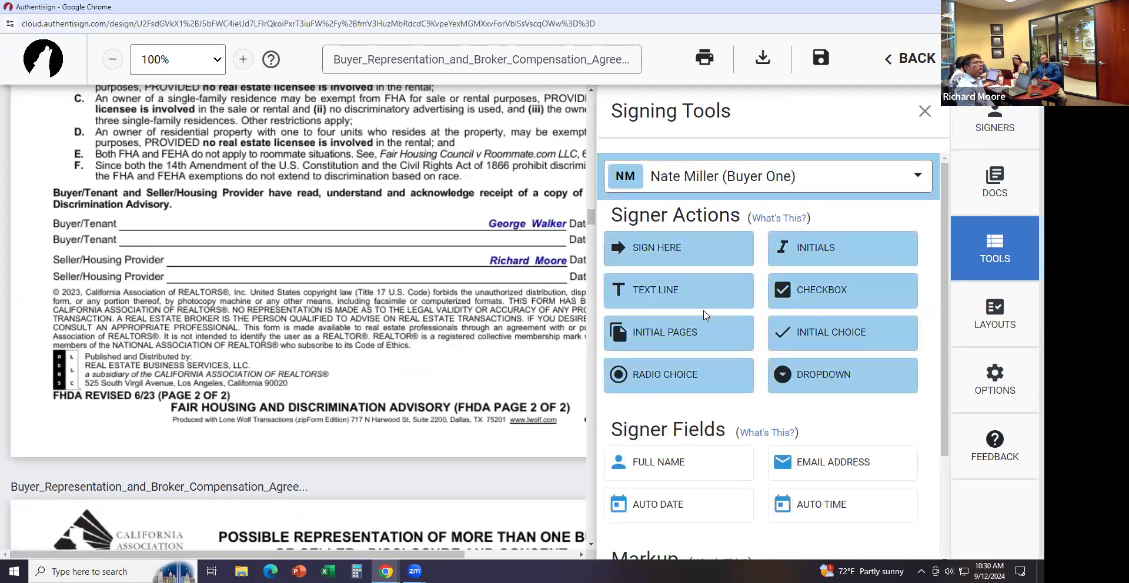
pyautogui.moveTo(667, 254); pyautogui.dragTo(245, 192)
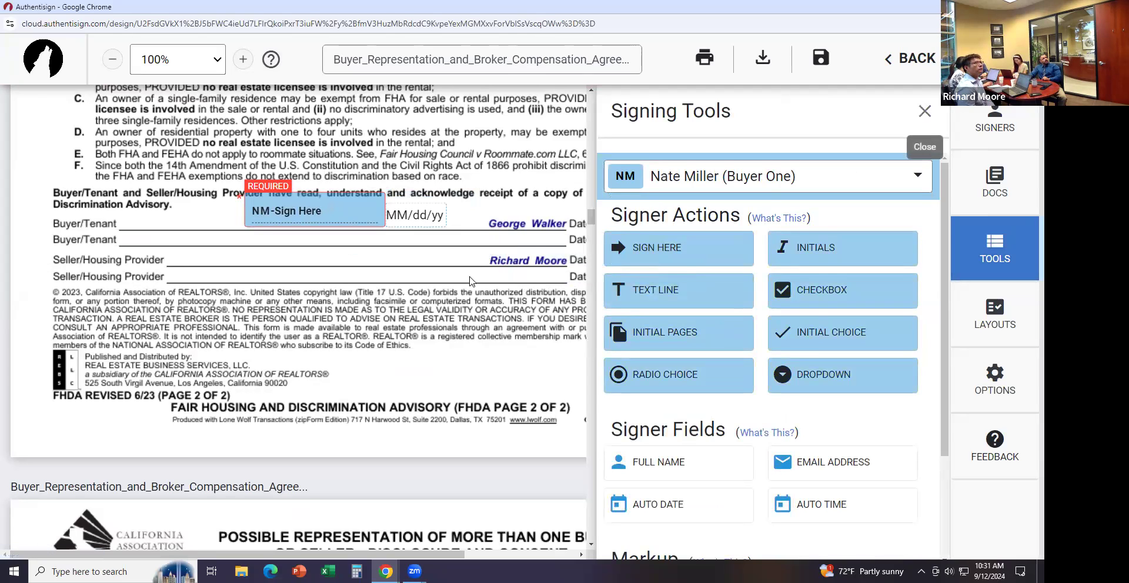
# Add the buyer's signature on the Buyer line and the selling agent's under the brokerage firm
pyautogui.scroll(-2, 427, 315)
pyautogui.scroll(-2, 427, 315)
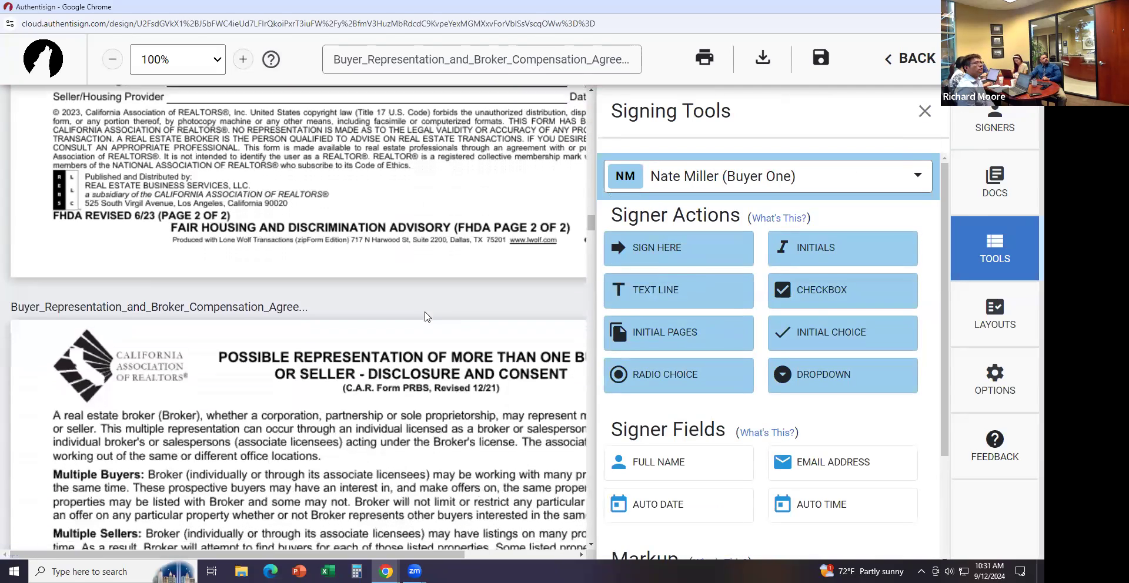
pyautogui.moveTo(591, 226); pyautogui.dragTo(591, 237)
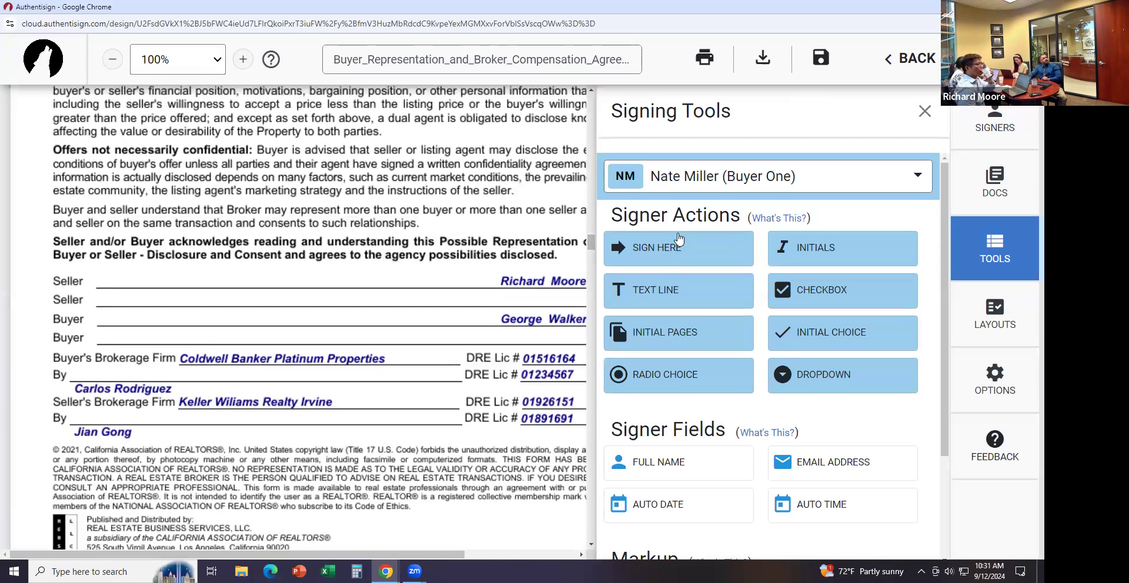
pyautogui.moveTo(671, 250); pyautogui.dragTo(270, 308)
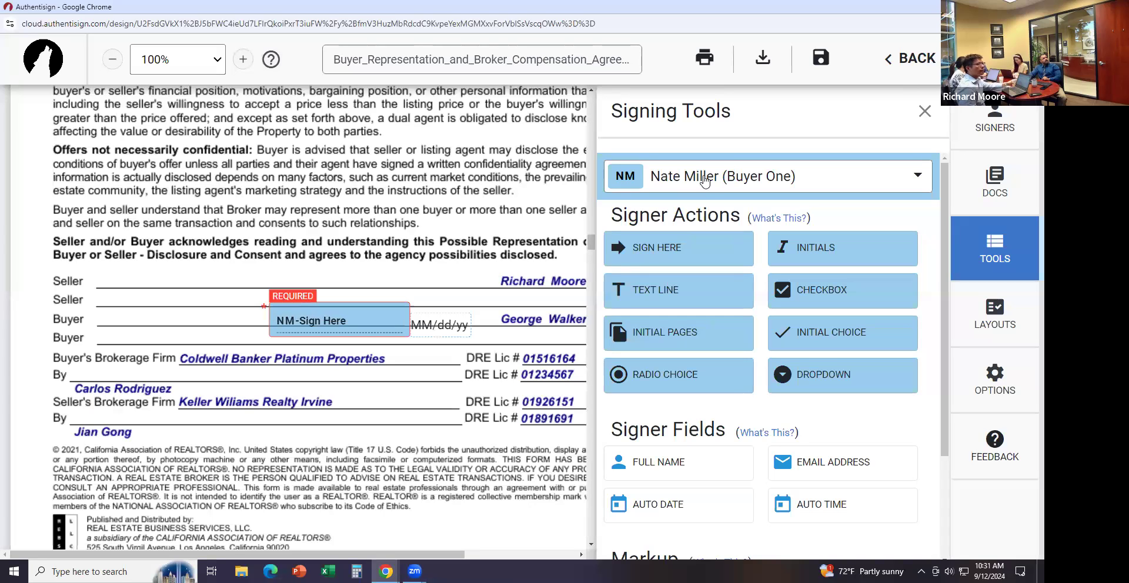
pyautogui.click(732, 176)
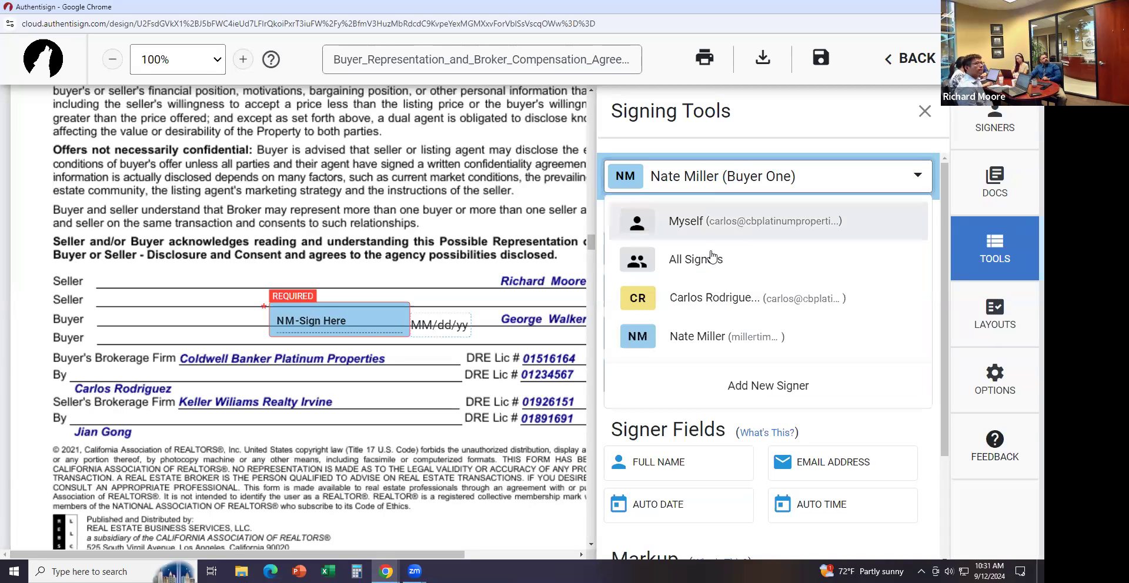
pyautogui.click(705, 295)
pyautogui.moveTo(651, 257); pyautogui.dragTo(239, 355)
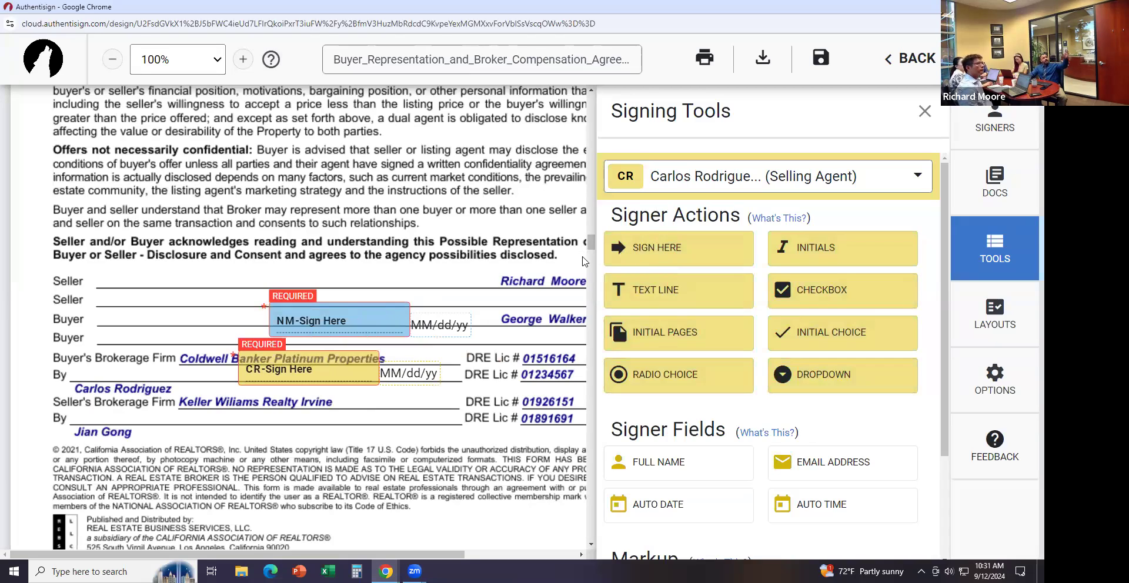
pyautogui.moveTo(591, 242); pyautogui.dragTo(591, 321)
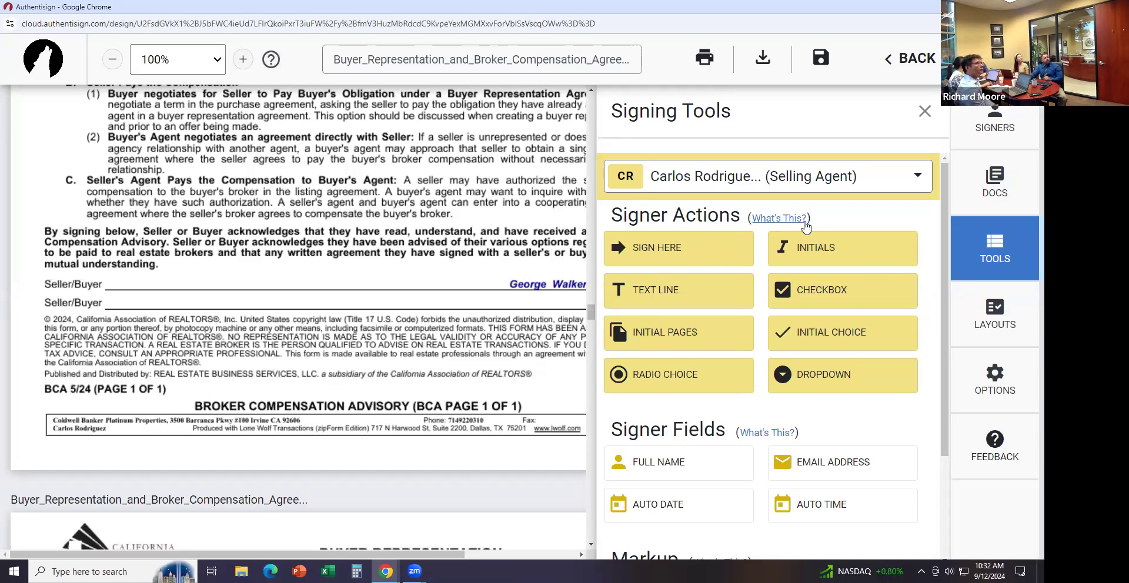
# Put a narrow 'X' text box beside option C, Seller's Agent Pays the Compensation
pyautogui.click(924, 113)
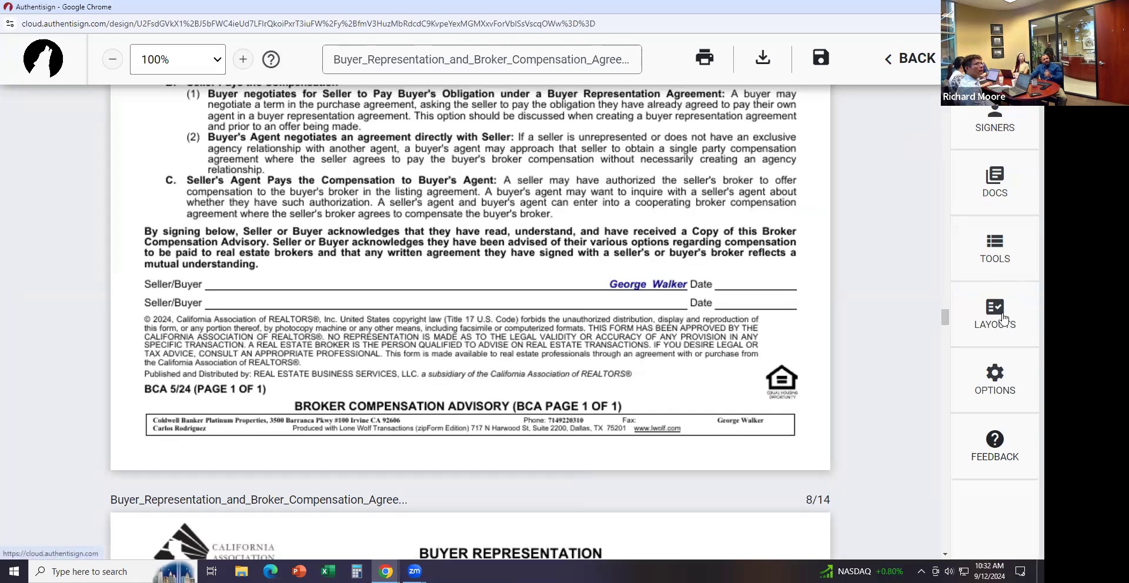
pyautogui.click(997, 257)
pyautogui.scroll(-1, 761, 423)
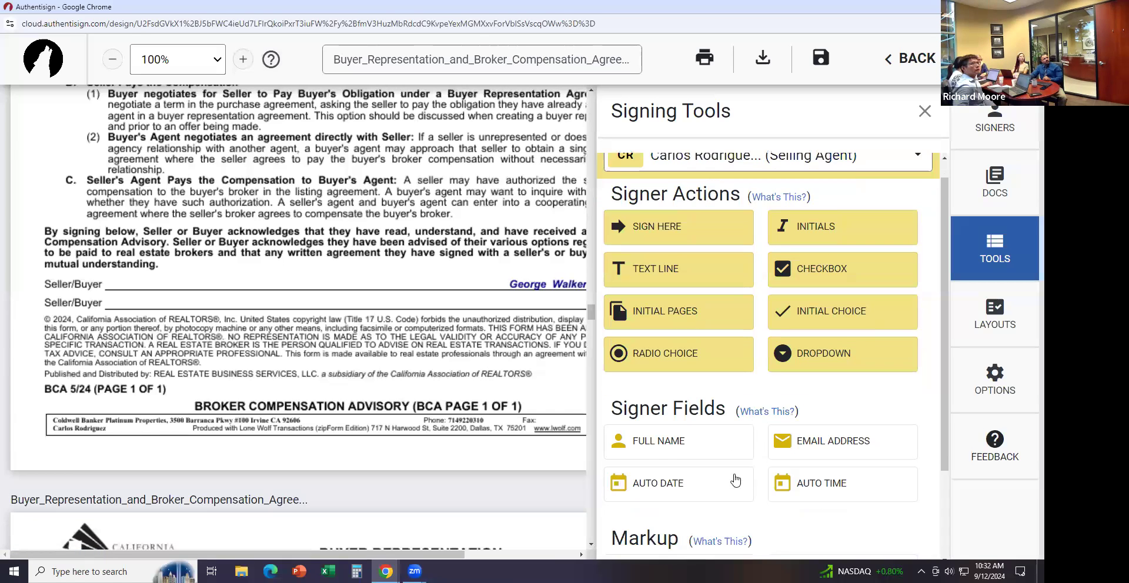
pyautogui.scroll(-1, 761, 416)
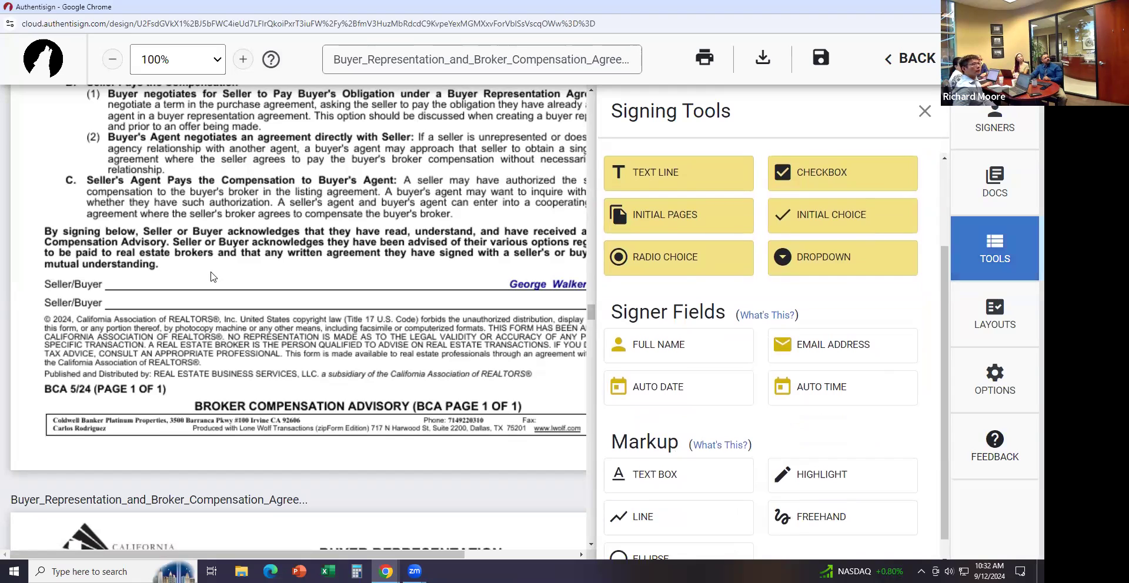
pyautogui.click(650, 474)
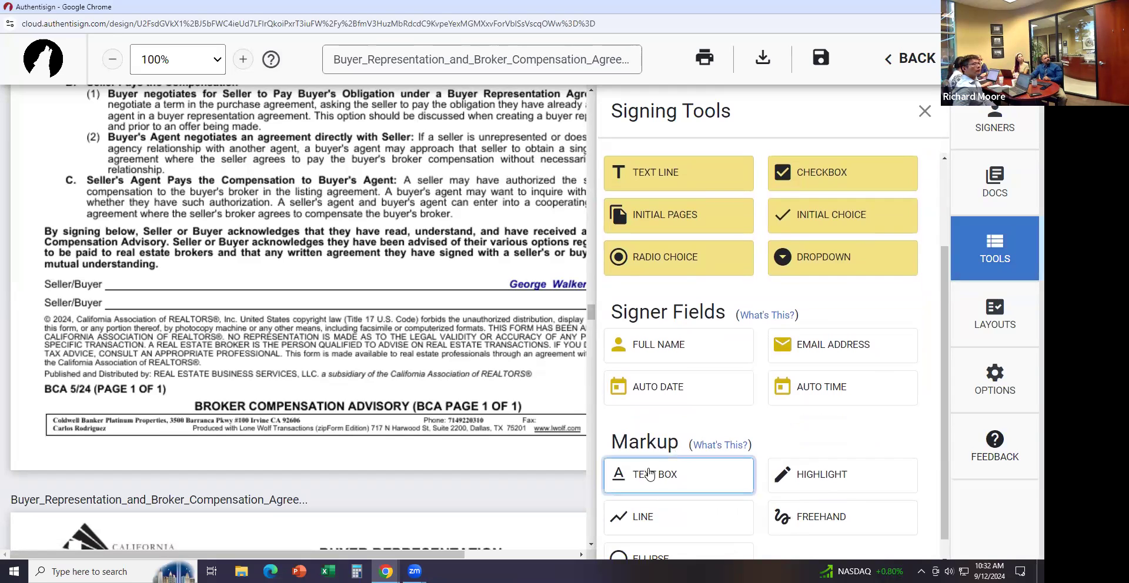
pyautogui.click(173, 274)
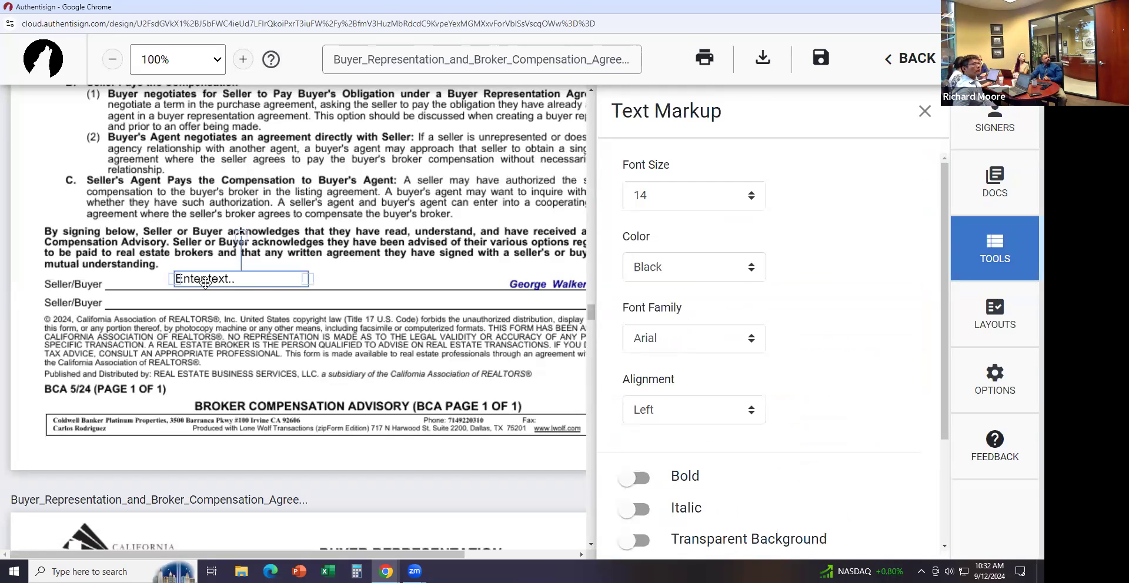
pyautogui.write('X')
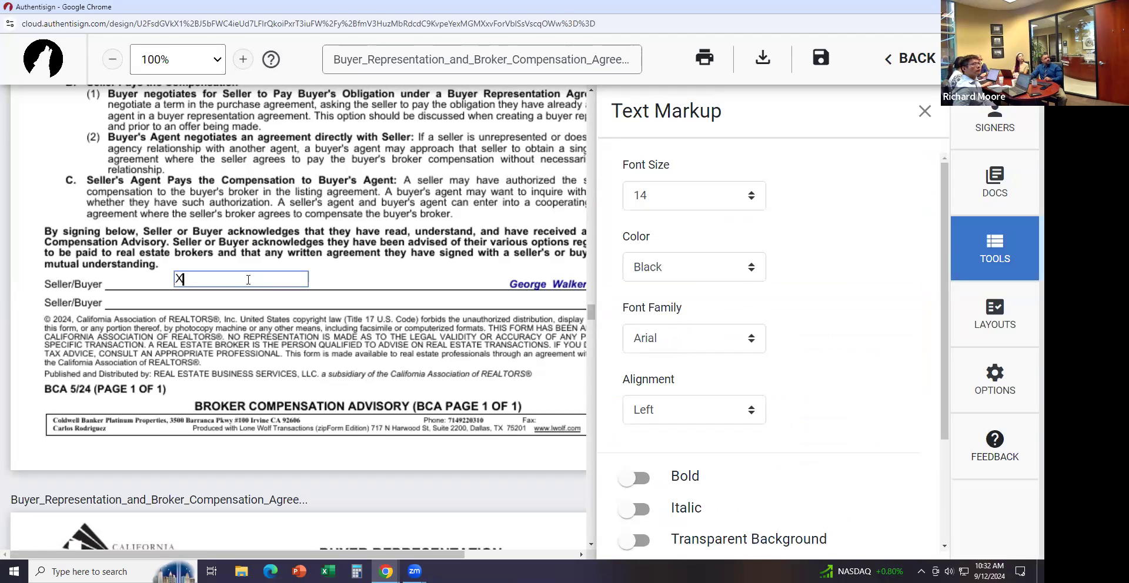
pyautogui.click(313, 287)
pyautogui.click(288, 285)
pyautogui.moveTo(308, 283); pyautogui.dragTo(182, 278)
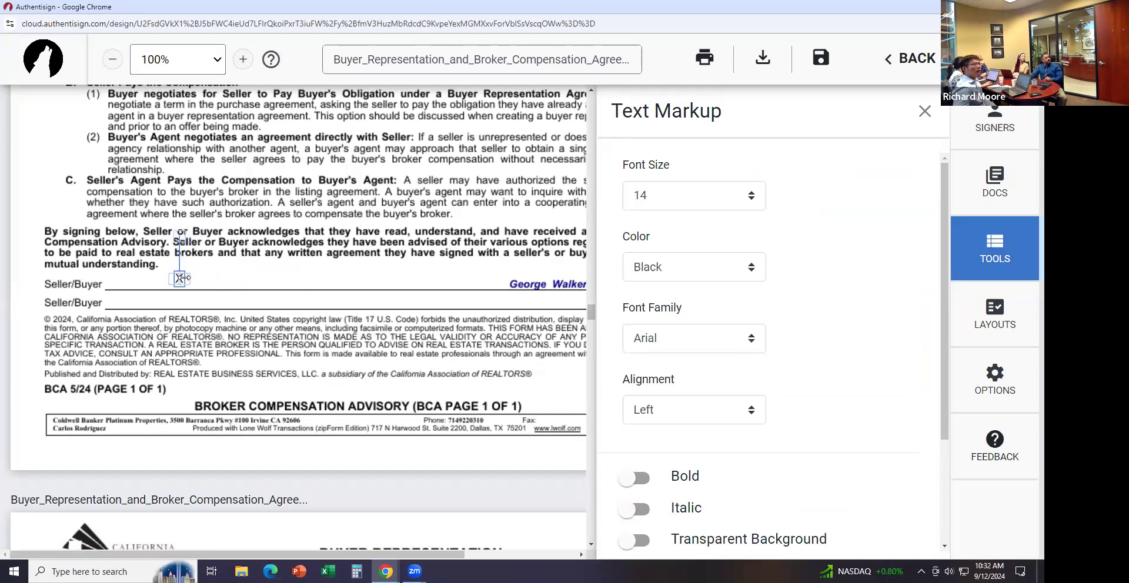
pyautogui.click(180, 288)
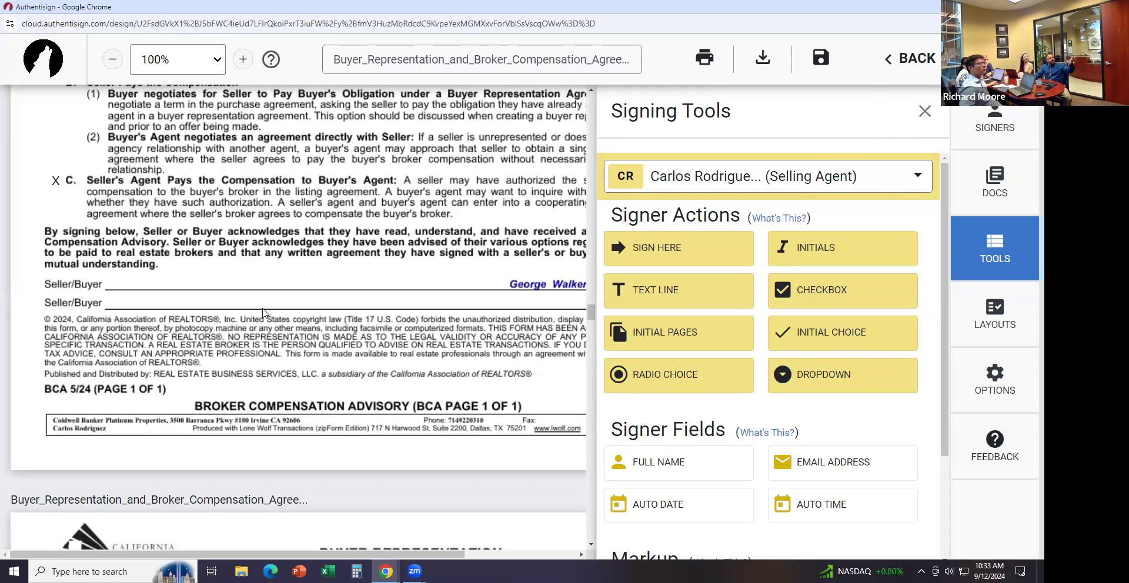
pyautogui.scroll(-2, 263, 313)
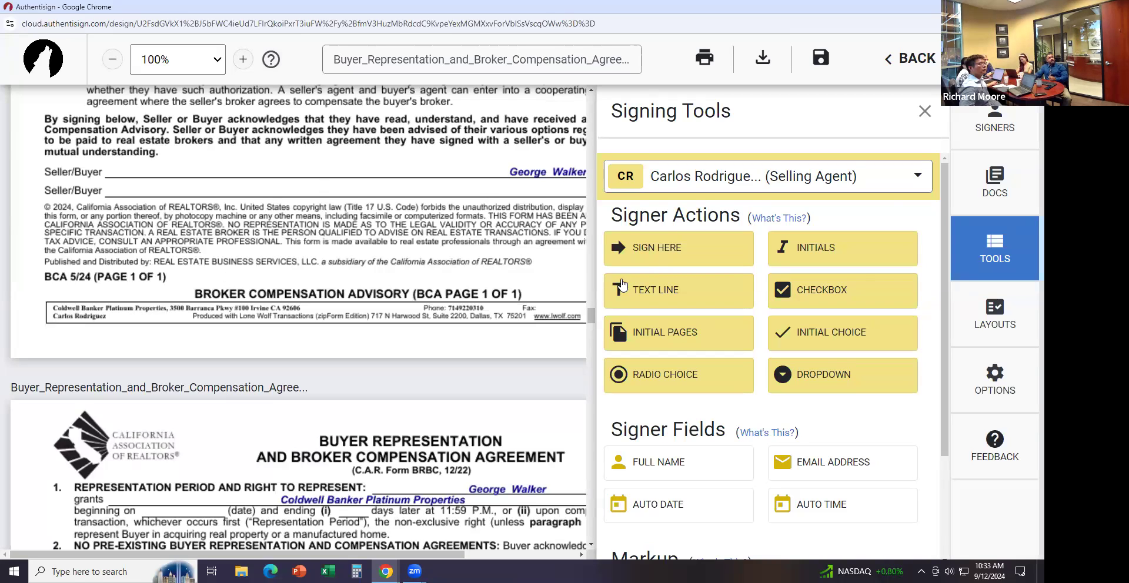
pyautogui.click(756, 185)
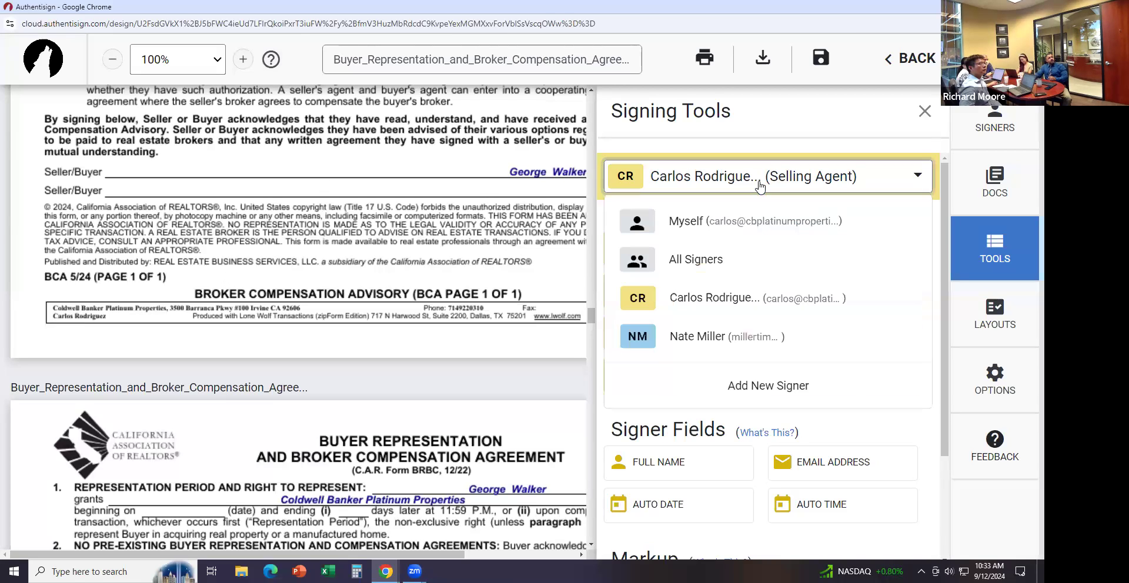
pyautogui.click(688, 333)
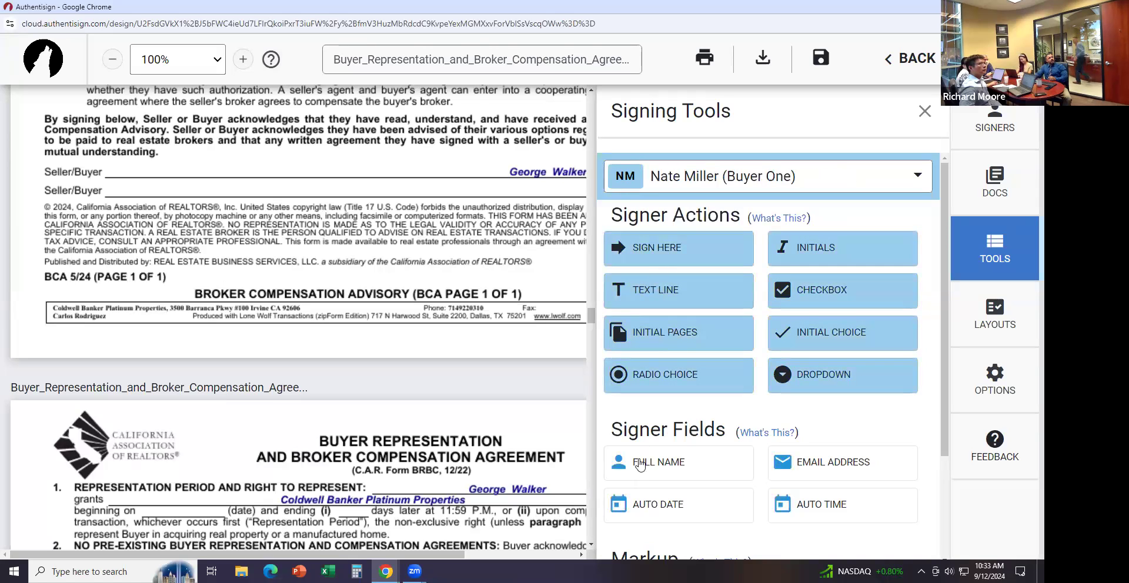
pyautogui.moveTo(640, 464); pyautogui.dragTo(489, 181)
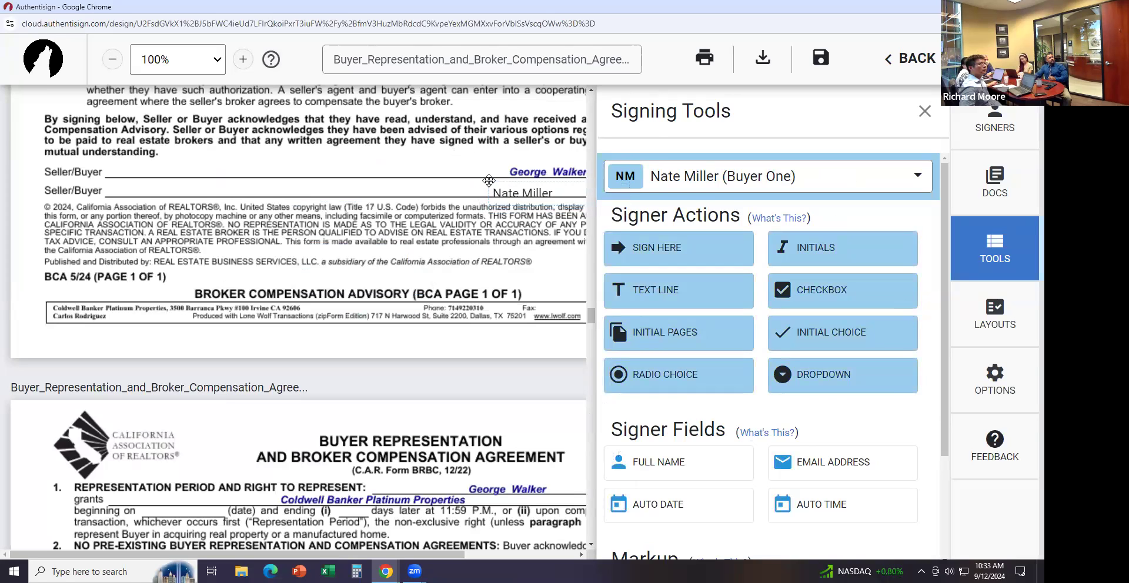
pyautogui.click(488, 180)
pyautogui.click(467, 187)
pyautogui.moveTo(671, 248); pyautogui.dragTo(184, 176)
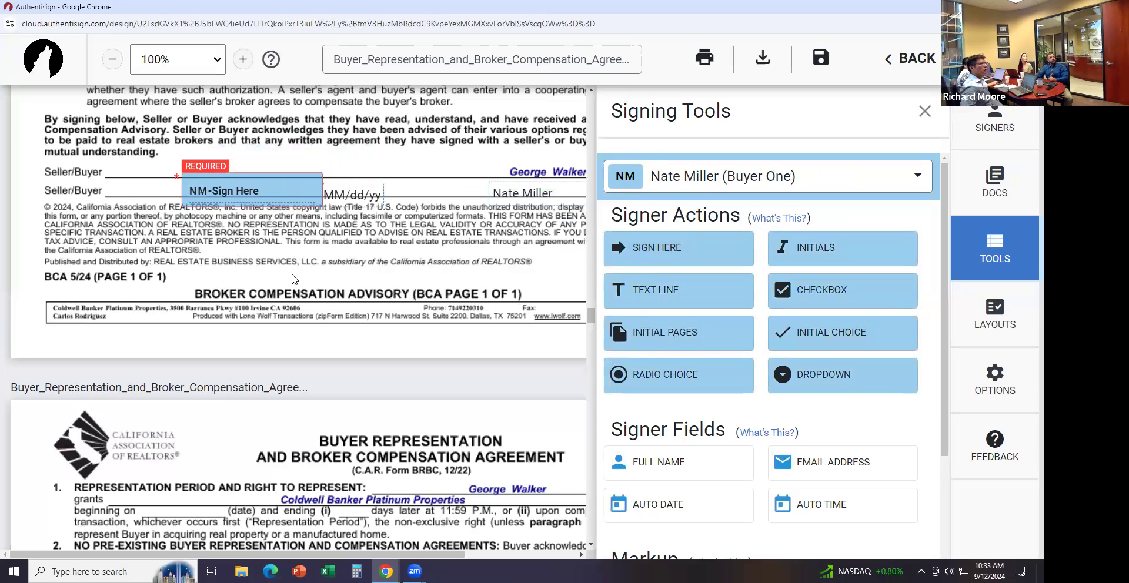
pyautogui.scroll(-4, 486, 317)
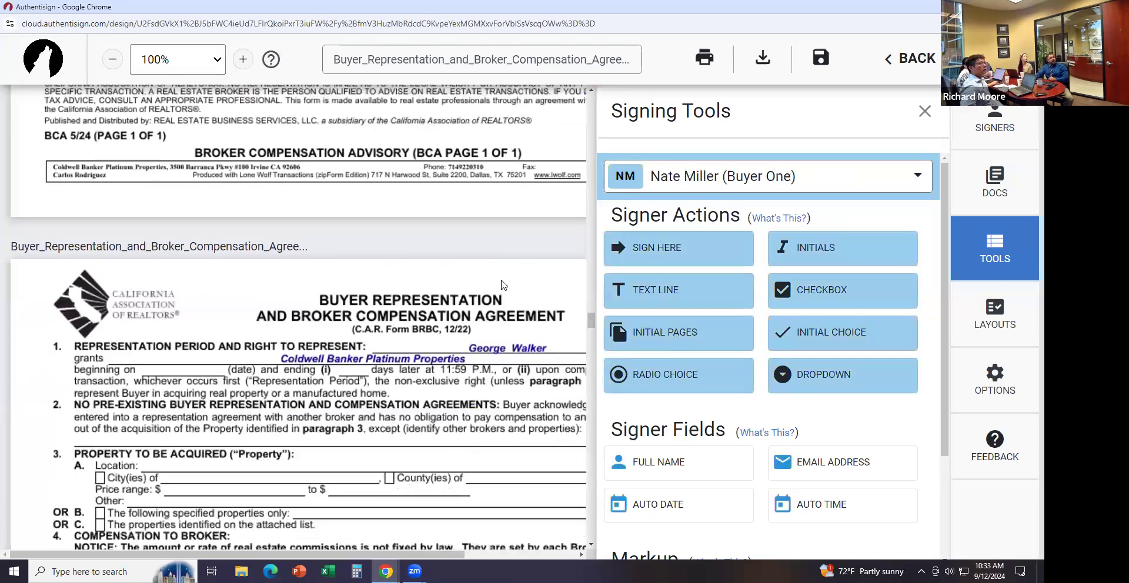
pyautogui.scroll(-1, 732, 447)
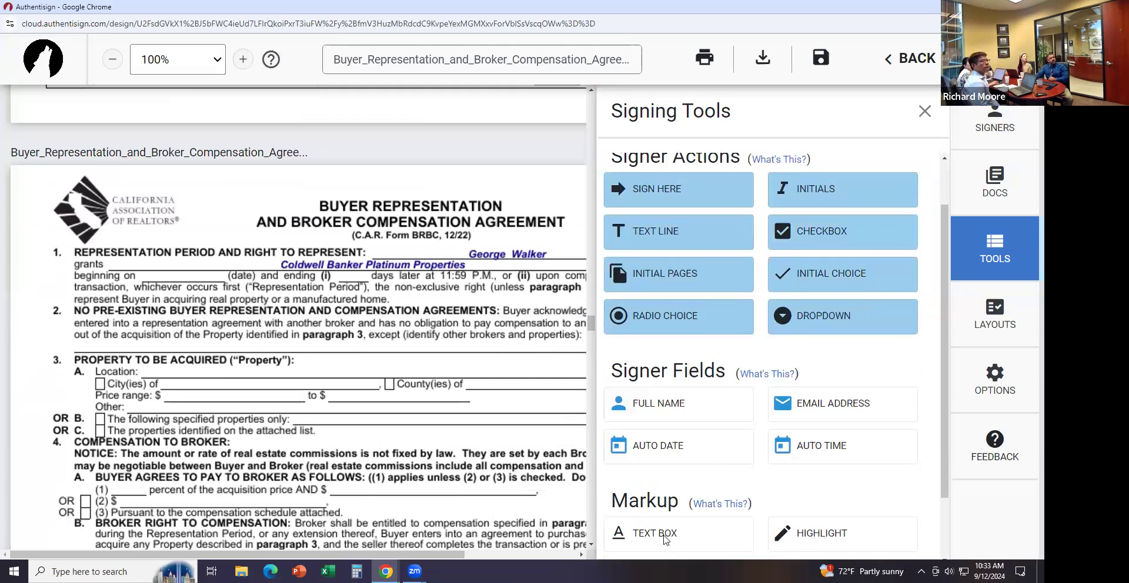
pyautogui.scroll(-2, 793, 406)
pyautogui.scroll(2, 793, 406)
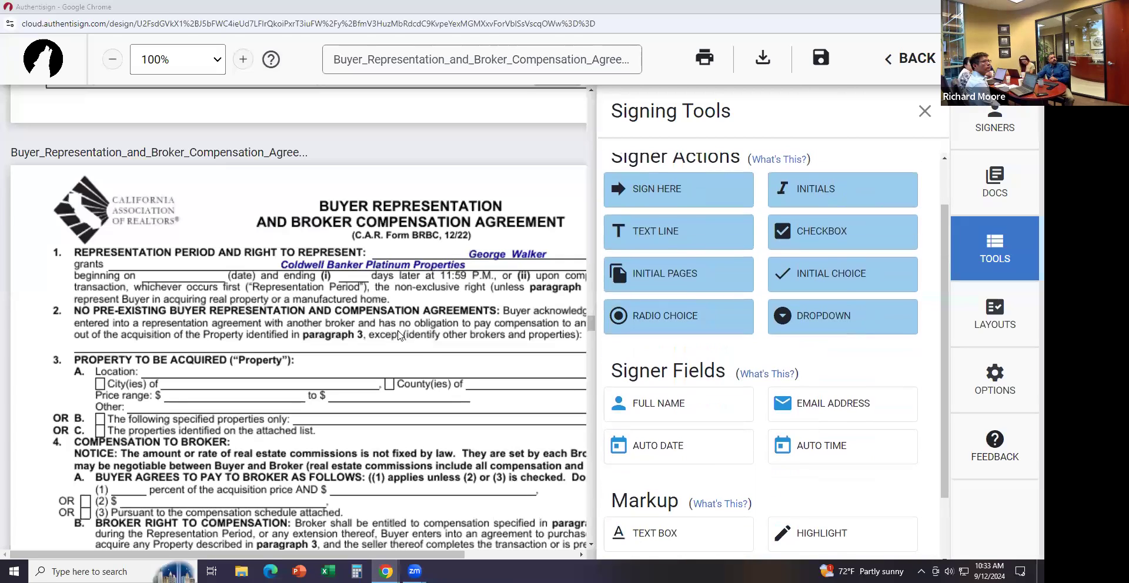
pyautogui.scroll(-1, 411, 242)
pyautogui.scroll(1, 411, 242)
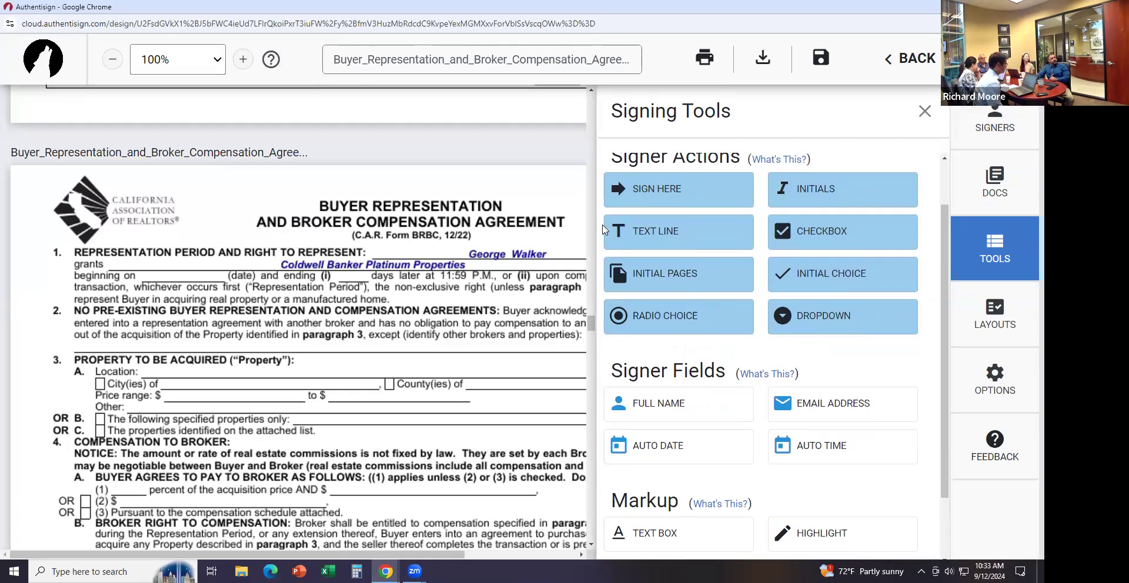
pyautogui.moveTo(590, 319); pyautogui.dragTo(591, 297)
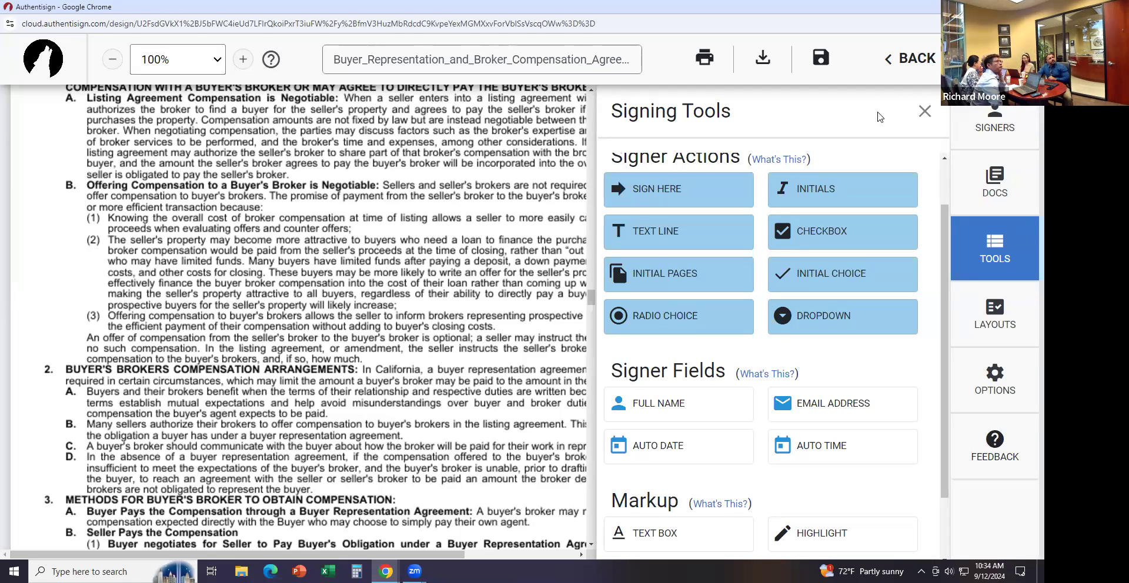
# Exit the signing editor discarding changes and go to the Transactions list
pyautogui.click(924, 112)
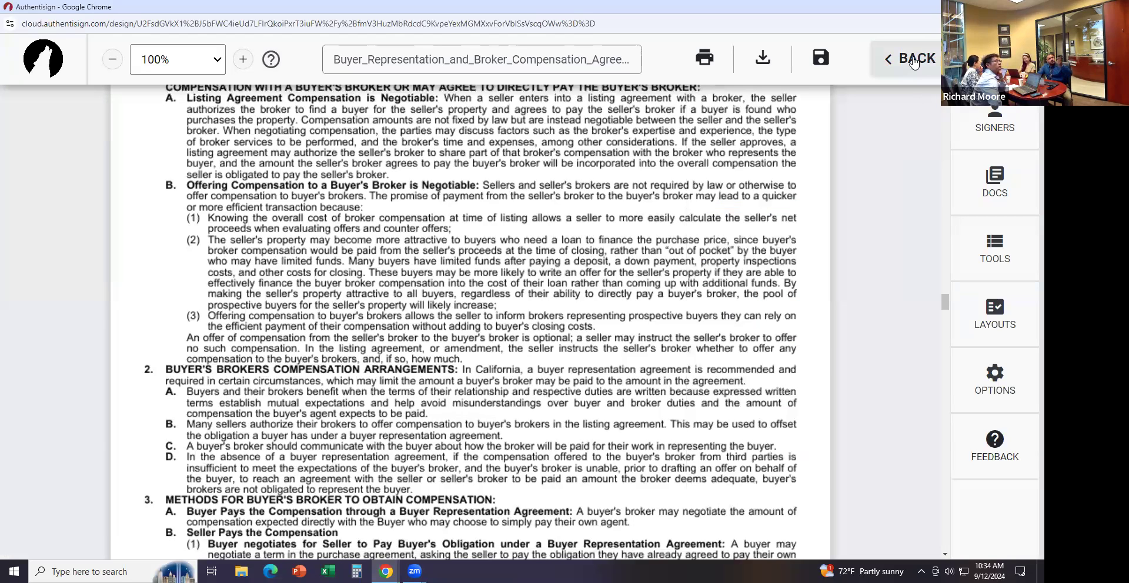
pyautogui.click(909, 61)
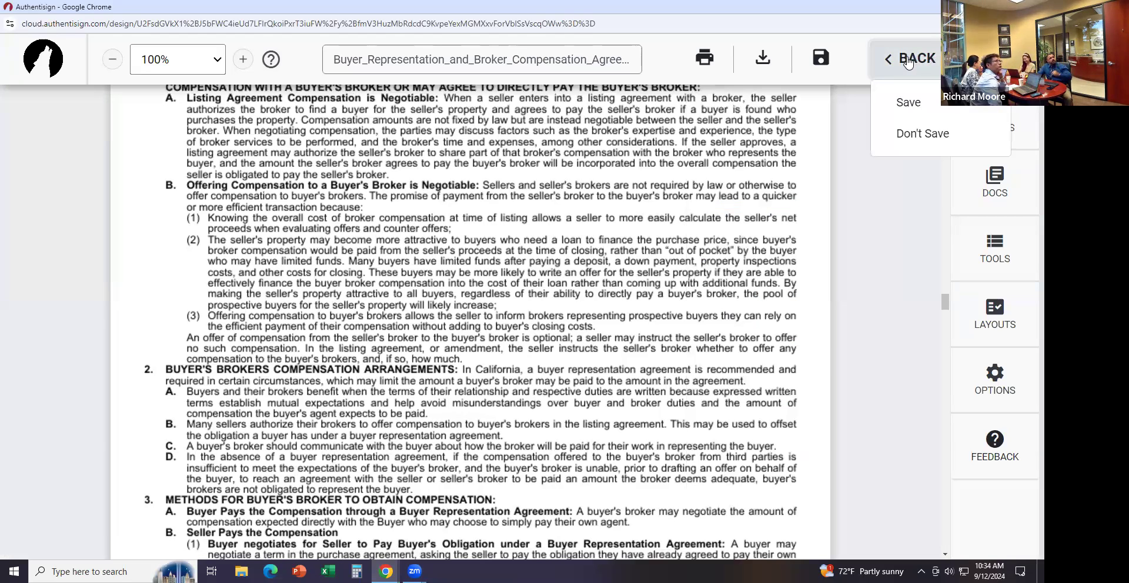
pyautogui.click(920, 133)
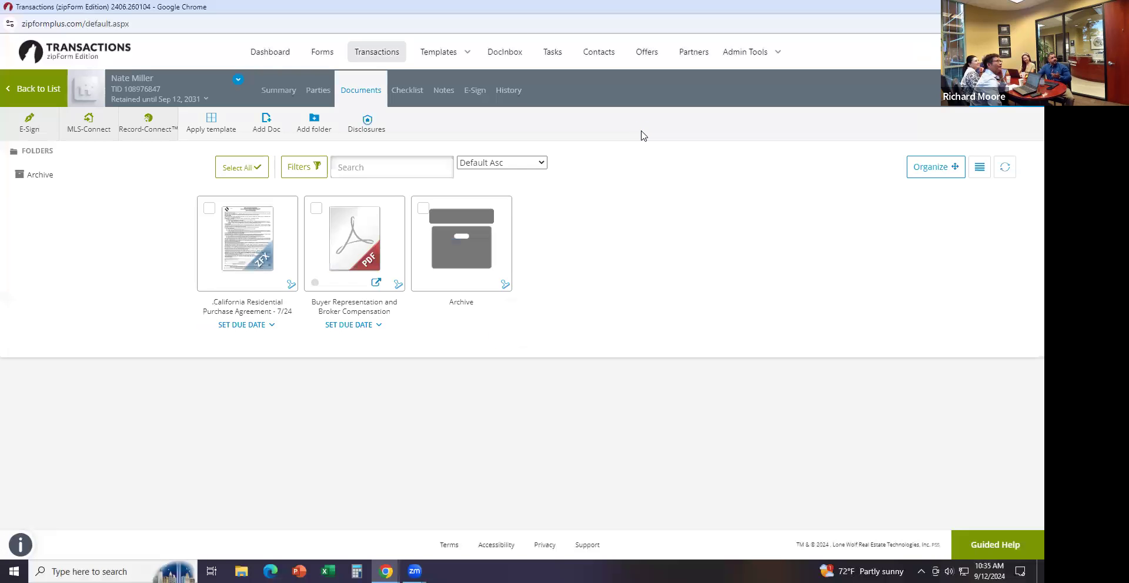
pyautogui.click(387, 50)
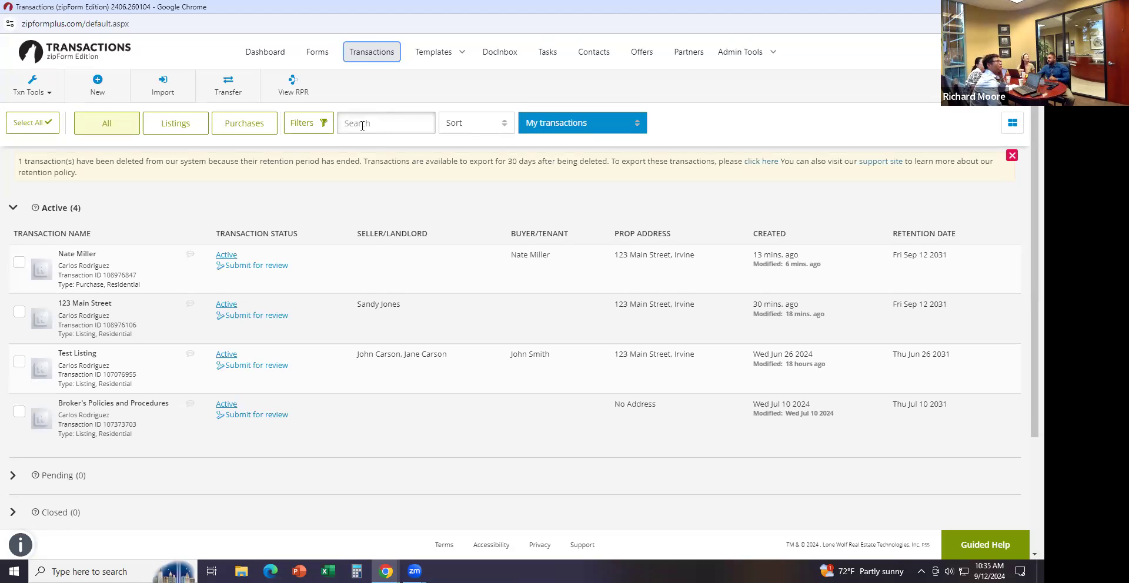
# Create and save a new Residential purchase/offer transaction named with the client's name
pyautogui.click(102, 92)
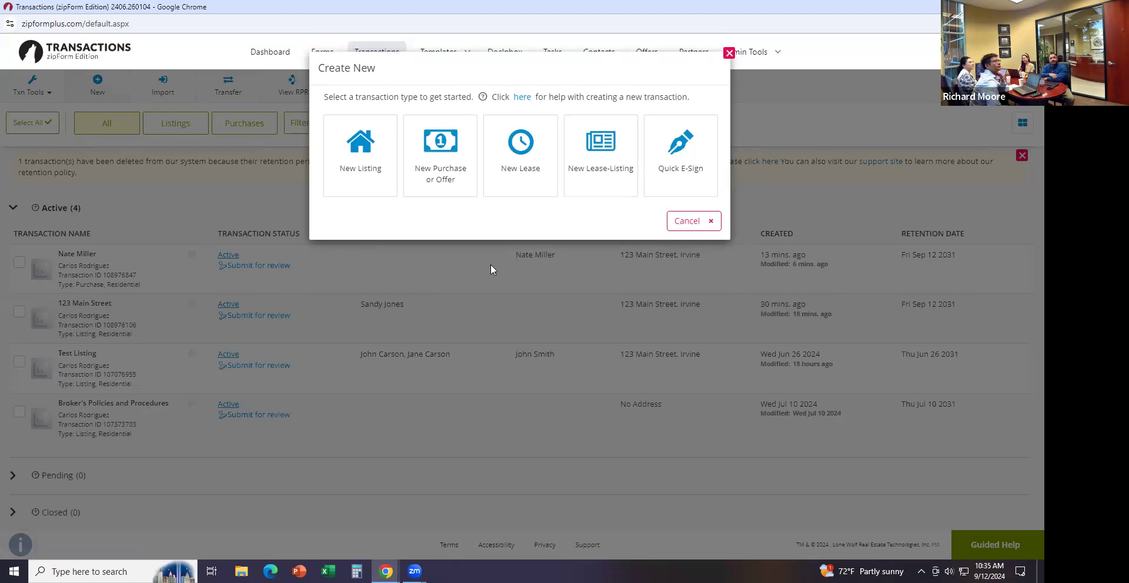
pyautogui.click(458, 177)
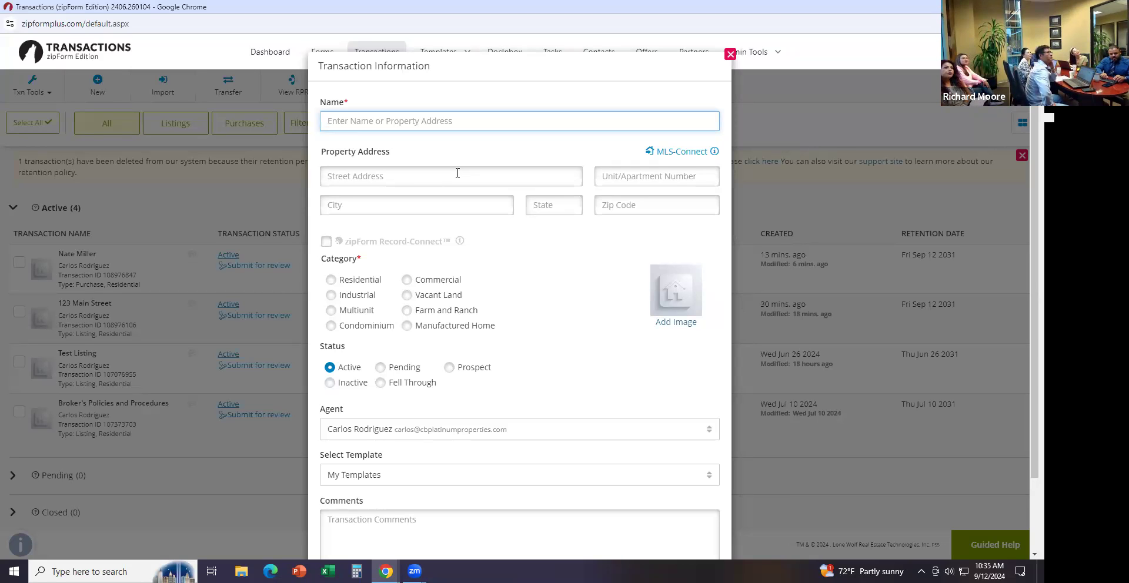
pyautogui.write('Cathy')
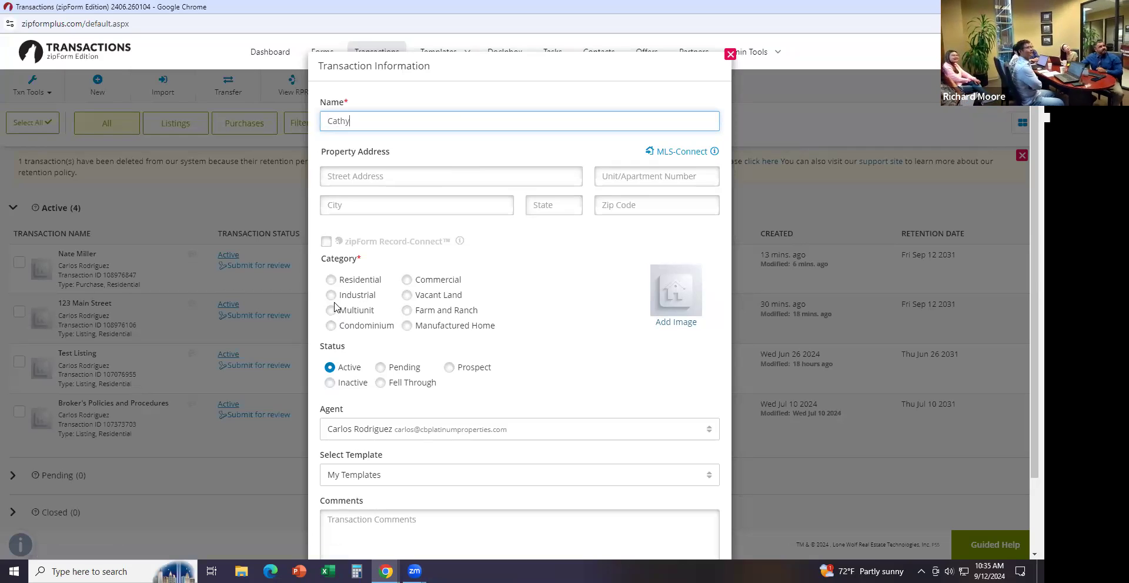
pyautogui.click(329, 283)
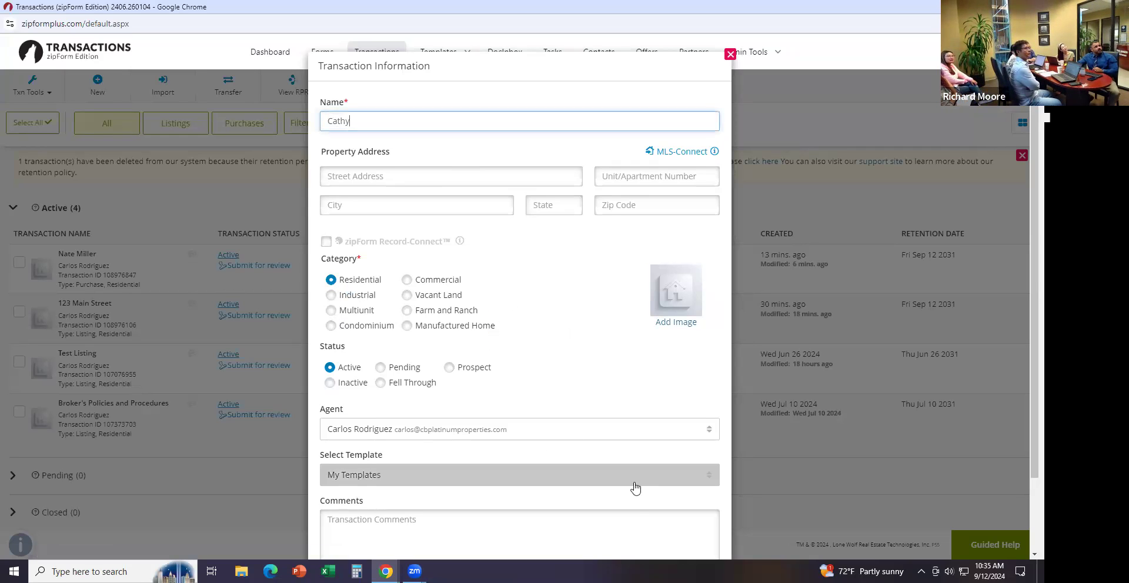
pyautogui.scroll(-1, 634, 492)
pyautogui.scroll(-1, 725, 311)
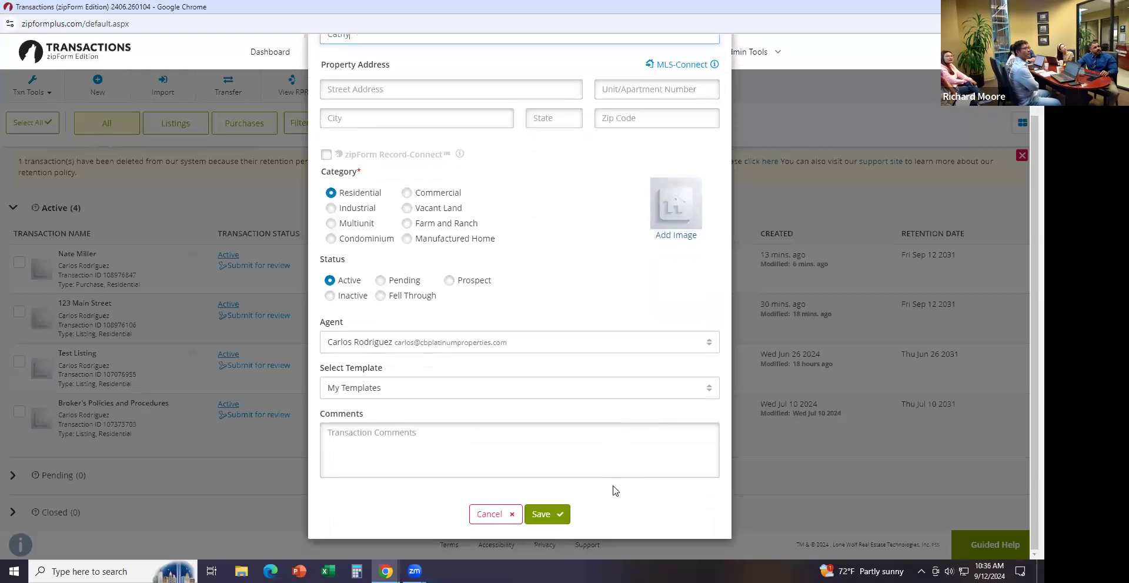
pyautogui.click(546, 514)
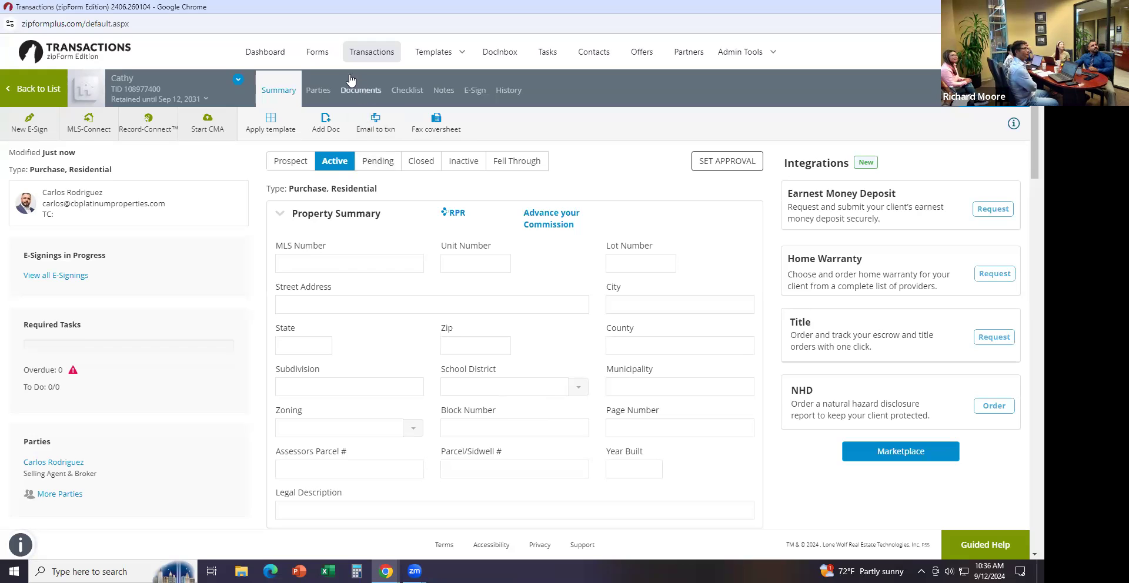
# On the Parties tab, save Buyer One with the buyer's initials as first name
pyautogui.click(314, 93)
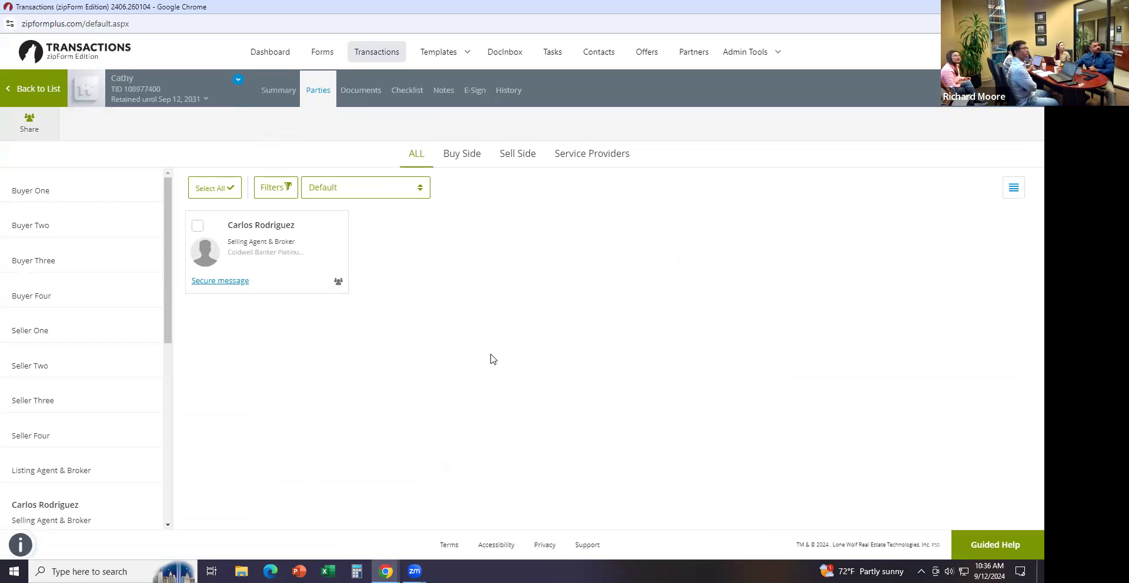
pyautogui.click(97, 197)
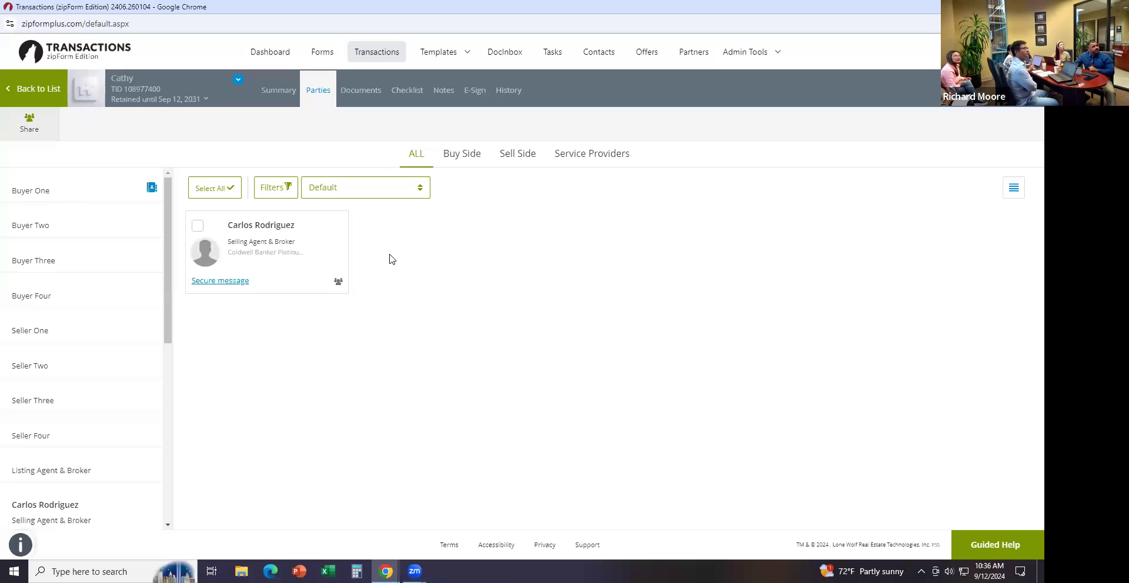
pyautogui.click(418, 221)
pyautogui.write('MJ')
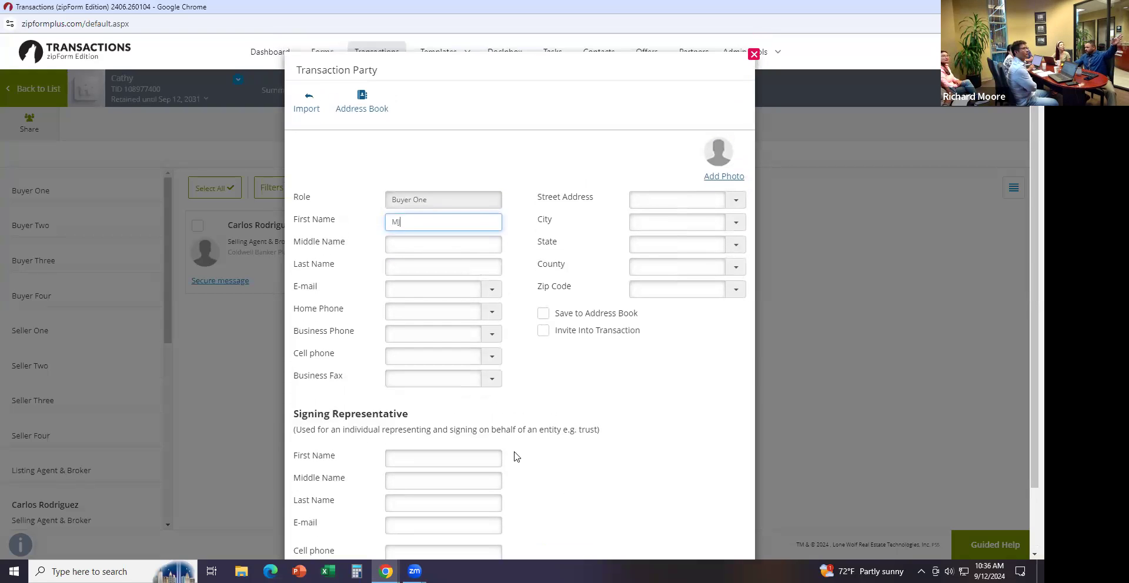
pyautogui.scroll(-2, 635, 478)
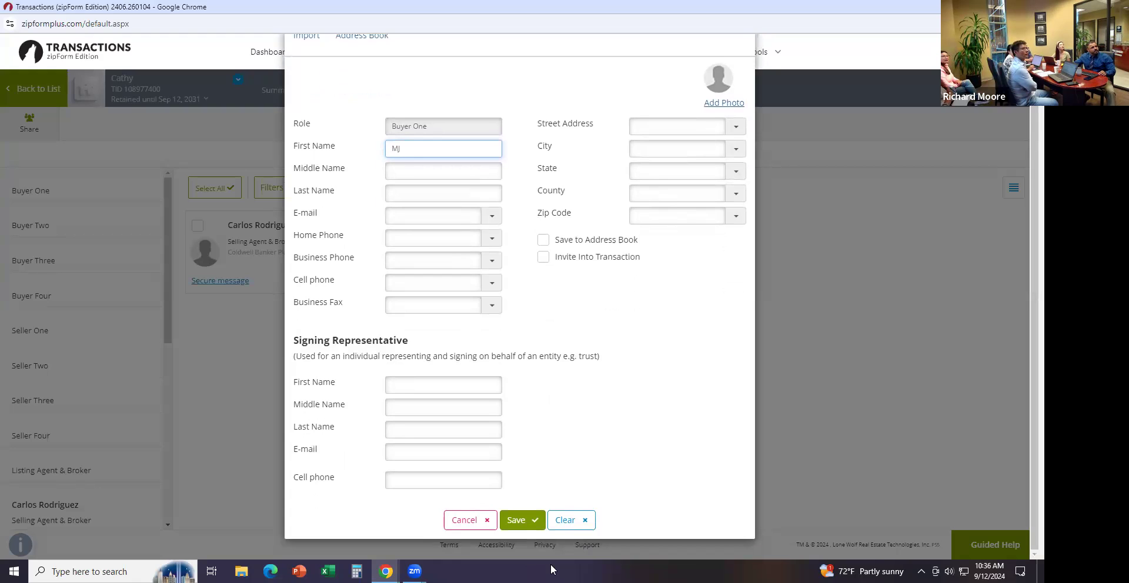
pyautogui.click(518, 520)
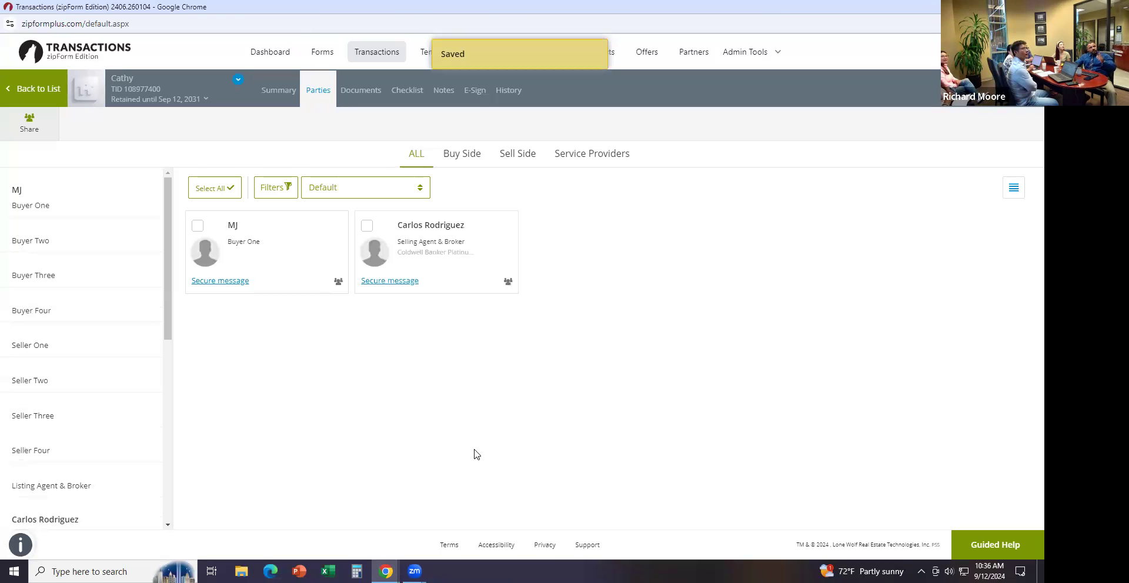
# Autofill the Selling Brokerage License Number on the Selling Agent & Broker party and save
pyautogui.click(459, 227)
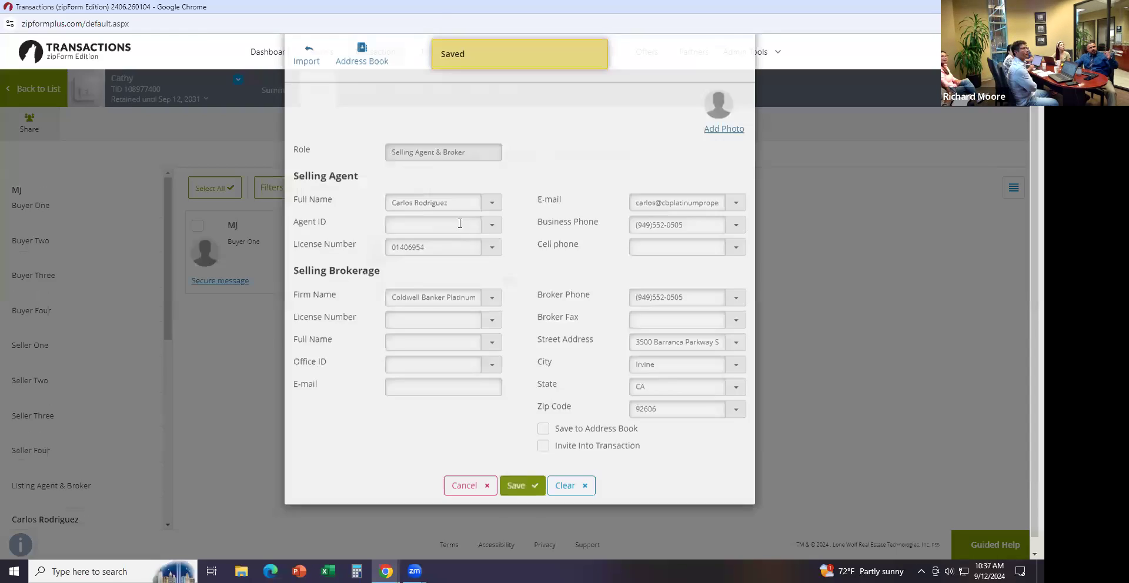
pyautogui.click(462, 366)
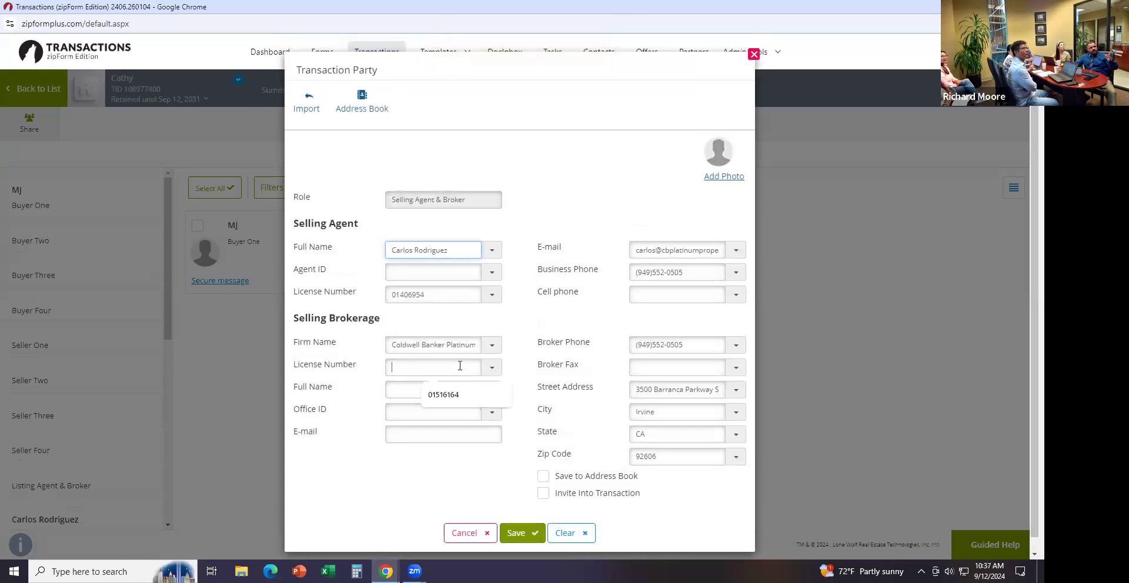
pyautogui.click(459, 395)
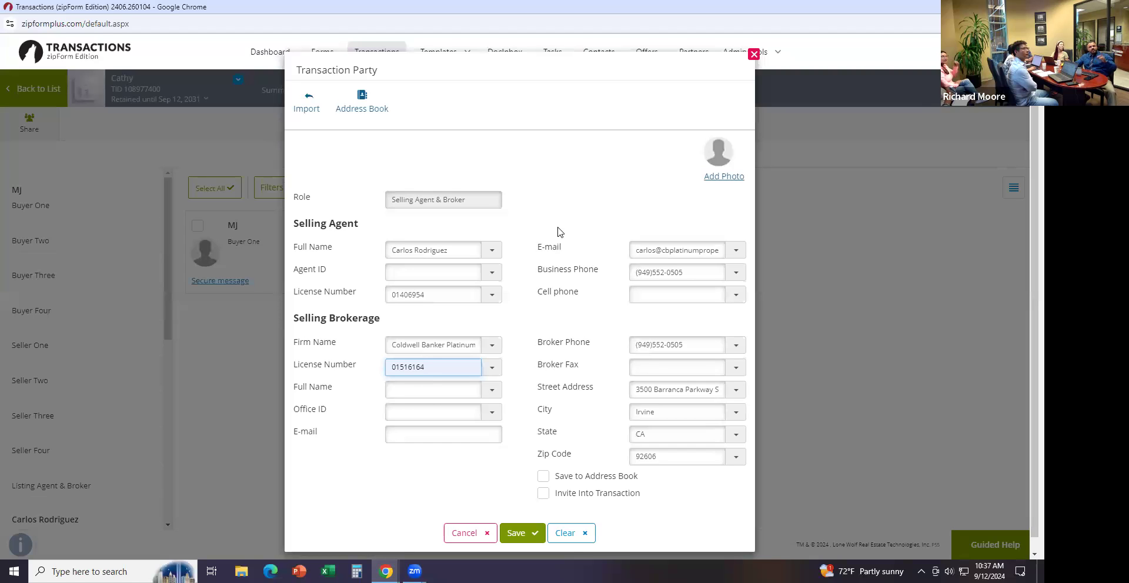
pyautogui.click(509, 545)
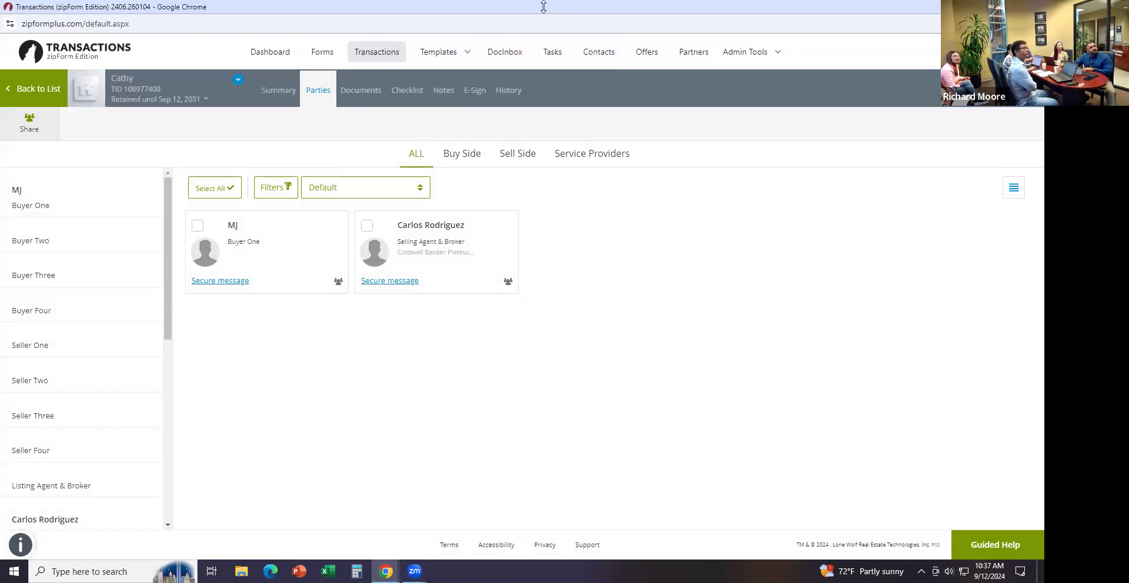
# Add the California Residential Purchase Agreement - 7/24 from the Form Library, then close the library
pyautogui.click(352, 95)
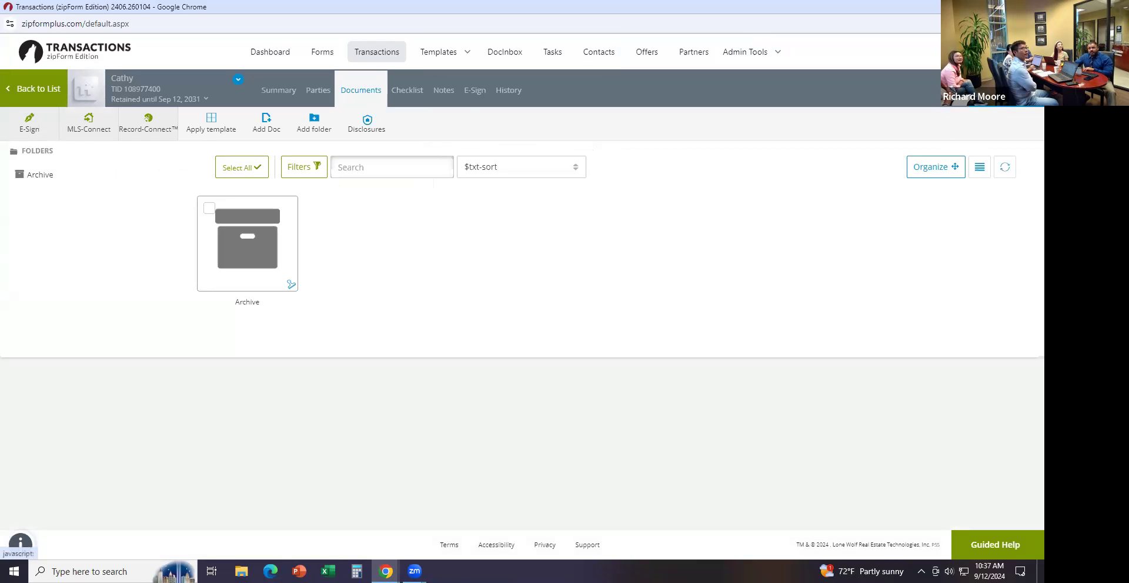
pyautogui.click(266, 122)
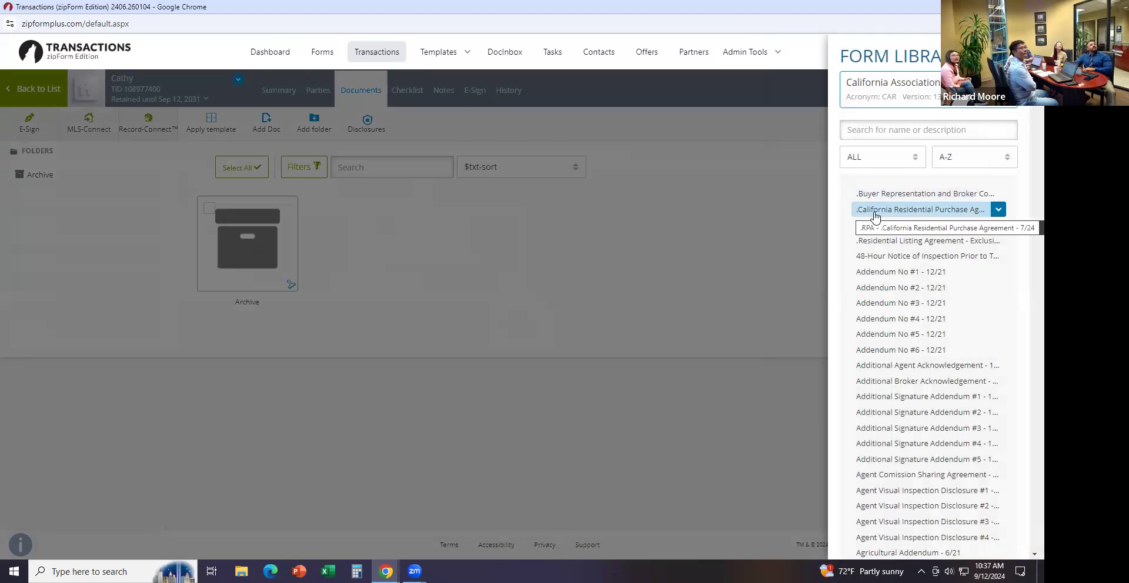
pyautogui.click(976, 217)
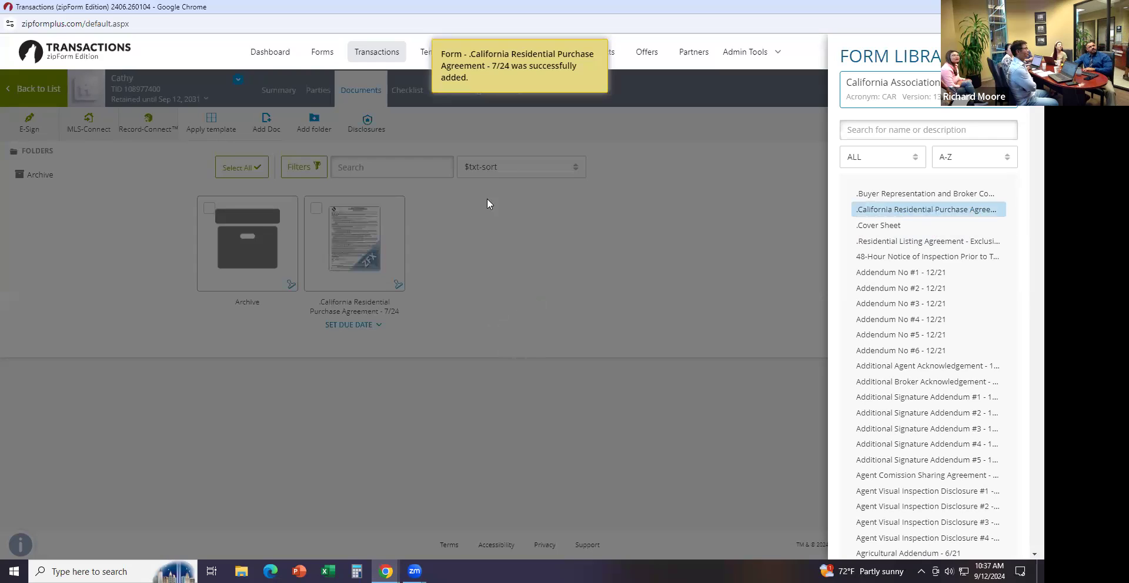
pyautogui.click(467, 278)
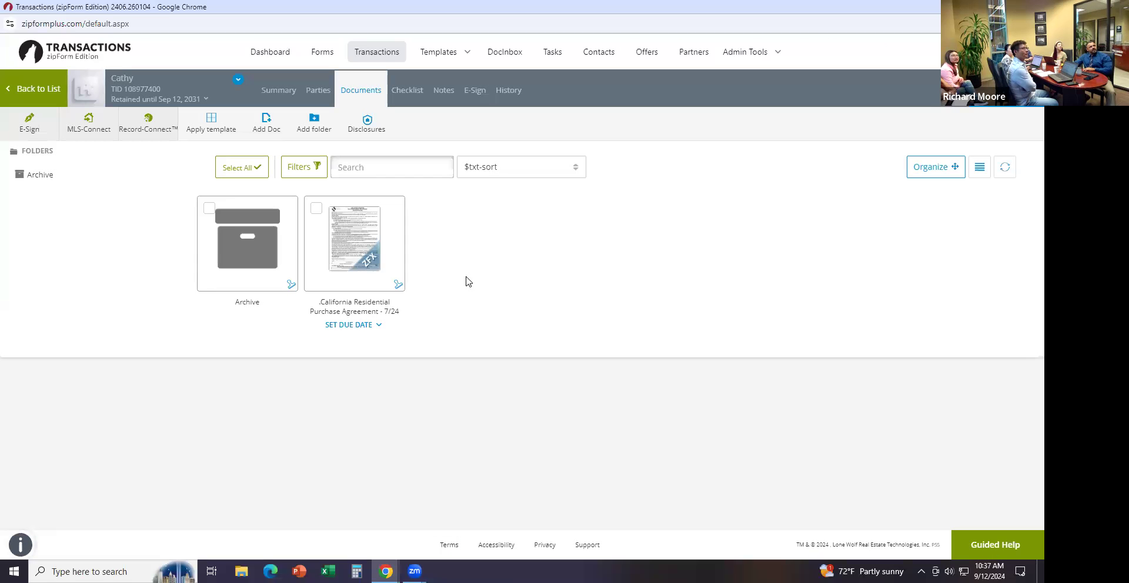
# Open the California Residential Purchase Agreement and check Buyer on the agency disclosure acknowledgment
pyautogui.click(382, 252)
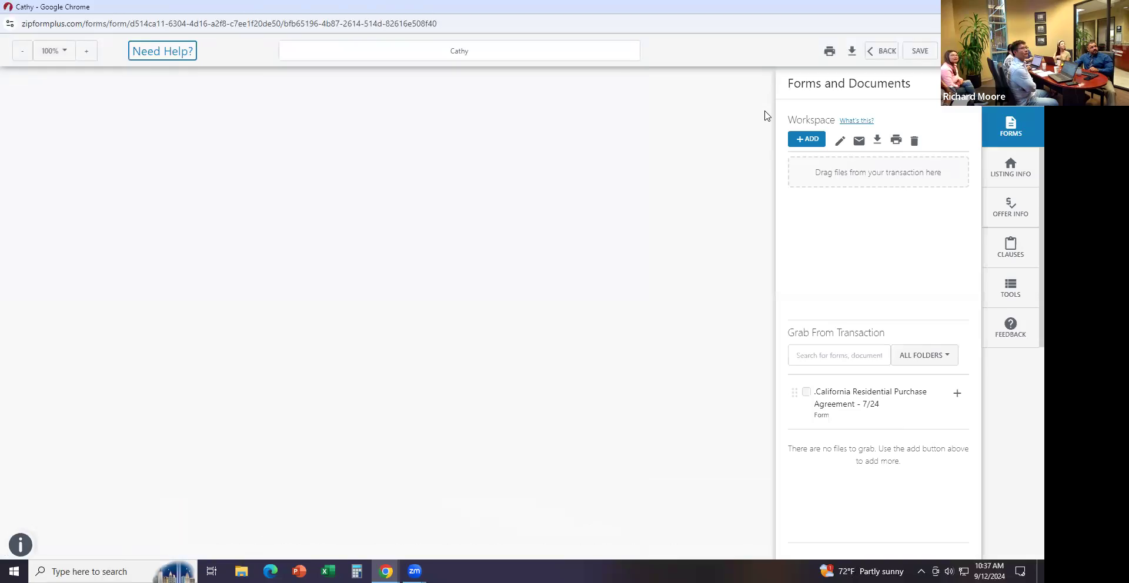
pyautogui.moveTo(772, 86); pyautogui.dragTo(772, 93)
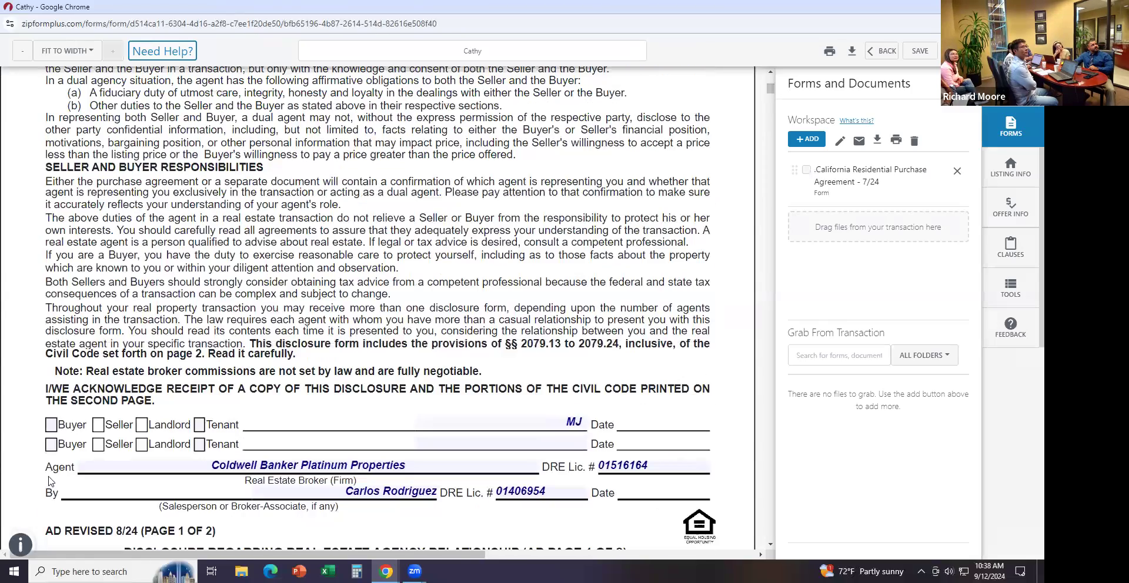
pyautogui.click(51, 426)
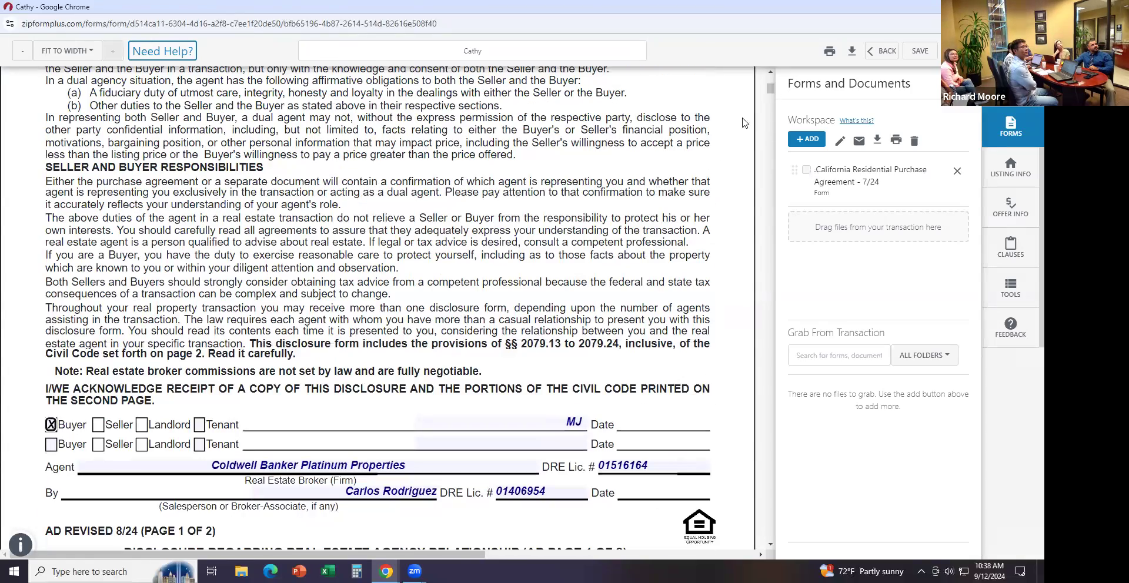
pyautogui.moveTo(771, 91); pyautogui.dragTo(772, 120)
# Fill line 1B with 123 Main Street, city irvine, county ca, zip 92606, and save the form
pyautogui.click(286, 325)
pyautogui.write('123')
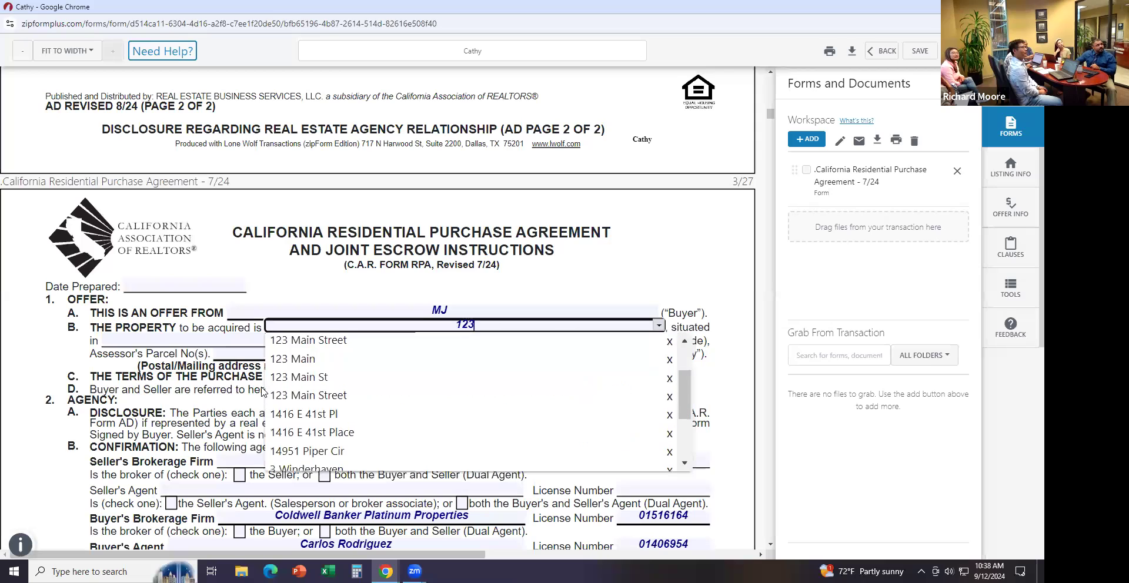
pyautogui.click(285, 341)
pyautogui.click(195, 341)
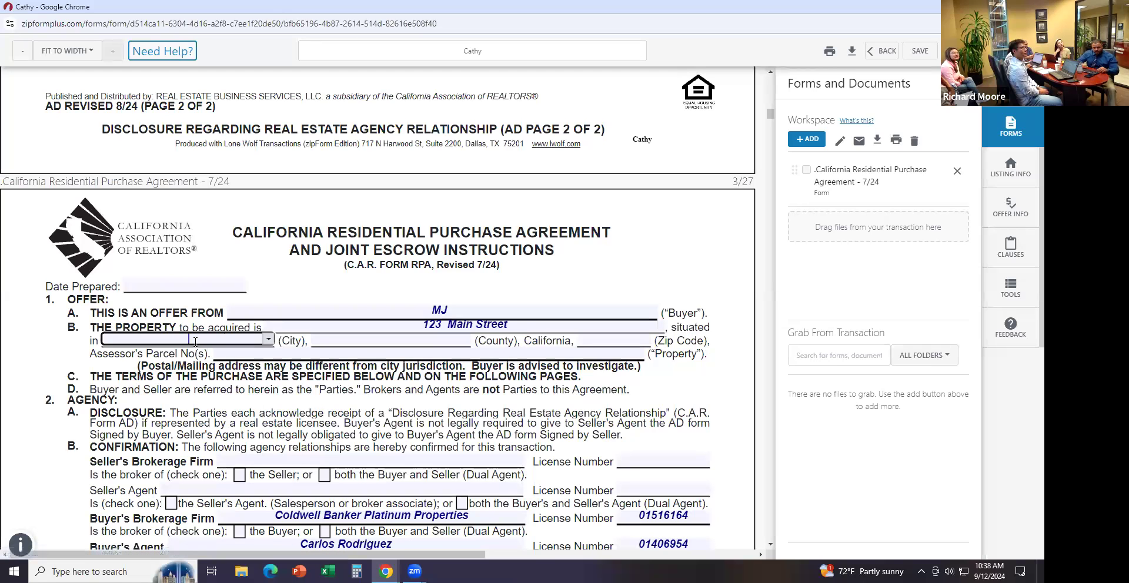
pyautogui.write('irvine')
pyautogui.press('Return')
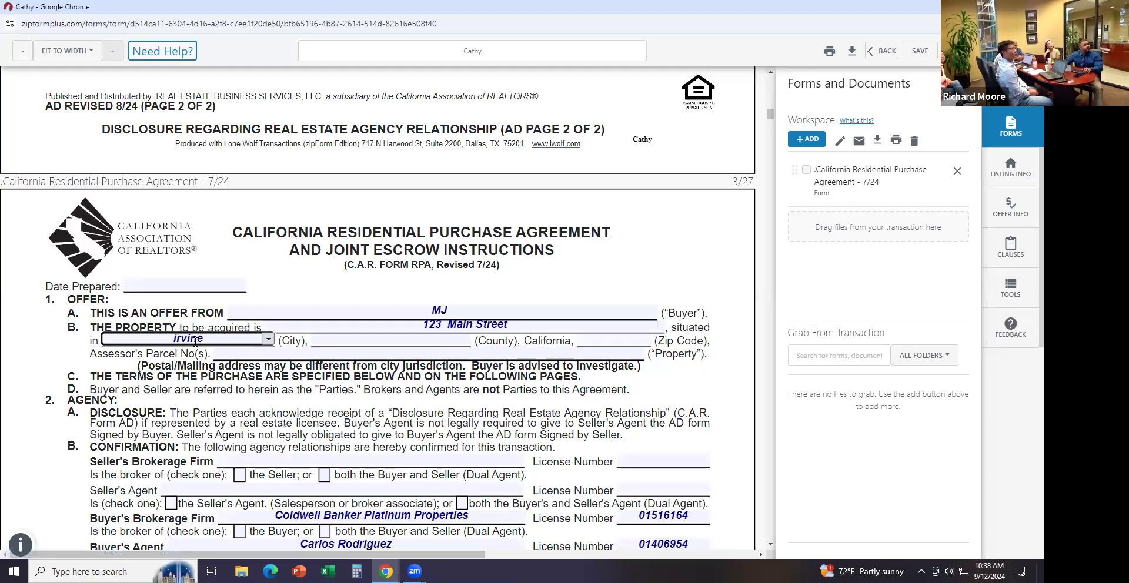
pyautogui.click(404, 346)
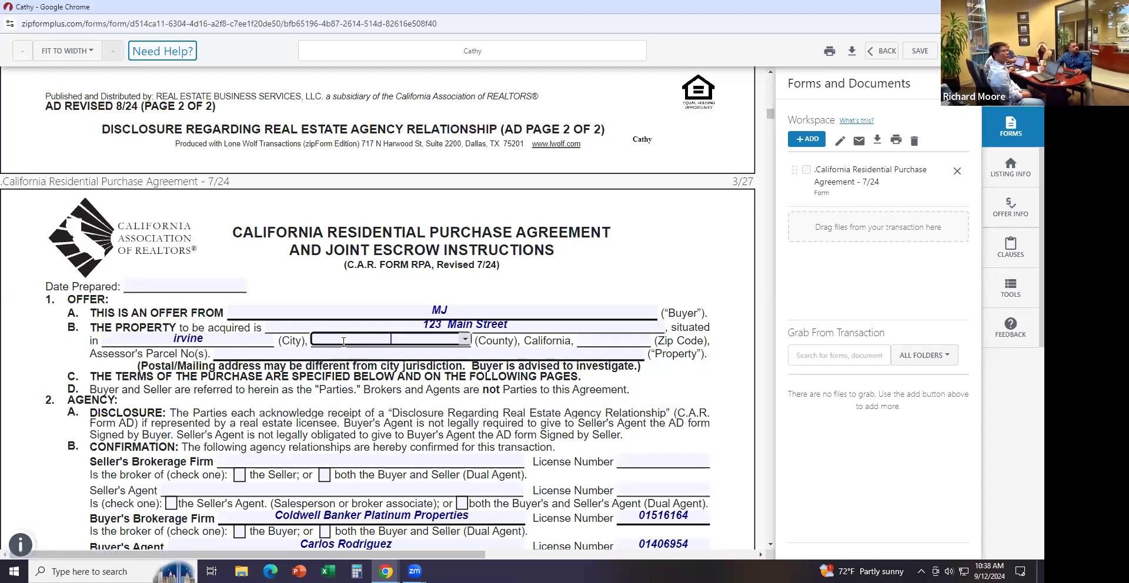
pyautogui.write('ca')
pyautogui.click(590, 338)
pyautogui.write('92606')
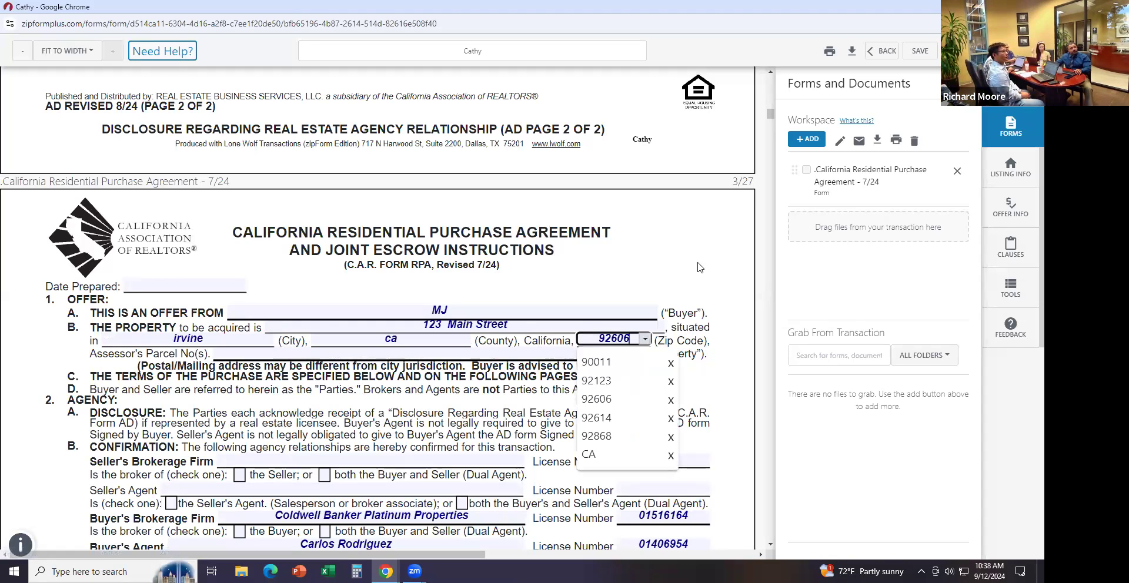
pyautogui.click(593, 207)
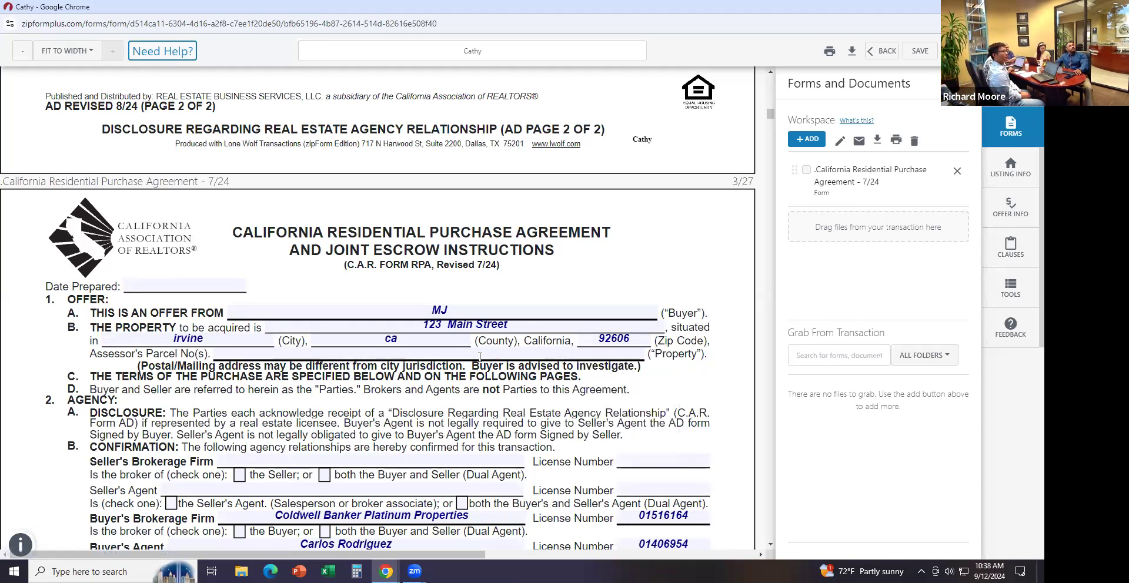
pyautogui.click(920, 53)
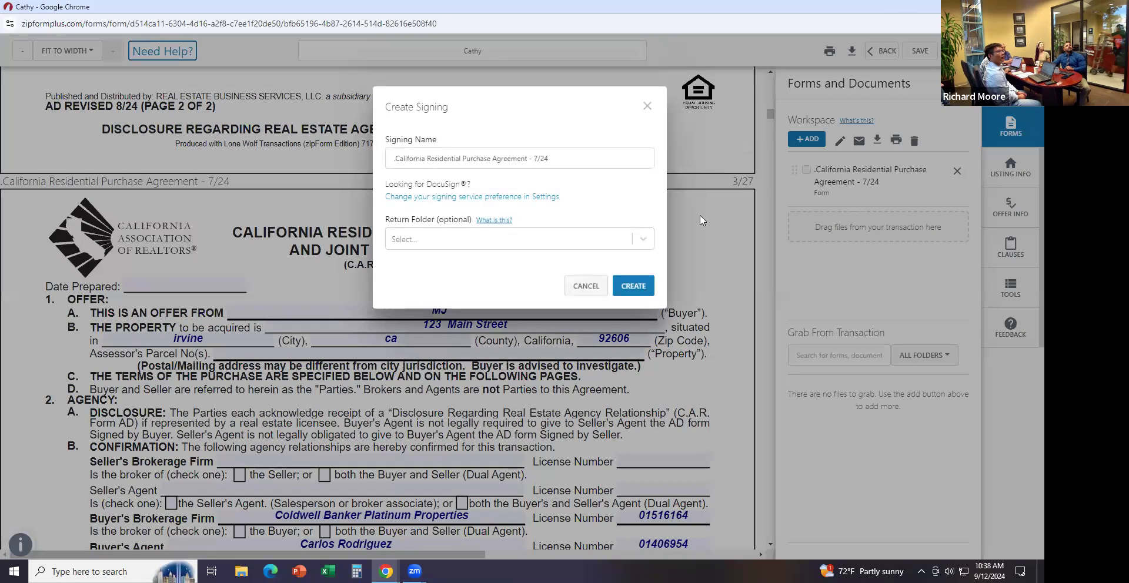
# Create the signing named California Residential Purchase Agreement - 7/24 to open it in Authentisign
pyautogui.click(642, 287)
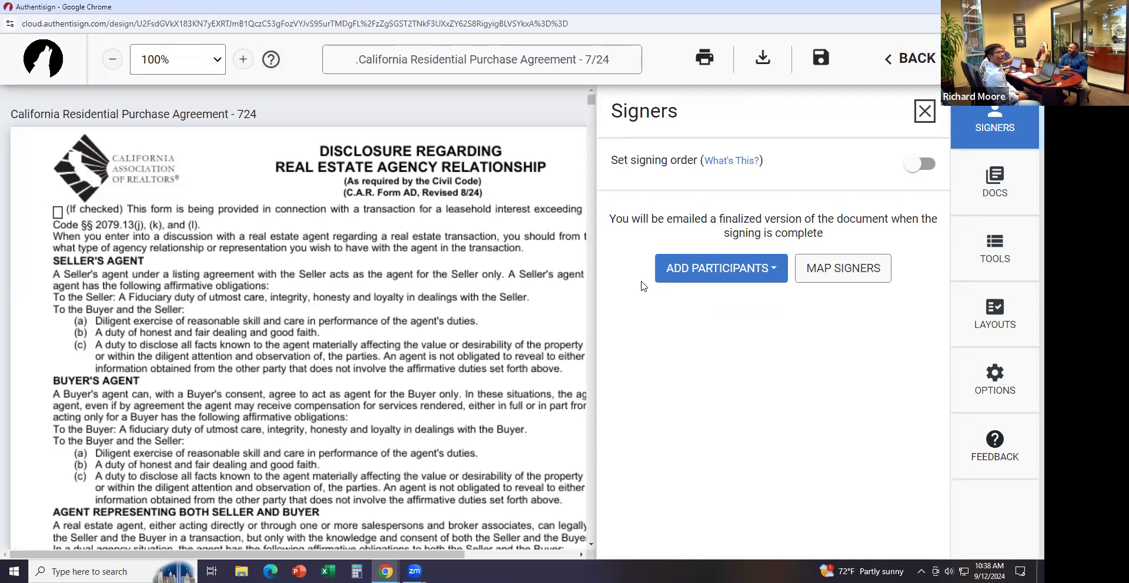
# Add the transaction's selling agent as a signer on the purchase agreement
pyautogui.click(731, 266)
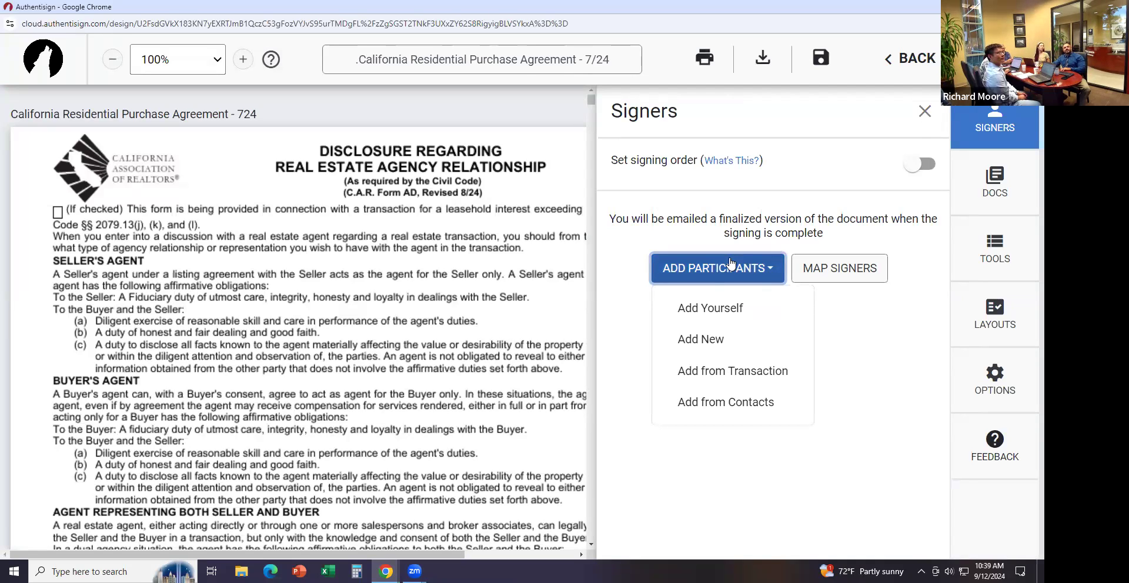
pyautogui.click(700, 371)
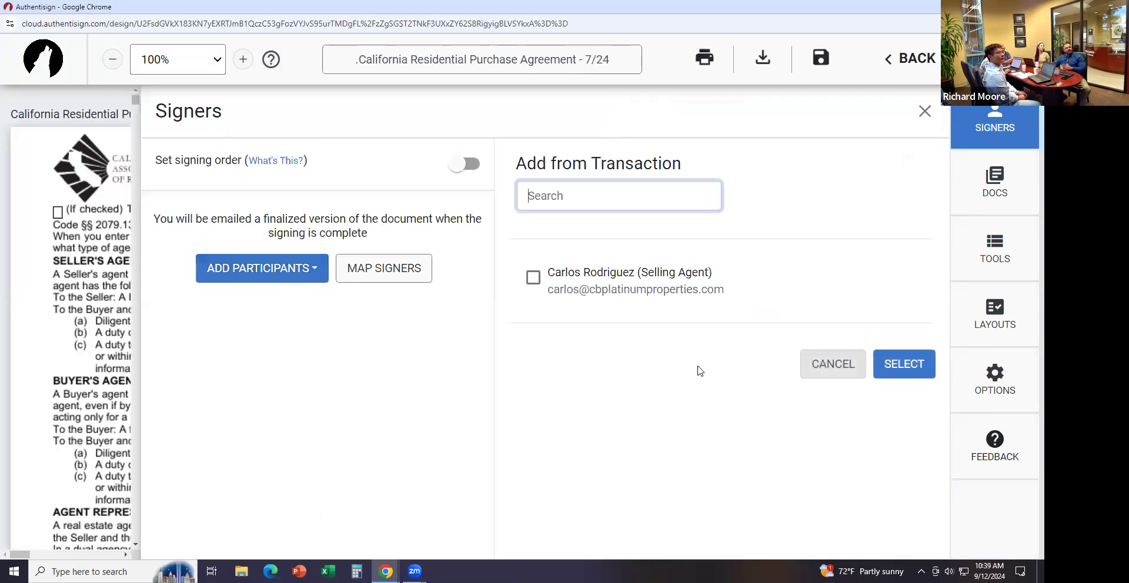
pyautogui.click(533, 277)
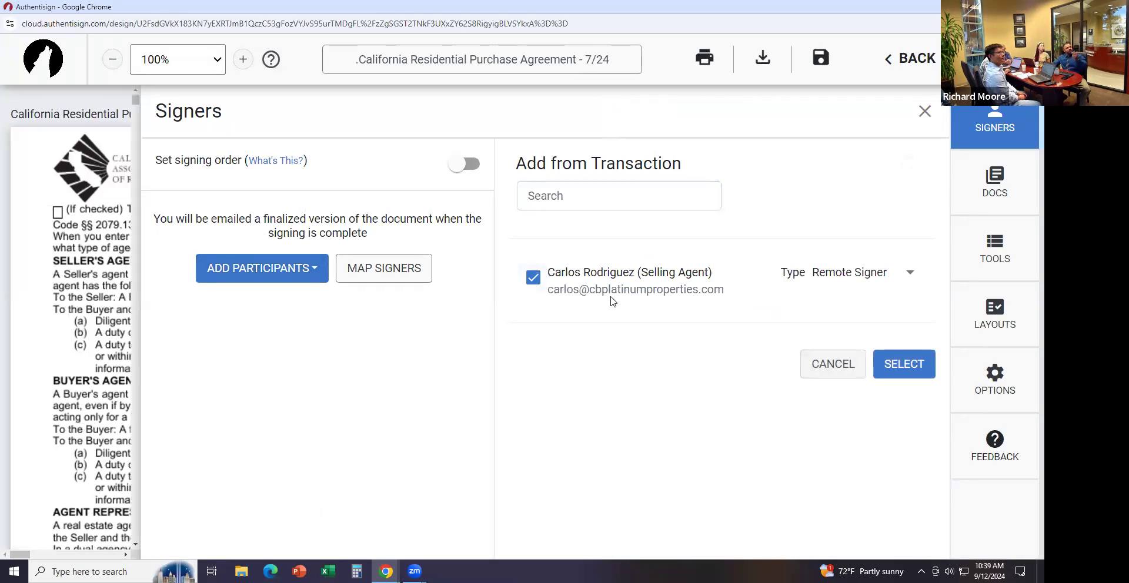
pyautogui.click(909, 364)
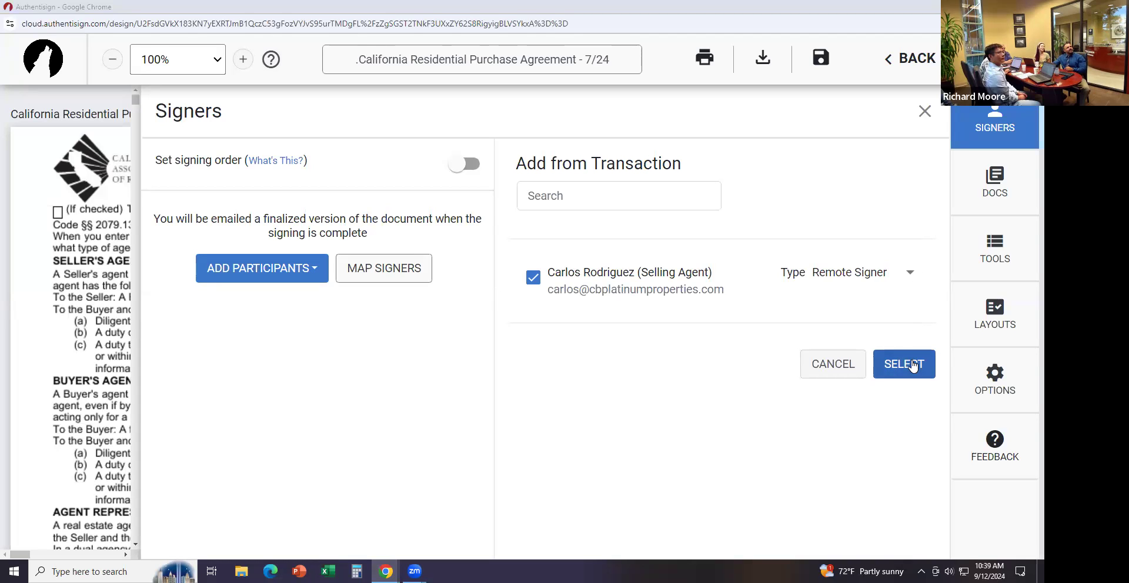
pyautogui.click(911, 364)
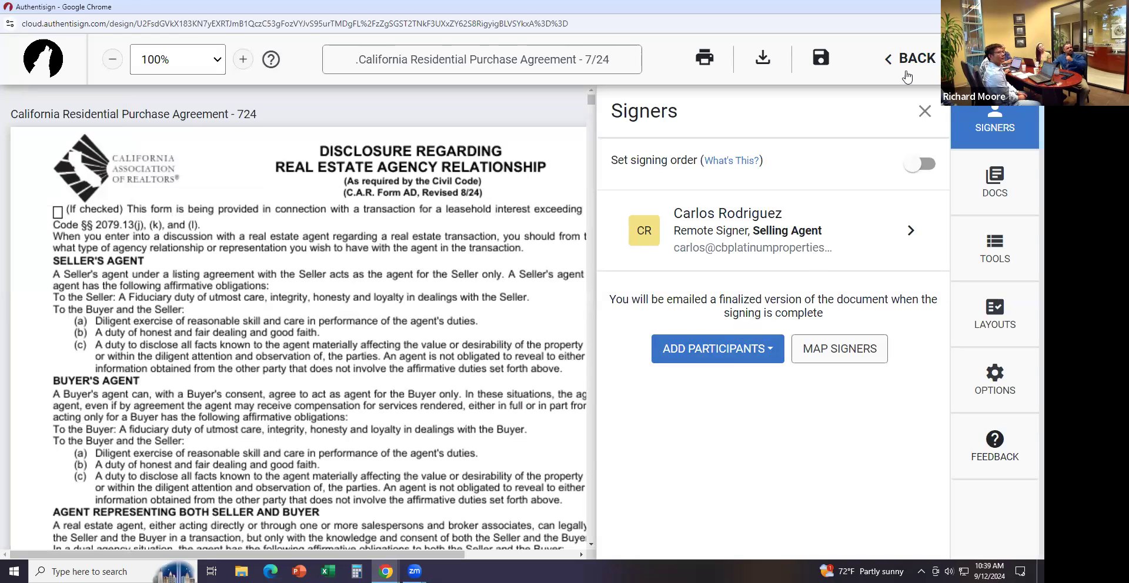
# Close the Signers panel and scroll through the agreement pages down to page 7's initials lines
pyautogui.click(925, 112)
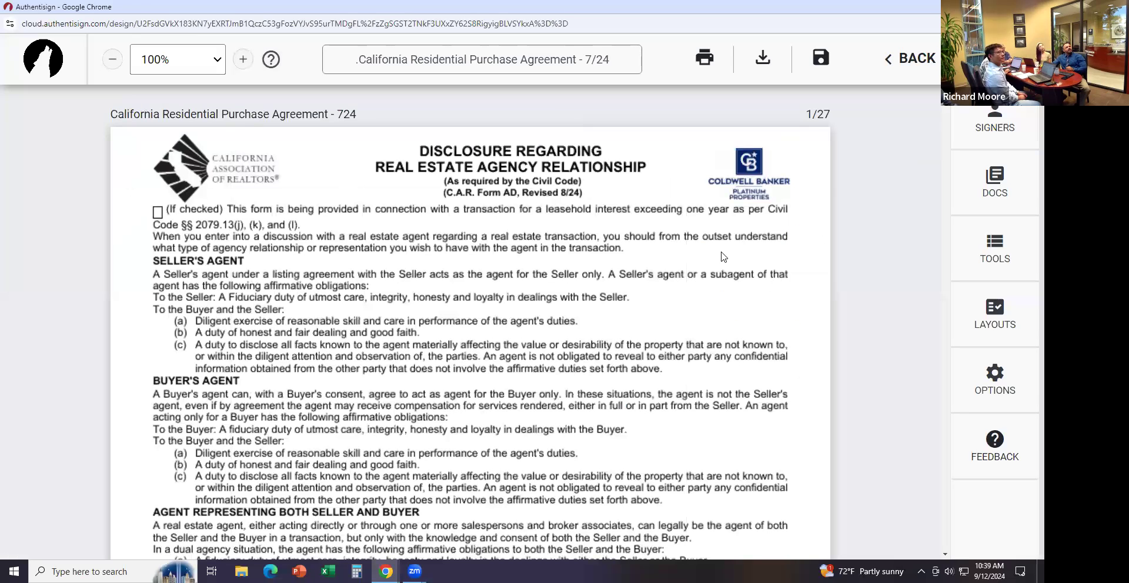
pyautogui.scroll(-1, 732, 310)
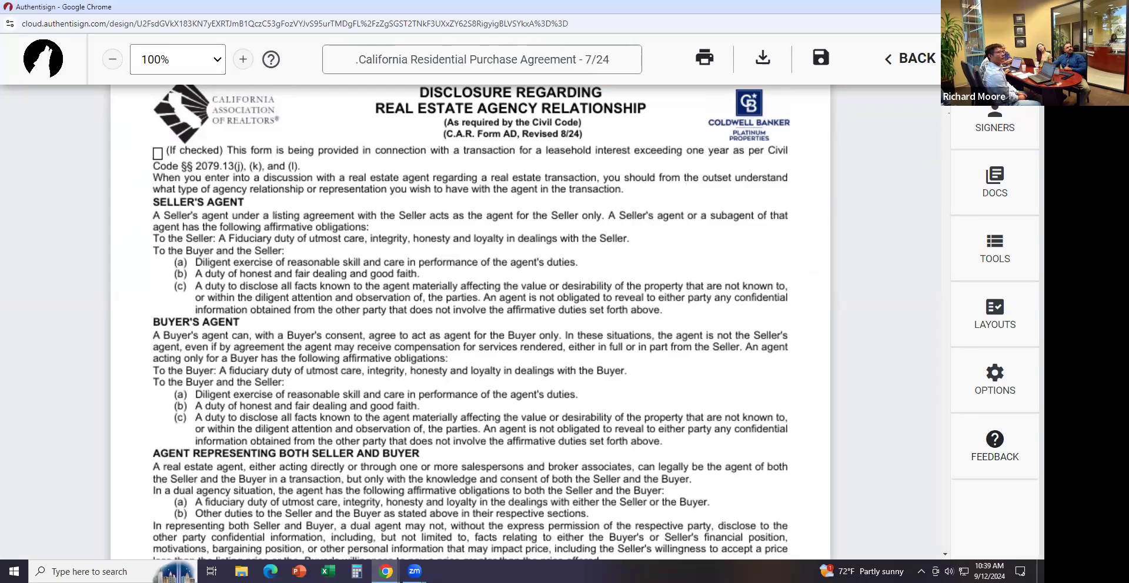
pyautogui.click(947, 117)
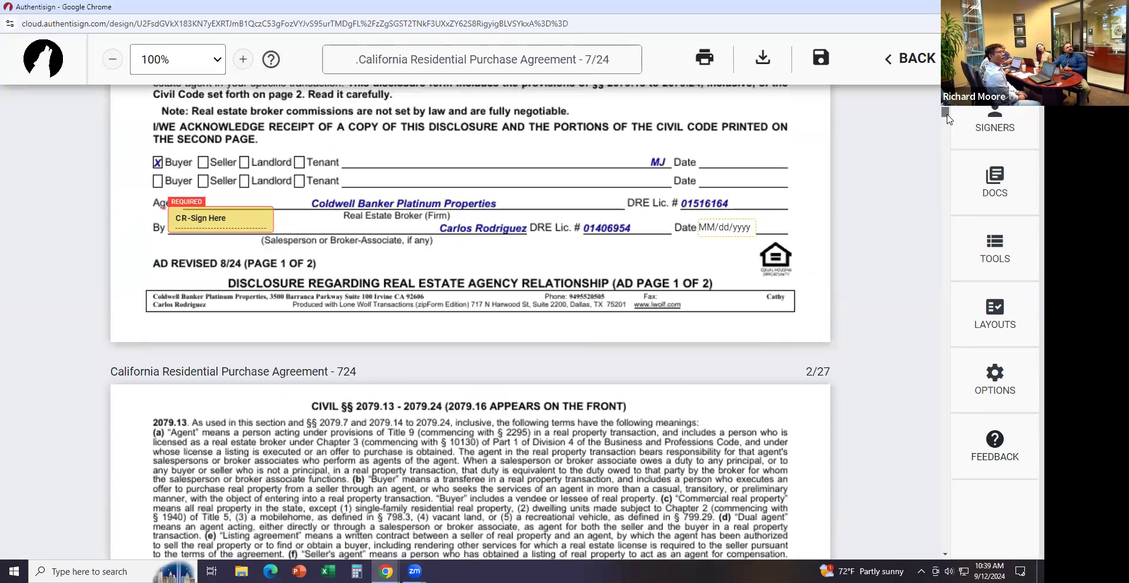
pyautogui.moveTo(946, 116); pyautogui.dragTo(939, 154)
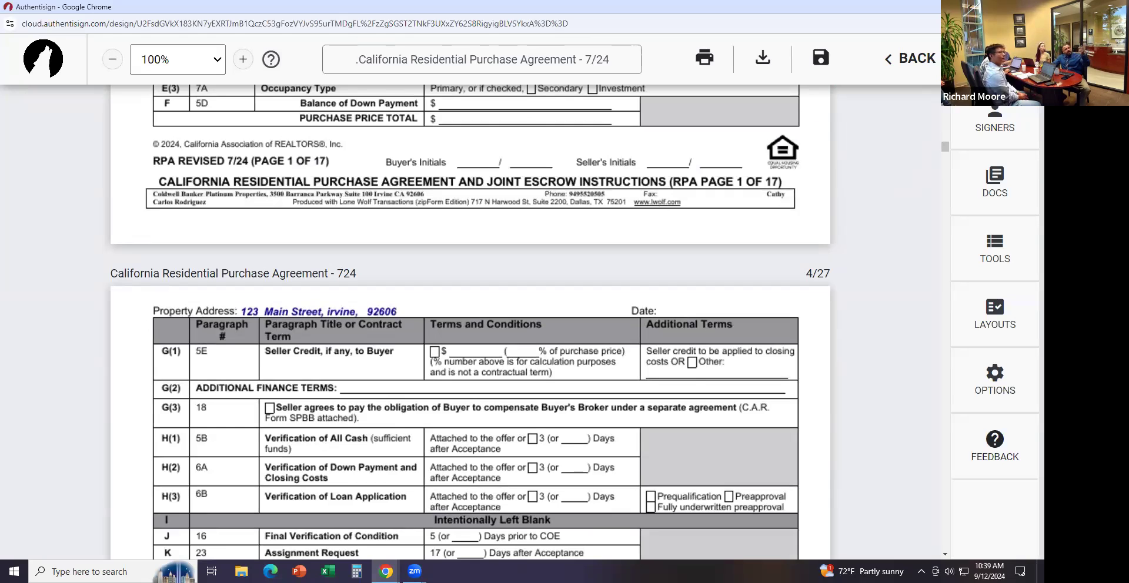
pyautogui.moveTo(947, 149); pyautogui.dragTo(893, 345)
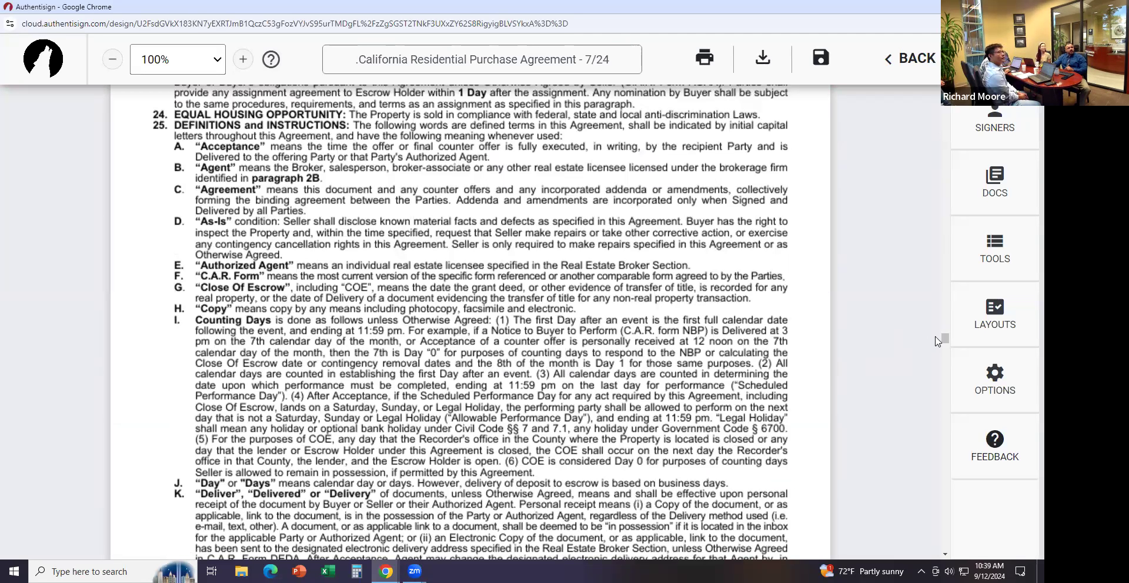
pyautogui.moveTo(946, 340); pyautogui.dragTo(955, 251)
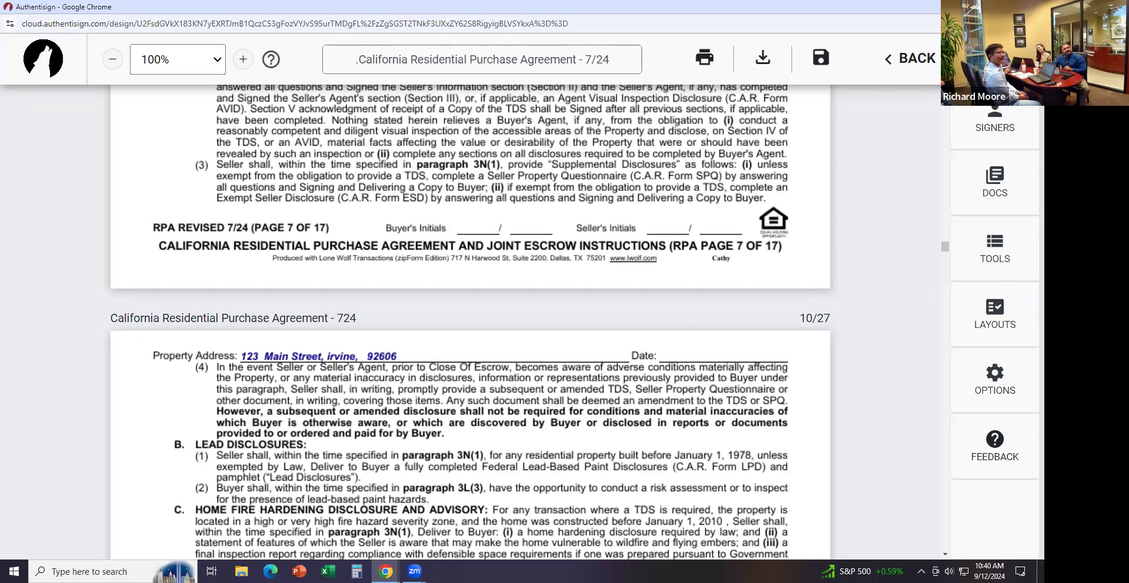
pyautogui.click(1010, 258)
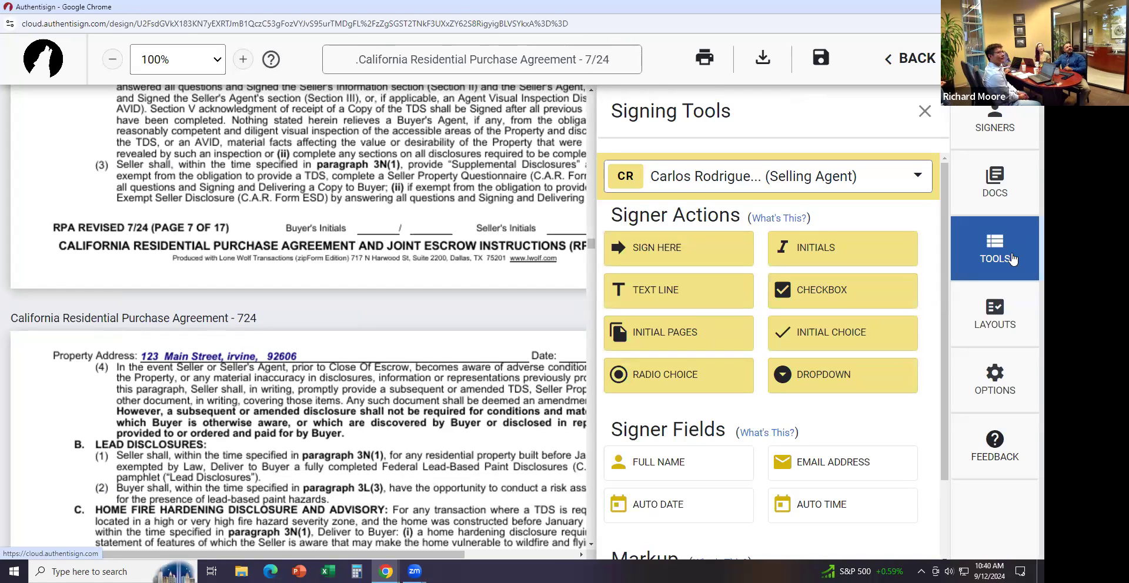
# Place the selling agent's initials field on page 7's Buyer's Initials line
pyautogui.click(827, 177)
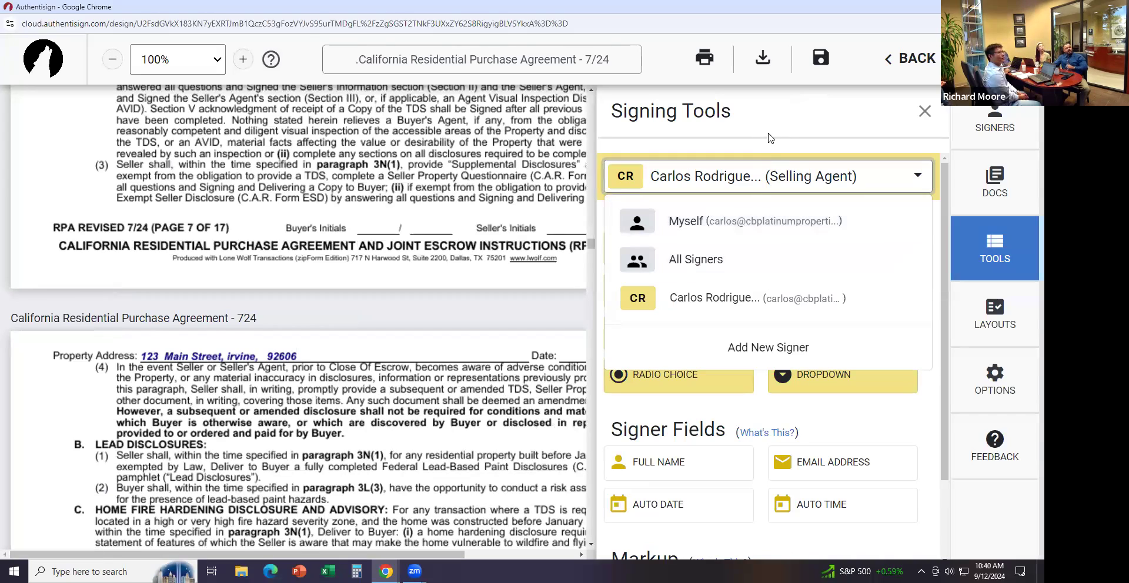
pyautogui.click(767, 176)
pyautogui.moveTo(805, 245); pyautogui.dragTo(360, 209)
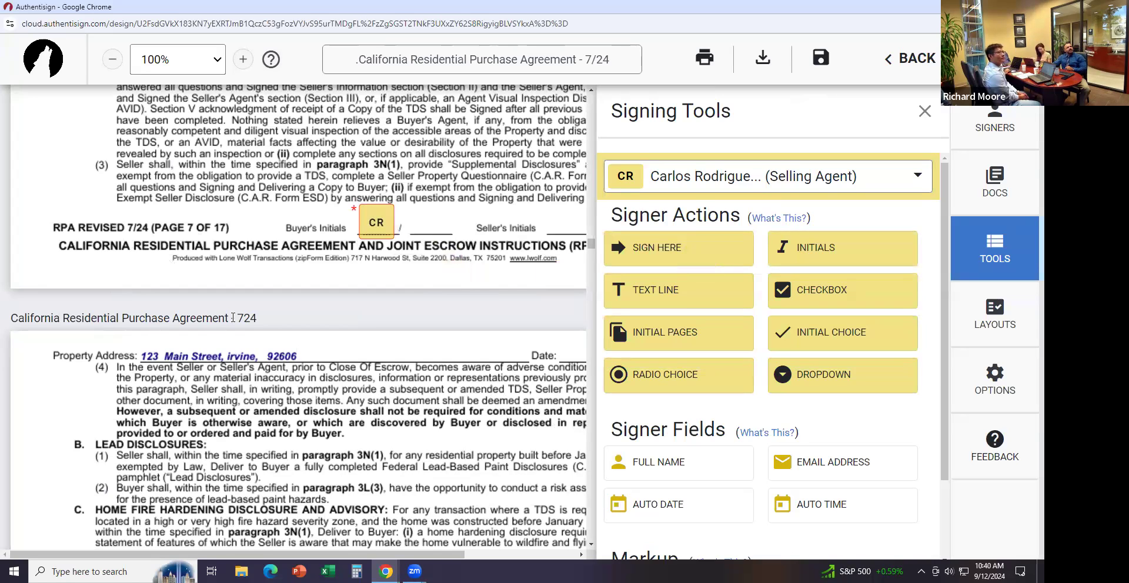
pyautogui.click(925, 117)
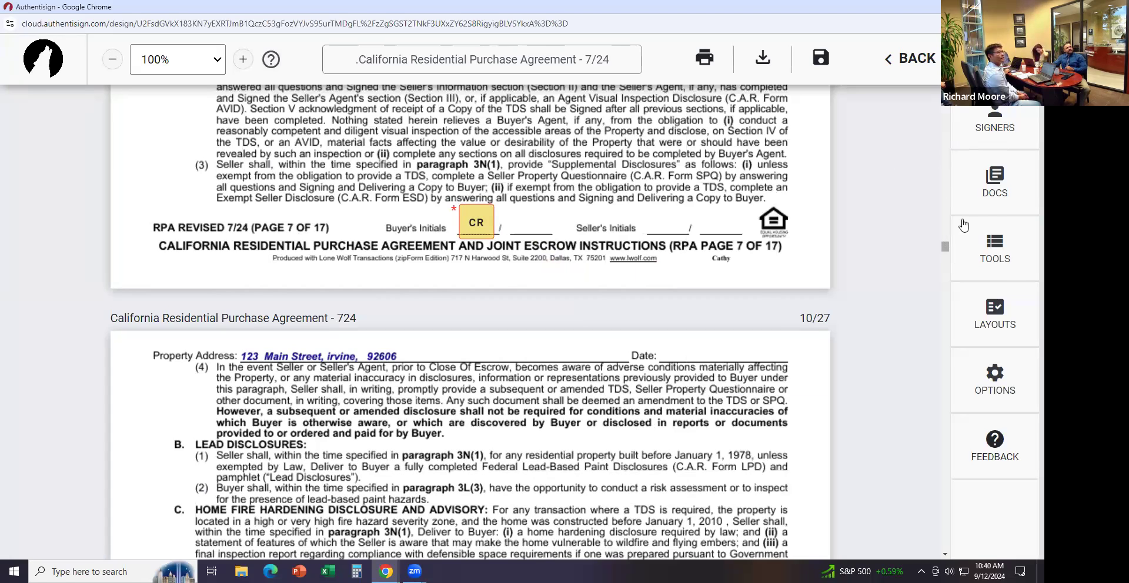
pyautogui.click(1000, 264)
# Place two practice signature fields near Buyer's Initials, then delete both
pyautogui.moveTo(679, 247); pyautogui.dragTo(353, 271)
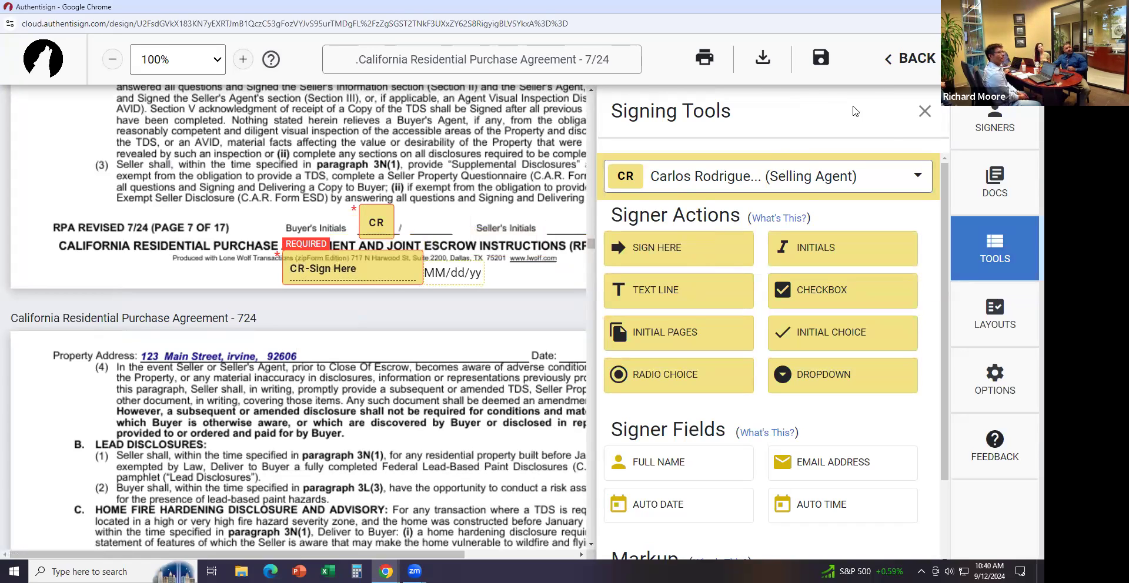
pyautogui.moveTo(676, 254); pyautogui.dragTo(393, 238)
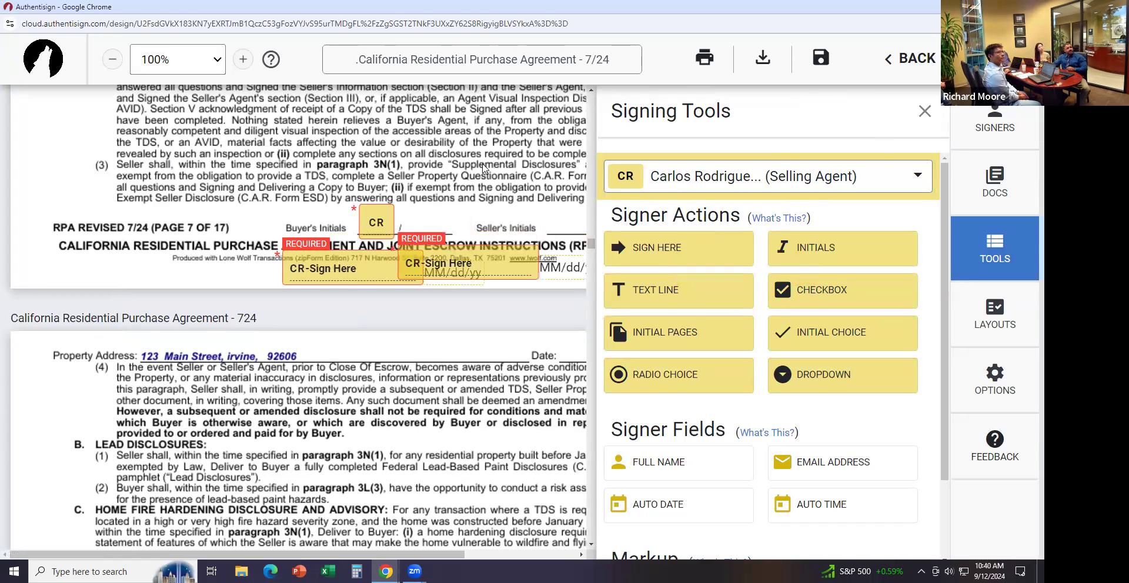
pyautogui.click(925, 111)
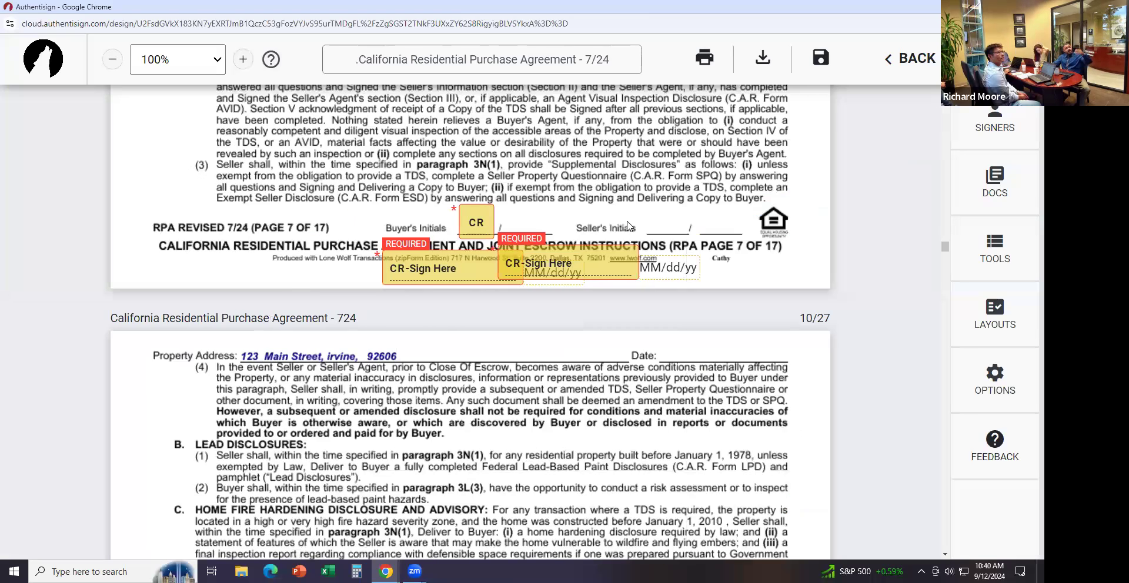
pyautogui.click(614, 266)
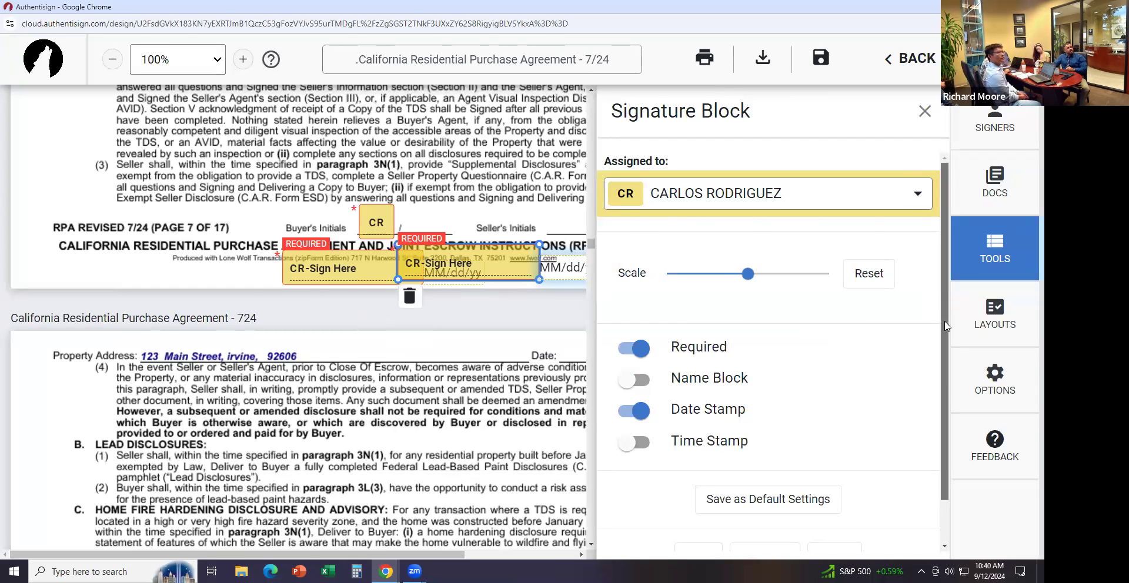
pyautogui.scroll(-1, 939, 482)
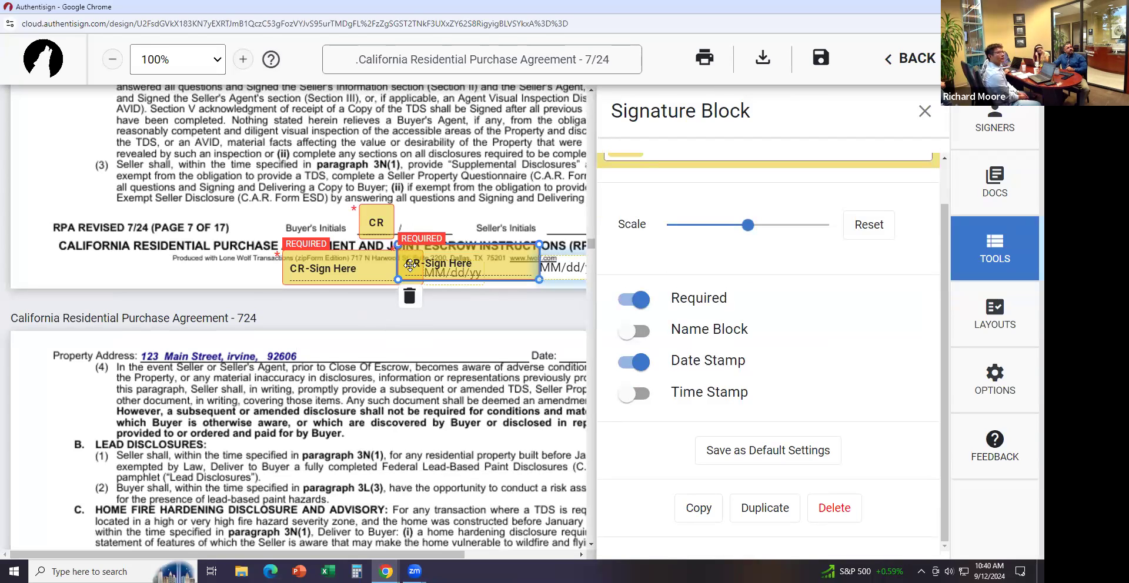
pyautogui.click(409, 296)
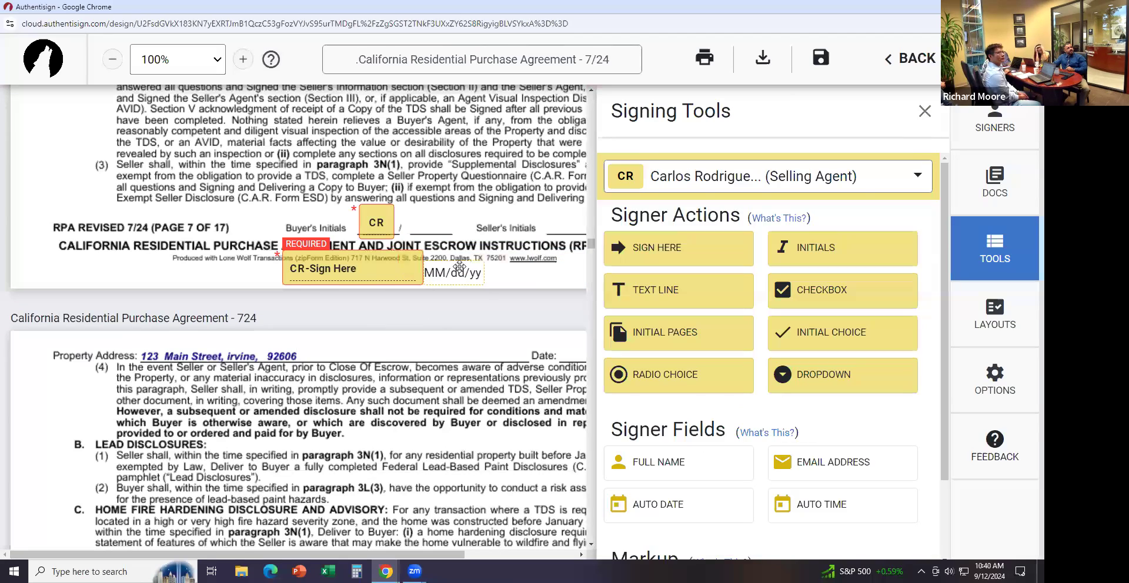
pyautogui.click(398, 271)
pyautogui.click(292, 301)
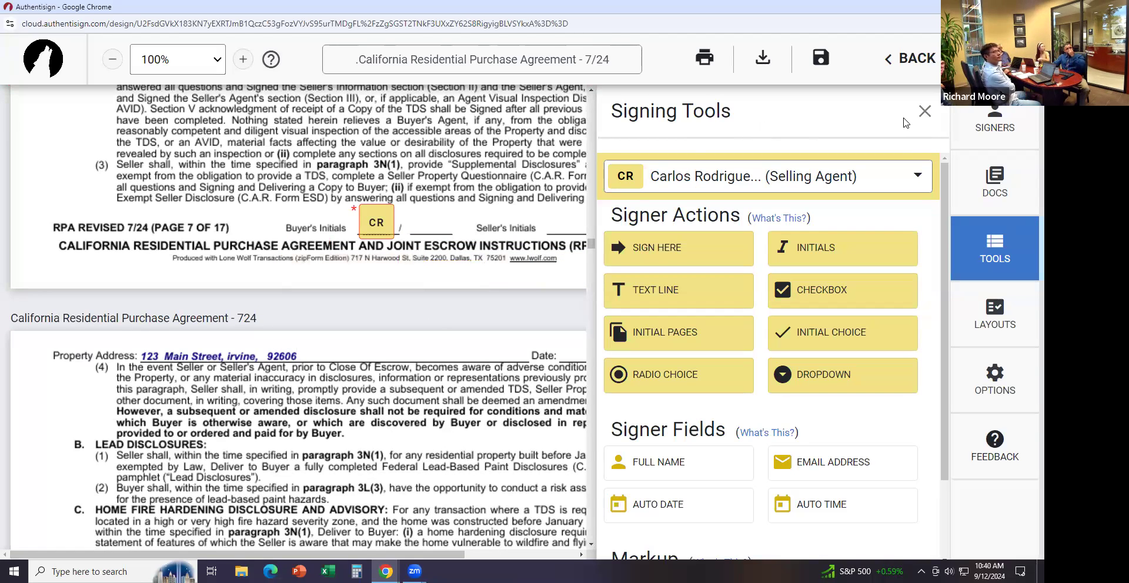
# Drop two more sign-here fields on page 7 and delete them
pyautogui.moveTo(682, 248); pyautogui.dragTo(43, 134)
pyautogui.moveTo(638, 242); pyautogui.dragTo(320, 143)
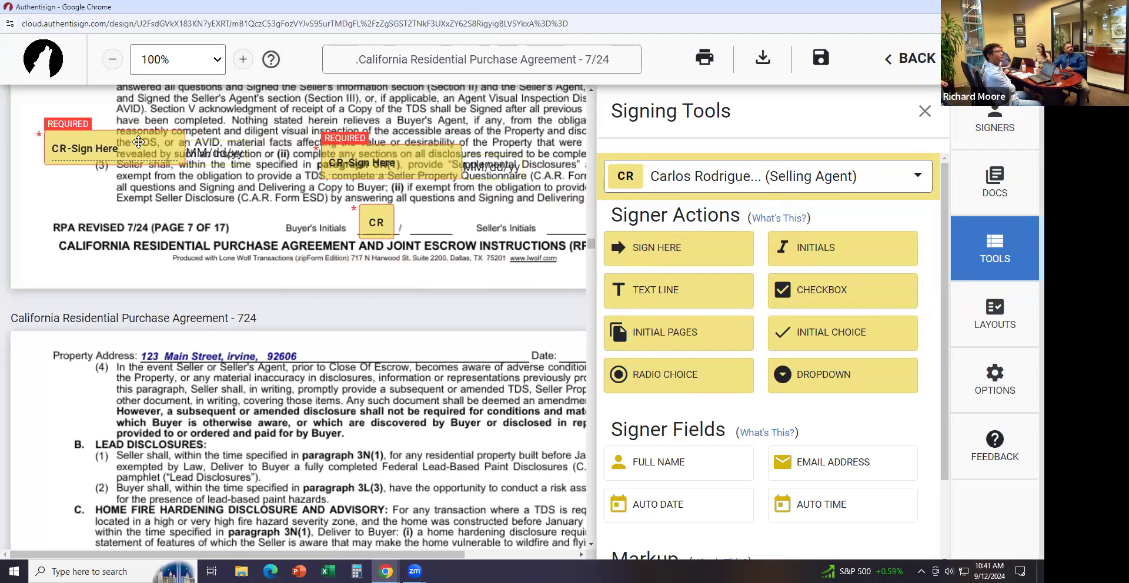
pyautogui.click(115, 156)
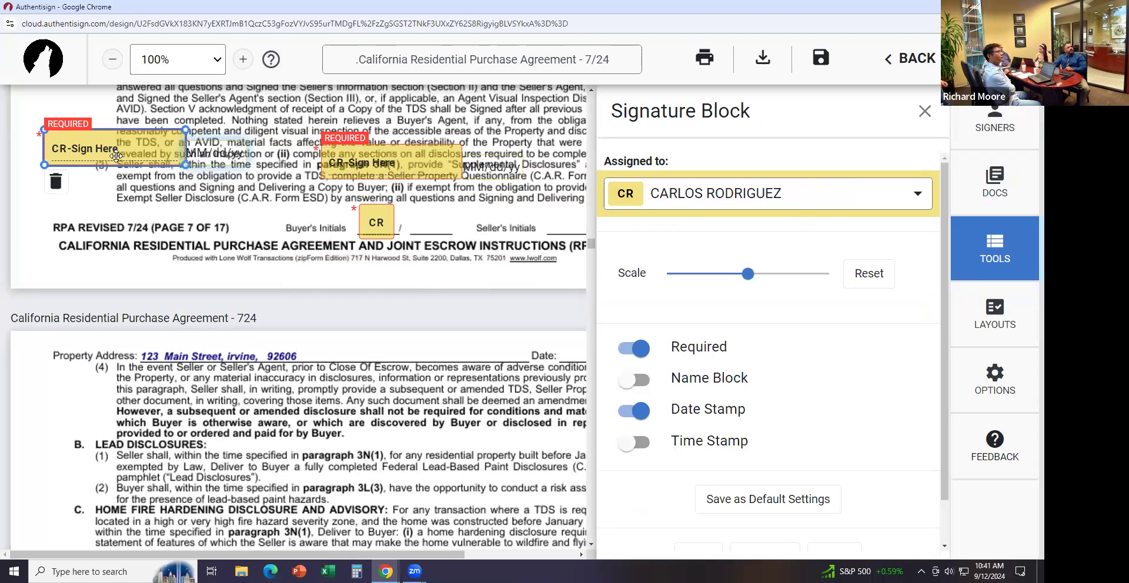
pyautogui.click(56, 183)
pyautogui.click(352, 150)
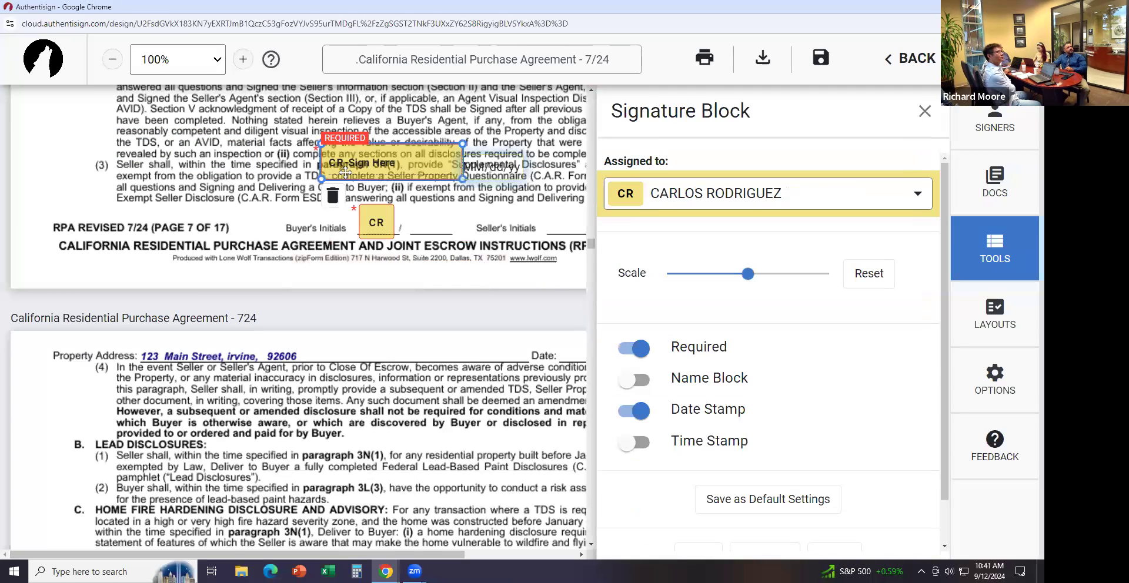
pyautogui.click(331, 196)
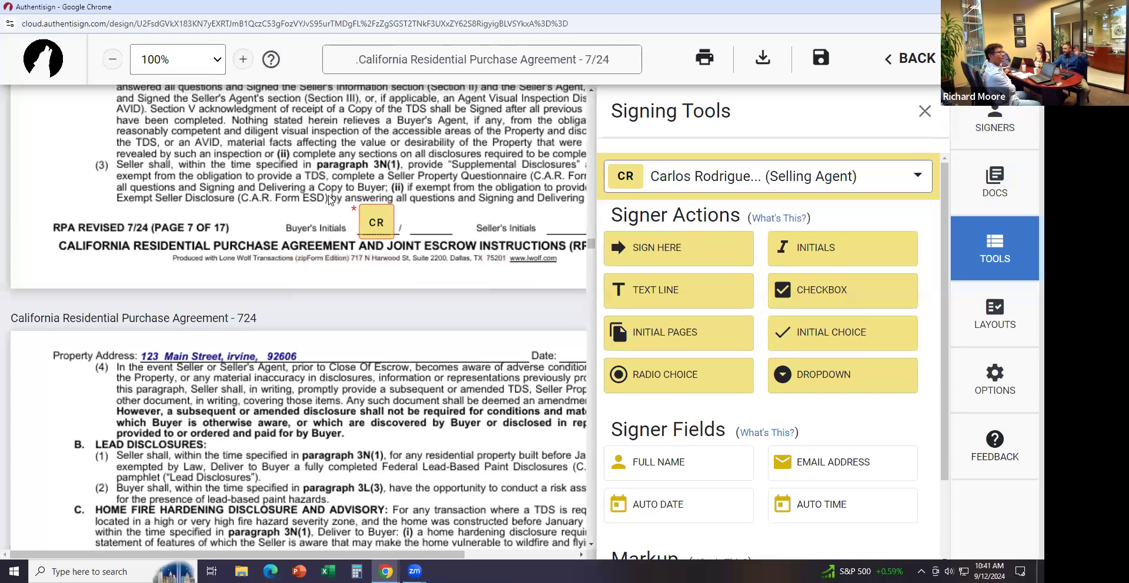
# Add three more sign-here fields, then delete every one so only the initials box remains
pyautogui.click(646, 250)
pyautogui.moveTo(394, 422); pyautogui.dragTo(268, 186)
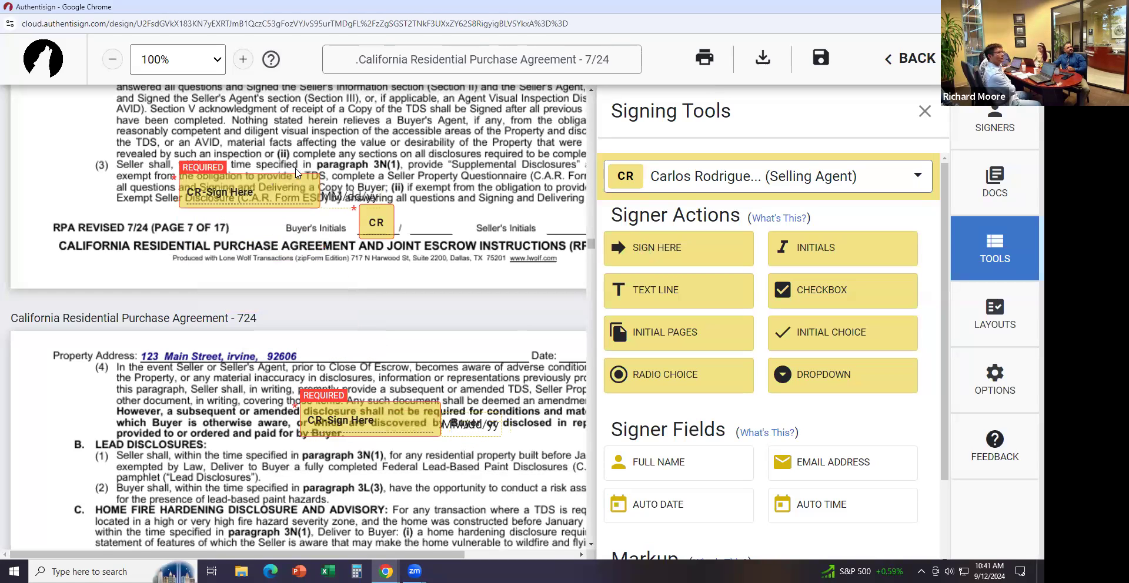
pyautogui.doubleClick(716, 248)
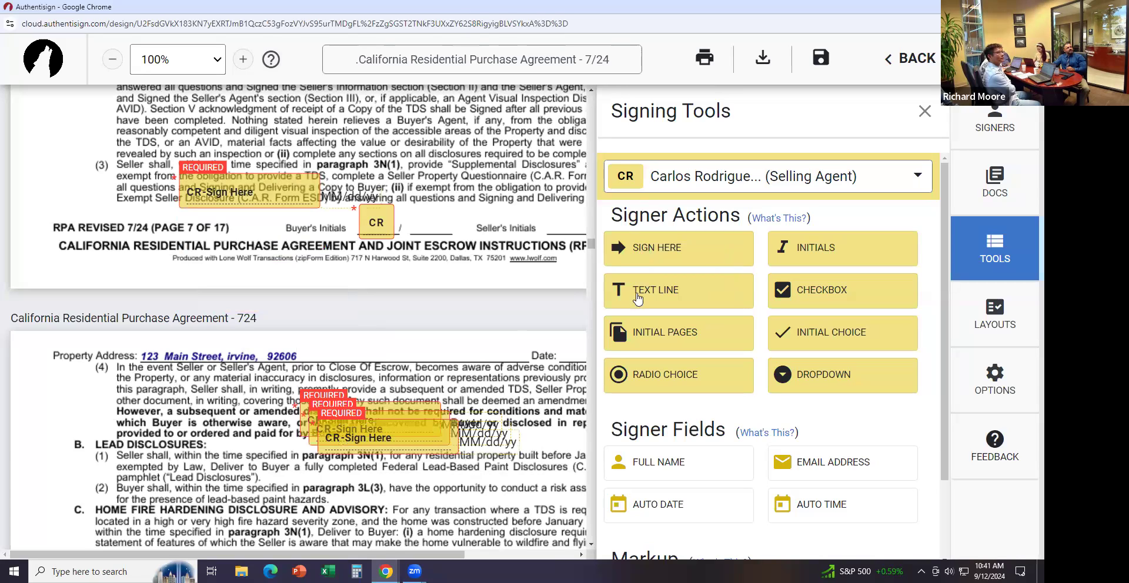
pyautogui.click(253, 176)
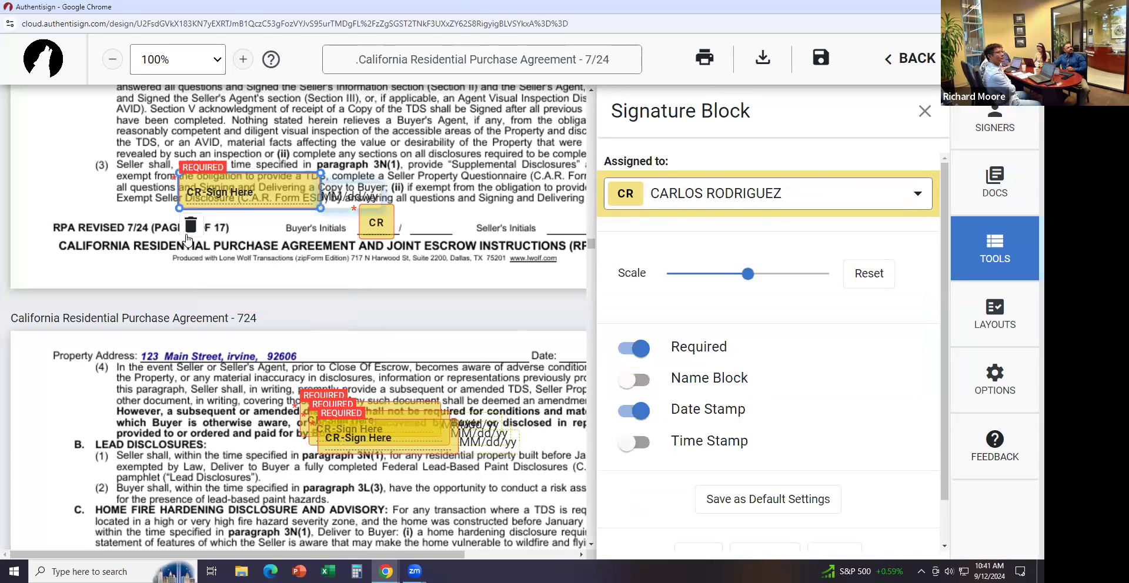
pyautogui.press('Delete')
pyautogui.click(347, 449)
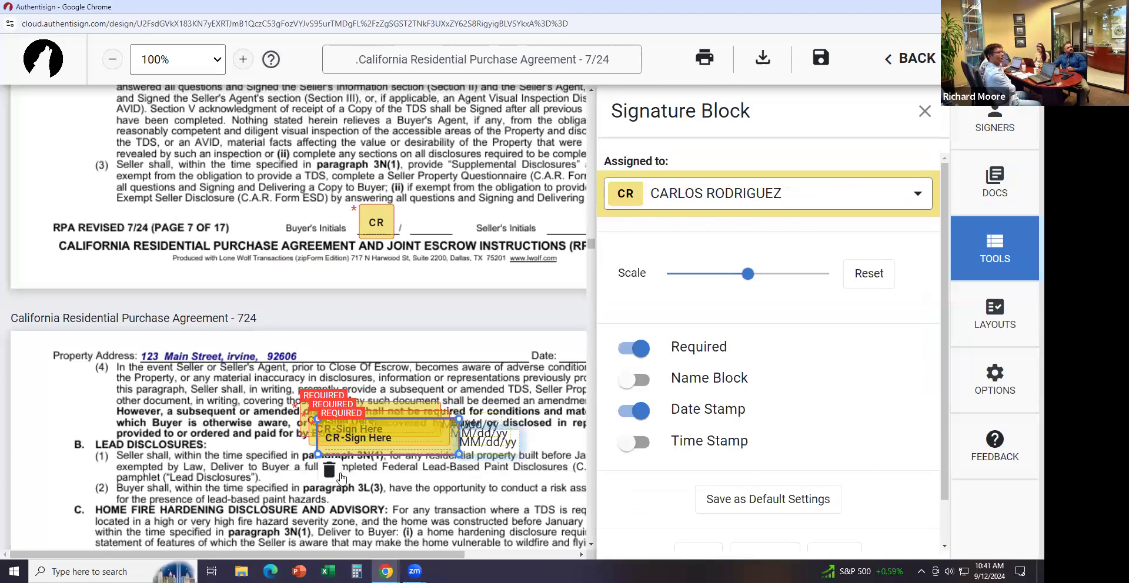
pyautogui.click(332, 471)
pyautogui.click(332, 438)
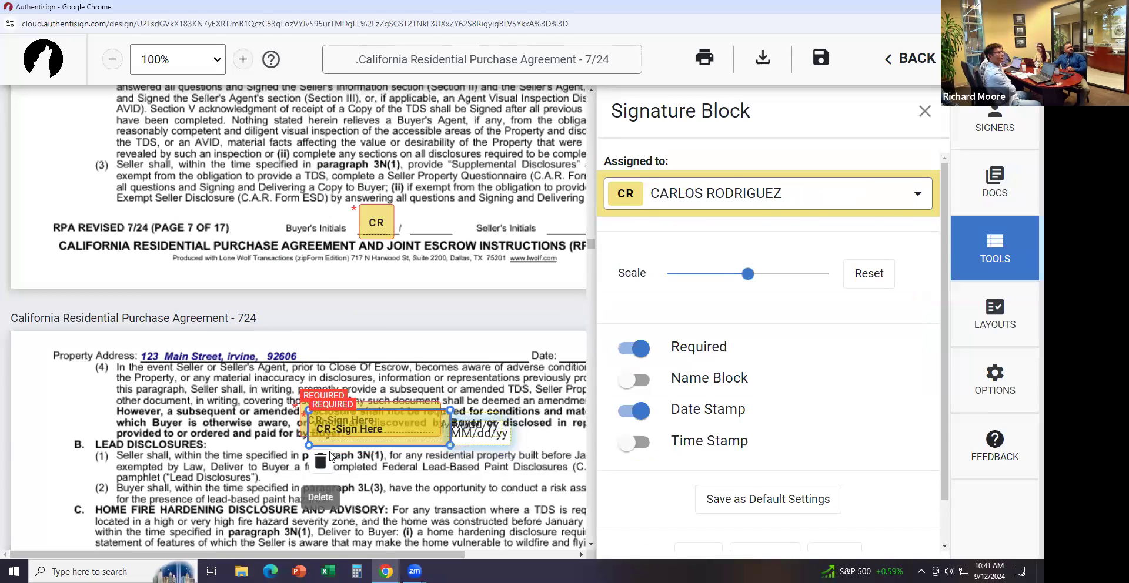
pyautogui.click(328, 459)
pyautogui.click(338, 423)
pyautogui.click(312, 453)
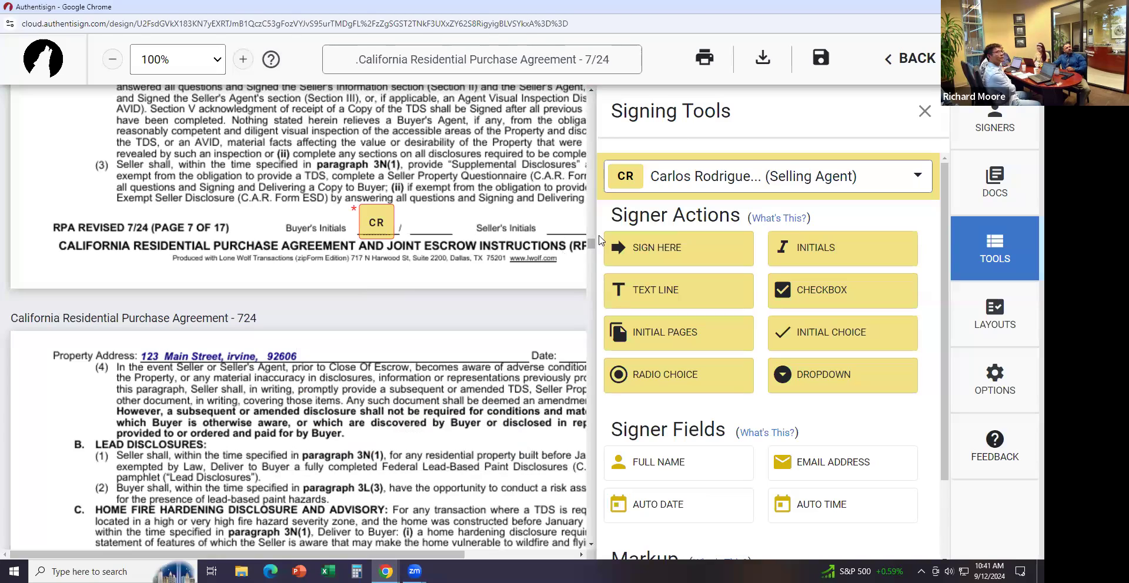
# Dismiss the Finalize Signing Setup prompt twice and close the Signing Tools panel
pyautogui.moveTo(594, 244); pyautogui.dragTo(591, 477)
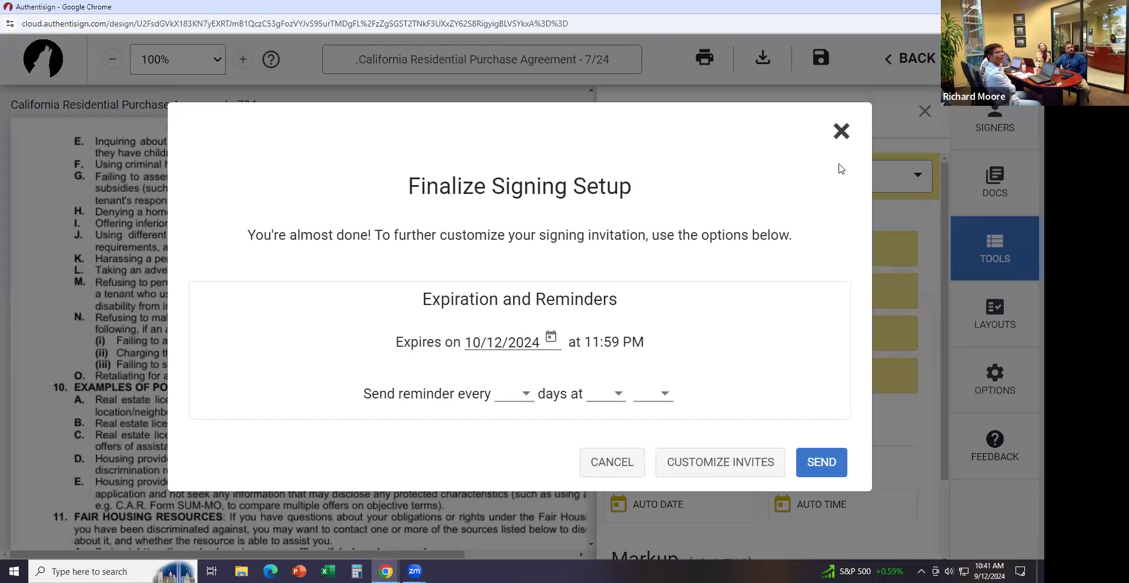
pyautogui.click(840, 130)
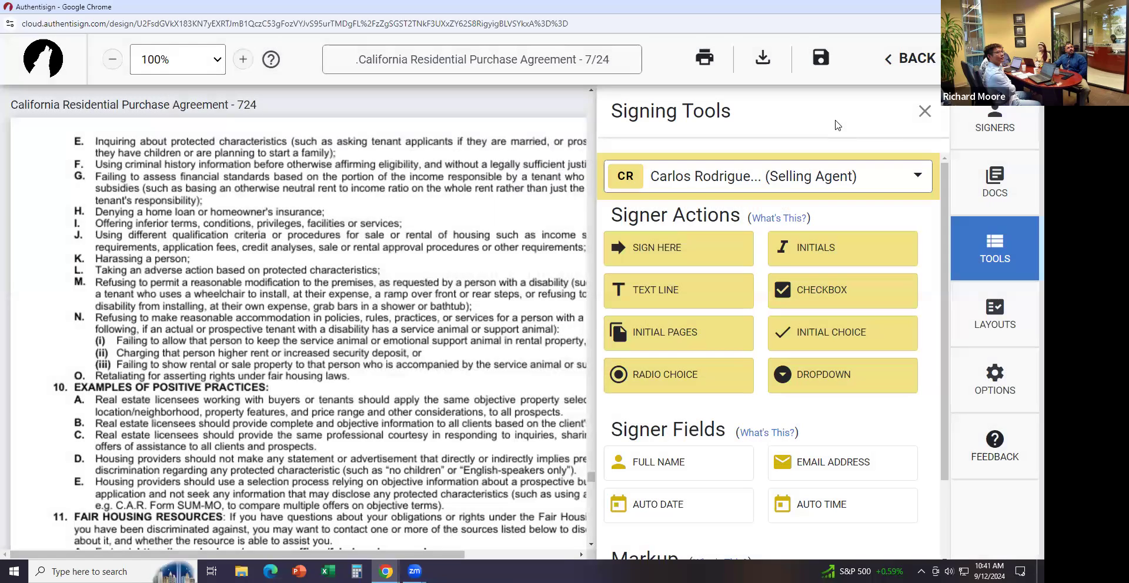
pyautogui.click(924, 113)
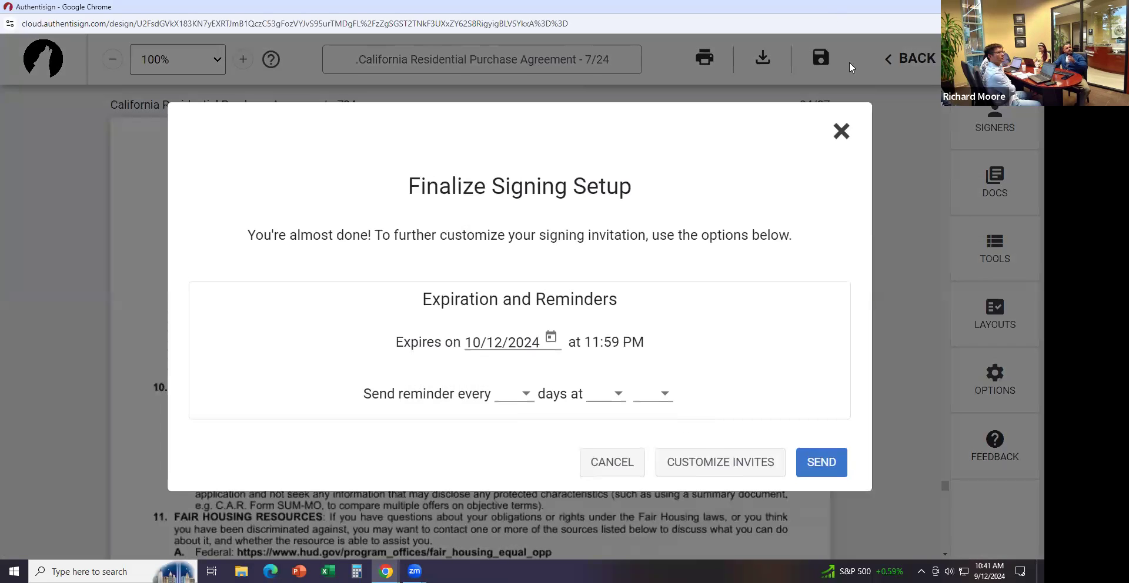
pyautogui.click(852, 151)
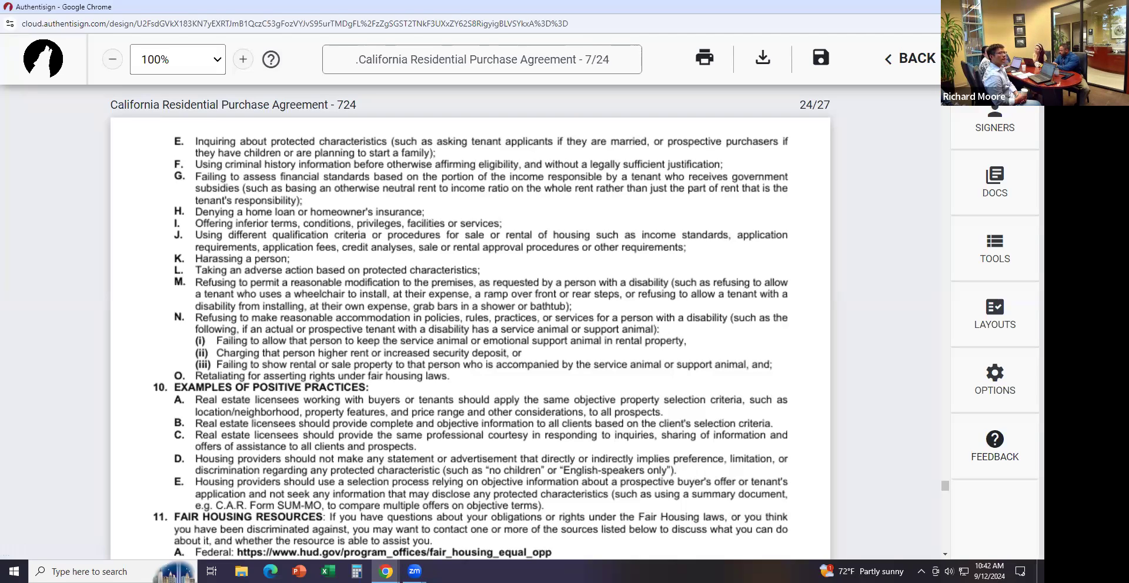
# Leave the signing design with Don't Save, then go to Transactions' Templates > Forms and Checklists
pyautogui.click(909, 60)
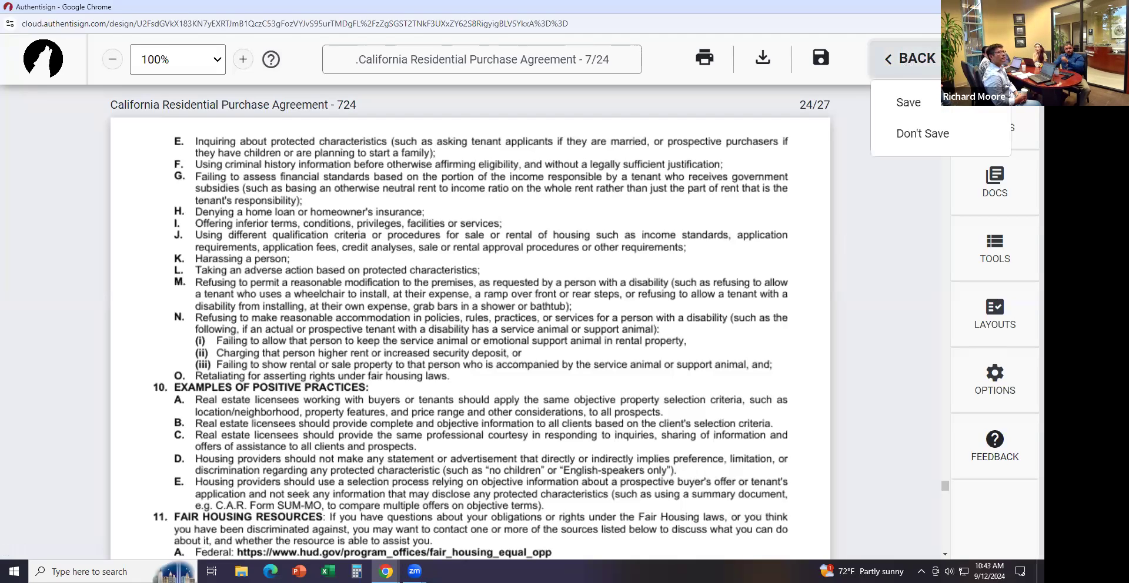
pyautogui.click(902, 141)
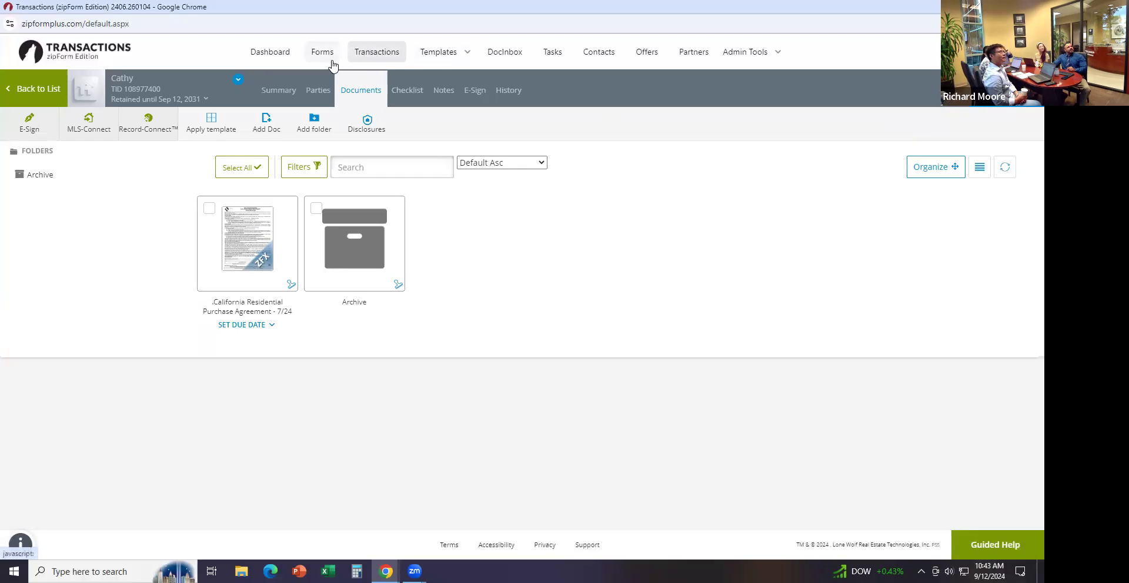
pyautogui.click(364, 58)
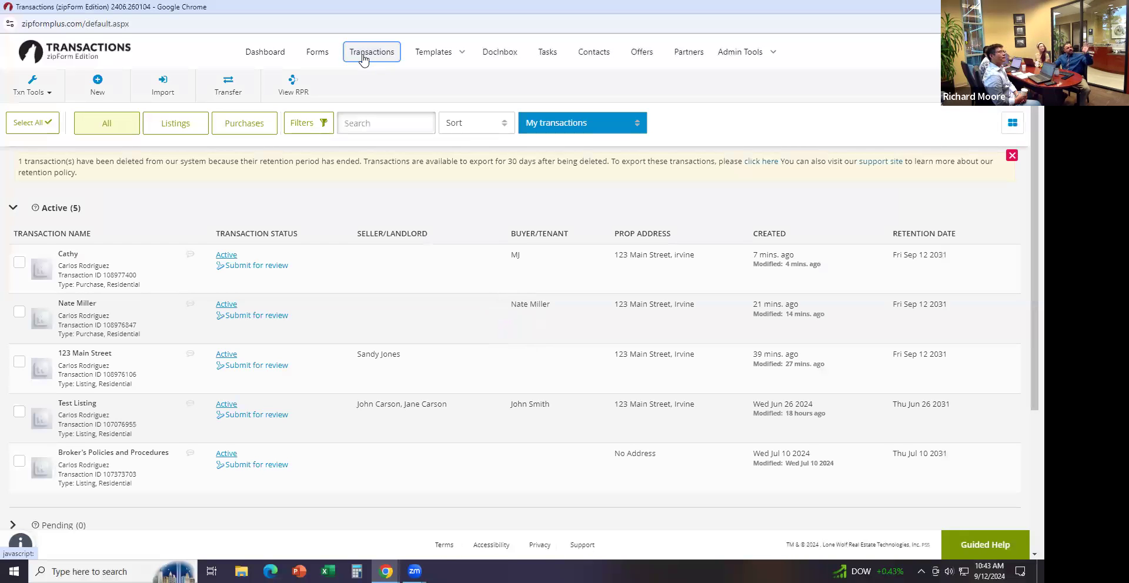
pyautogui.click(451, 56)
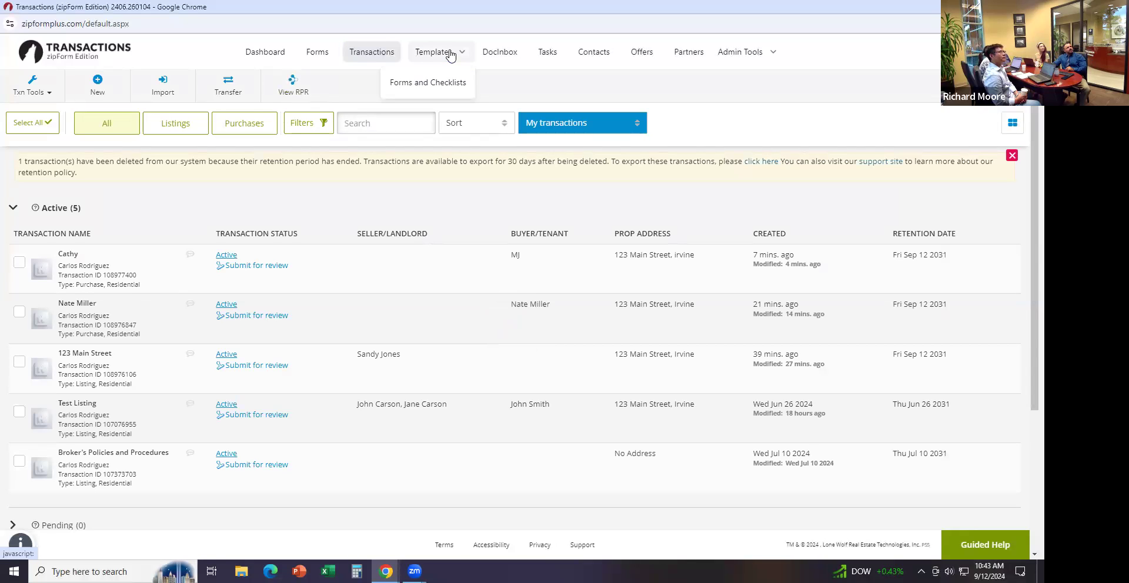
pyautogui.click(443, 84)
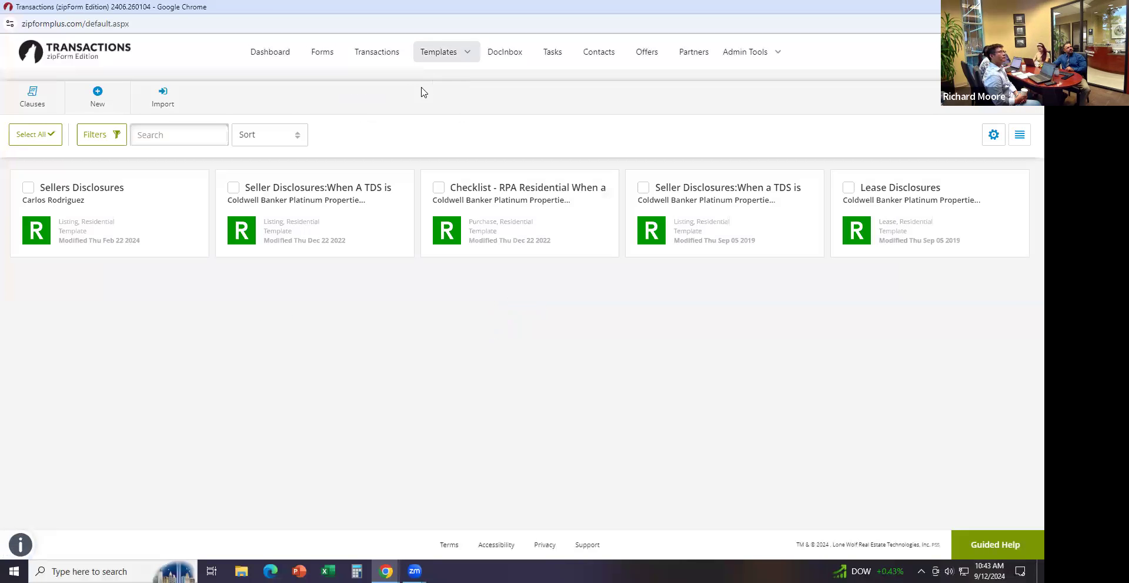
# Create a Residential listing template named 'Sellers Dislcsures' and save it
pyautogui.click(97, 94)
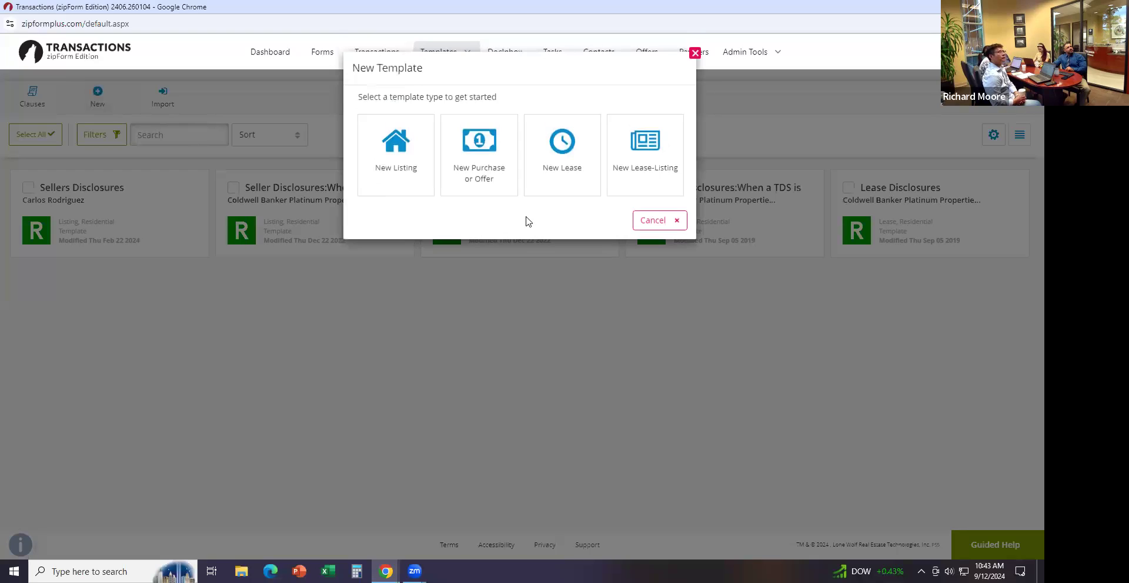
pyautogui.click(414, 177)
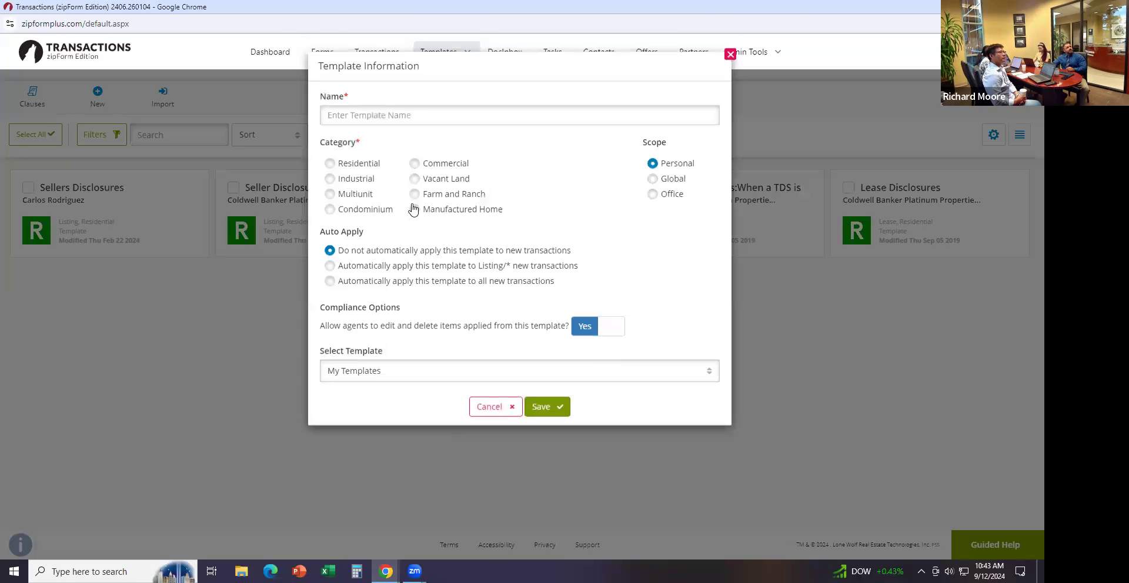
pyautogui.click(351, 166)
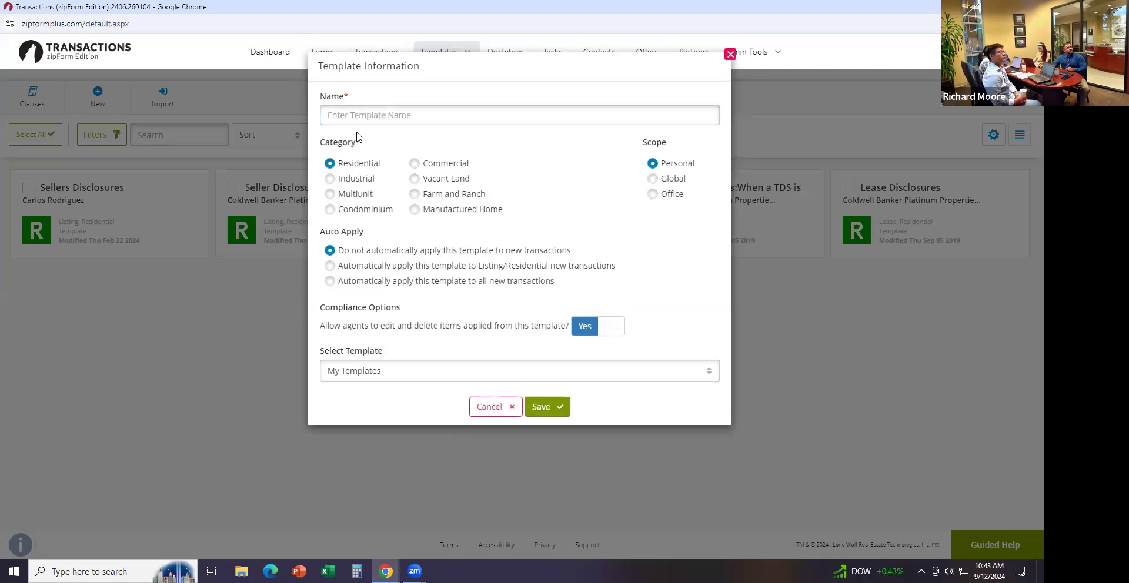
pyautogui.click(363, 116)
pyautogui.write('Seller')
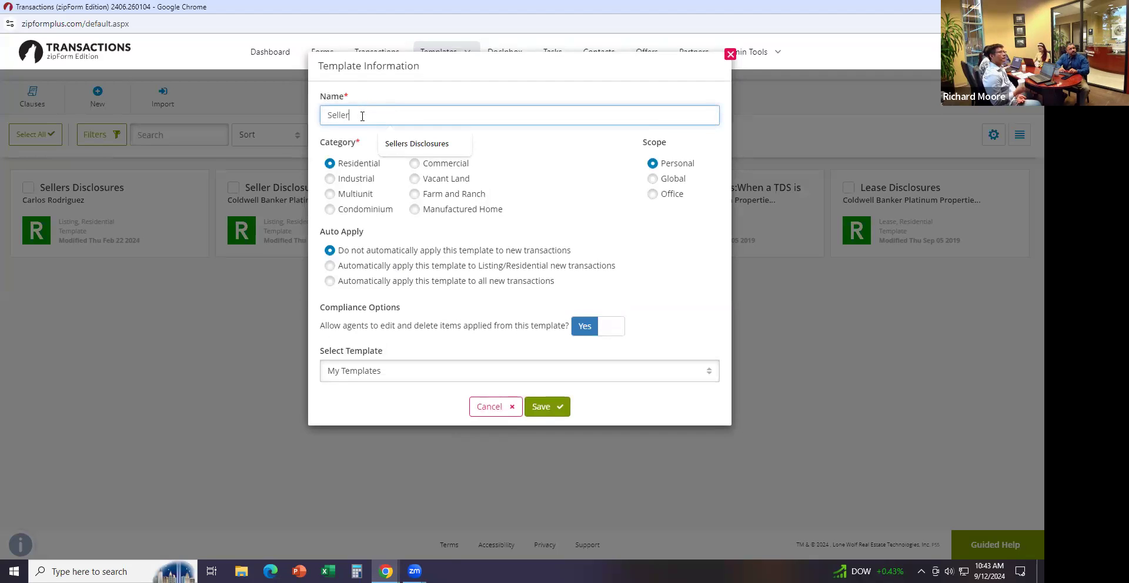
pyautogui.write('s Dislcsures')
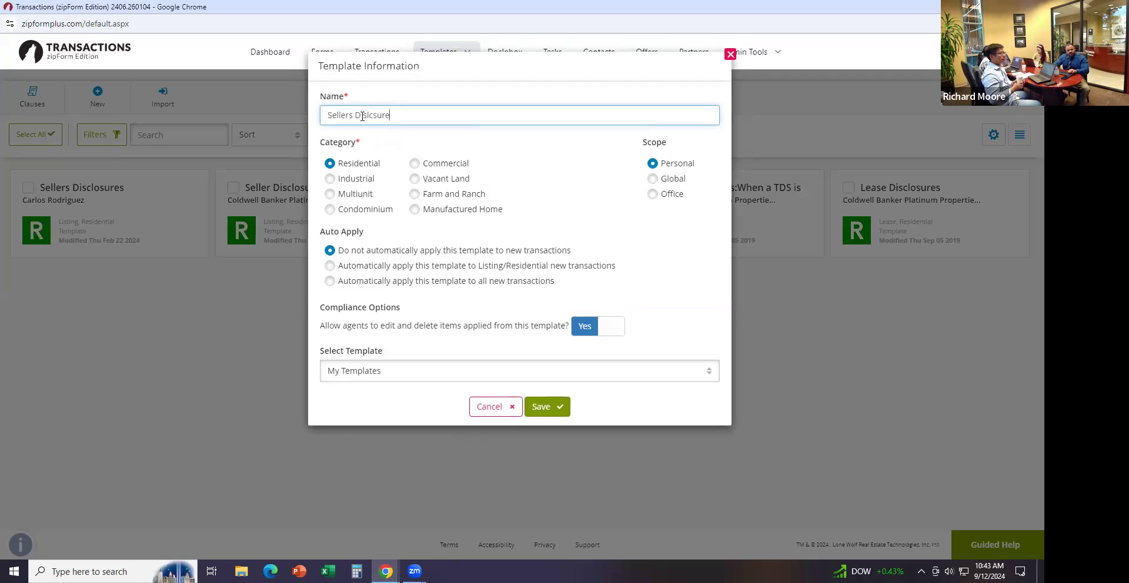
pyautogui.click(535, 407)
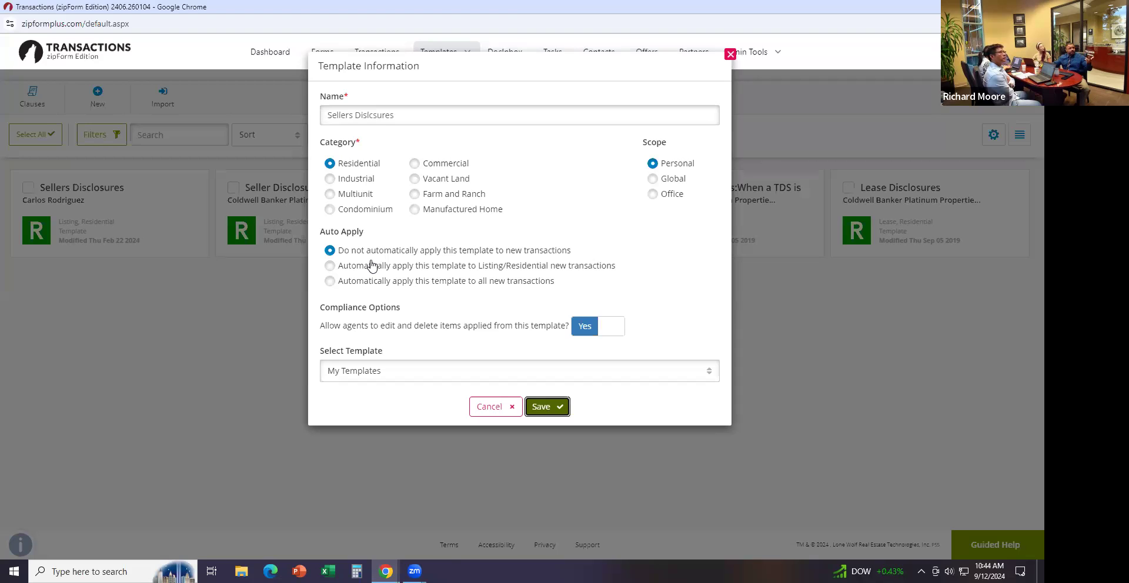
pyautogui.click(547, 410)
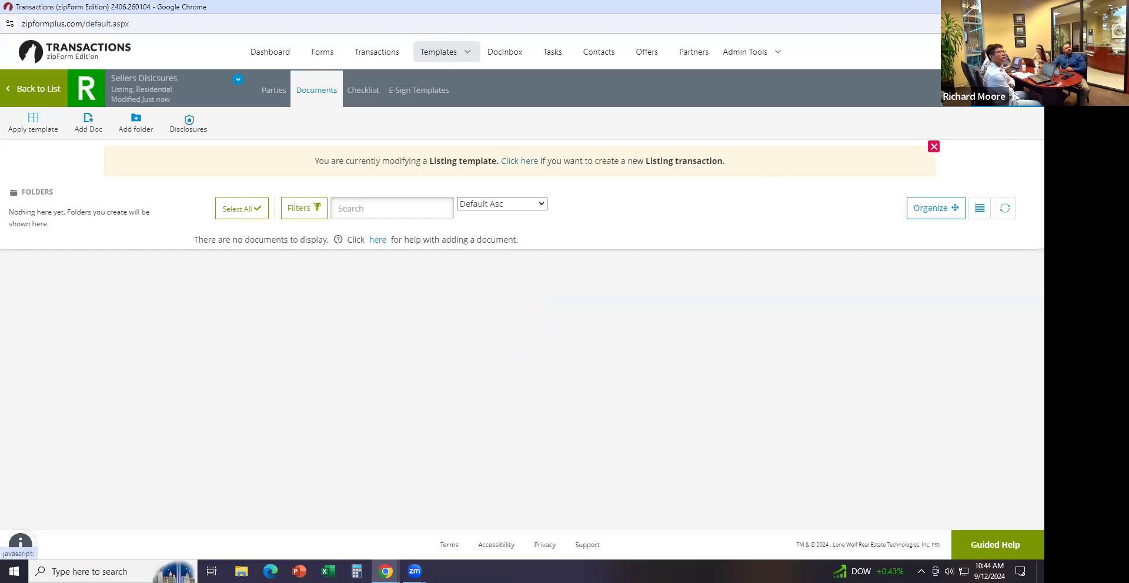
# Add the Real Estate Transfer Disclosure Statement (tds) and Seller Property Questionnaire (spq) to the template
pyautogui.click(980, 116)
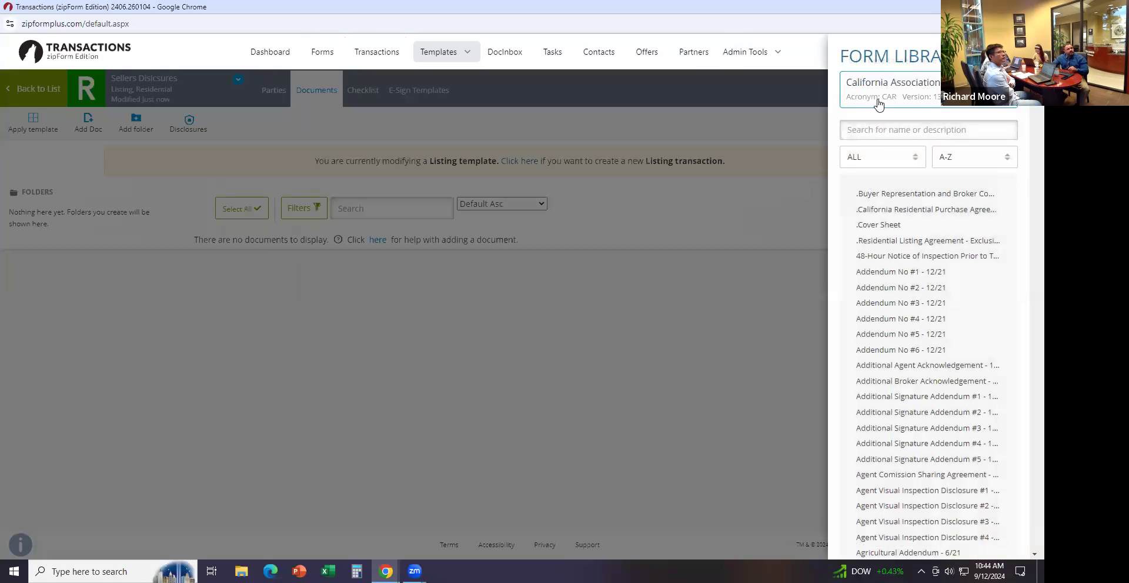
pyautogui.click(882, 131)
pyautogui.write('tfs')
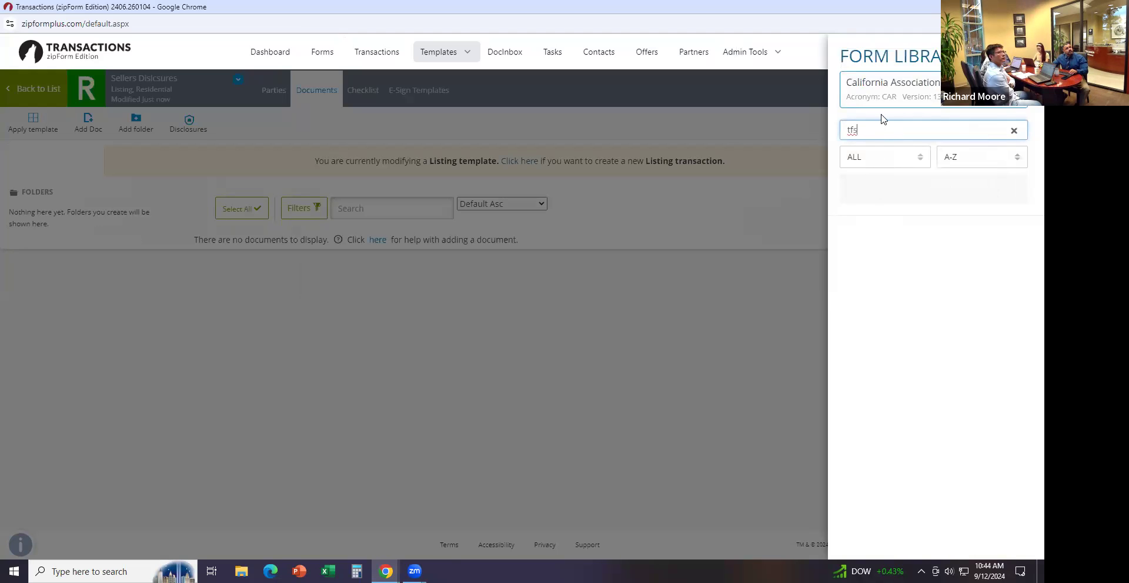
pyautogui.moveTo(880, 129); pyautogui.dragTo(814, 119)
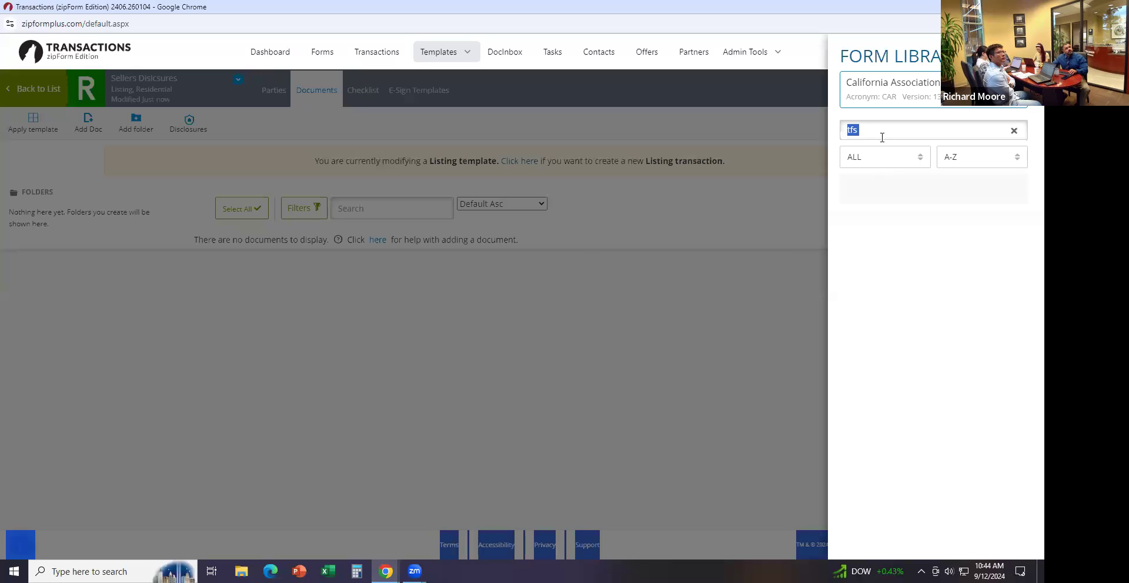
pyautogui.click(879, 132)
pyautogui.press('BackSpace')
pyautogui.press('BackSpace')
pyautogui.press('BackSpace')
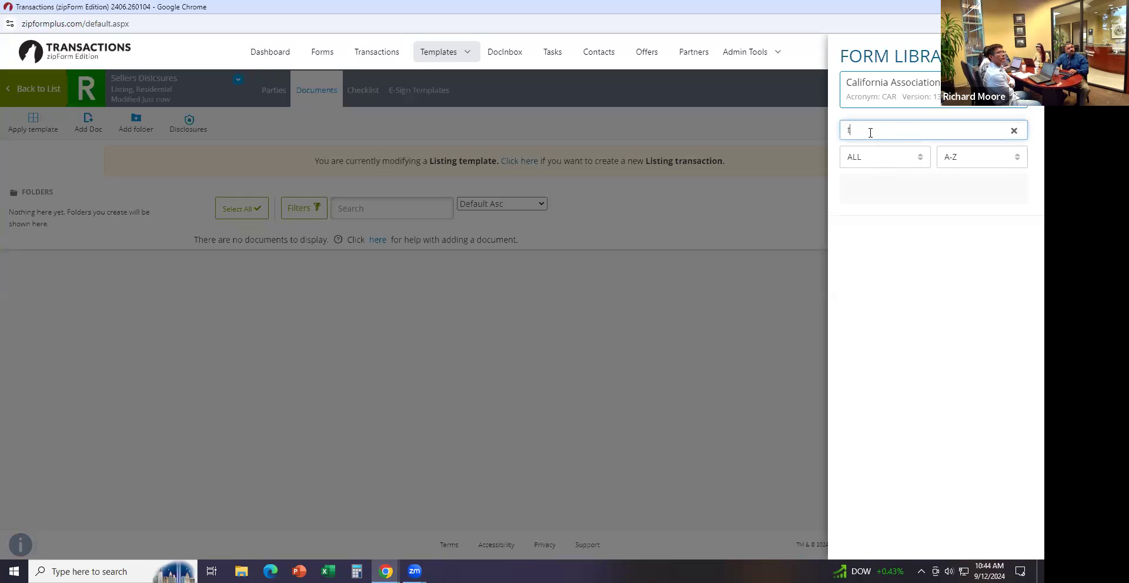
pyautogui.write('tds')
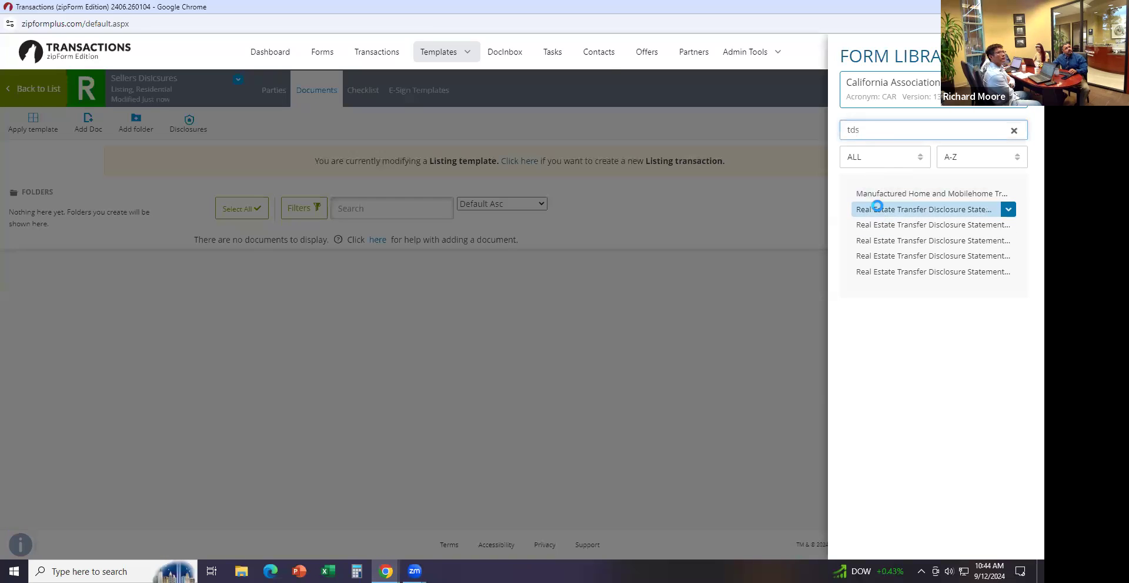
pyautogui.click(877, 209)
pyautogui.press('BackSpace')
pyautogui.press('BackSpace')
pyautogui.write('spq')
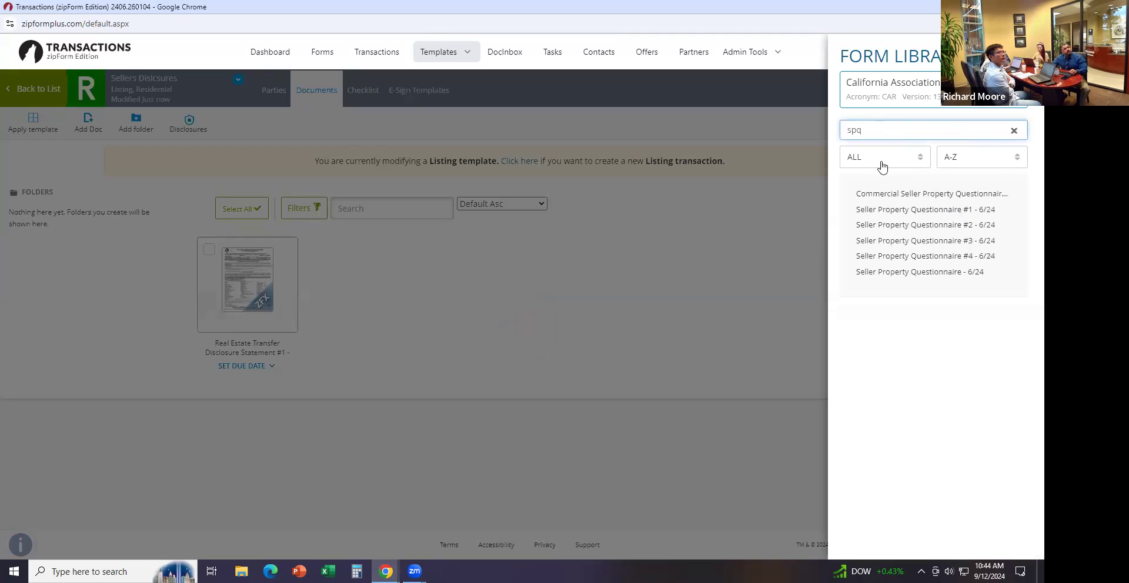
pyautogui.click(888, 210)
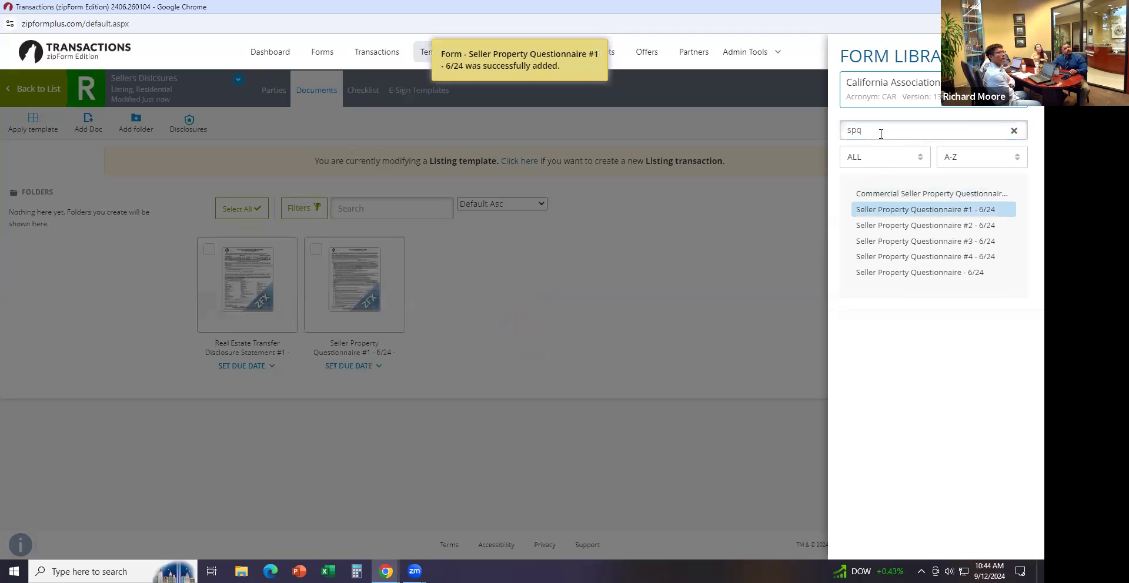
# Add the Seller's Affidavit of Nonforeign Status and Market Conditions Advisory (mca) to the template
pyautogui.click(958, 136)
pyautogui.write('affidavi')
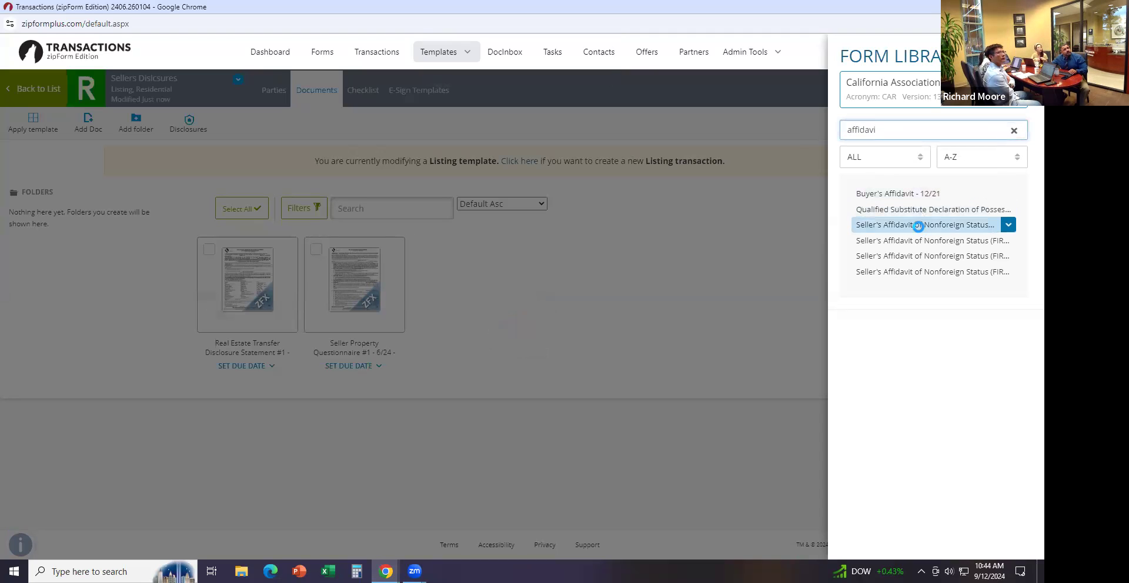
pyautogui.click(919, 224)
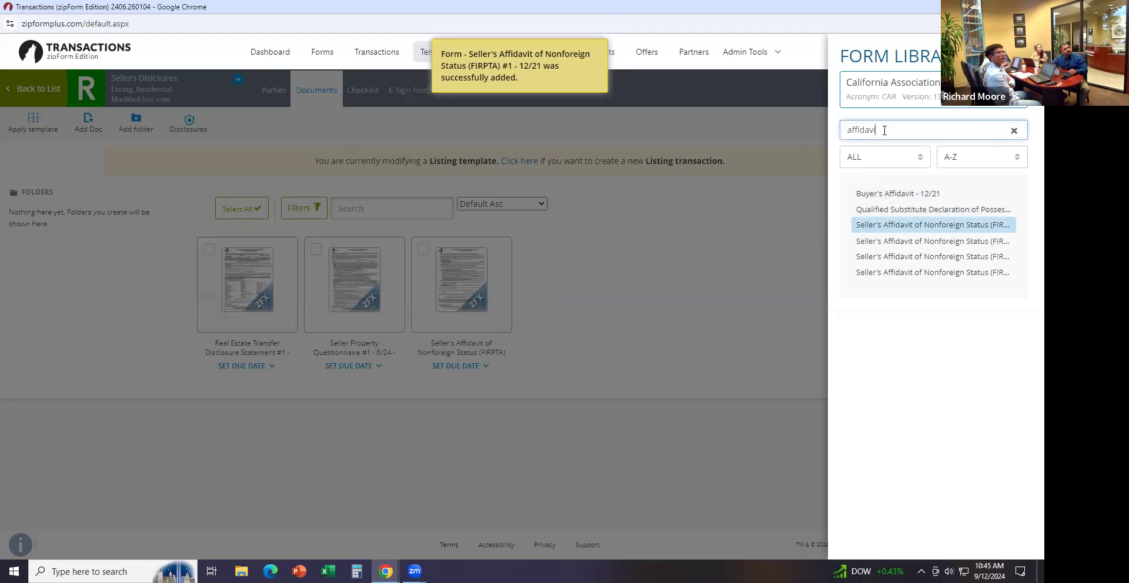
pyautogui.moveTo(882, 130); pyautogui.dragTo(796, 131)
pyautogui.write('mca')
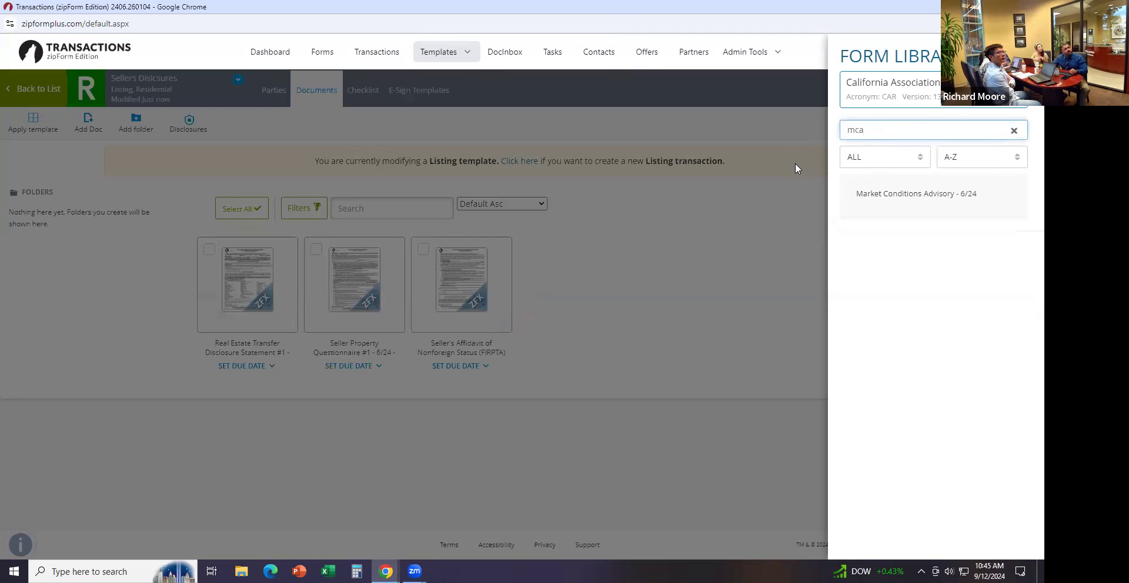
pyautogui.click(894, 200)
pyautogui.click(894, 193)
# Add the Statewide Buyer and Seller Advisory (sbsa) and water-conserving/carbon monoxide notice (wcmd)
pyautogui.doubleClick(894, 130)
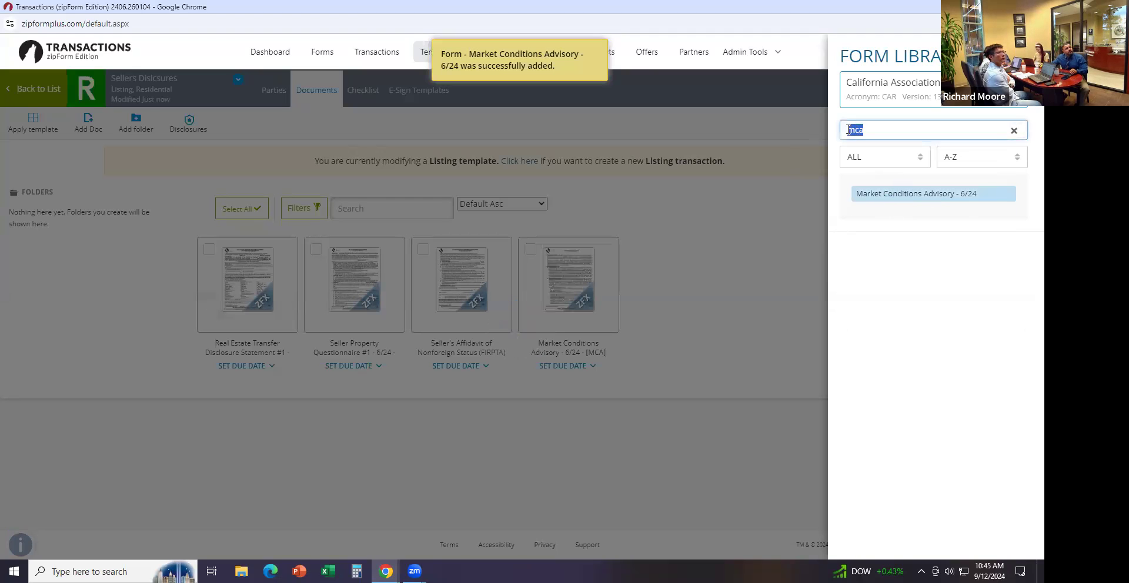
pyautogui.write('sbsa')
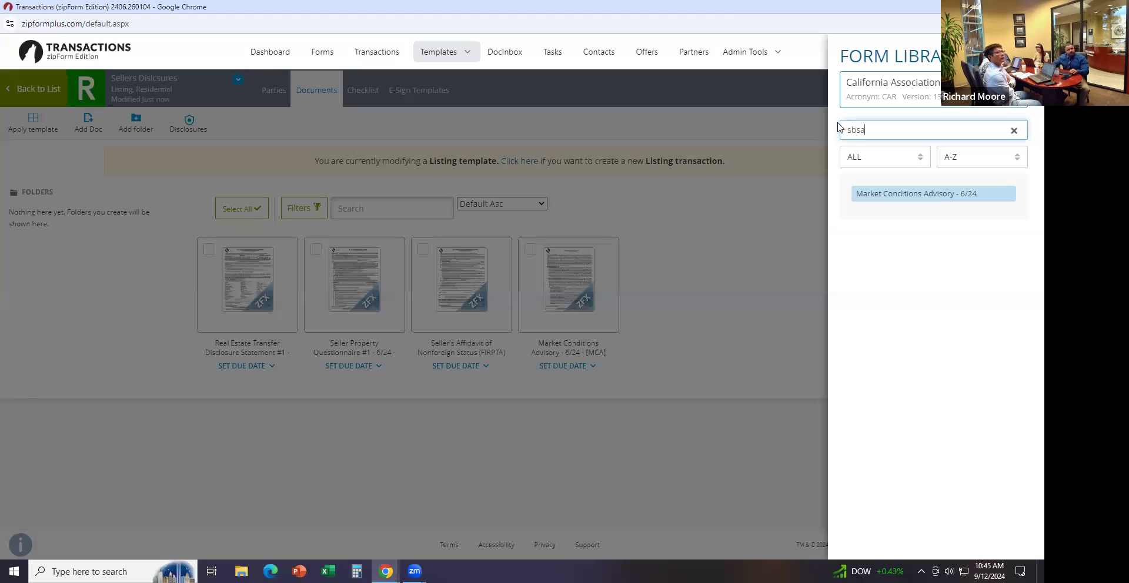
pyautogui.click(877, 194)
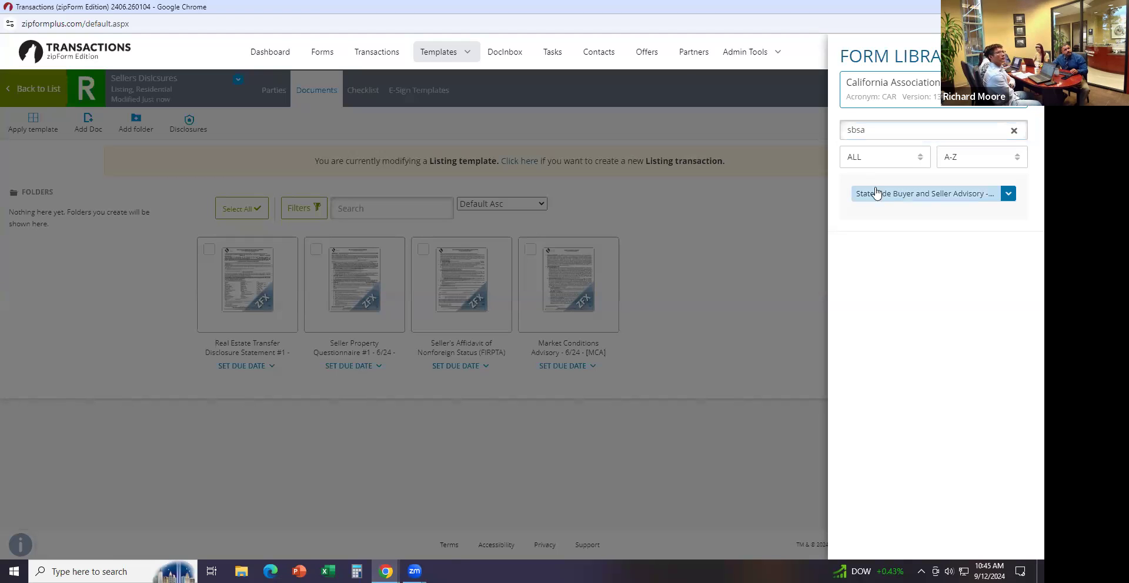
pyautogui.click(882, 194)
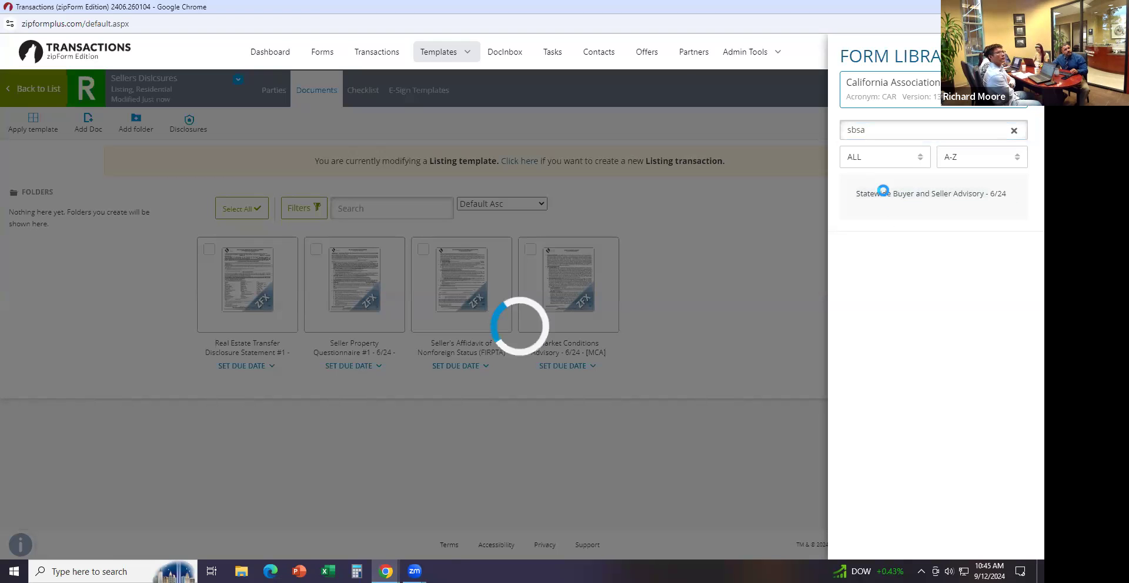
pyautogui.doubleClick(875, 136)
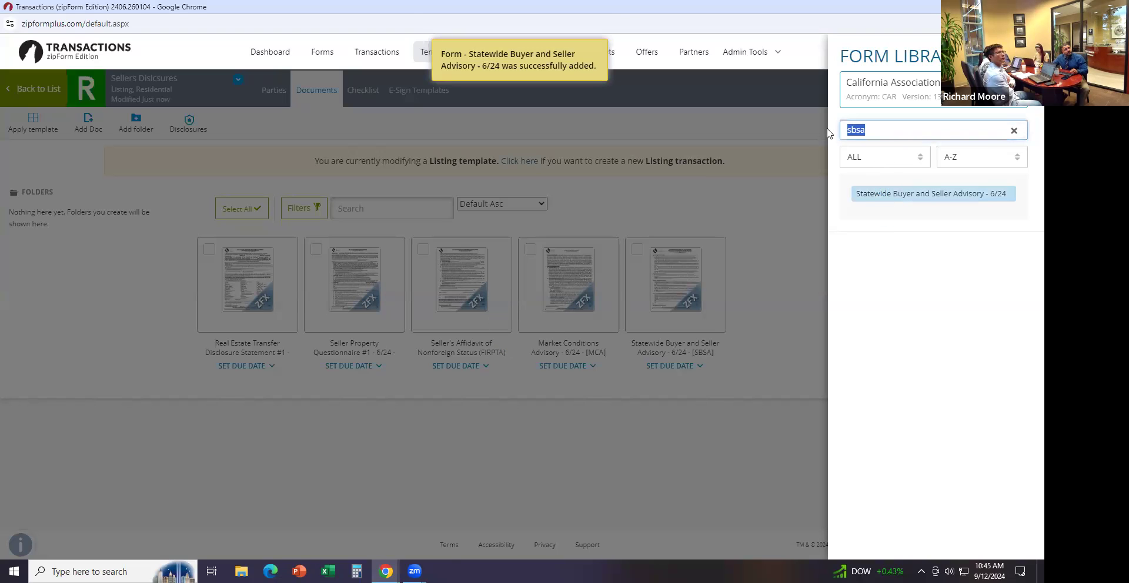
pyautogui.write('wcmd')
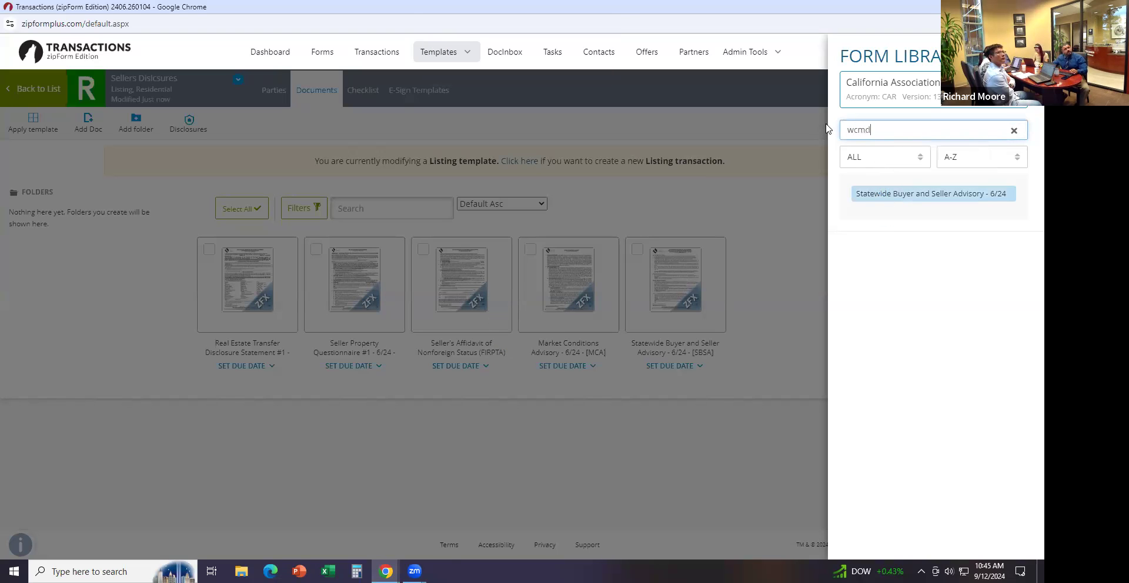
pyautogui.click(869, 194)
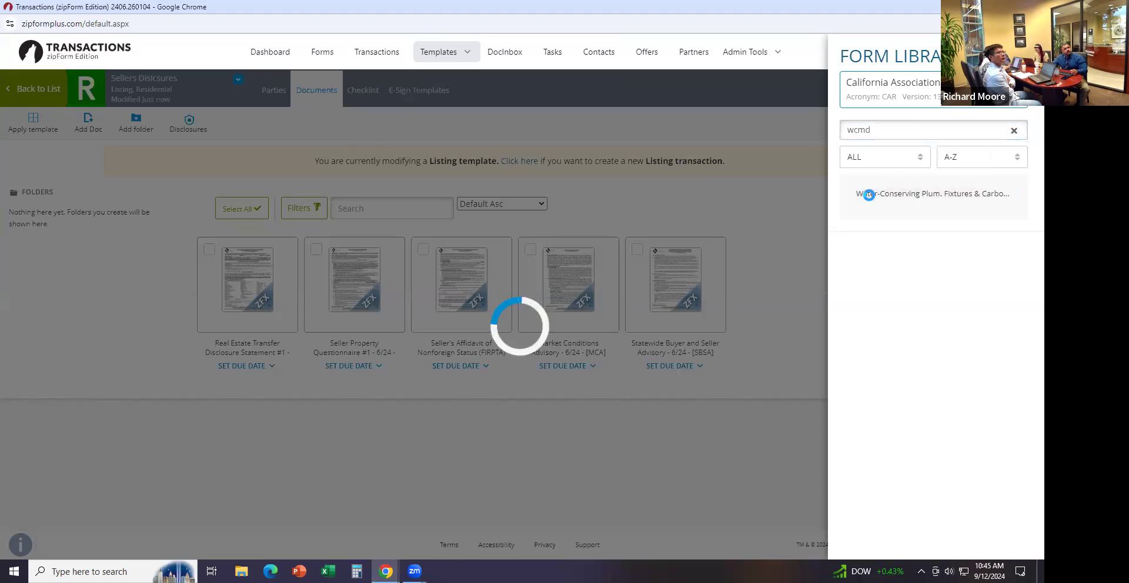
# Switch to the OC Realtors library and add Orange County Local Area Disclosures
pyautogui.click(914, 97)
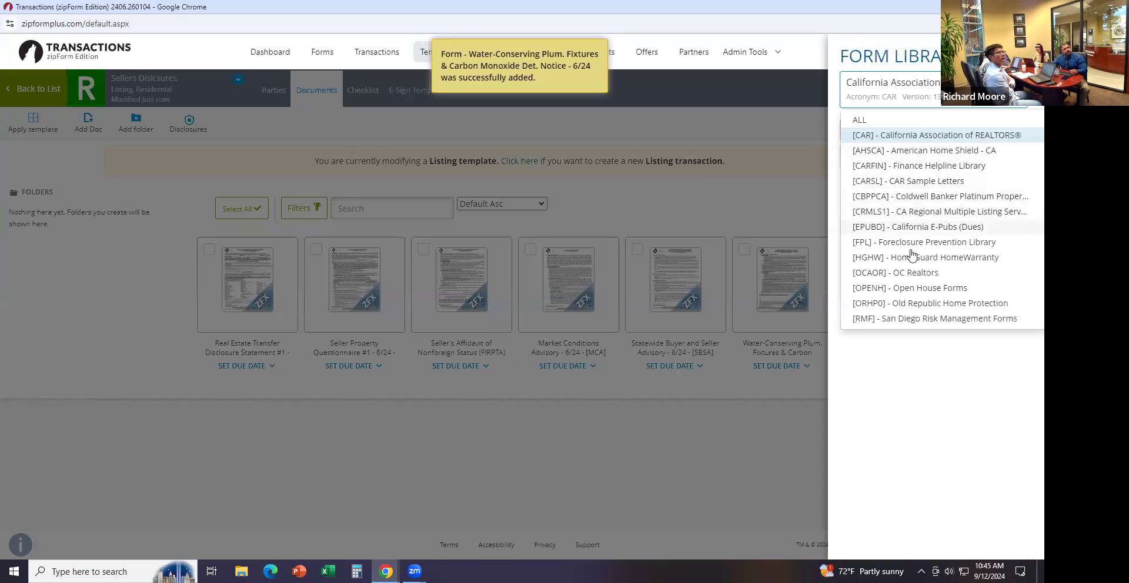
pyautogui.click(908, 273)
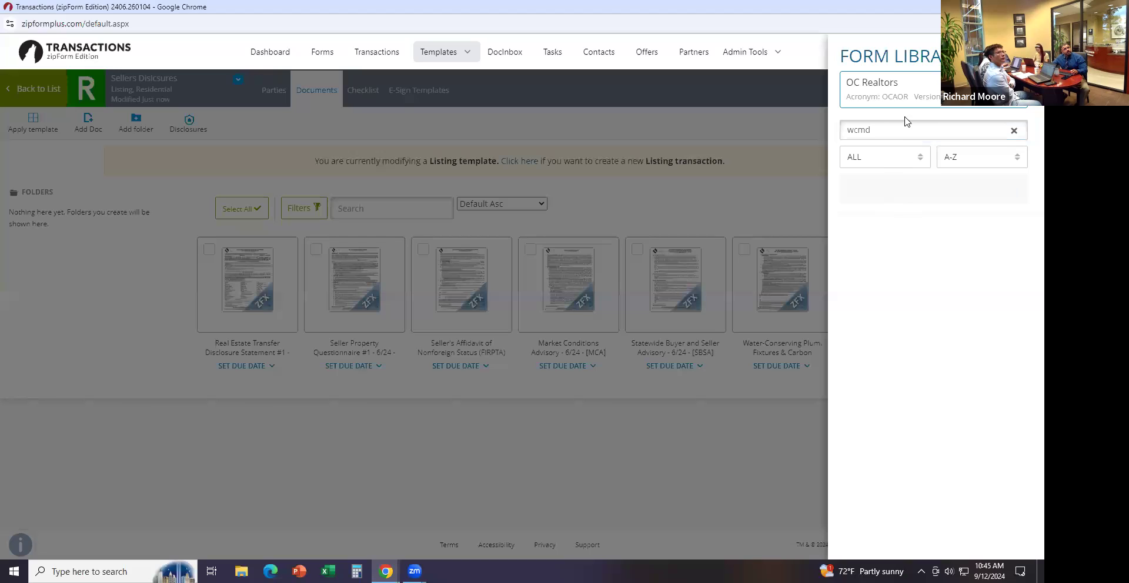
pyautogui.click(1012, 131)
pyautogui.doubleClick(888, 242)
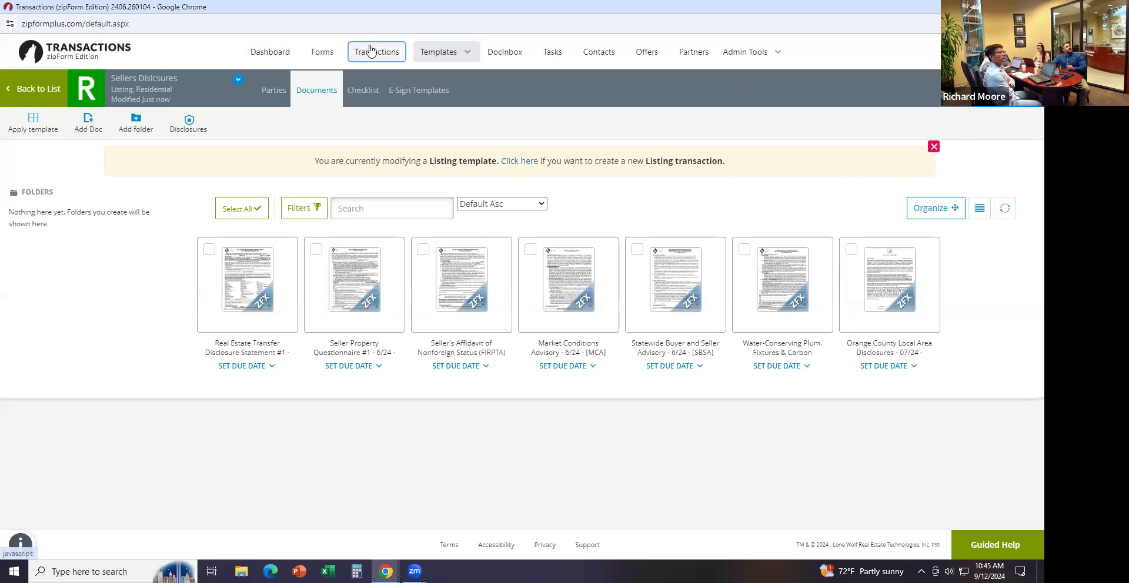
# Open the 123 Main Street transaction's documents, select all eight, and delete them
pyautogui.click(371, 51)
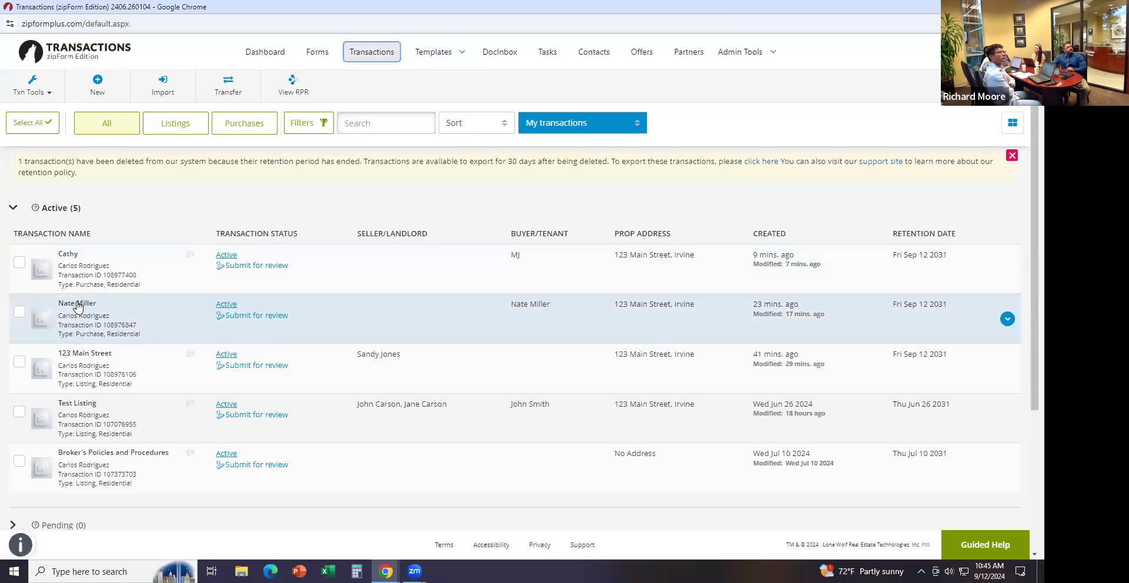
pyautogui.click(84, 353)
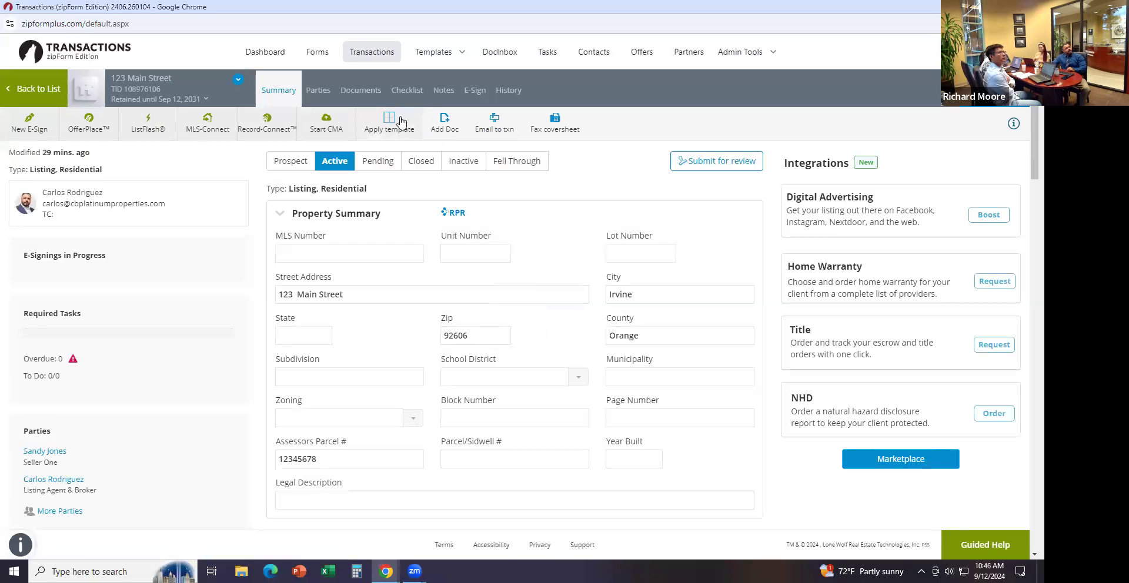
pyautogui.click(360, 93)
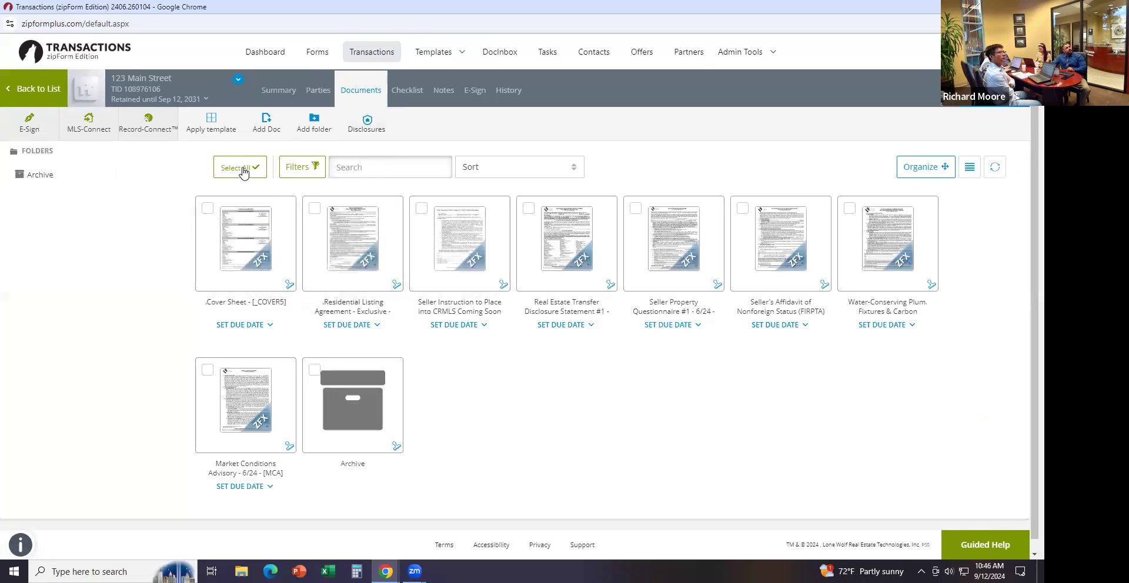
pyautogui.click(234, 174)
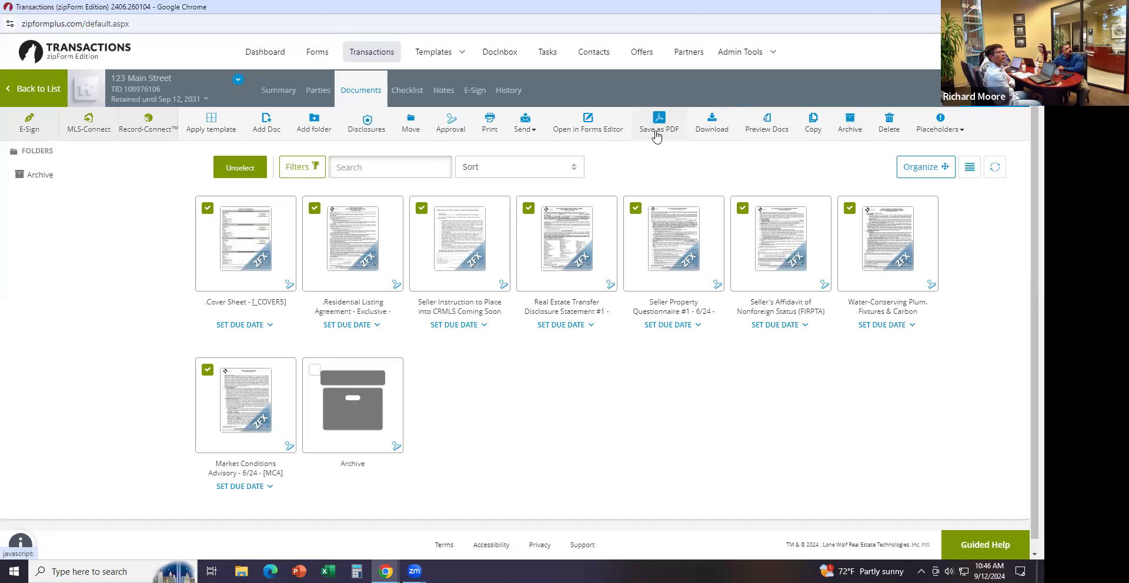
pyautogui.click(889, 123)
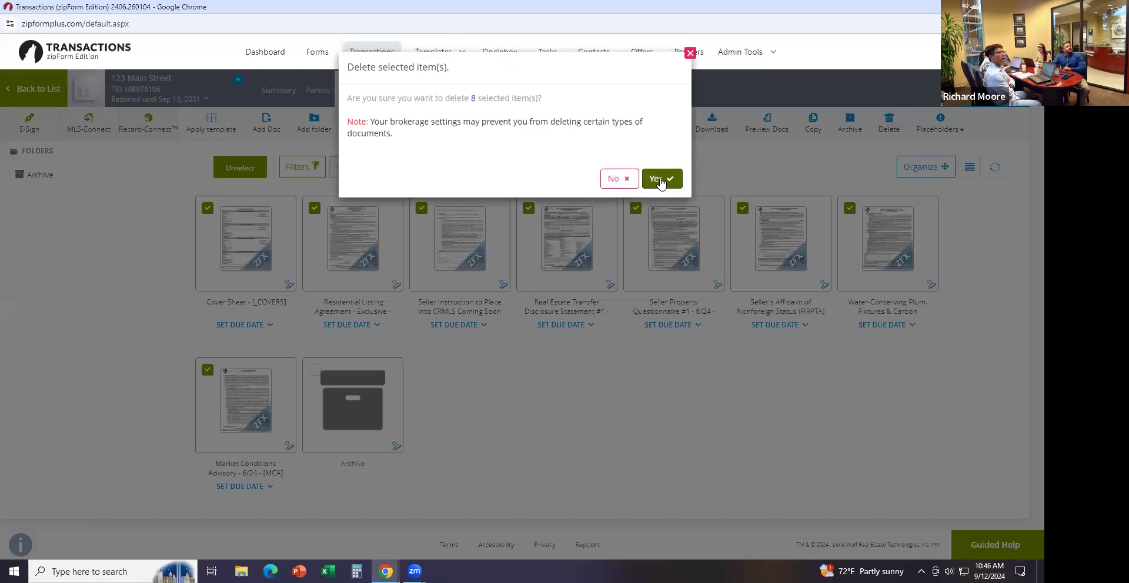
pyautogui.click(659, 179)
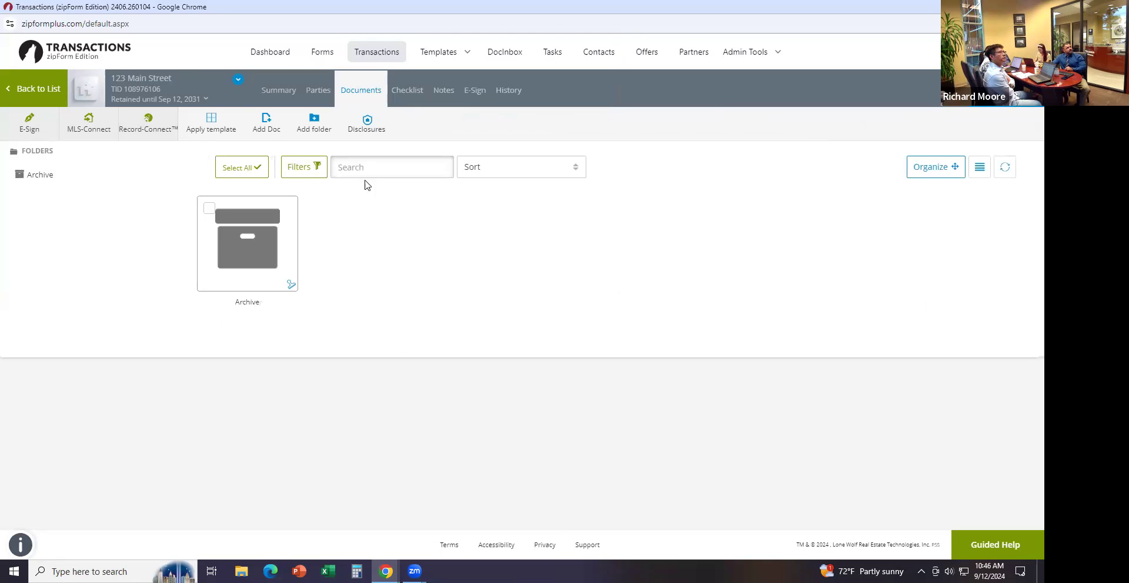
# Apply the personal Sellers Disclosures template to the 123 Main Street transaction
pyautogui.click(209, 121)
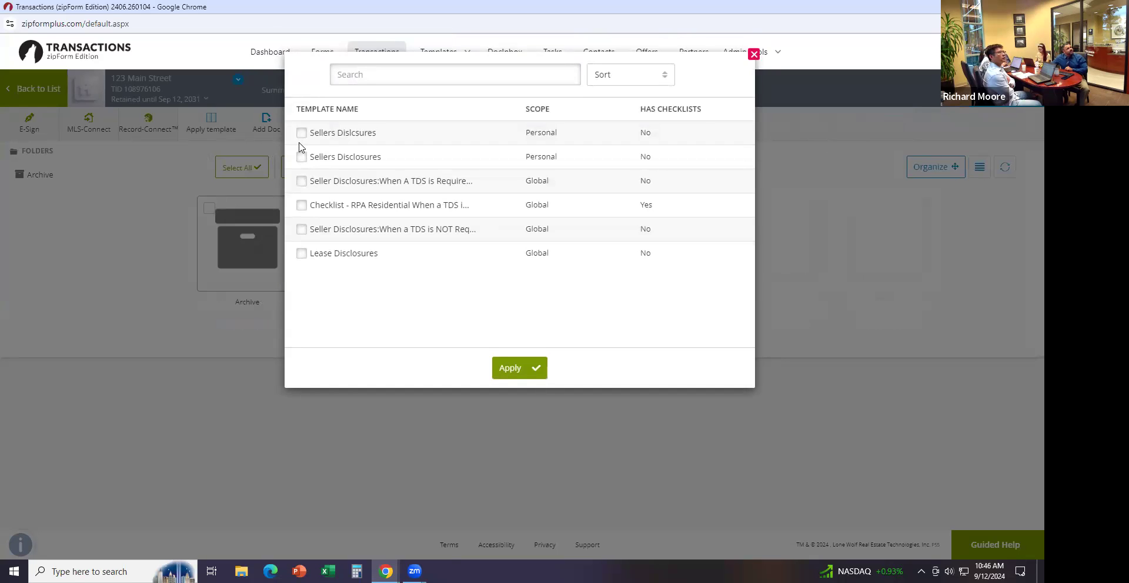
pyautogui.click(302, 134)
pyautogui.click(509, 367)
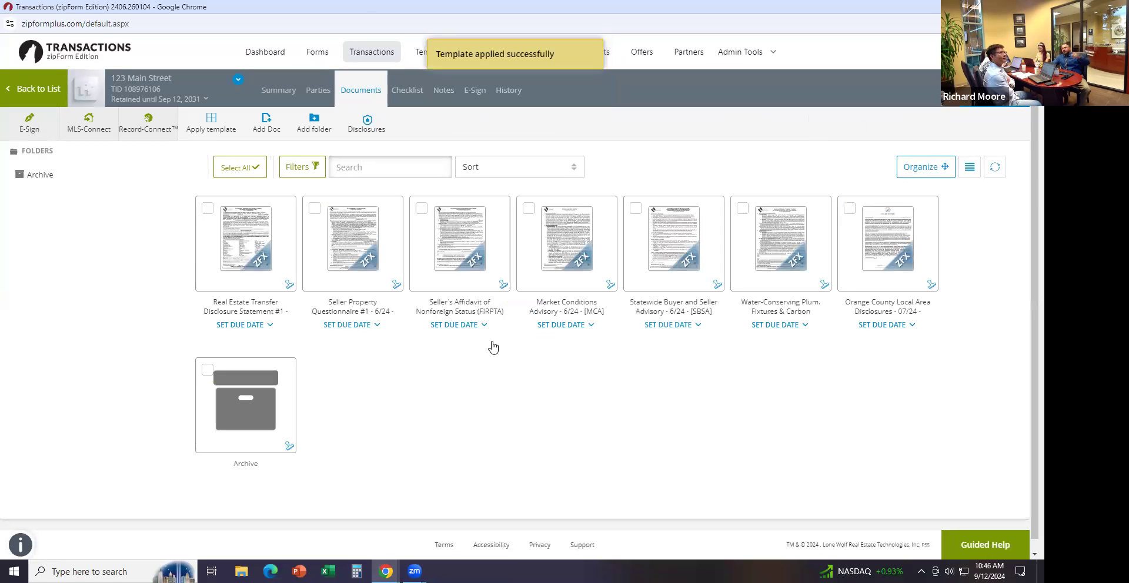
pyautogui.click(1001, 98)
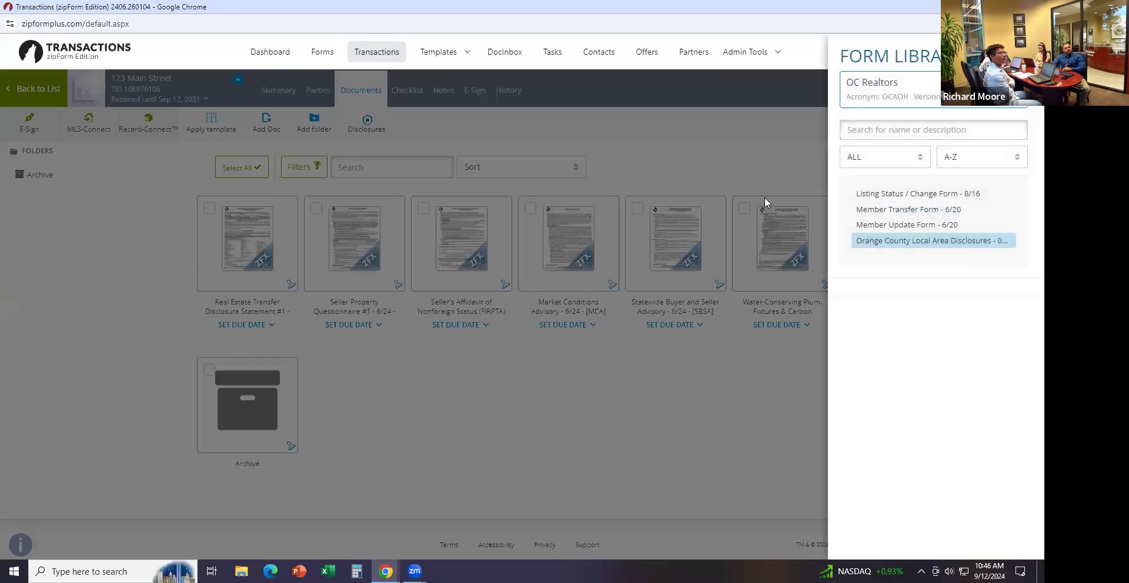
# Add the selected Orange County Local Area Disclosures form to the 123 Main Street documents
pyautogui.click(382, 474)
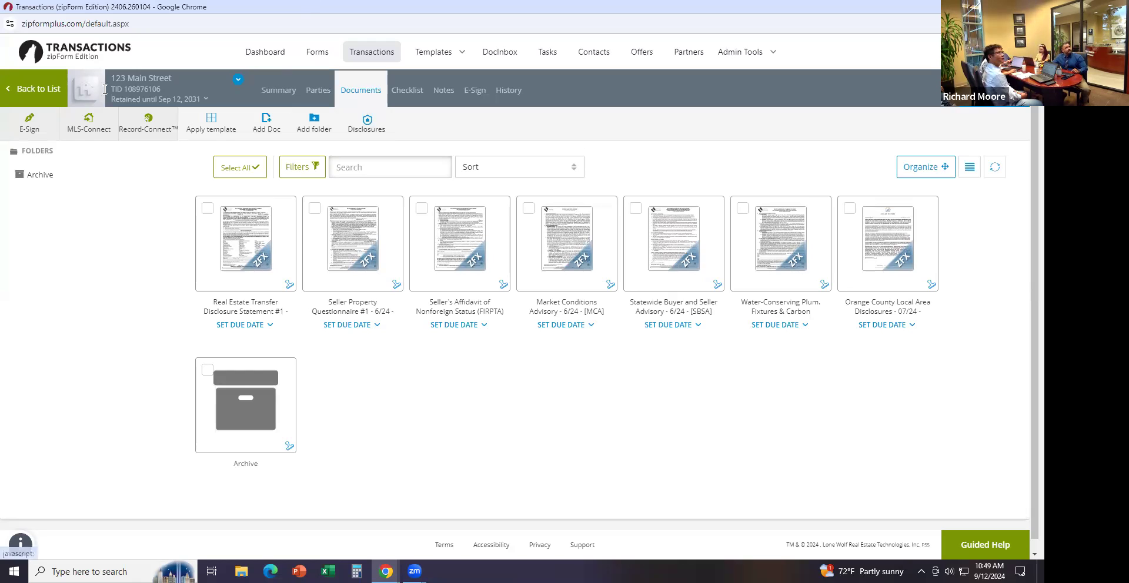
# Start a new transaction from the transactions list, then switch to the Chrome sign-in window
pyautogui.click(39, 89)
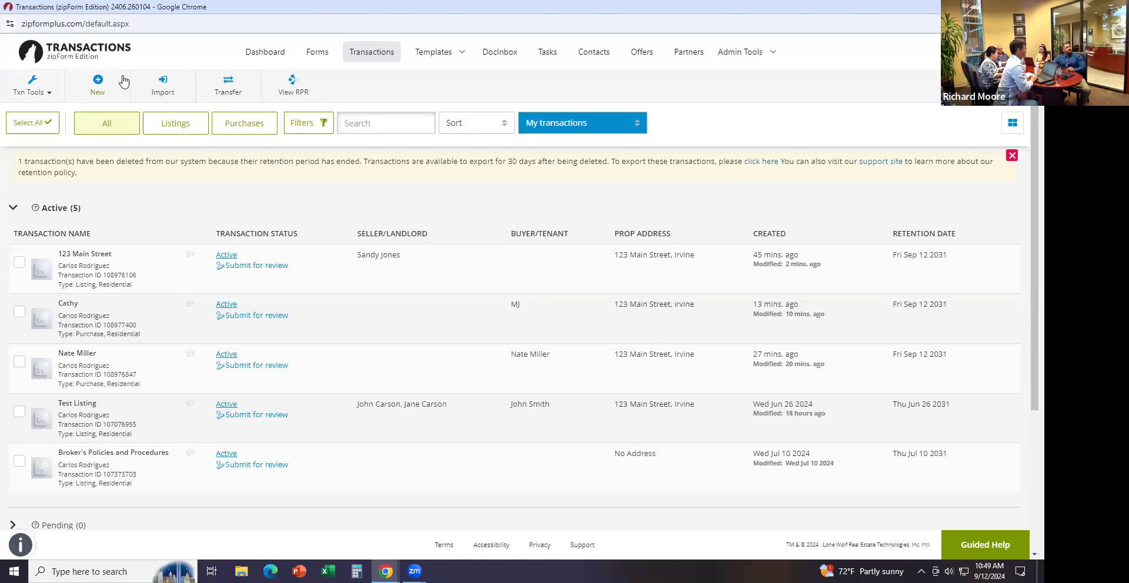
pyautogui.click(97, 82)
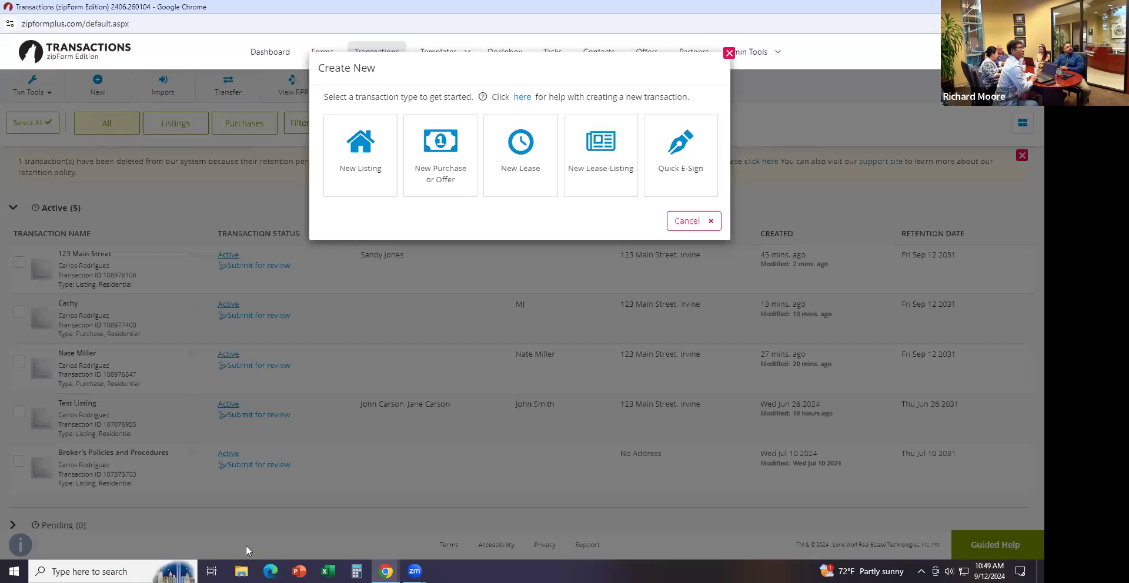
pyautogui.click(387, 569)
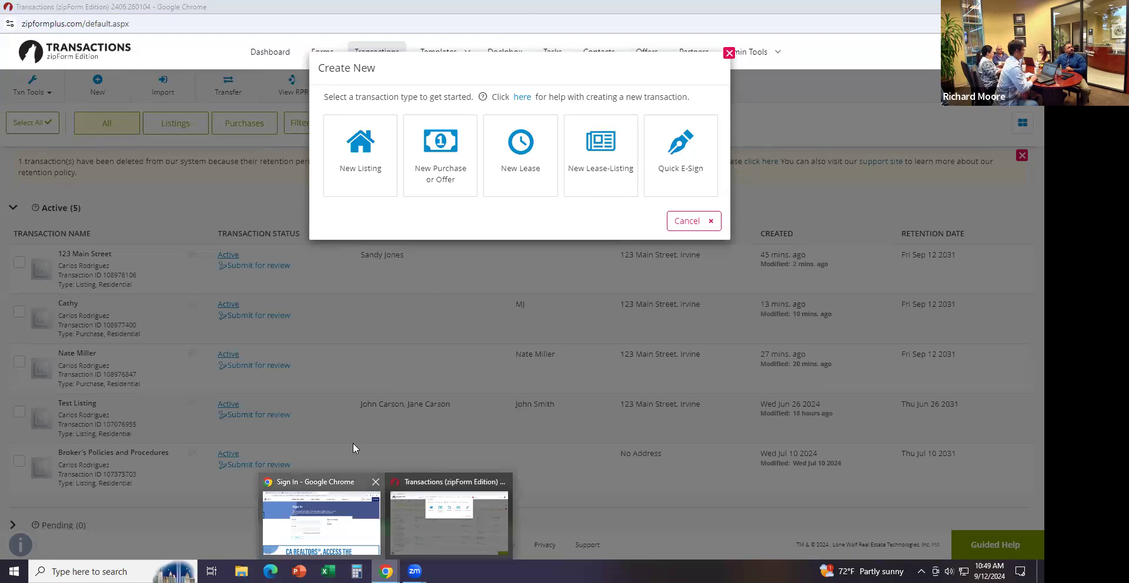
pyautogui.click(329, 506)
pyautogui.click(483, 36)
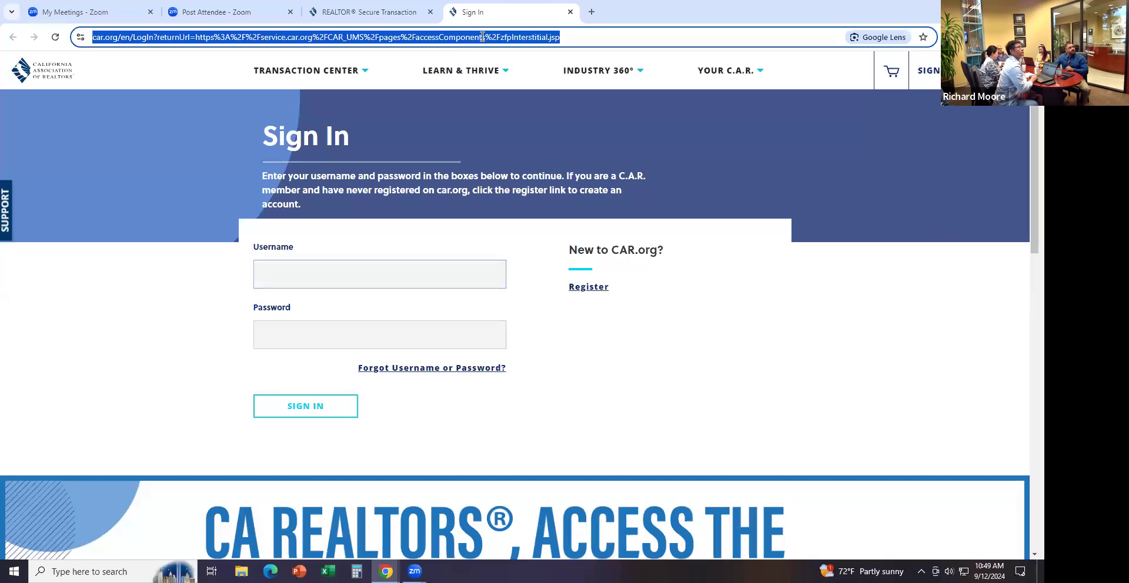
# Go to crmls.org and log in to the MLS dashboard with the member's user ID and password
pyautogui.write('crmls.org')
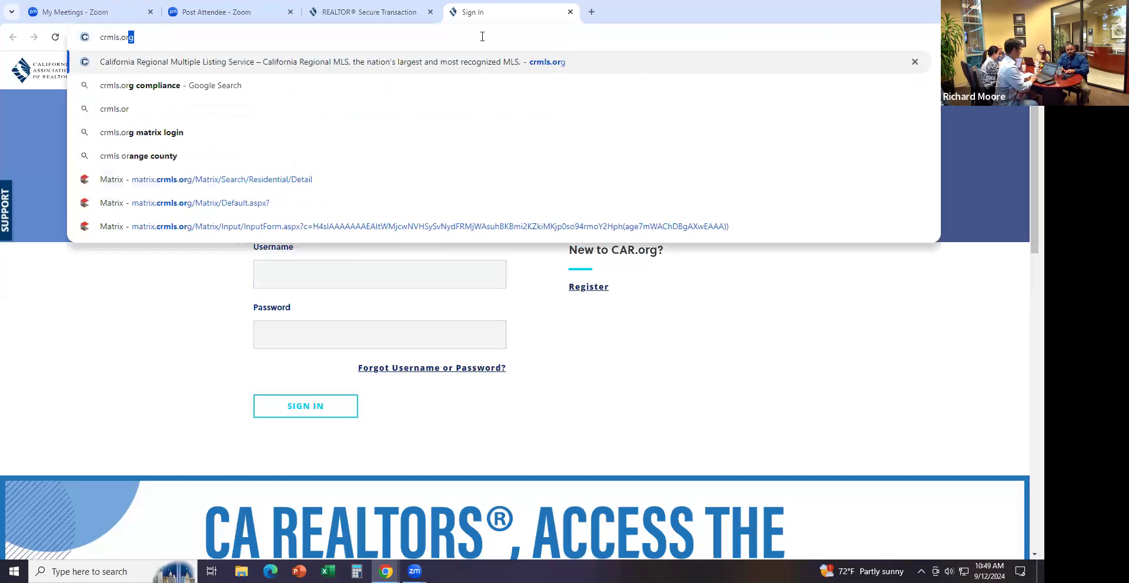
pyautogui.press('Return')
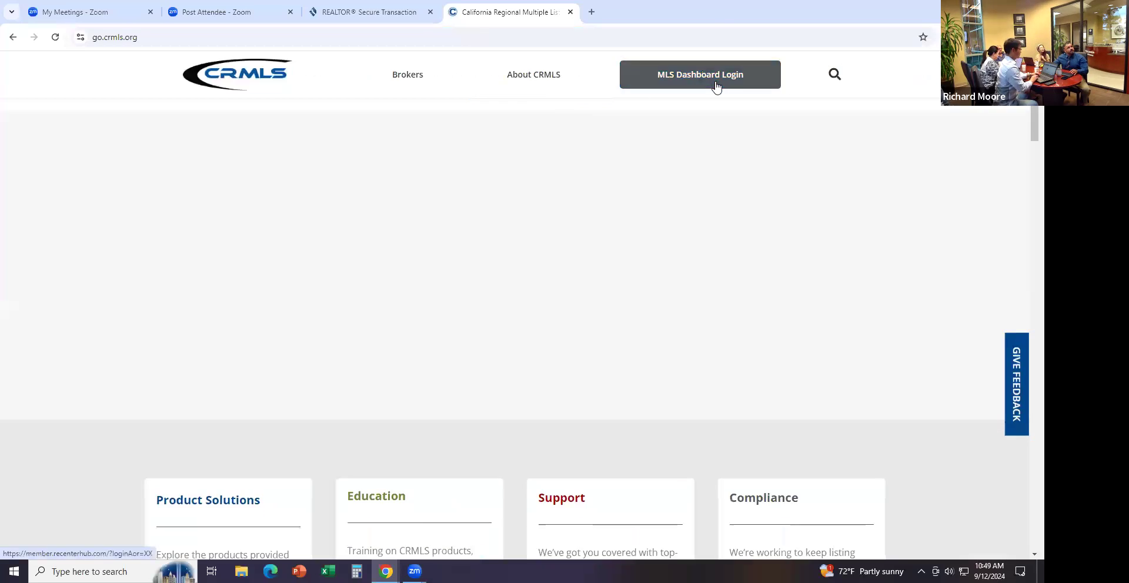
pyautogui.click(714, 84)
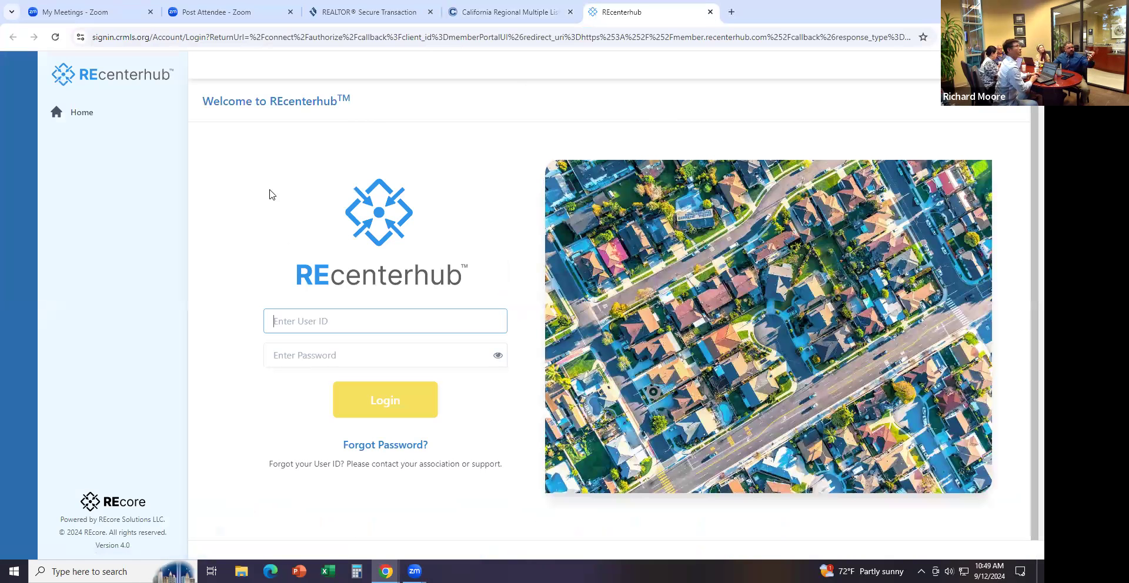
pyautogui.press('Tab')
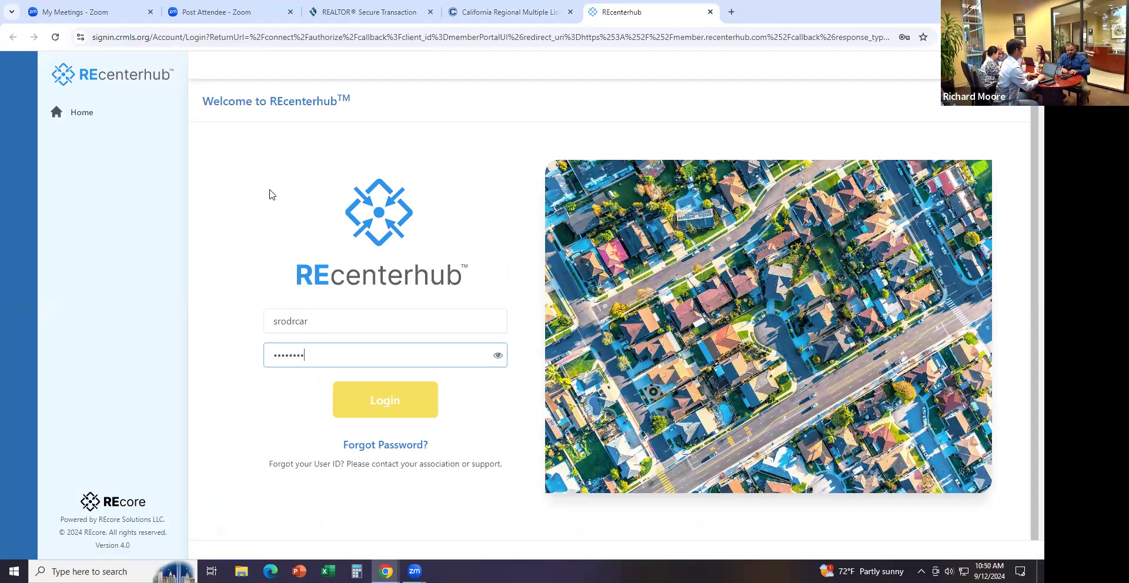
pyautogui.press('Return')
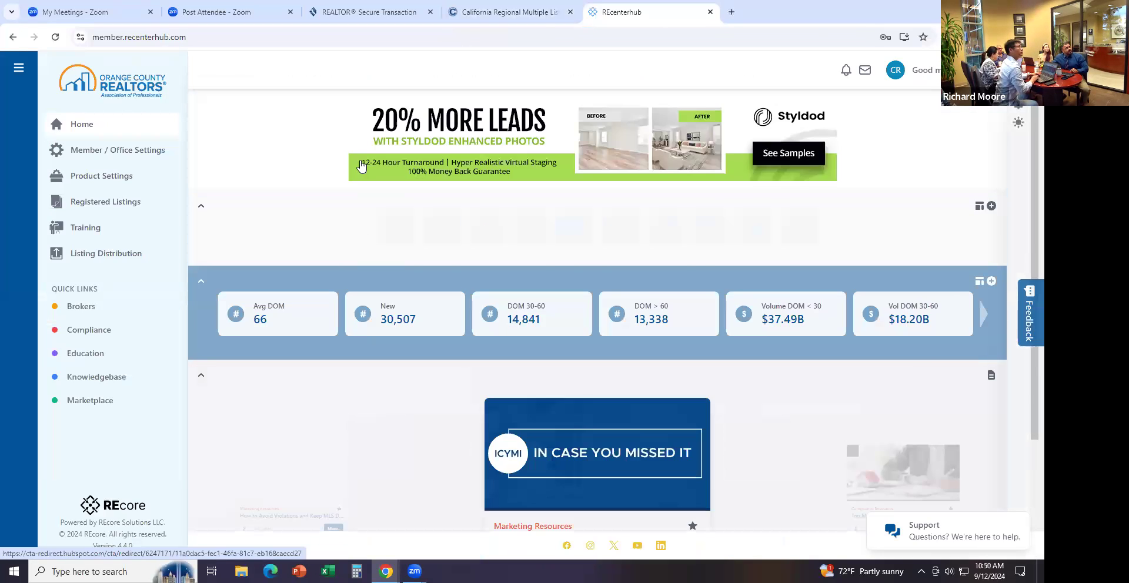
# In Matrix, run the Orange 2-4 units saved search and copy listing ID PW24162464
pyautogui.click(419, 236)
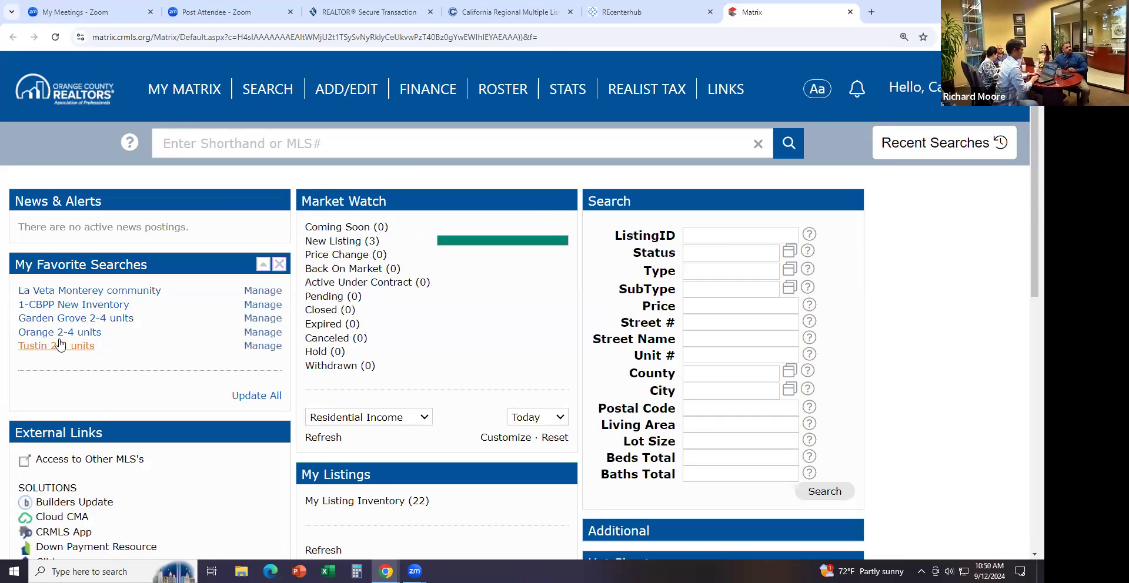
pyautogui.moveTo(265, 100)
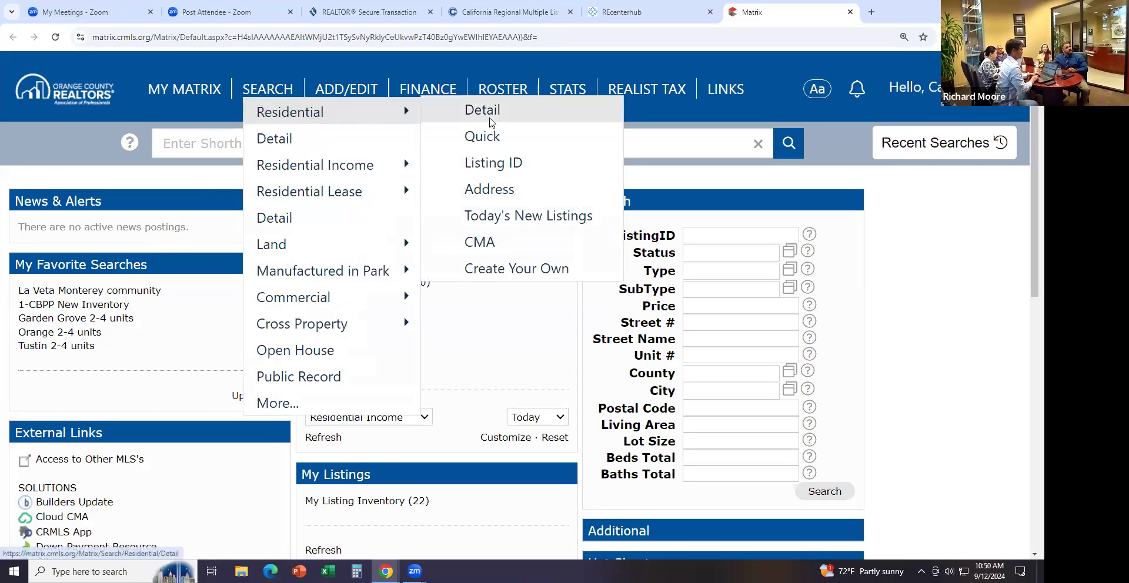
pyautogui.click(73, 335)
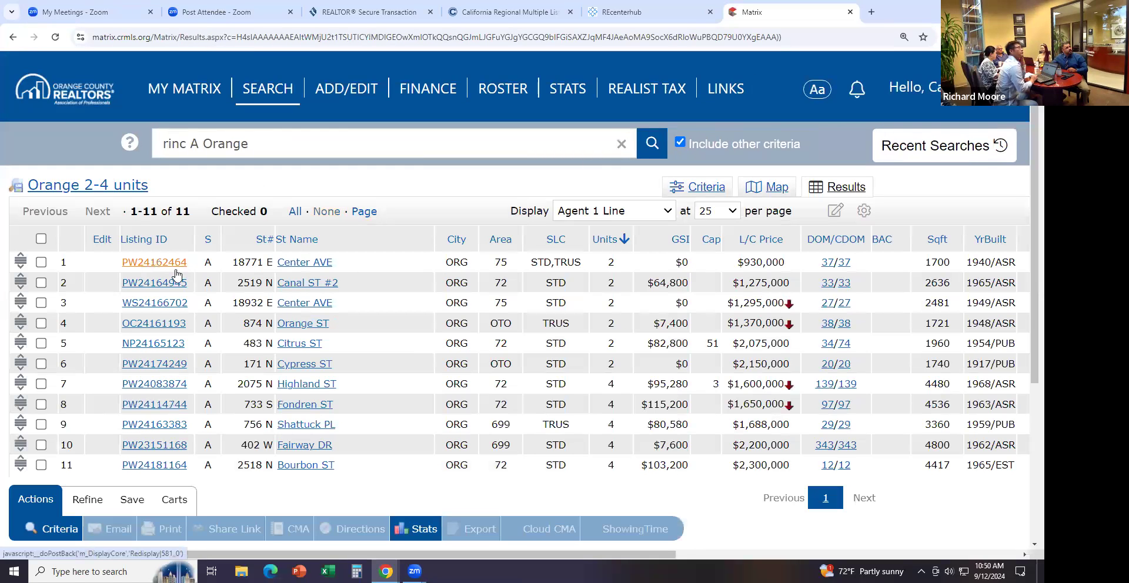
pyautogui.moveTo(187, 263); pyautogui.dragTo(104, 262)
pyautogui.hotkey('ctrl', 'c')
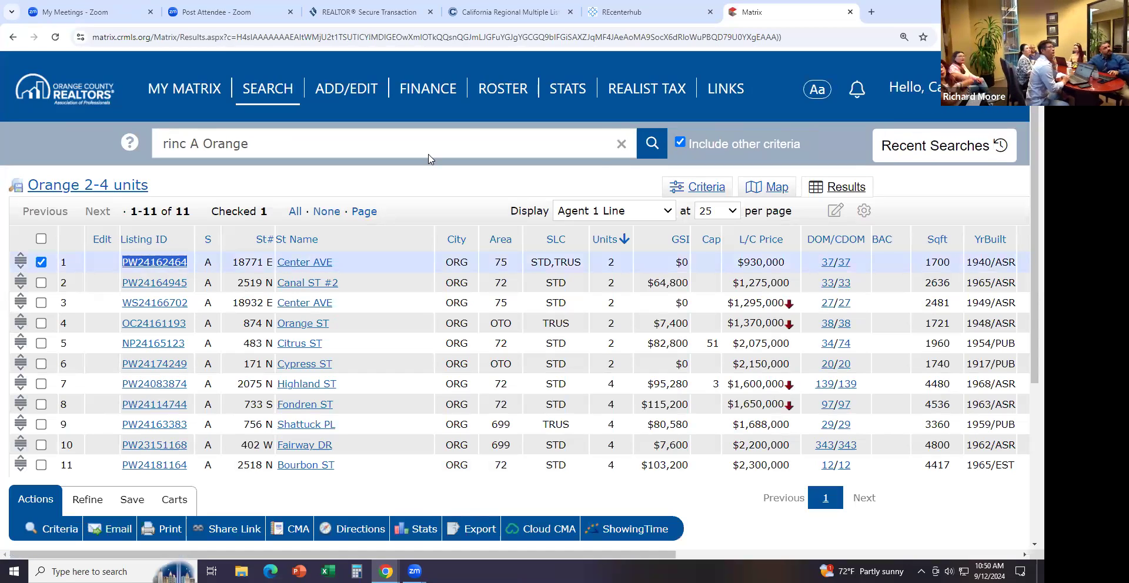
pyautogui.click(628, 12)
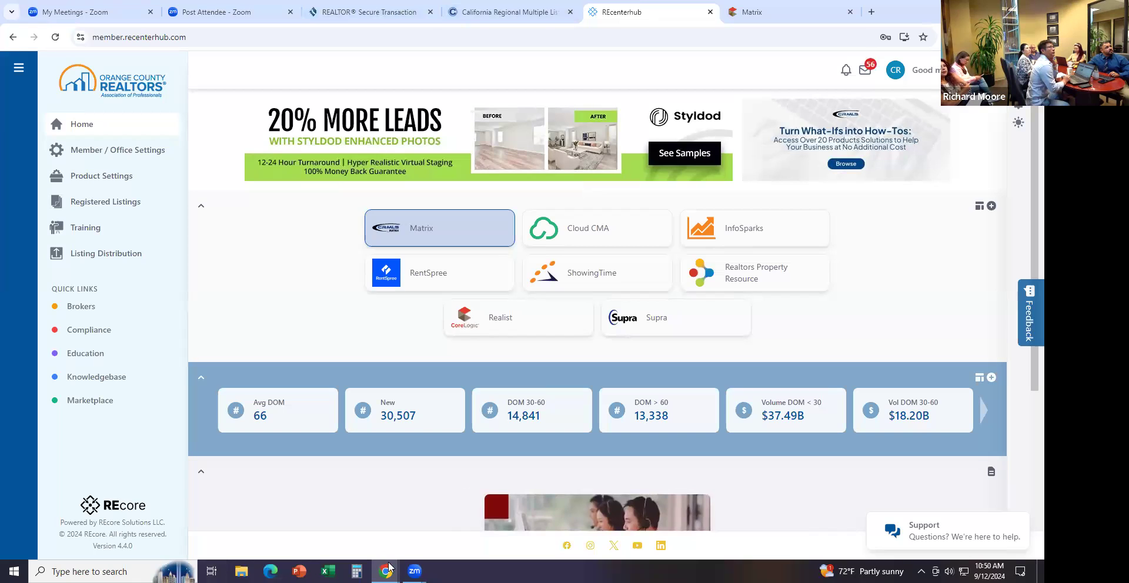
# Back in zipForm, start a new Purchase or Offer transaction named Johnny B Good
pyautogui.moveTo(389, 569)
pyautogui.click(422, 542)
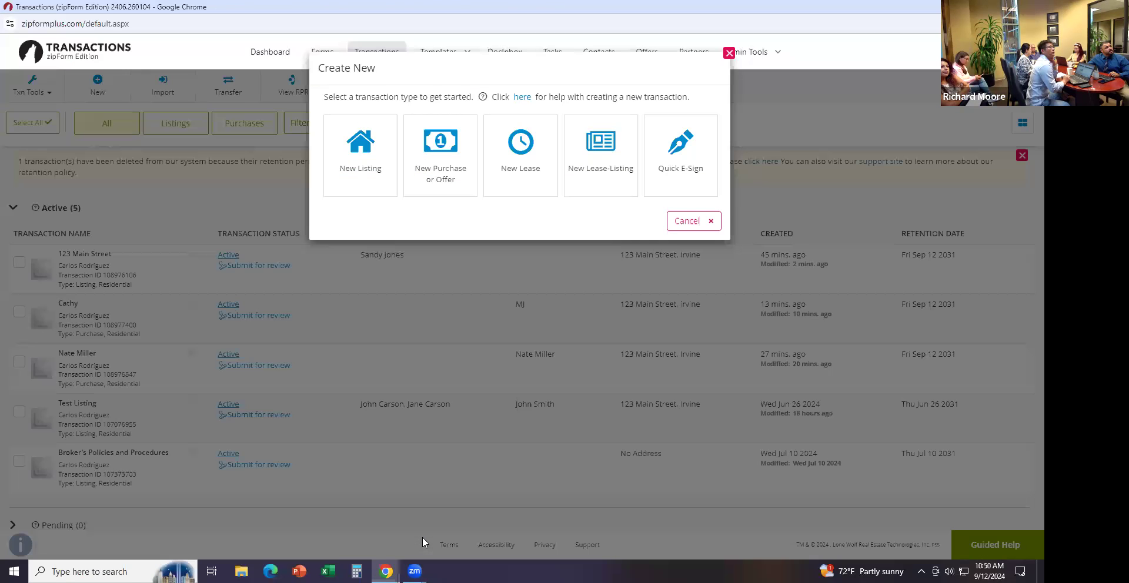
pyautogui.click(440, 166)
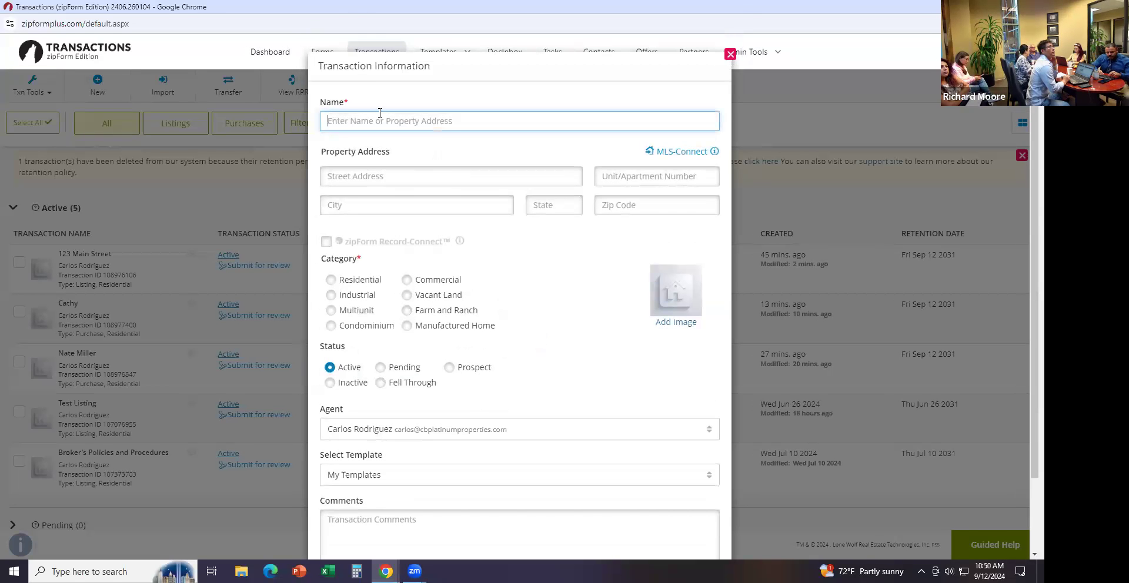
pyautogui.click(379, 112)
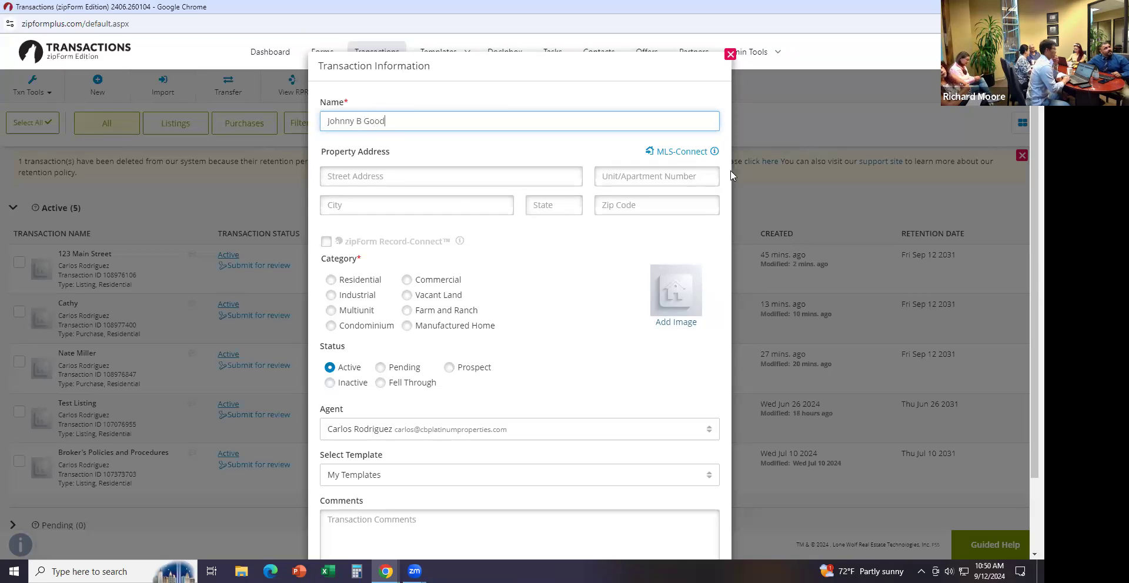
# Import MLS listing PW24162464 with its property photo through MLS-Connect
pyautogui.click(667, 154)
pyautogui.click(507, 224)
pyautogui.hotkey('ctrl', 'v')
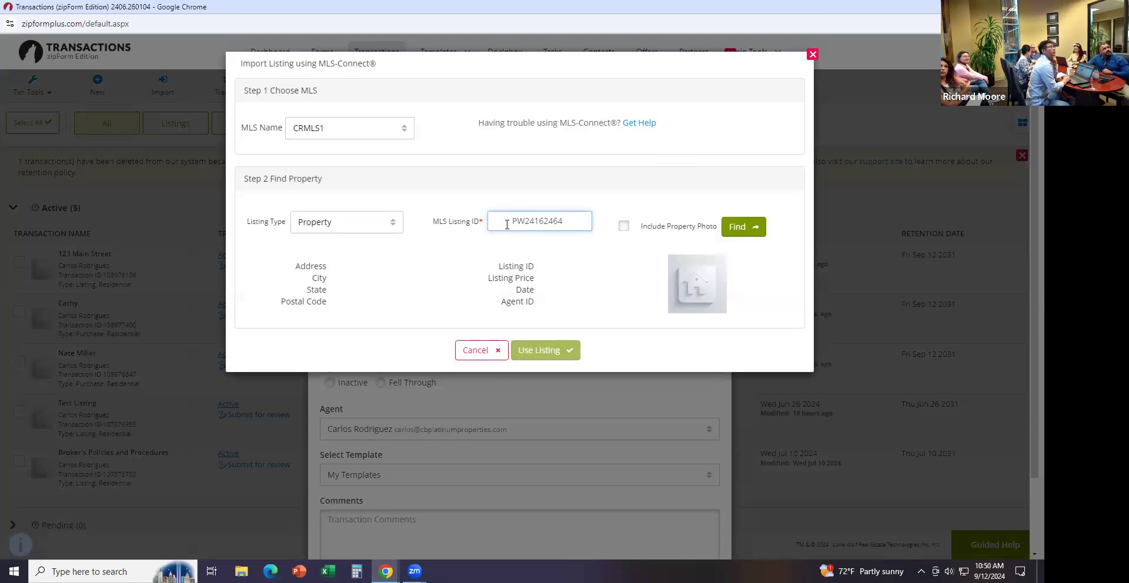
pyautogui.moveTo(513, 224); pyautogui.dragTo(469, 222)
pyautogui.press('BackSpace')
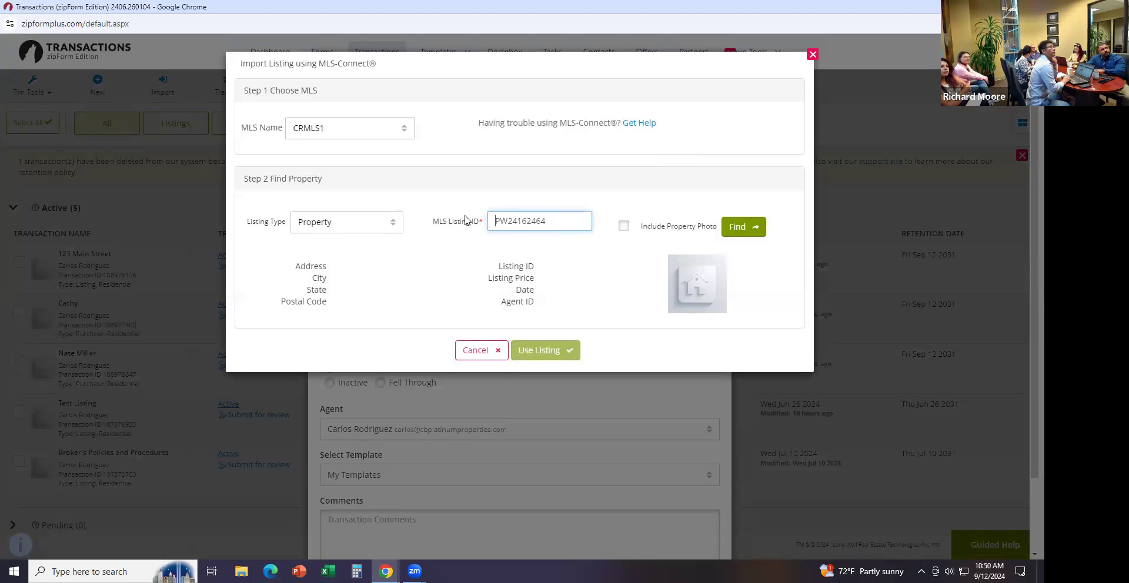
pyautogui.click(623, 226)
pyautogui.click(752, 227)
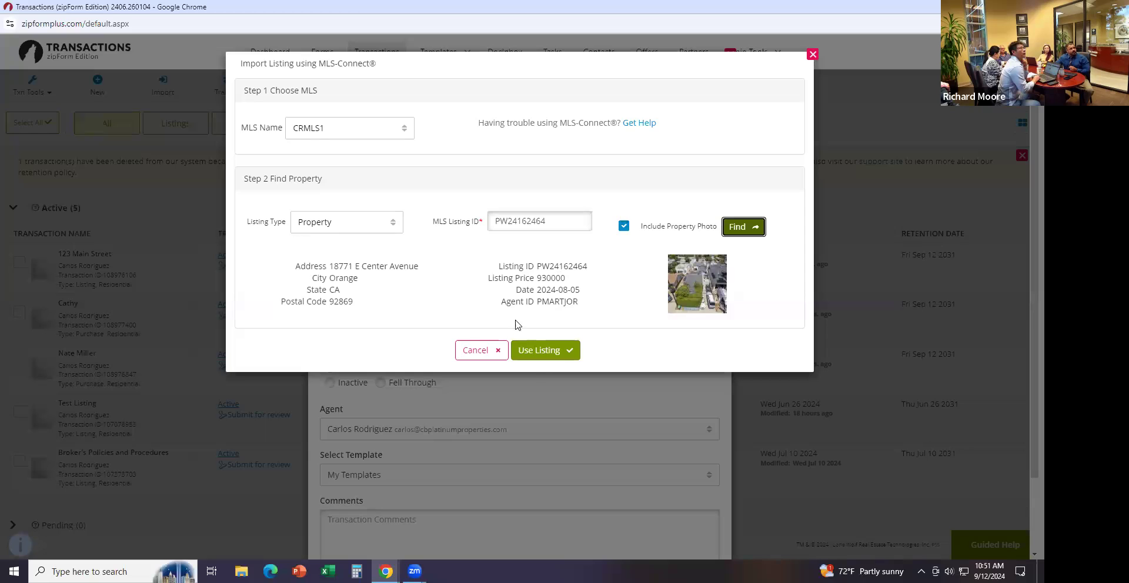
pyautogui.click(538, 351)
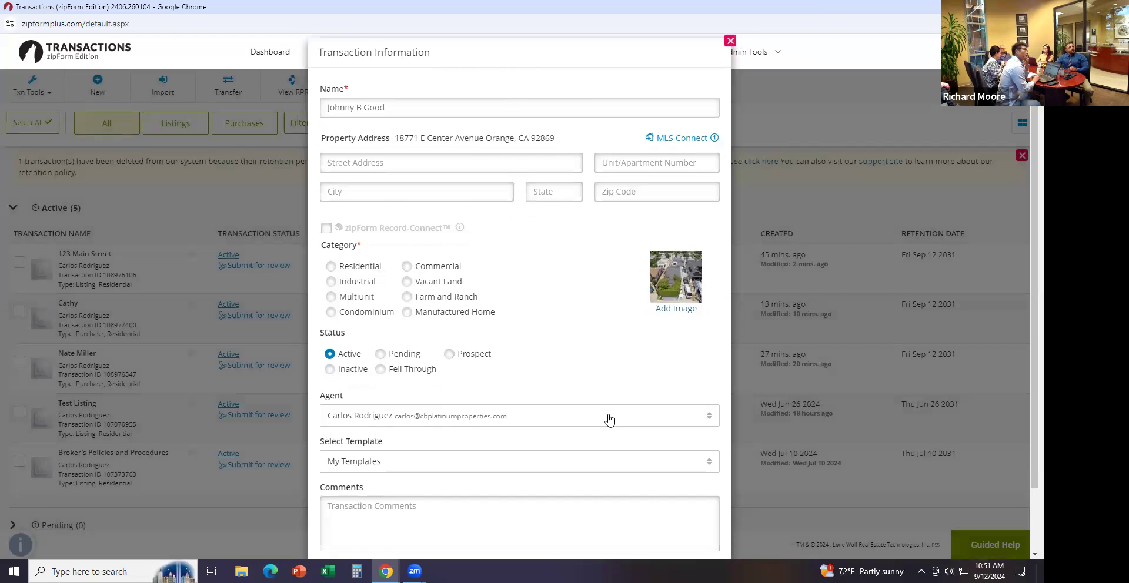
# Set the property category to Residential and save the new transaction
pyautogui.scroll(-2, 607, 419)
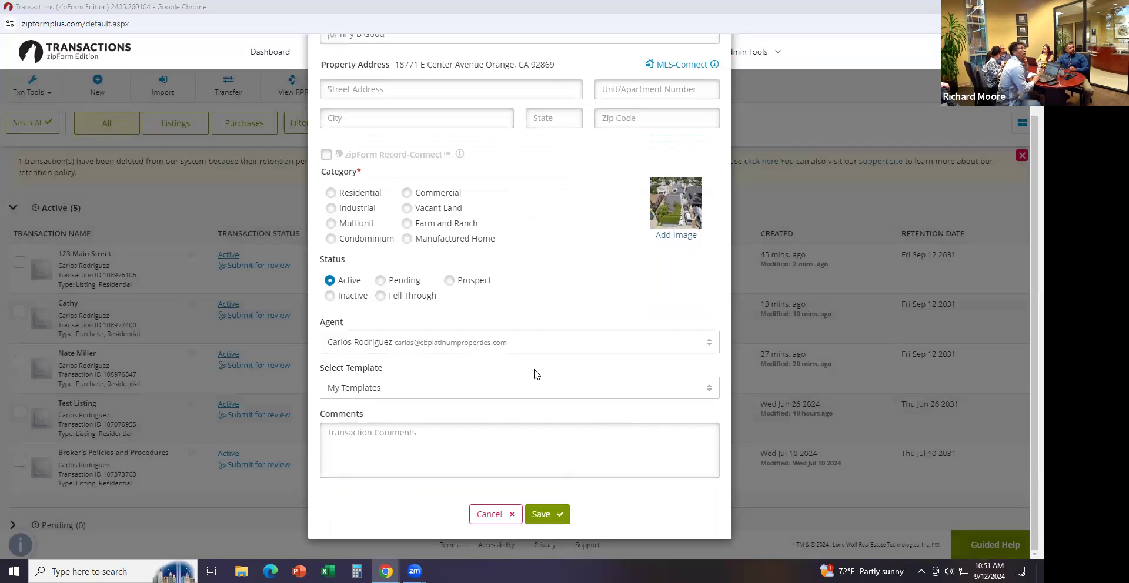
pyautogui.click(547, 516)
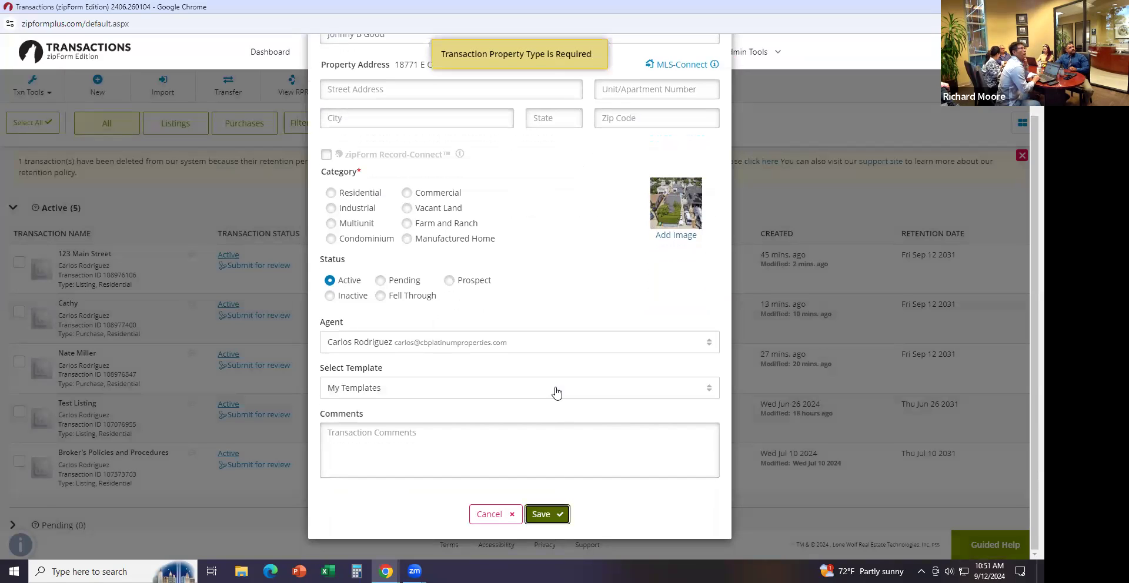
pyautogui.click(332, 196)
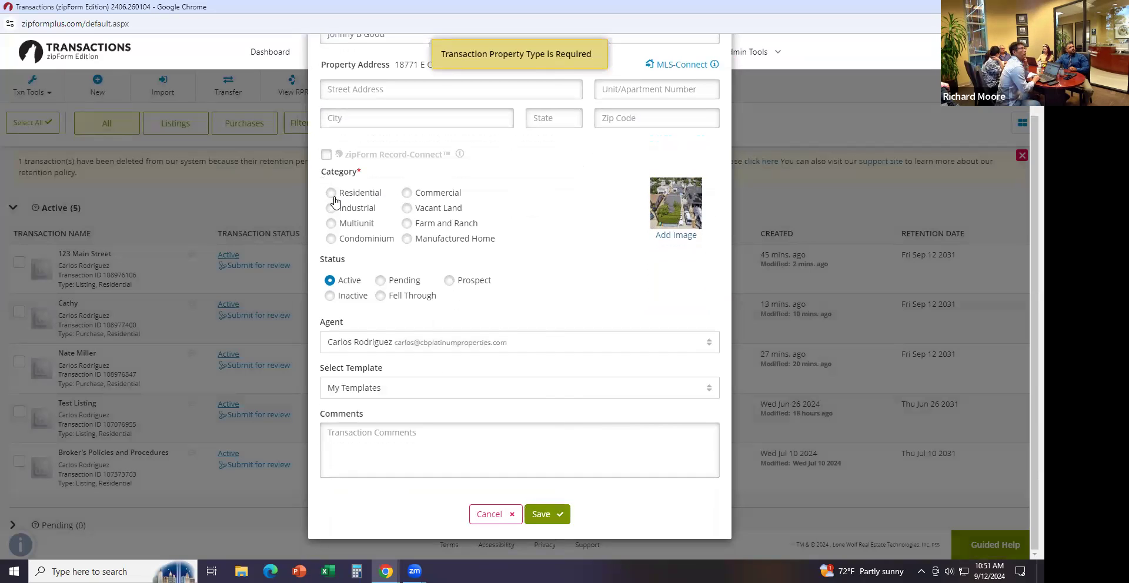
pyautogui.click(543, 515)
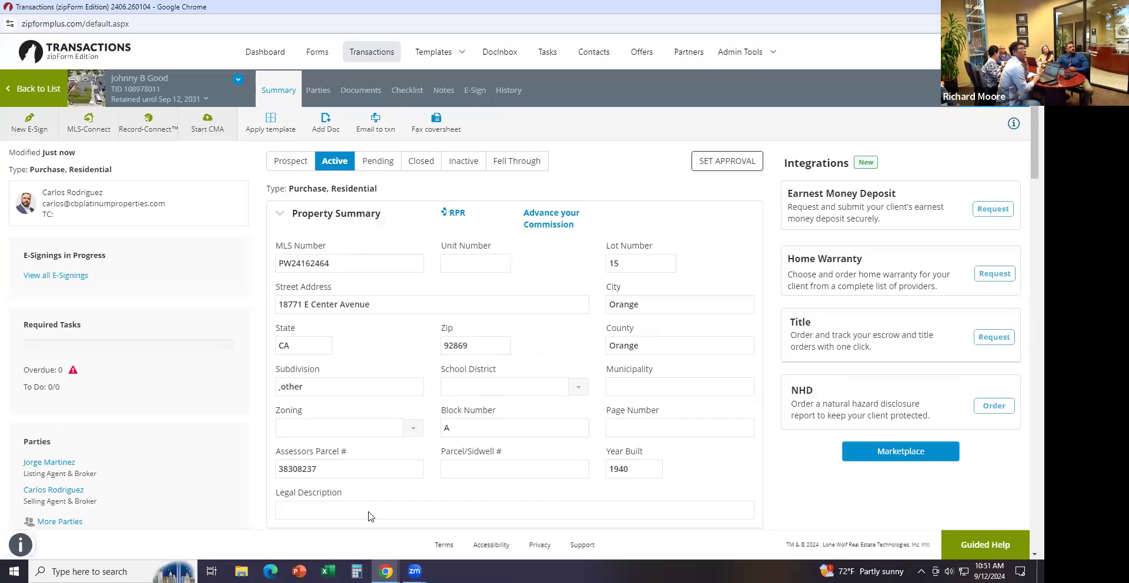
# From the Johnny B Good Summary page, open Documents with the OC Realtors form library
pyautogui.scroll(-3, 364, 325)
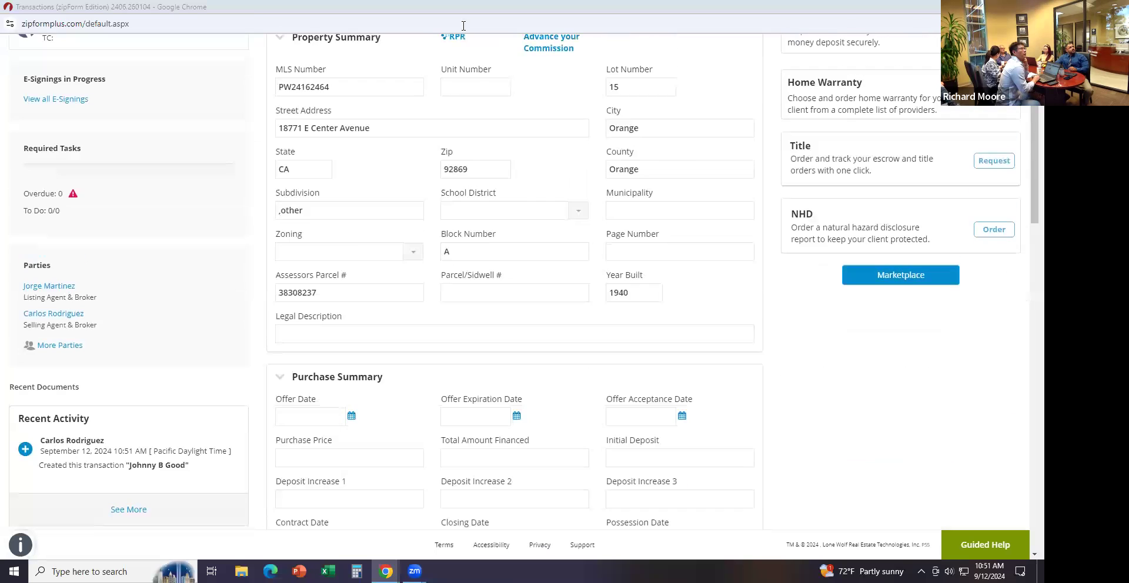
pyautogui.click(775, 278)
pyautogui.scroll(-1, 776, 280)
pyautogui.scroll(1, 776, 279)
pyautogui.scroll(-1, 775, 278)
pyautogui.scroll(1, 757, 199)
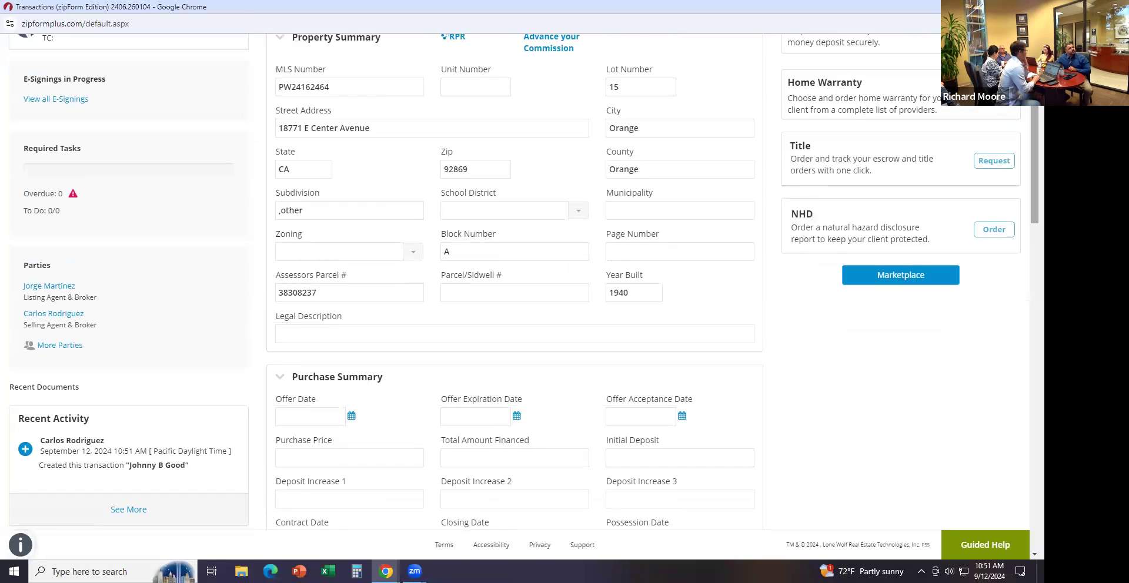
pyautogui.scroll(3, 515, 283)
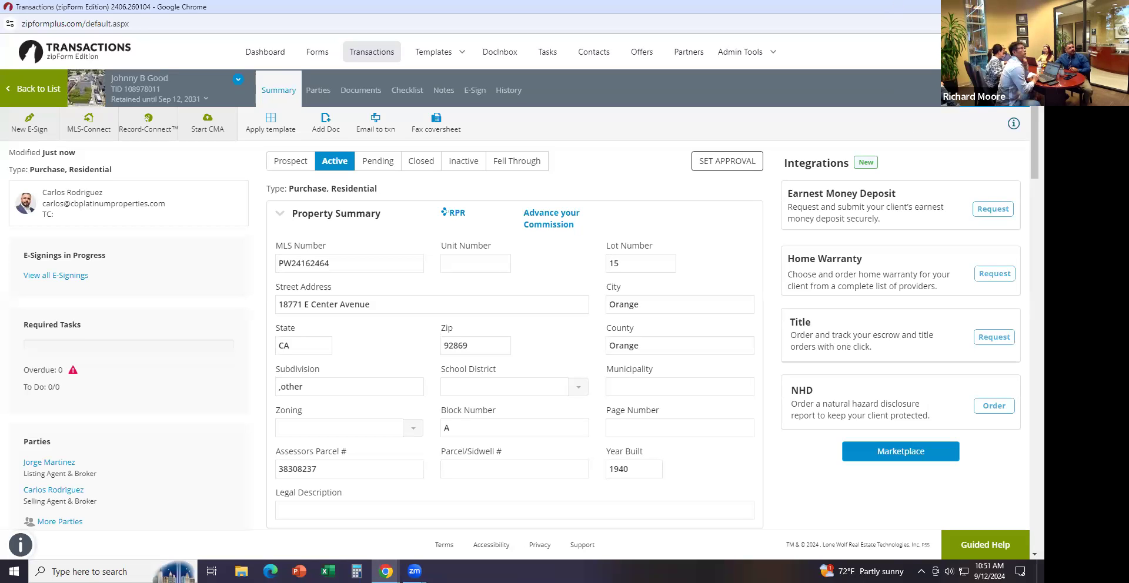
pyautogui.click(325, 123)
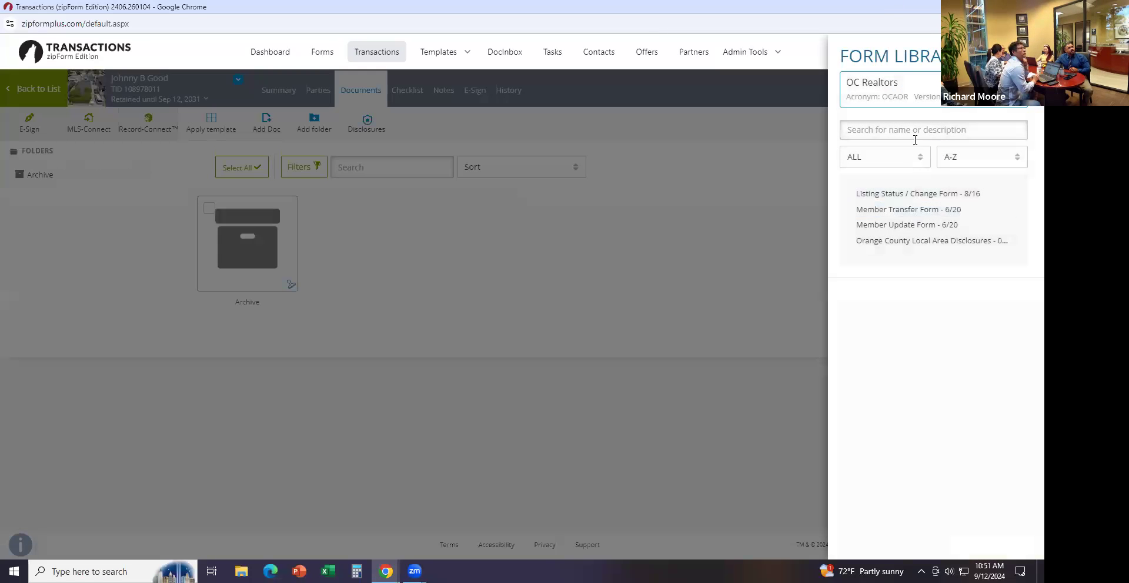
# Switch the form library to CAR and add the Residential Listing and Purchase Agreements
pyautogui.click(914, 106)
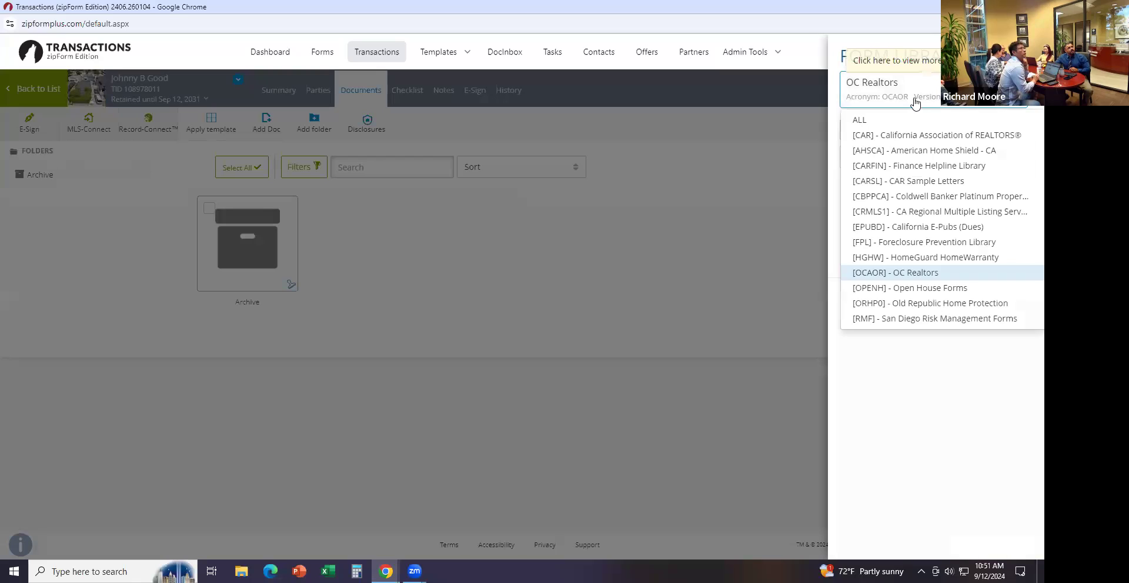
pyautogui.click(913, 137)
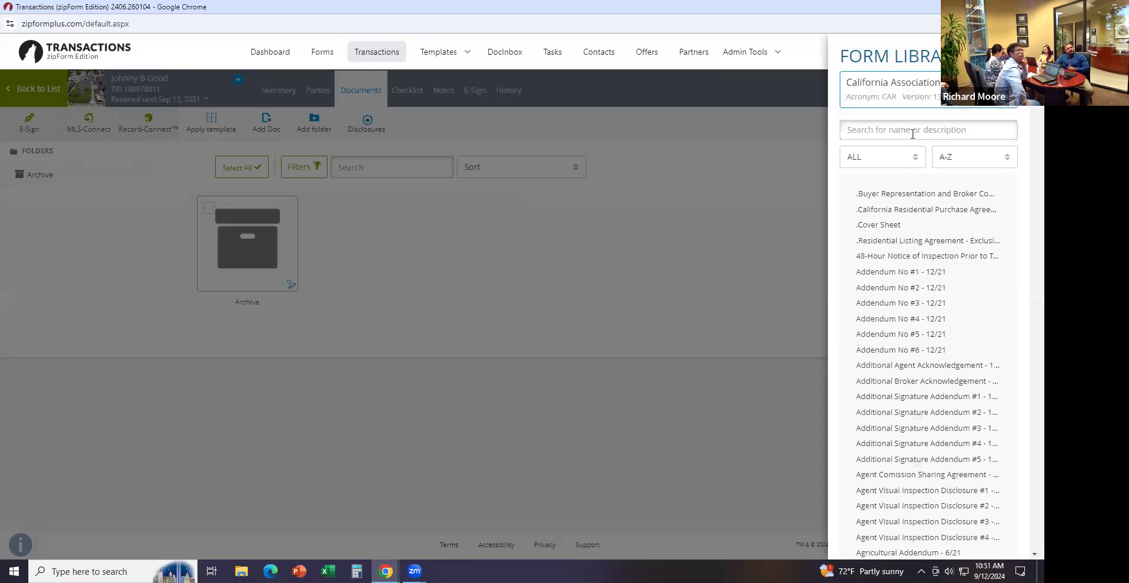
pyautogui.click(906, 247)
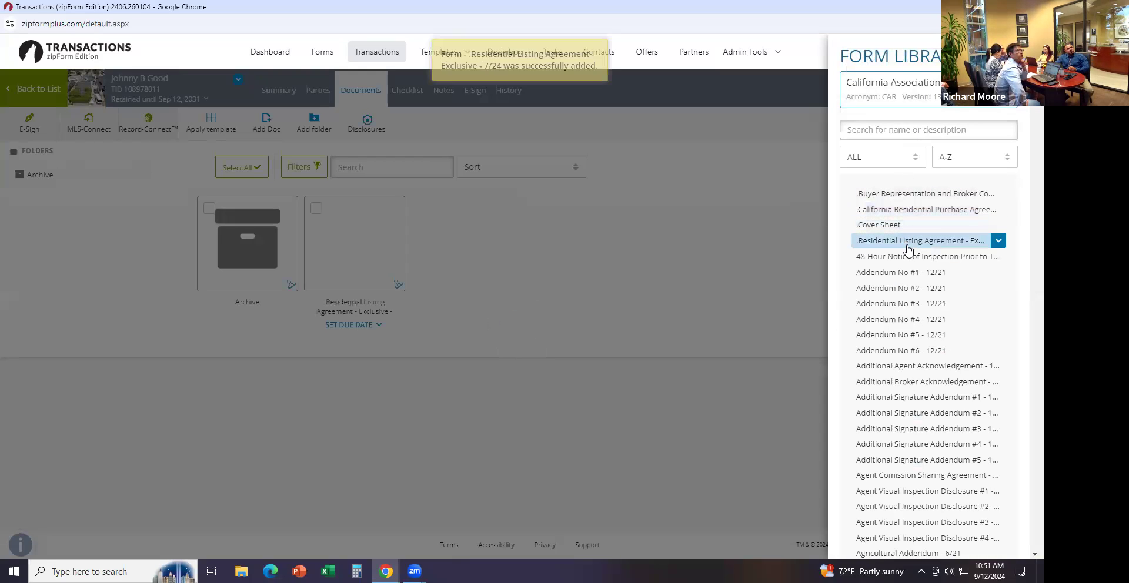
pyautogui.click(914, 210)
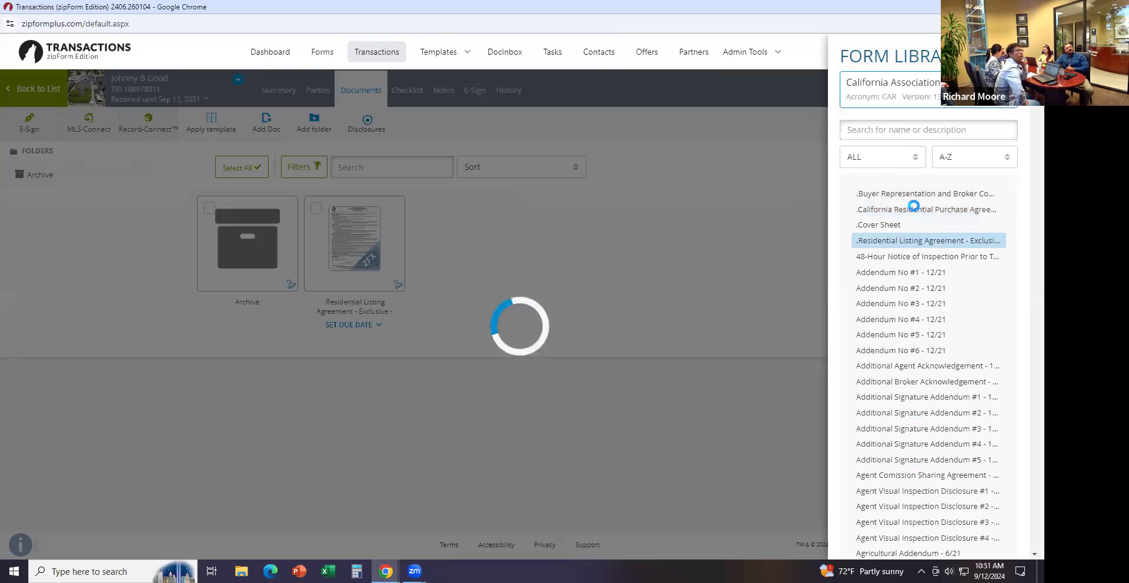
pyautogui.click(589, 246)
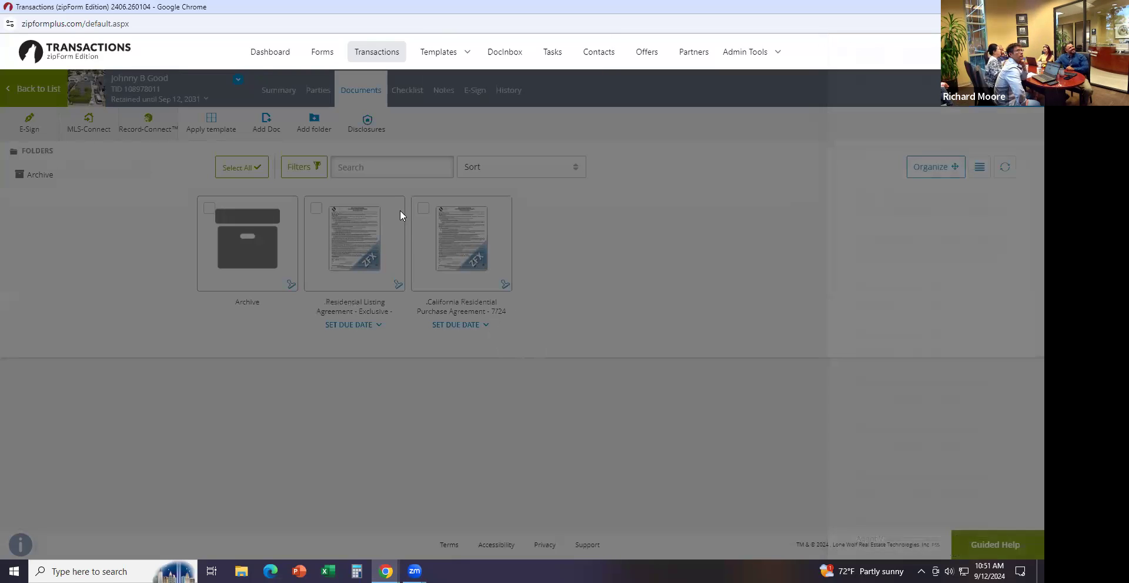
# Delete the mistakenly added Residential Listing Agreement from the documents
pyautogui.click(391, 209)
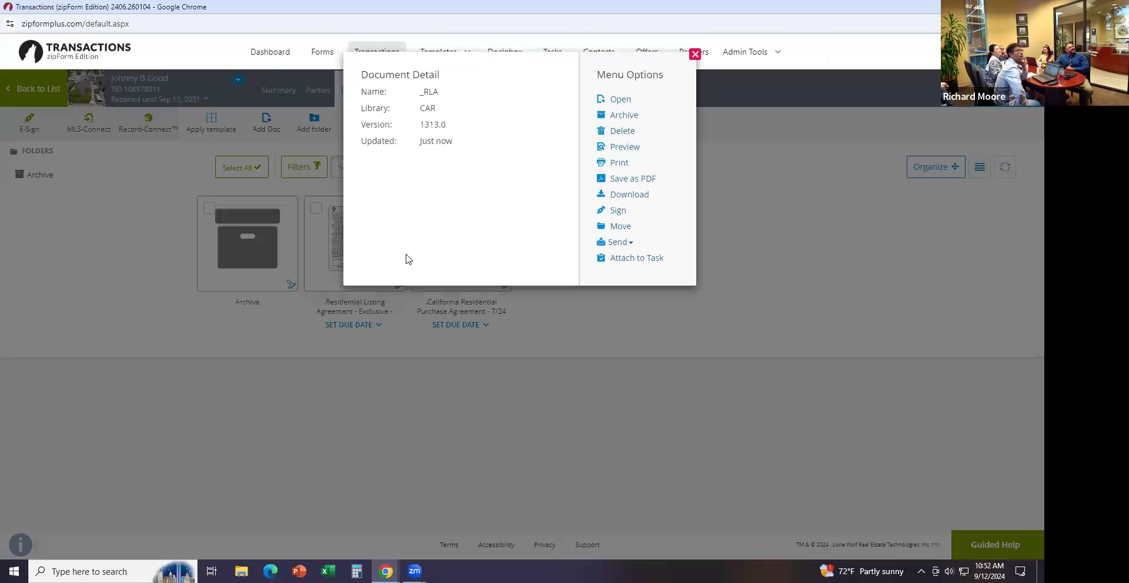
pyautogui.click(623, 131)
pyautogui.click(627, 143)
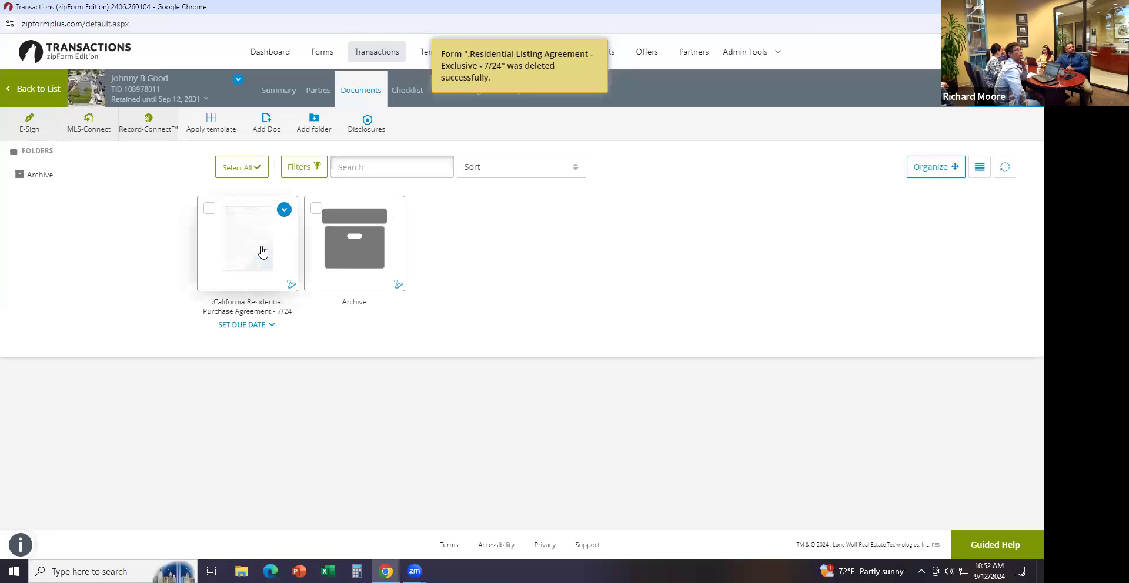
pyautogui.click(262, 252)
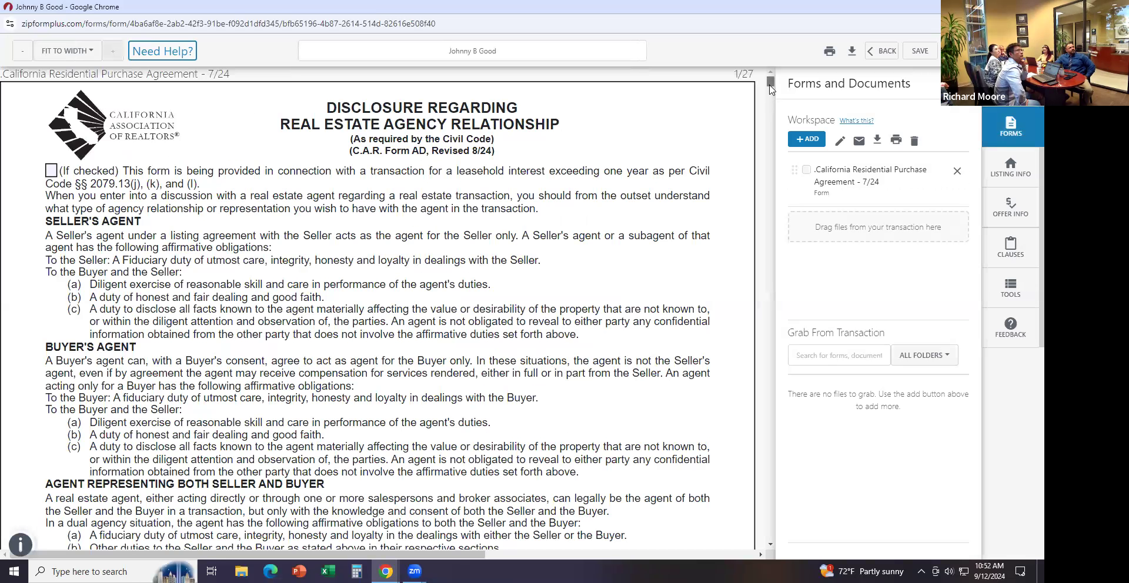
# Scroll through the purchase agreement's prefilled property and agent pages, then exit without saving
pyautogui.moveTo(769, 113)
pyautogui.mouseDown()
pyautogui.moveTo(763, 138)
pyautogui.moveTo(765, 123)
pyautogui.mouseUp()
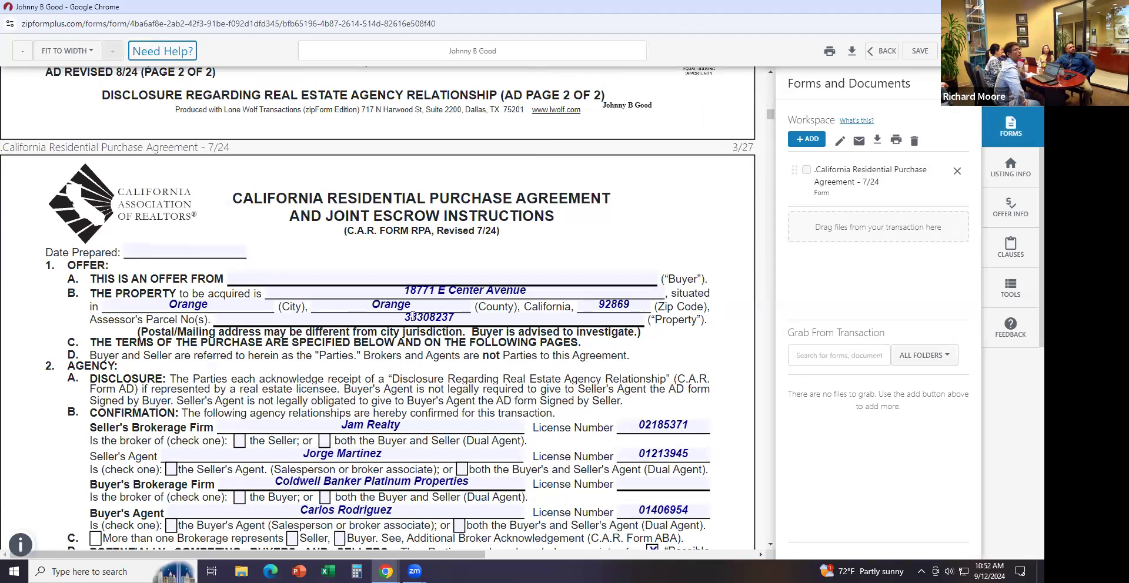
pyautogui.scroll(-4, 457, 297)
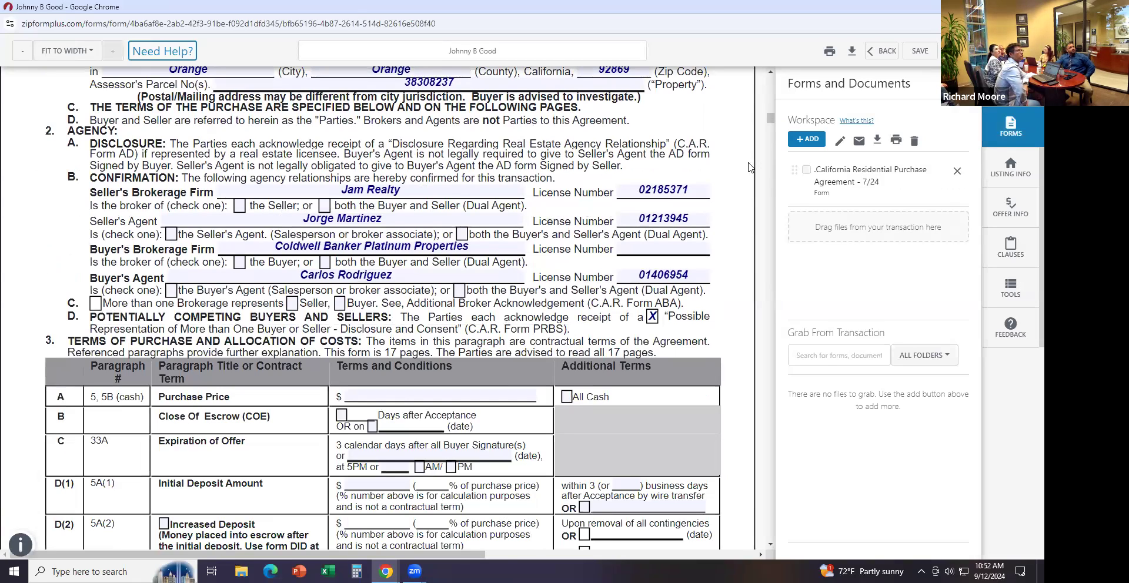
pyautogui.moveTo(772, 121); pyautogui.dragTo(772, 125)
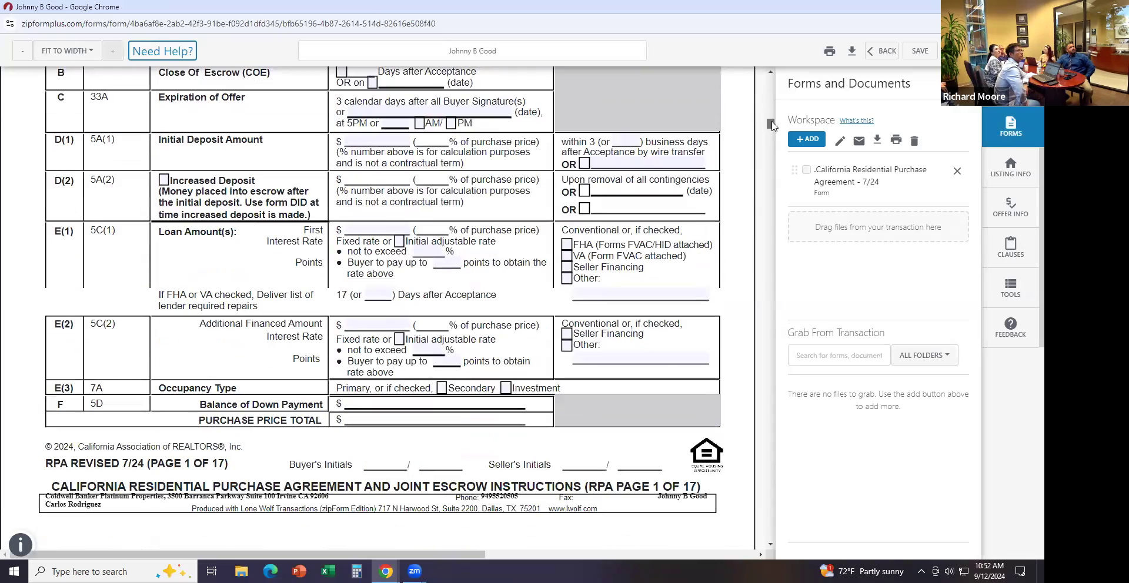
pyautogui.click(771, 103)
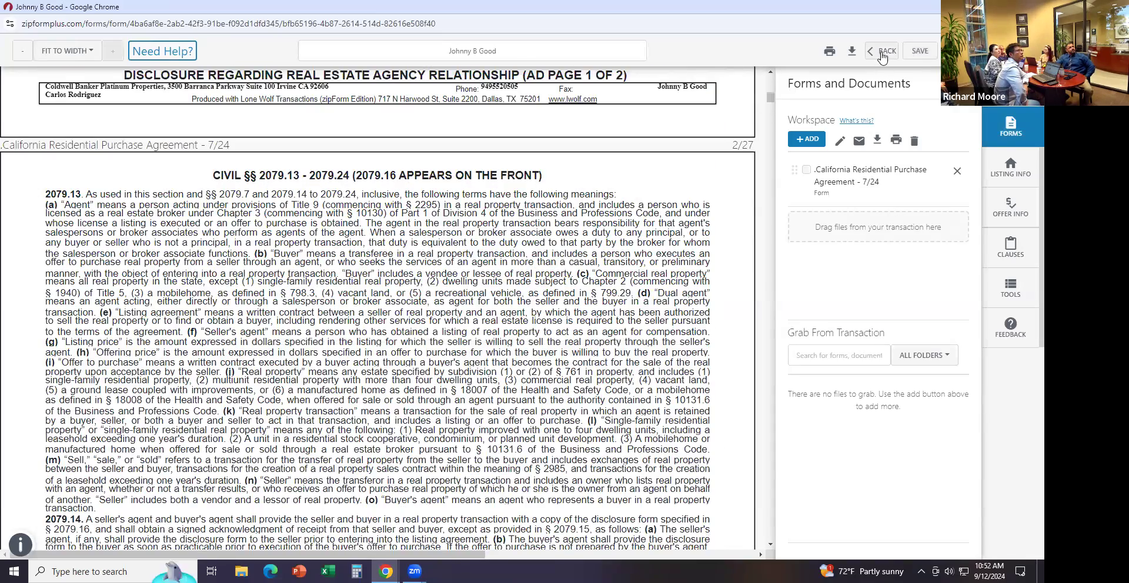
pyautogui.click(882, 53)
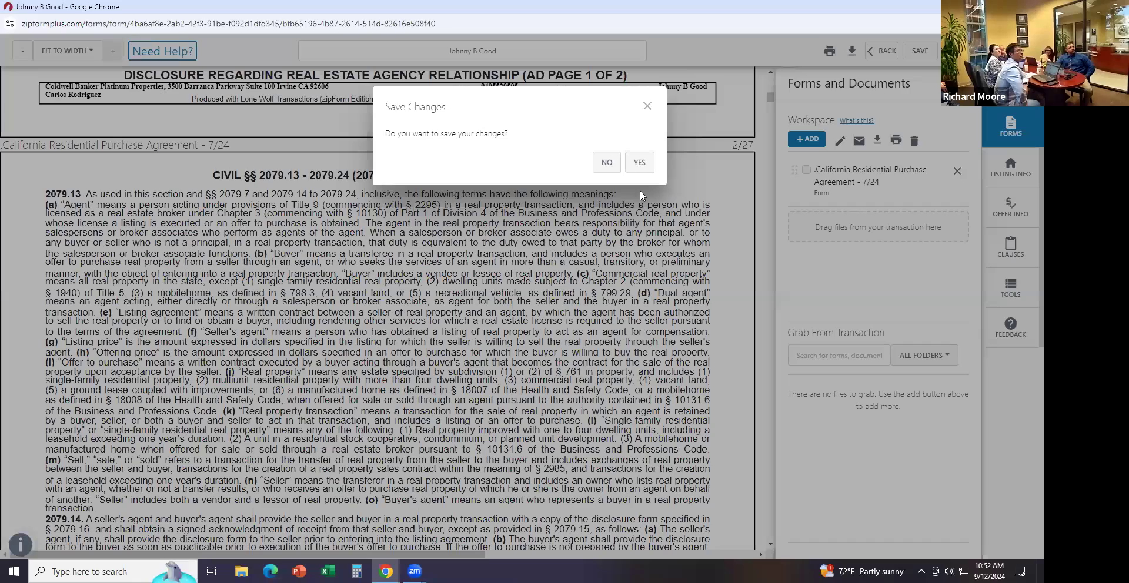
pyautogui.click(600, 165)
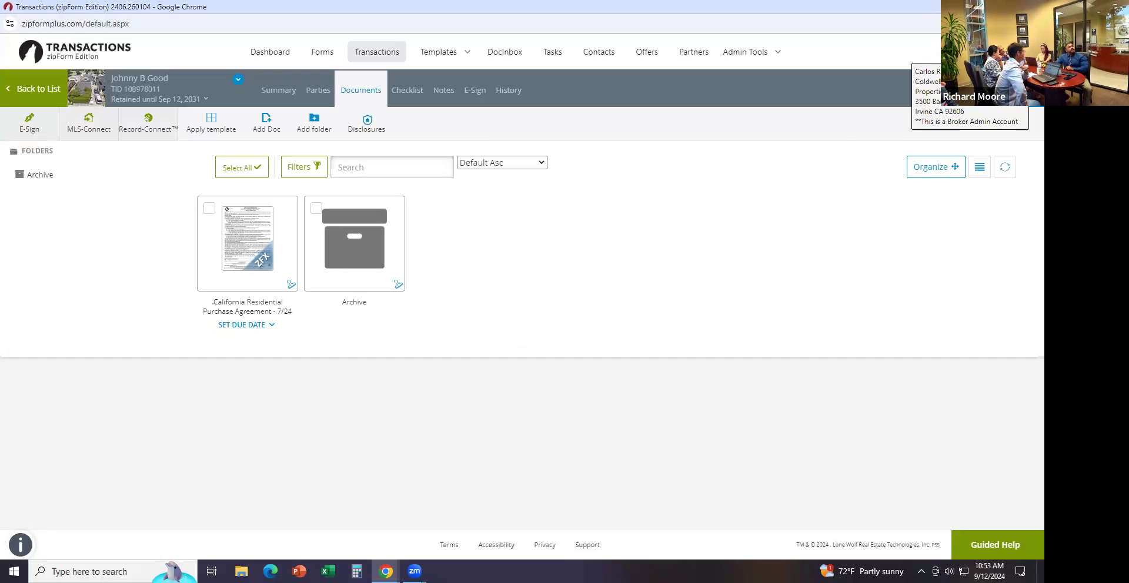
# Open Profile & Settings and review the e-sign and account preferences
pyautogui.click(971, 52)
pyautogui.click(950, 80)
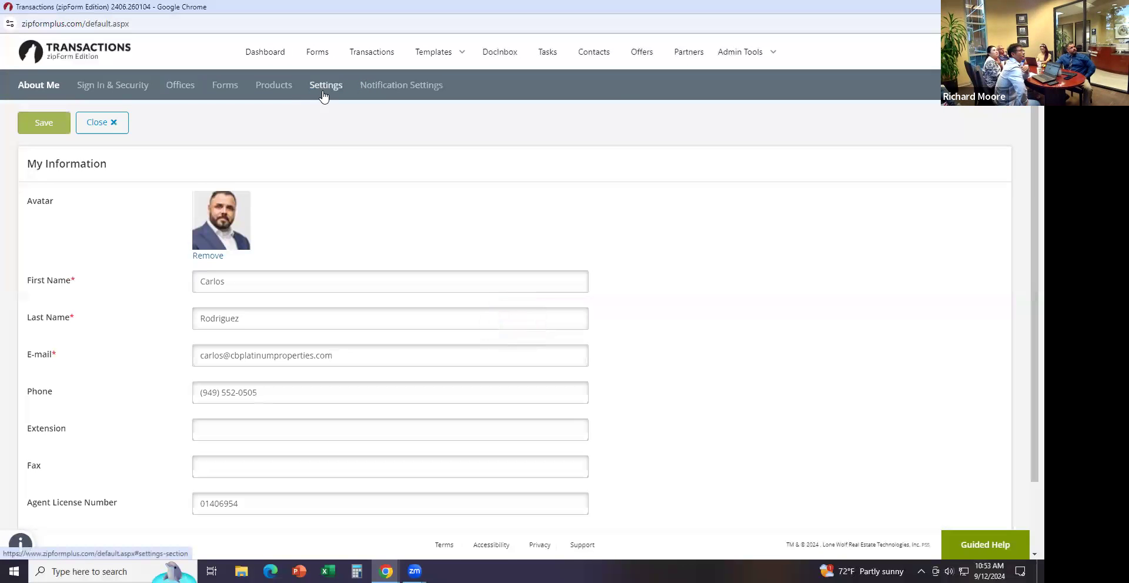
pyautogui.click(323, 94)
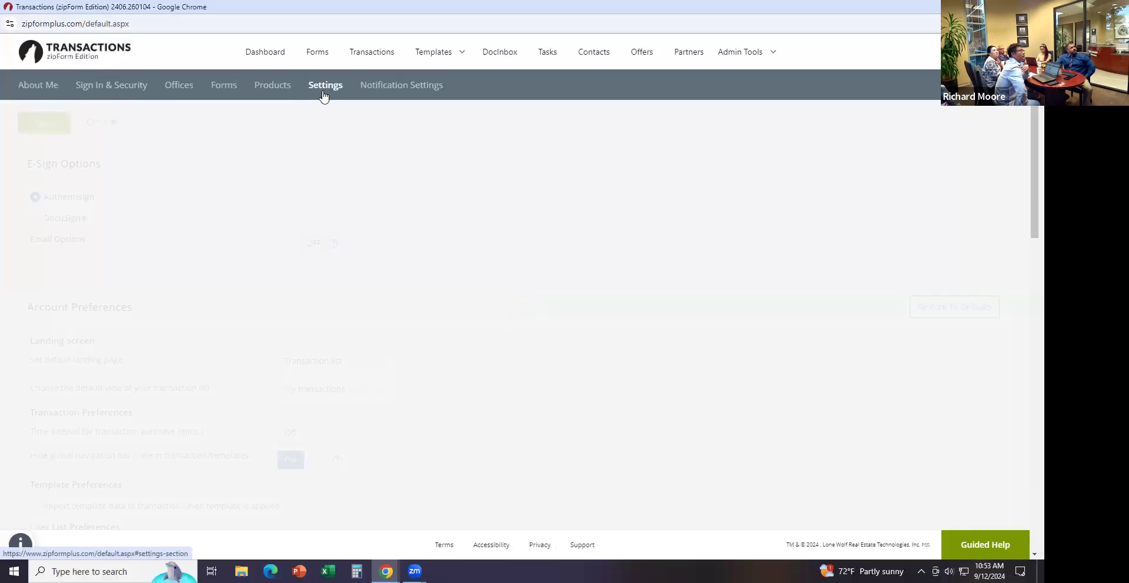
pyautogui.scroll(-1, 358, 156)
pyautogui.scroll(1, 347, 141)
pyautogui.scroll(-1, 360, 123)
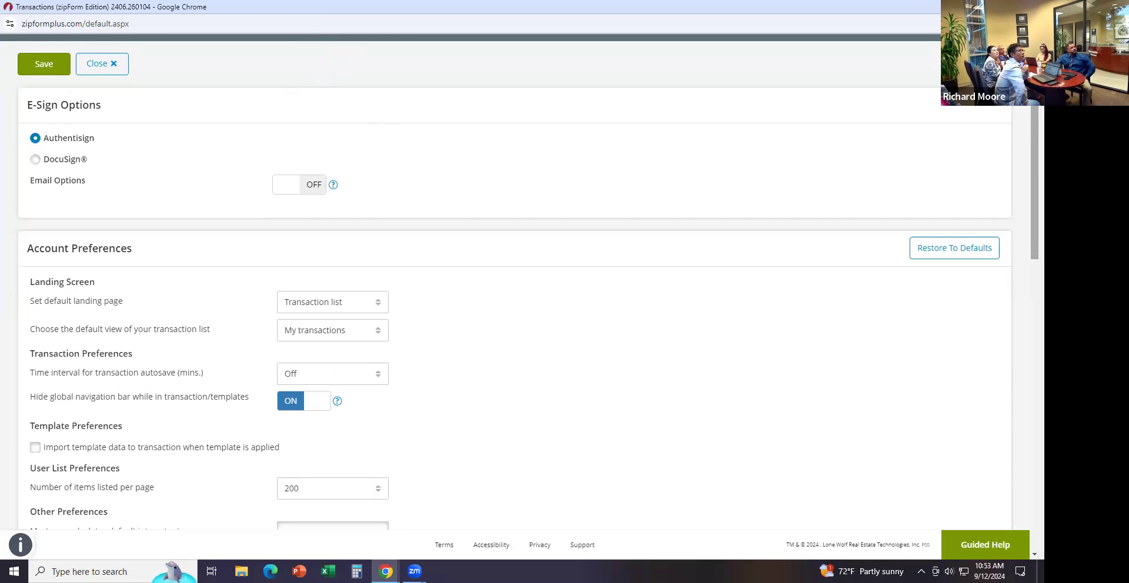
pyautogui.scroll(1, 353, 70)
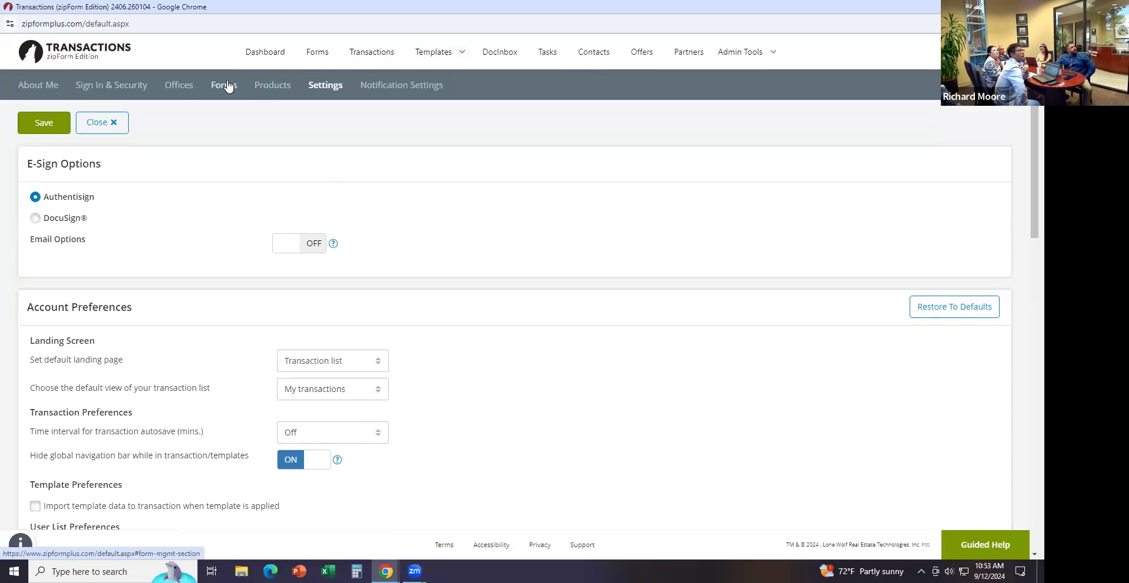
# Review the administered corporate office and the About Me personal information
pyautogui.click(178, 85)
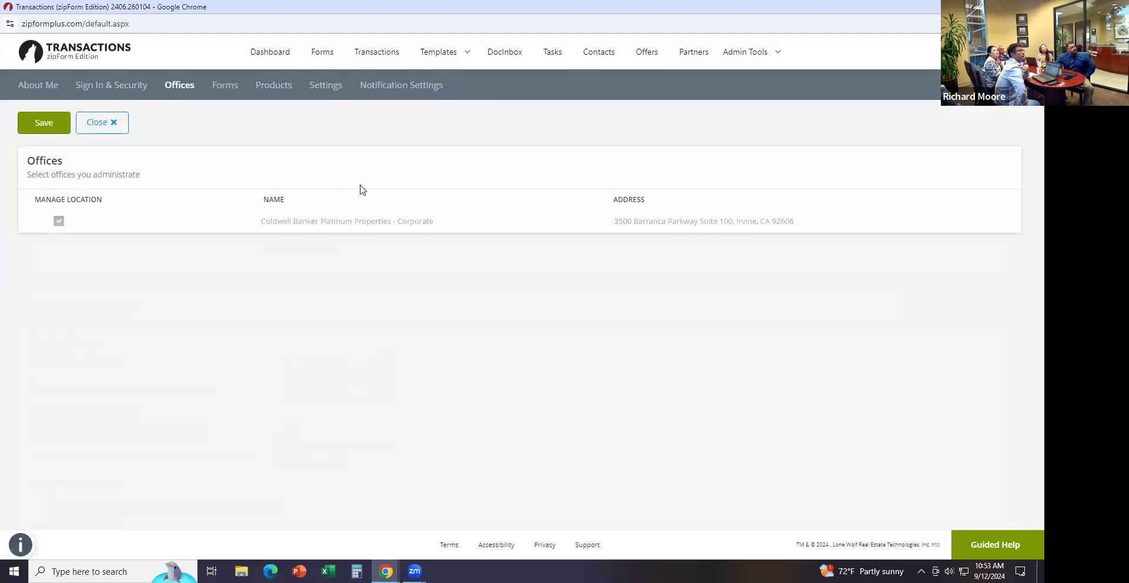
pyautogui.tripleClick(351, 225)
pyautogui.click(380, 194)
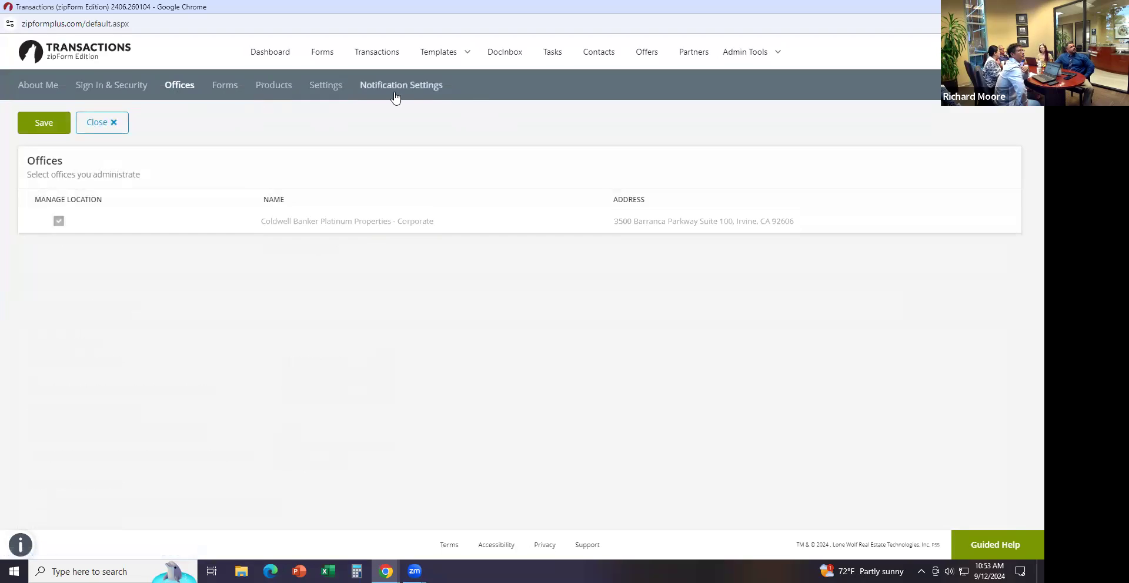
pyautogui.click(313, 89)
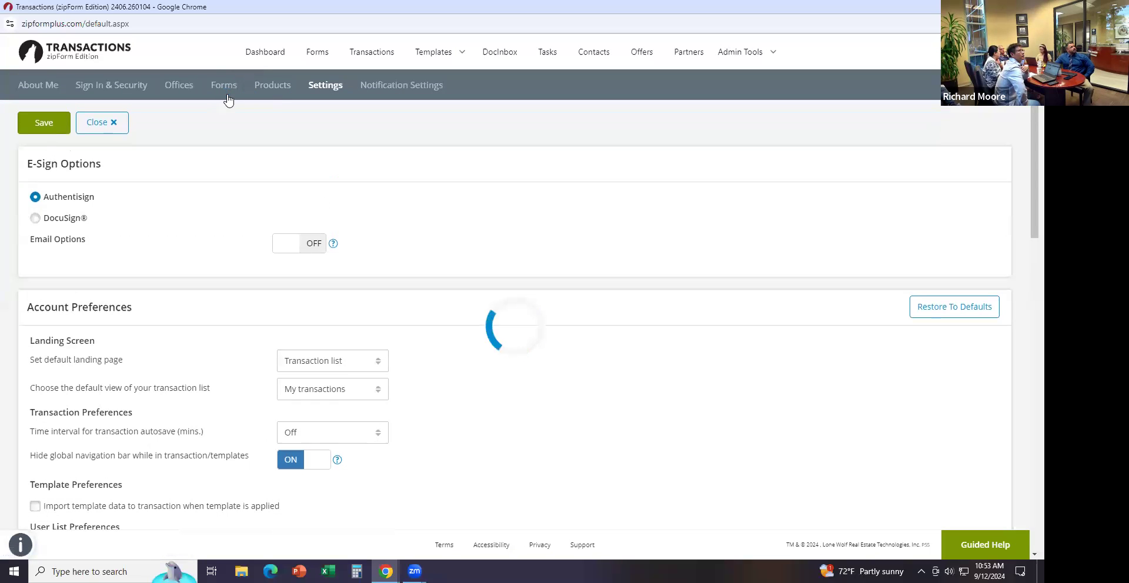
pyautogui.click(36, 89)
pyautogui.scroll(-1, 706, 335)
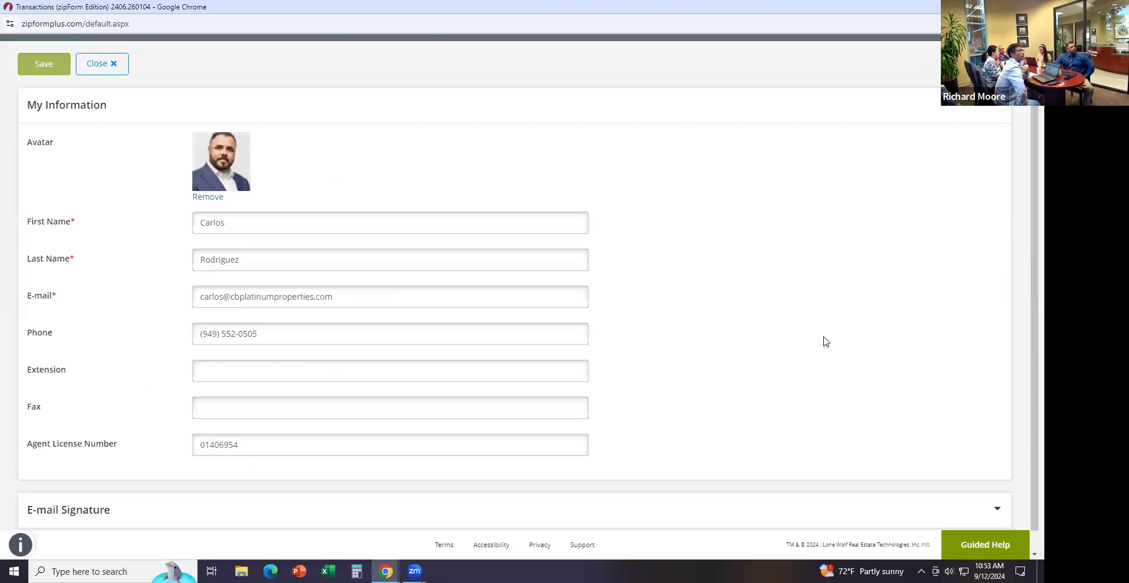
pyautogui.scroll(-1, 764, 375)
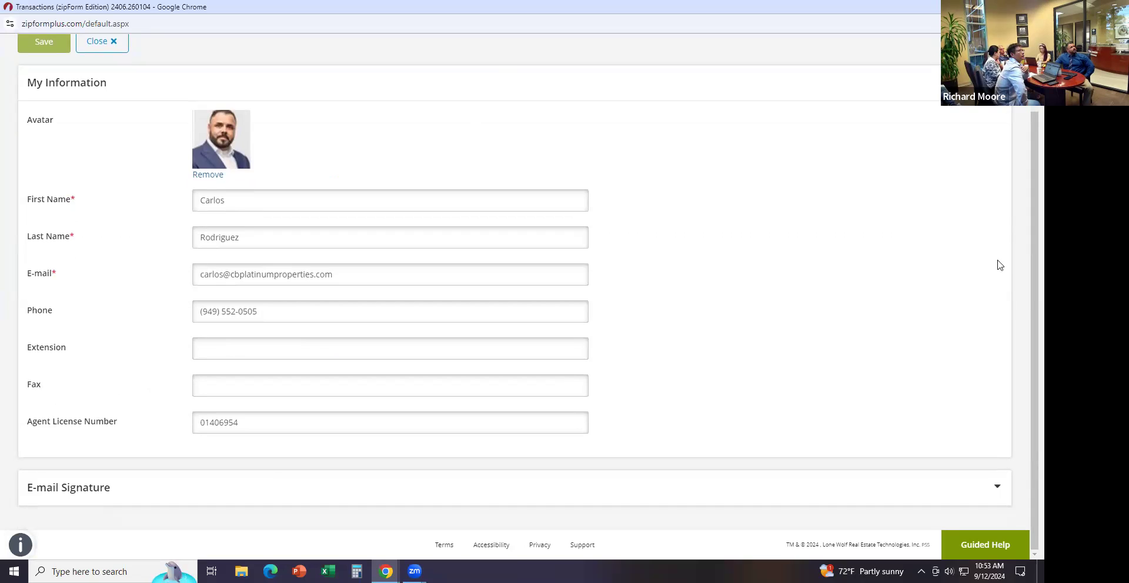
pyautogui.scroll(2, 512, 283)
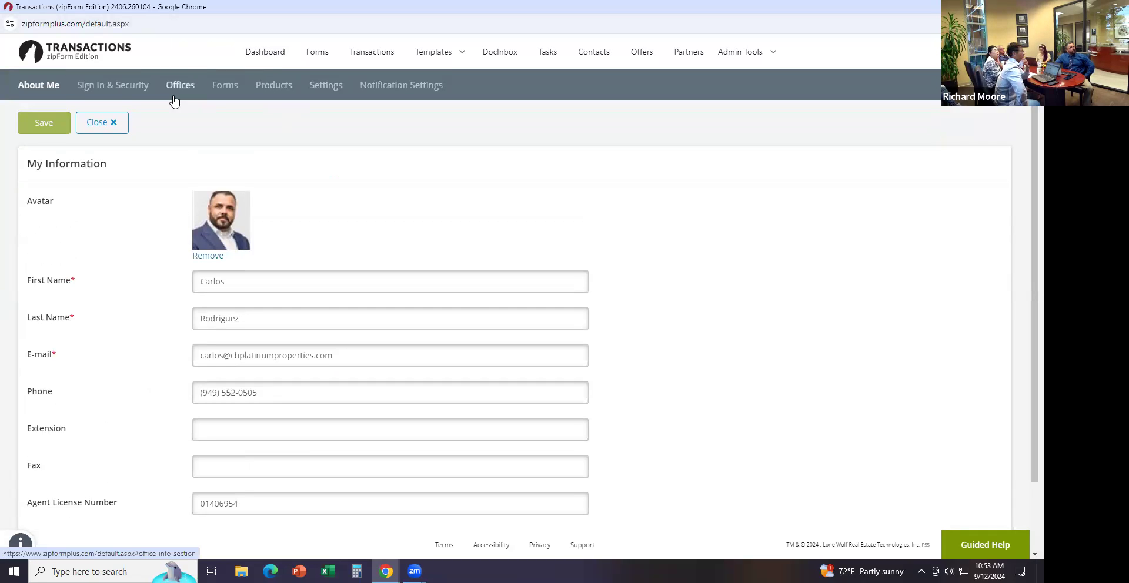
# Leave the profile settings for the Dashboard, then go to the transactions list
pyautogui.click(260, 57)
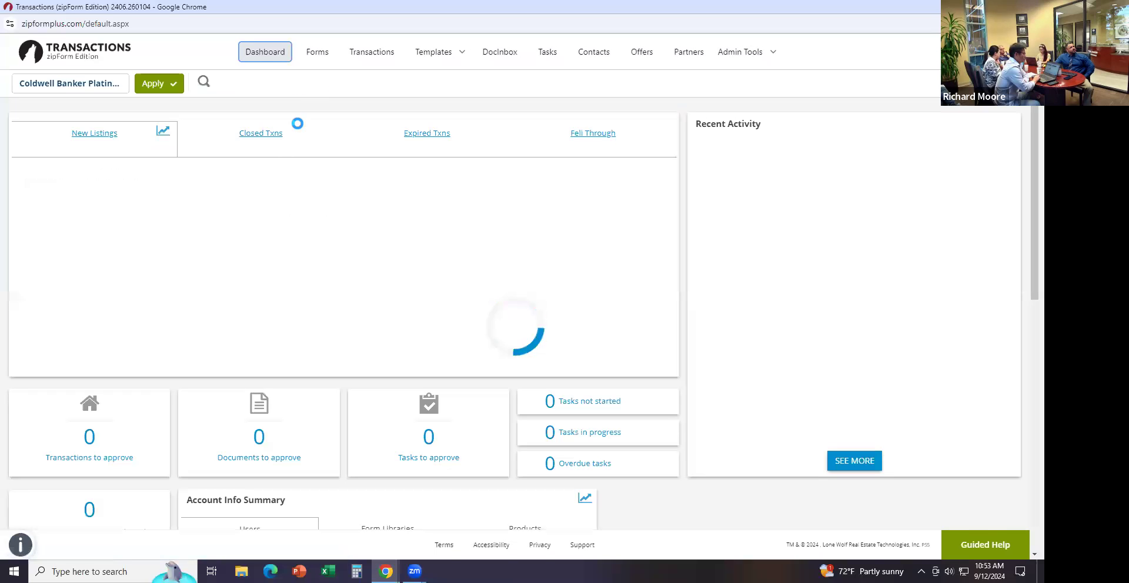
pyautogui.click(376, 52)
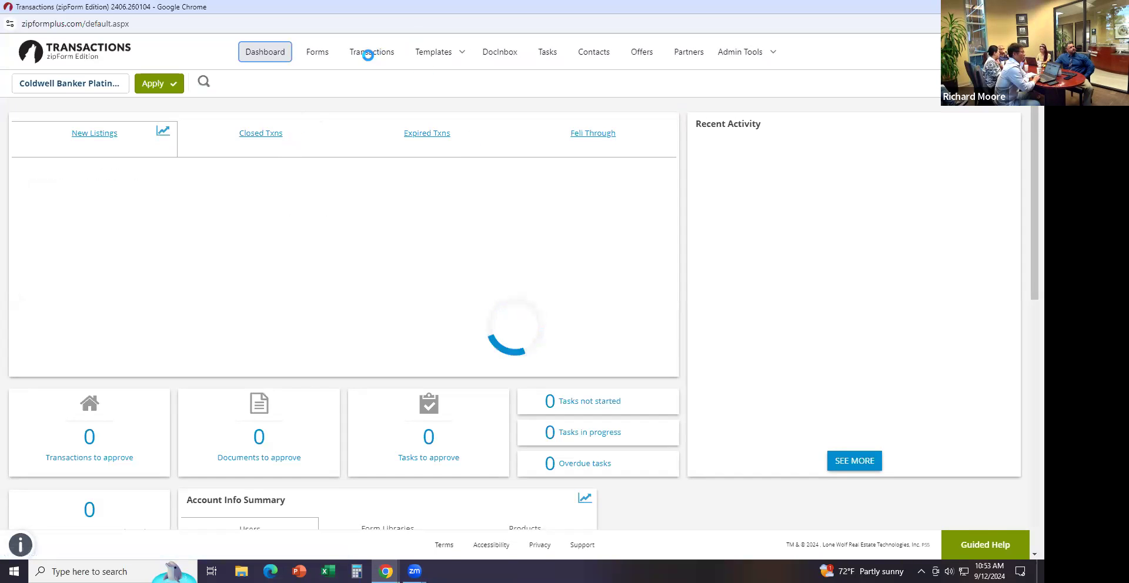